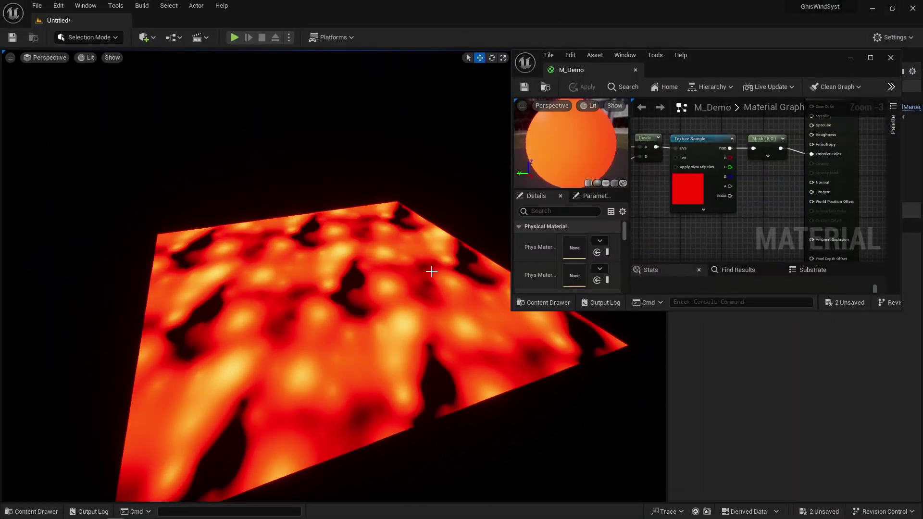
Raise the wind force slightly in the untextured grass demo scene.
left_click_drag(383, 385, 448, 319, "alt")
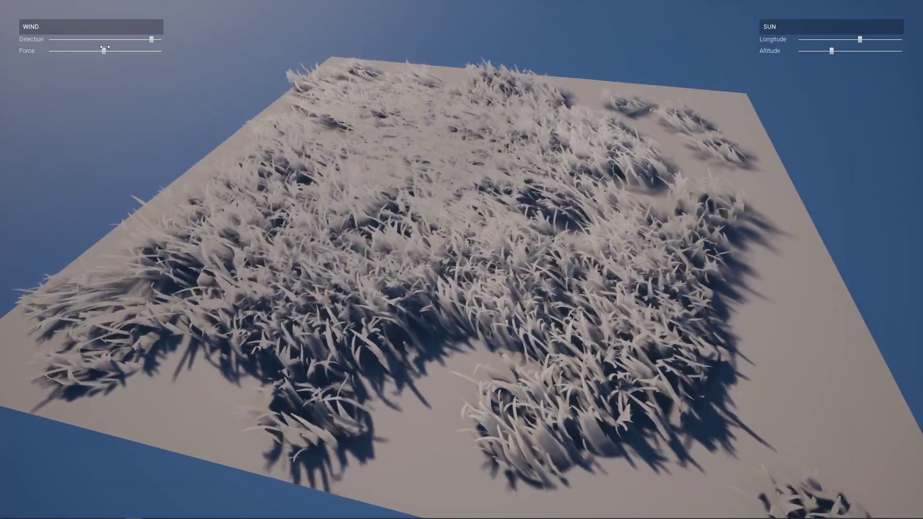
mouse_move(105, 47)
left_mouse_down()
mouse_move(152, 44)
mouse_move(121, 43)
left_mouse_up()
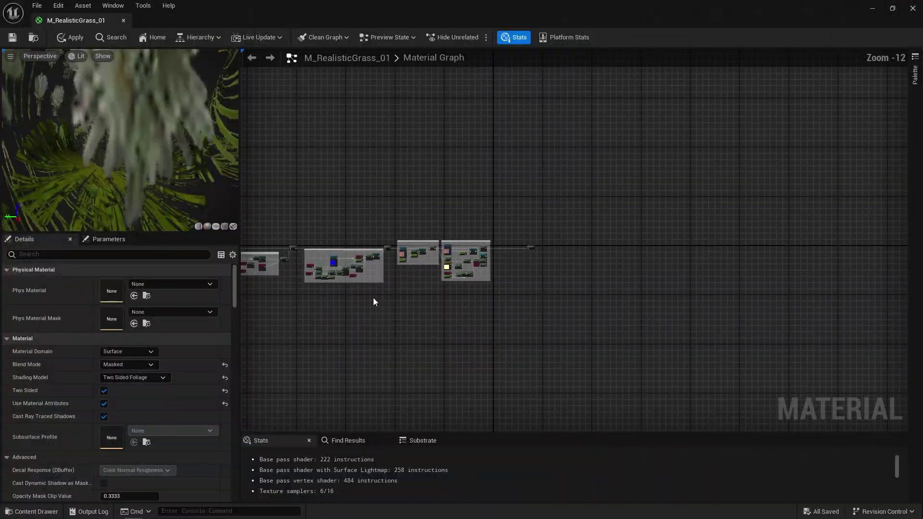
scroll(373, 298, "up", 3)
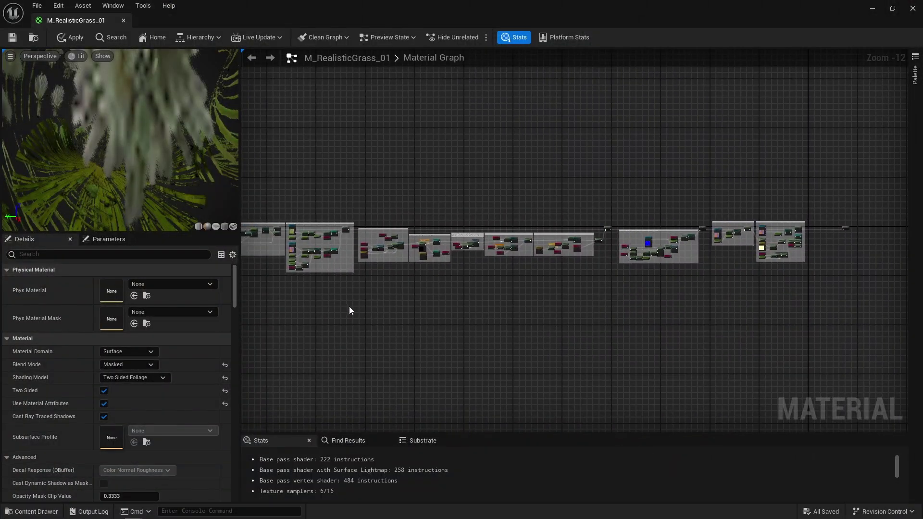
scroll(647, 280, "up", 3)
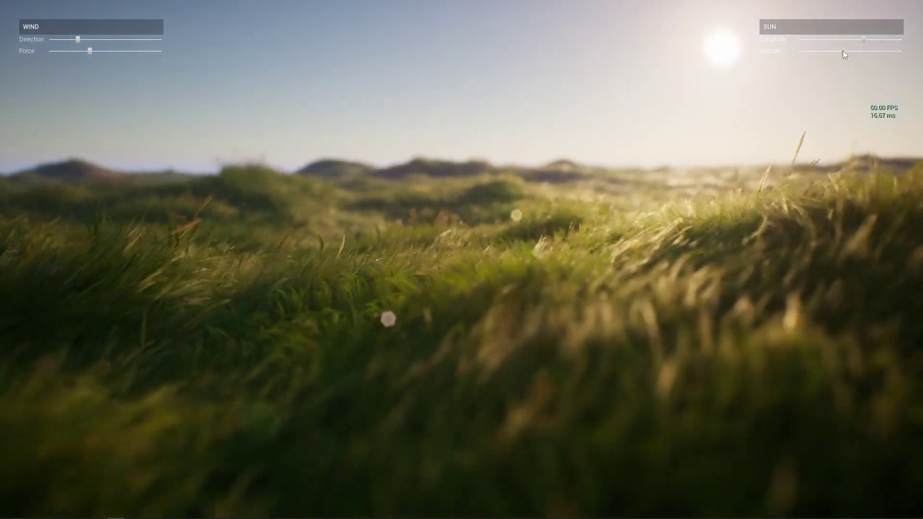
Lower the sun longitude slightly and reduce the wind force in the grass field demo.
left_click_drag(864, 40, 854, 41)
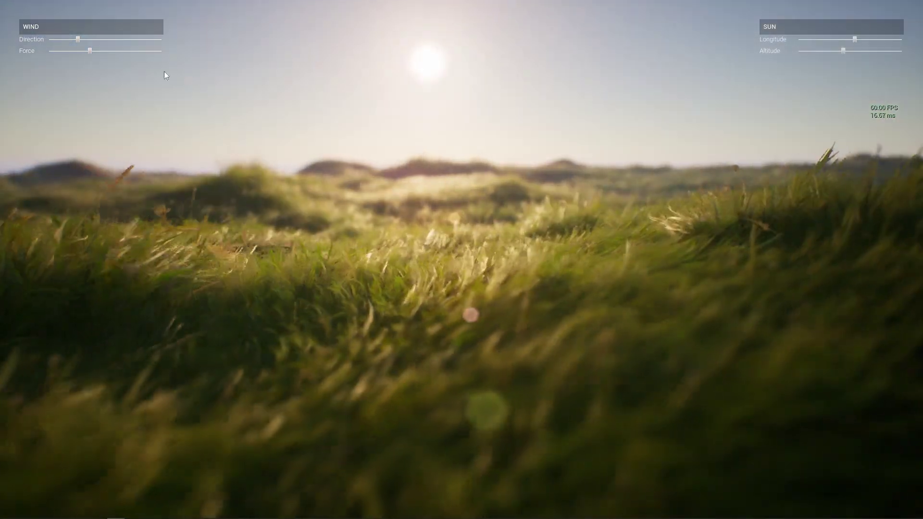
left_click_drag(89, 50, 76, 50)
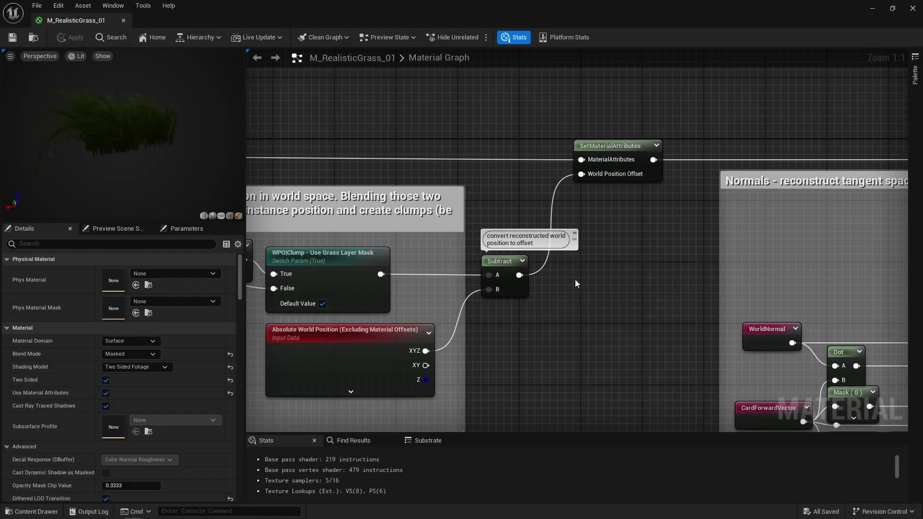
Examine the World Position Offset input of the SetMaterialAttributes node in M_RealisticGrass_01.
left_click(613, 173)
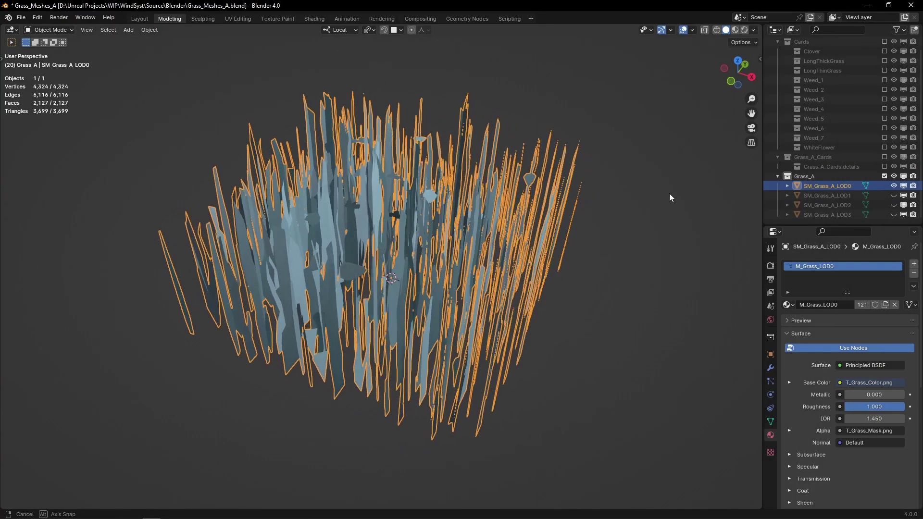
In Blender, examine SM_Grass_A_LOD0 from several angles and isolate one blade by selecting its linked geometry in Edit Mode.
middle_click_drag(669, 194, 512, 234)
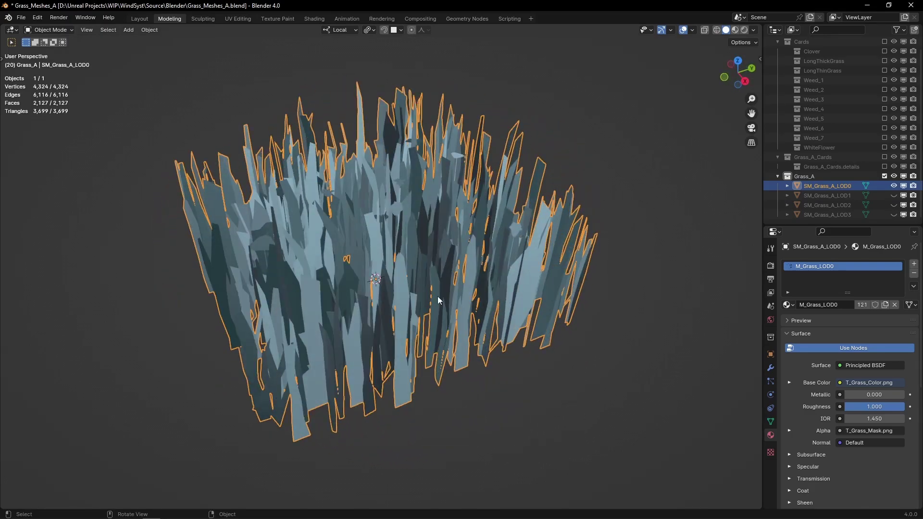
middle_click_drag(438, 296, 510, 272)
key("Tab")
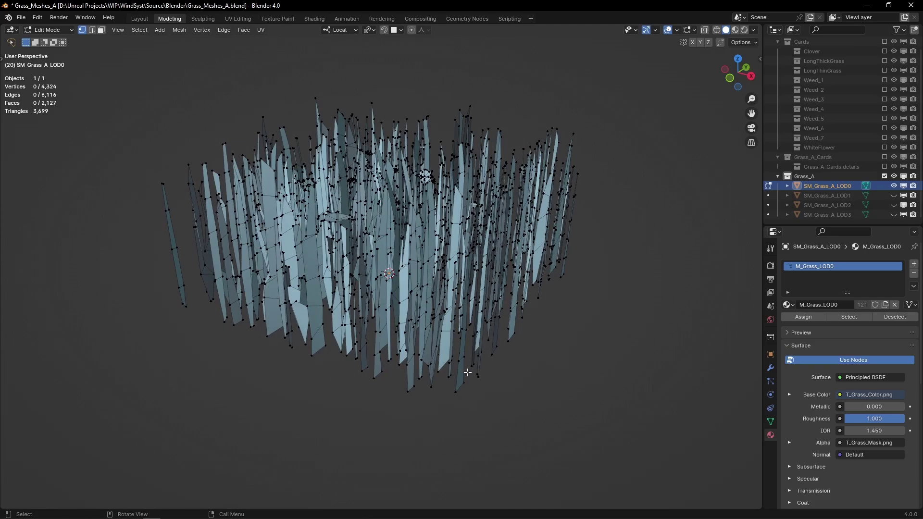
key("l")
middle_click_drag(454, 384, 533, 329)
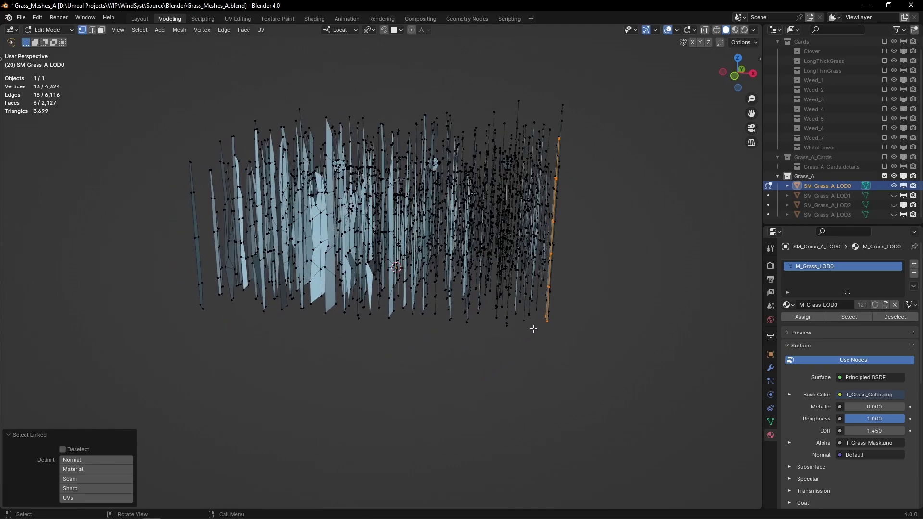
middle_click_drag(564, 145, 377, 339)
key("Tab")
Open the UV Editing workspace and examine the UVMap.BakedData.001 layout of the grass mesh.
left_click(247, 19)
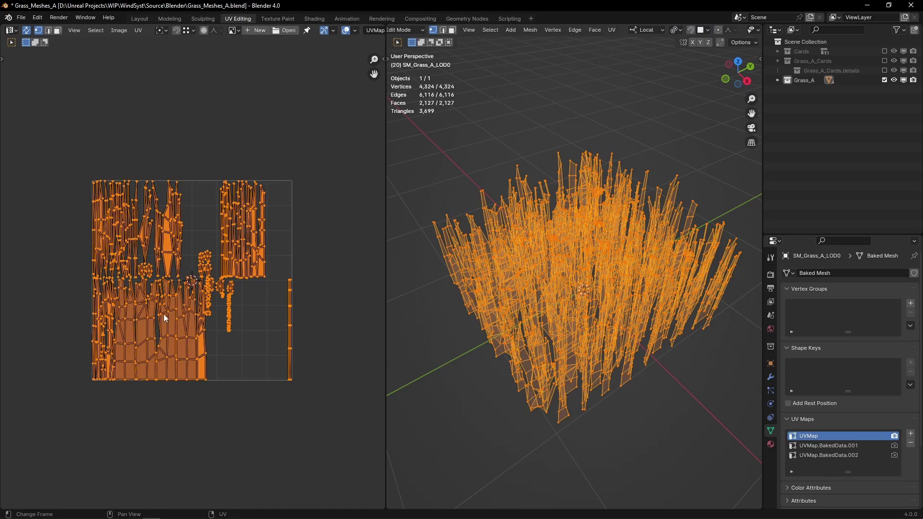
left_click(829, 446)
scroll(235, 242, "down", 6)
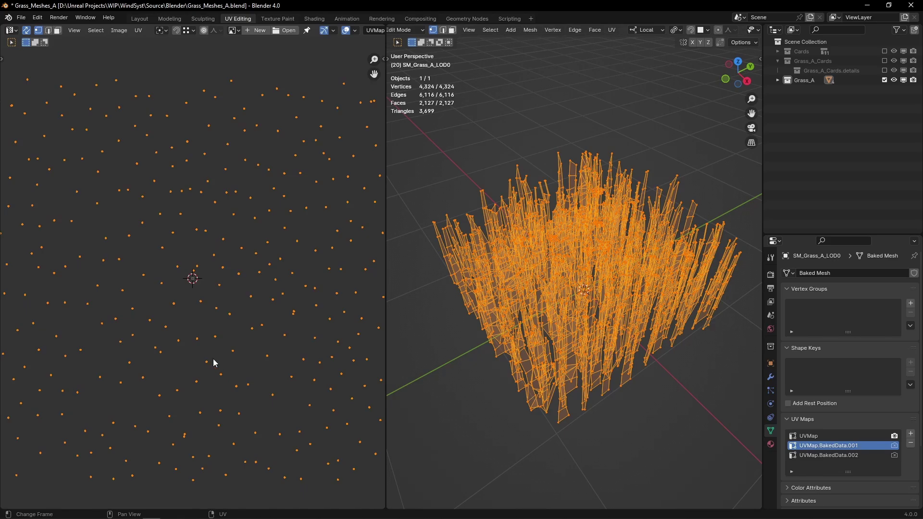
scroll(194, 284, "up", 7)
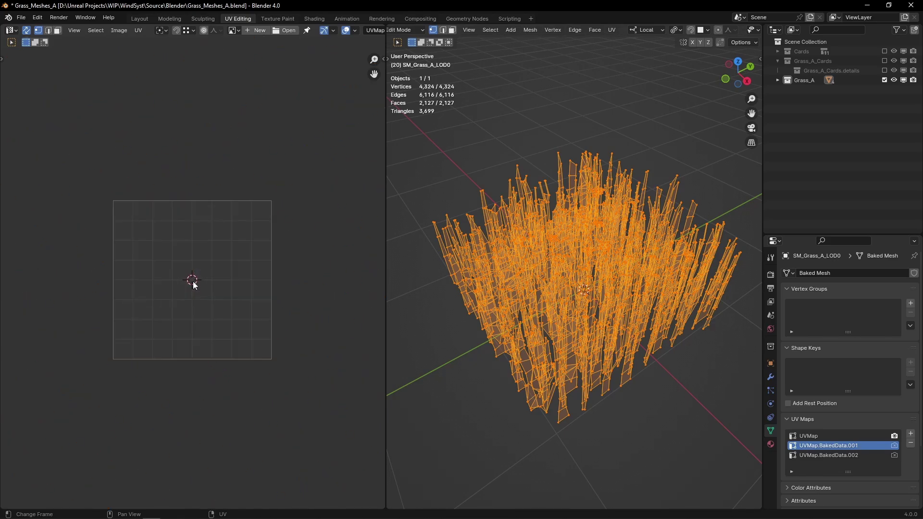
Show UVMap.BakedData.002 and box-select its UV points in bands from the lower edge upward to see the matching blade parts.
left_click(846, 457)
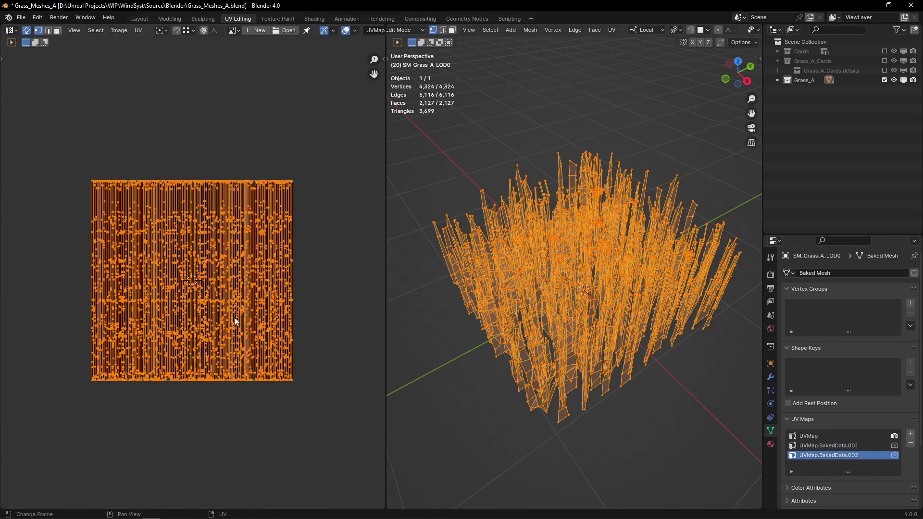
key("alt+a")
key("b")
left_click_drag(60, 344, 294, 384)
key("b")
left_click_drag(59, 310, 152, 336)
key("b")
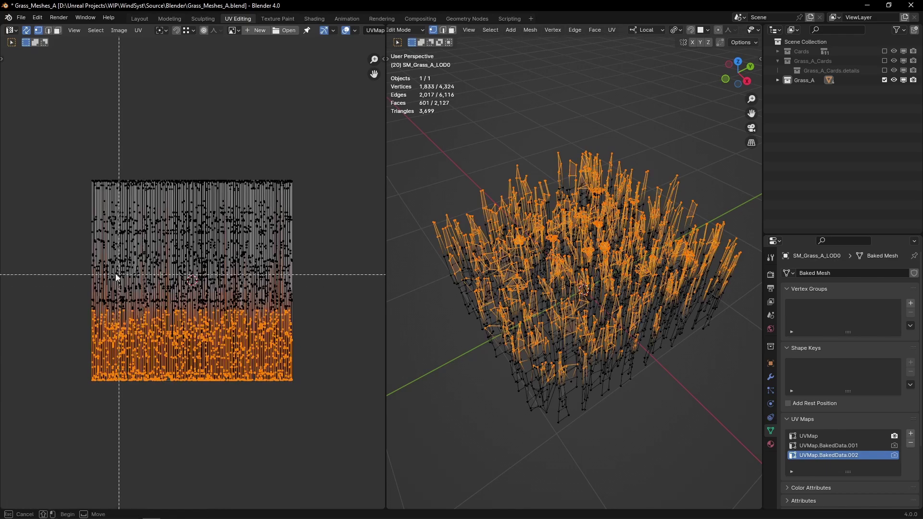
left_click_drag(119, 274, 104, 250)
Clear the selection, pick several linked UV strips across the UVMap.BakedData.002 layout to see their blades, and deselect them.
key("alt+a")
key("l")
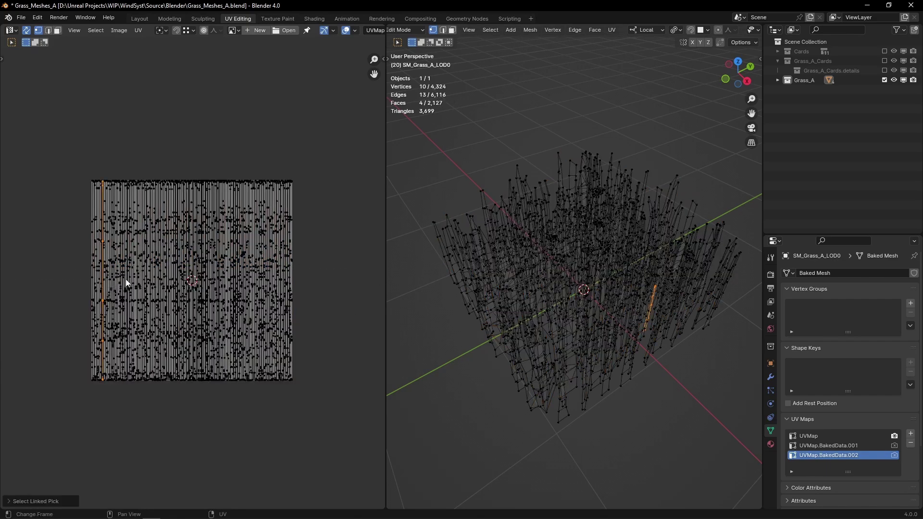
key("l")
key("l")
key("l")
key("l")
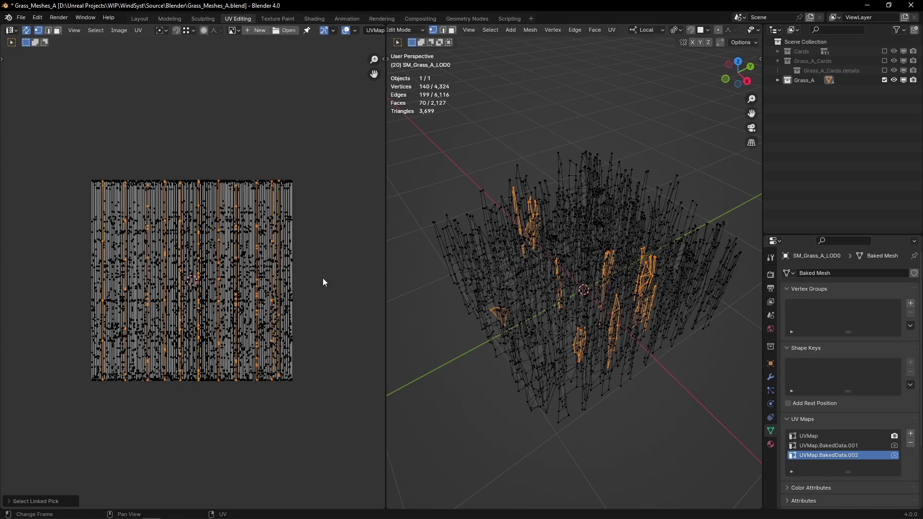
key("shift+l")
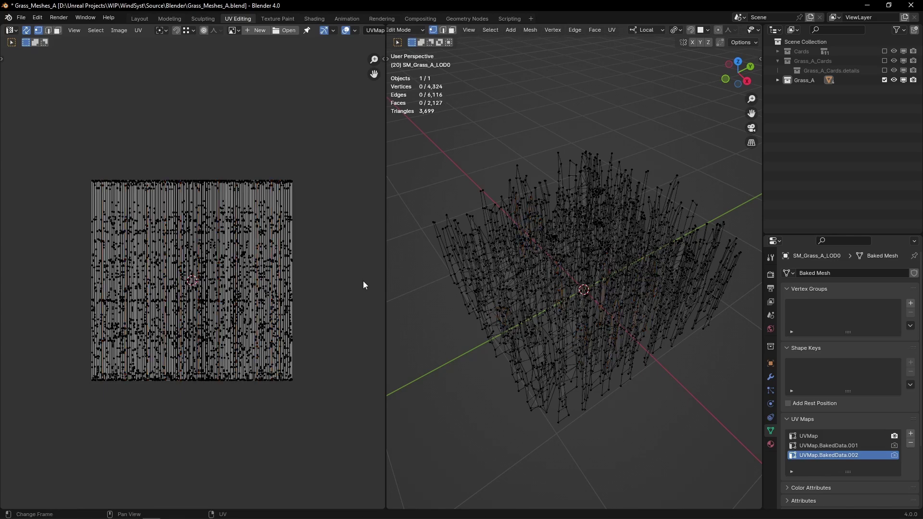
Leave Edit Mode and return to the Modeling workspace to view the grass mesh.
key("Tab")
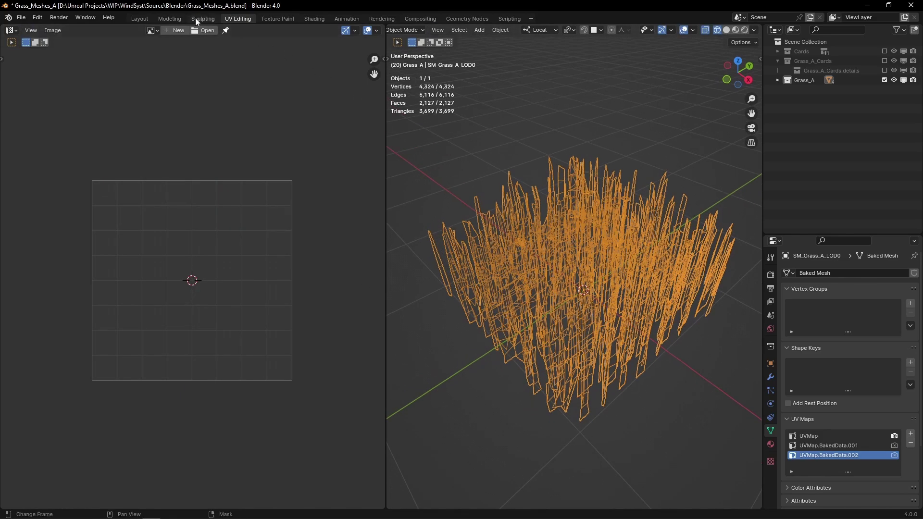
left_click(169, 18)
middle_click_drag(376, 228, 481, 341)
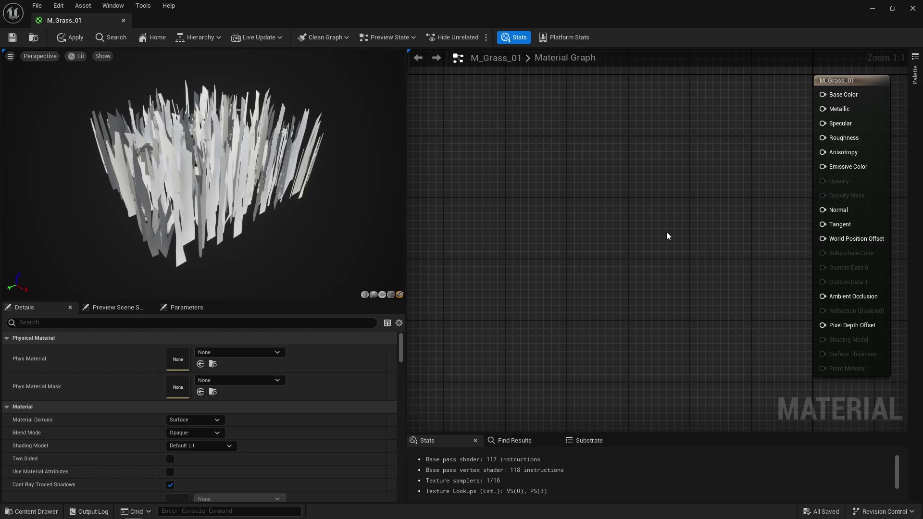
In Unreal's M_Grass_01, paste nodes subtracting appended TexCoord[1] from Pre-Skinned Local Position, minus Absolute World Position, feeding World Position Offset.
key("ctrl+v")
left_click_drag(768, 234, 775, 253)
left_click(739, 202)
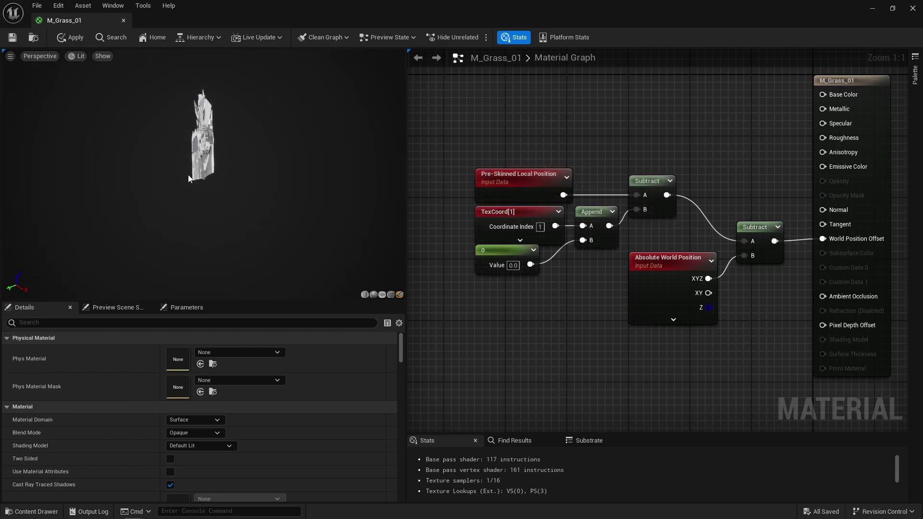
mouse_move(188, 197)
left_mouse_down()
mouse_move(204, 204)
mouse_move(194, 270)
mouse_move(187, 198)
left_mouse_up()
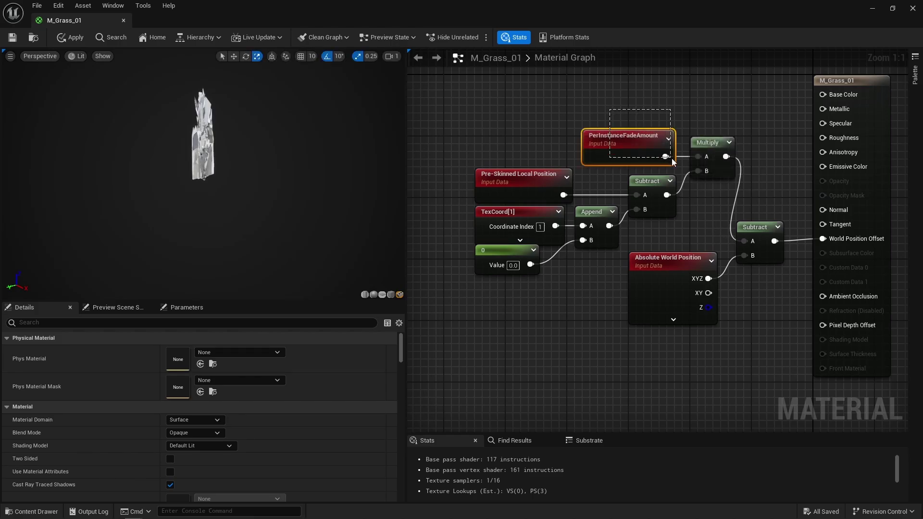
Examine the PerInstanceFadeAmount node, the cull distances in LGT_Grass and the fading of distant grass across the landscape.
left_click_drag(671, 158, 678, 164)
left_click(682, 166)
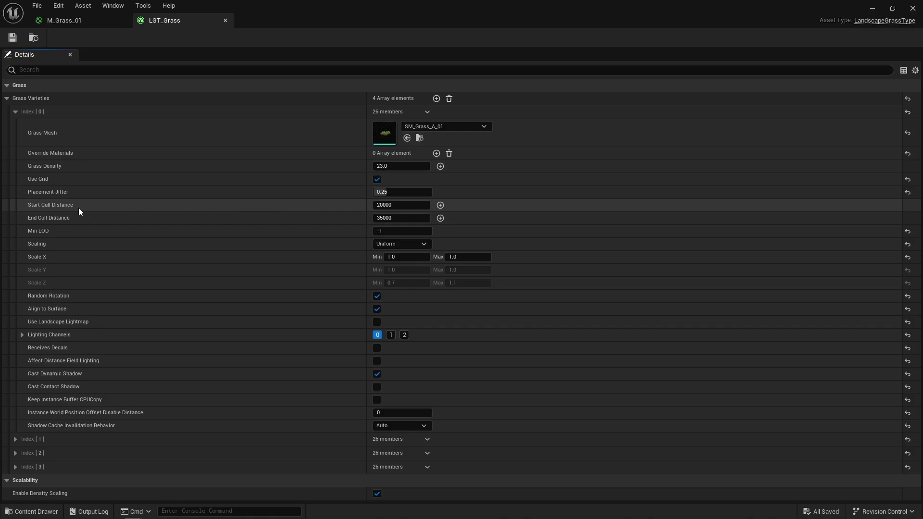
mouse_move(69, 221)
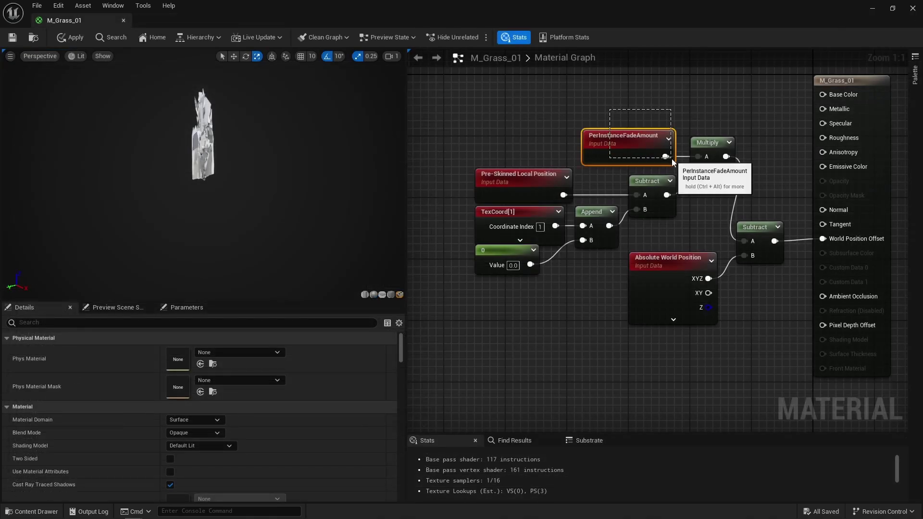
left_click(671, 159)
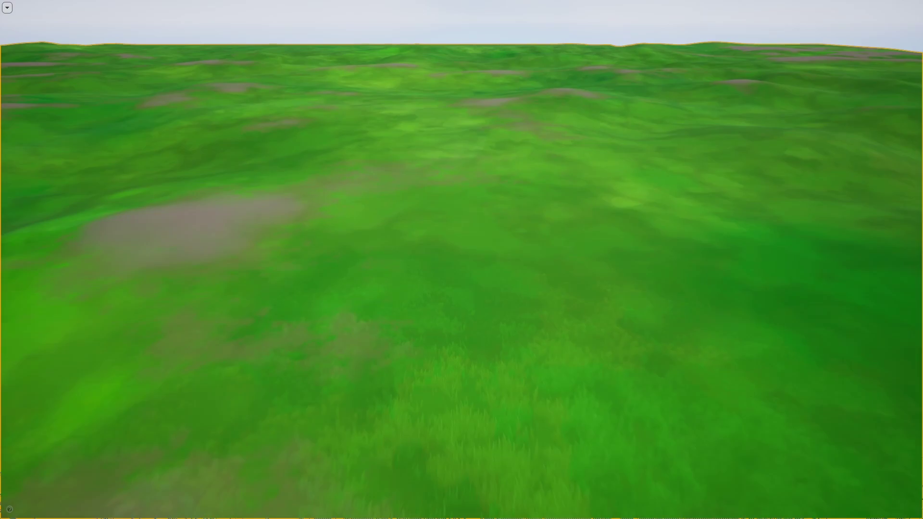
key("s")
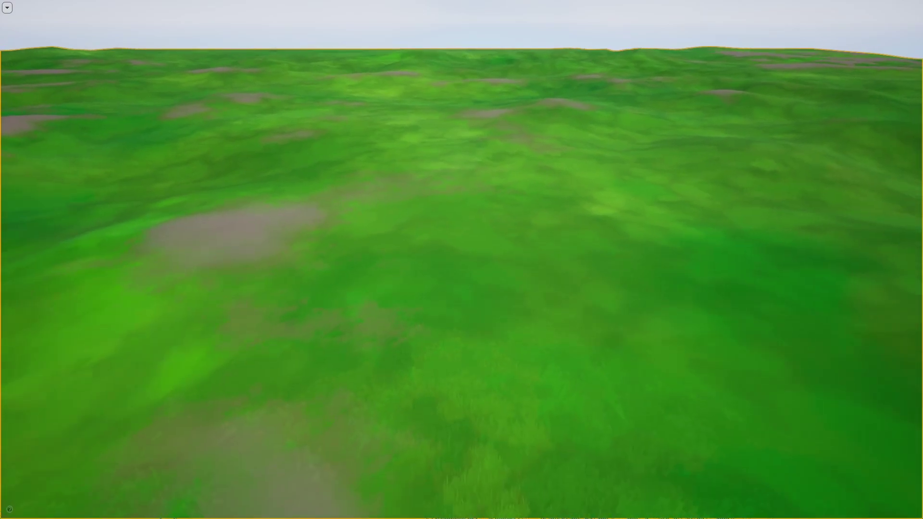
key("w")
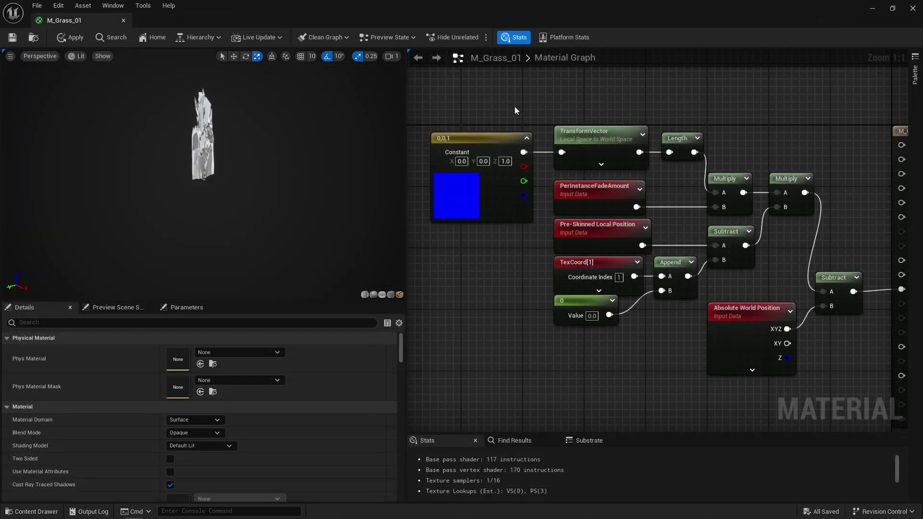
Examine the instance scale nodes in M_Grass_01: the 0,0,1 constant, TransformVector, Length and the Scale parameter's default value.
left_click(460, 137)
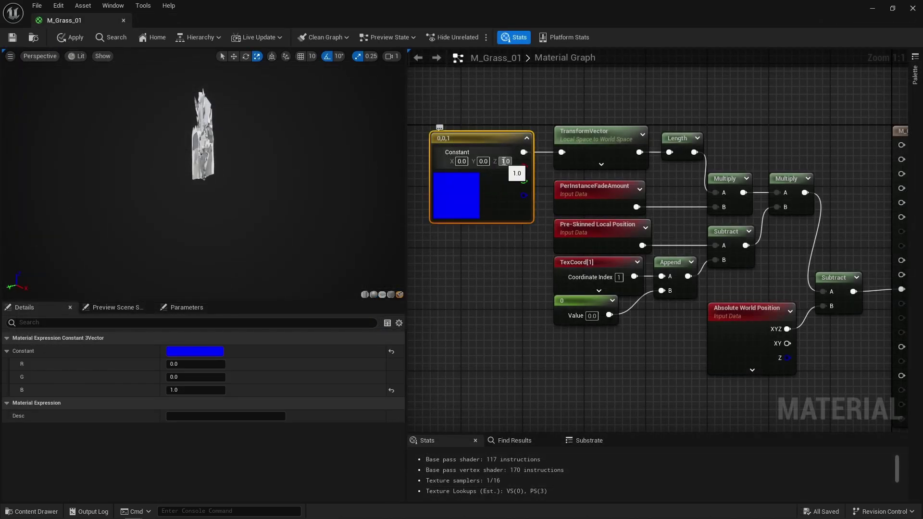
left_click(560, 138)
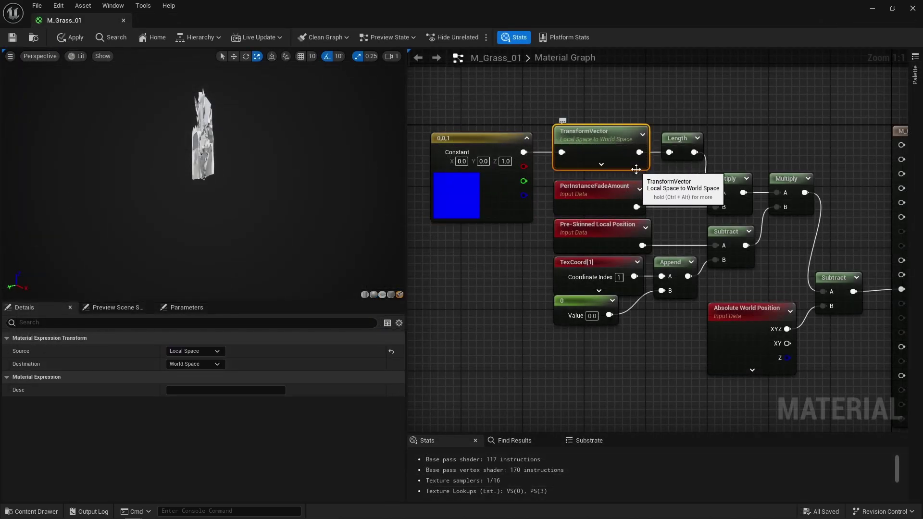
left_click(678, 136)
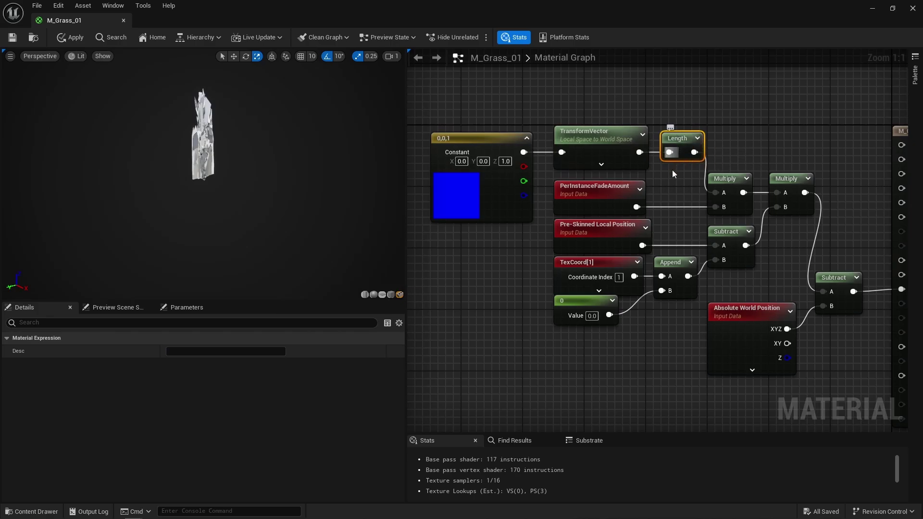
left_click(685, 166)
left_click(740, 195)
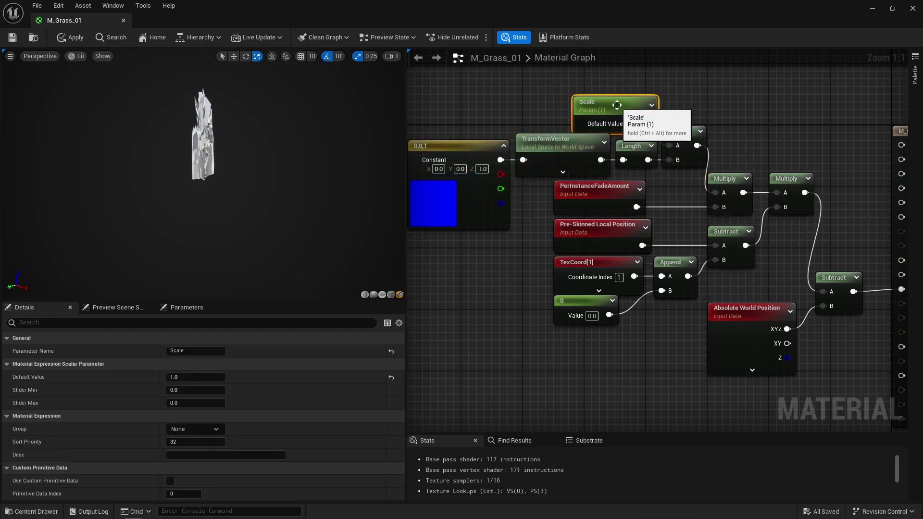
left_click(632, 124)
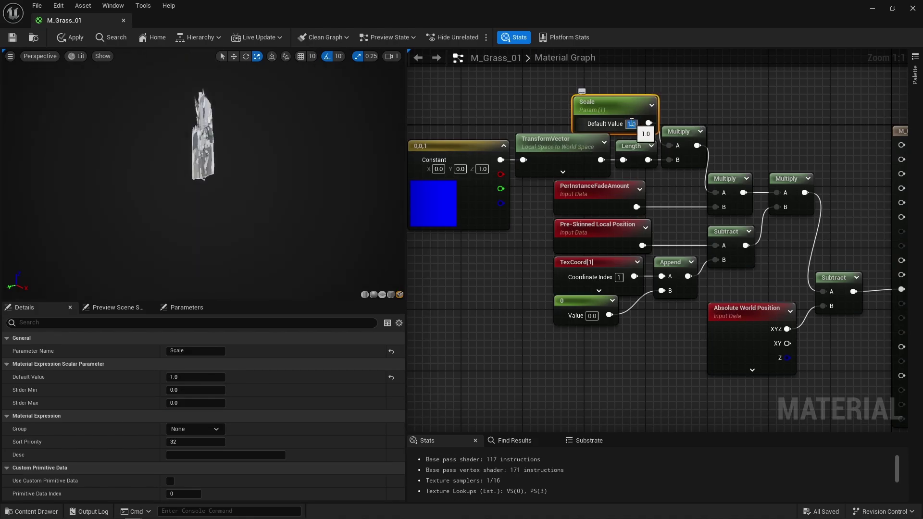
left_click(711, 114)
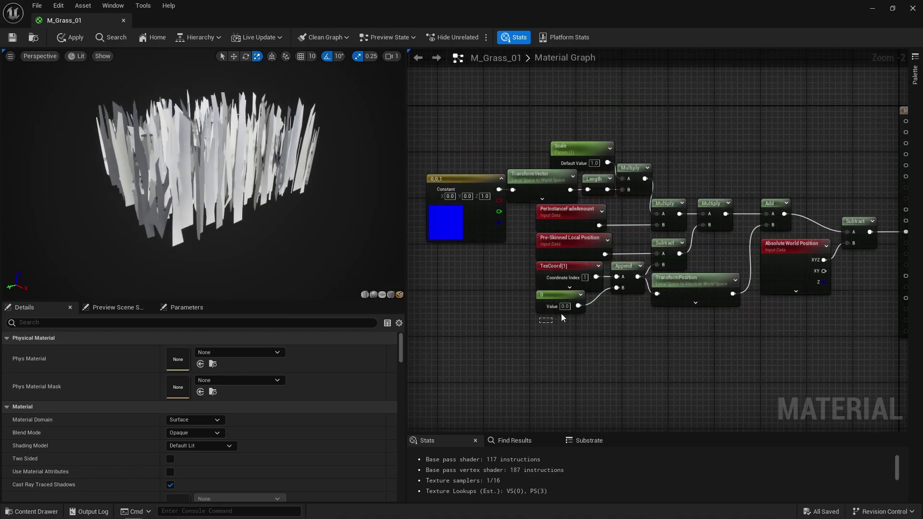
Examine the TexCoord[1], 0 and Append nodes and the TransformPosition node they feed.
left_click_drag(560, 314, 628, 274)
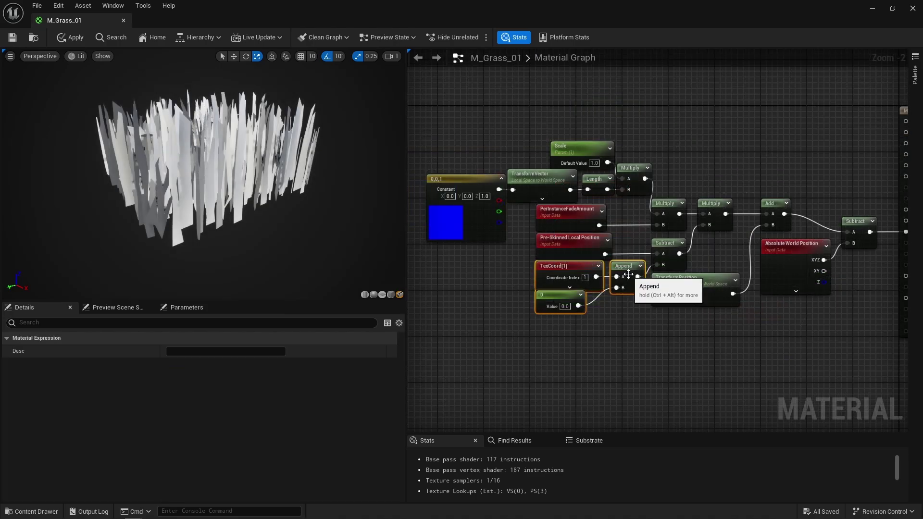
left_click(682, 291)
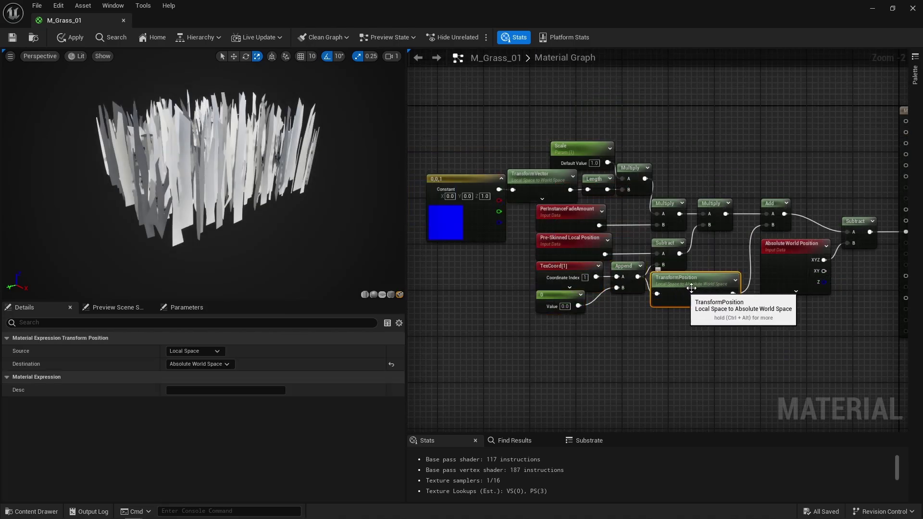
Add a second TransformPosition fed by a 0,0,0 constant, and feed both positions through a Lerp with a Spread parameter into Add.
left_click_drag(767, 182, 790, 218)
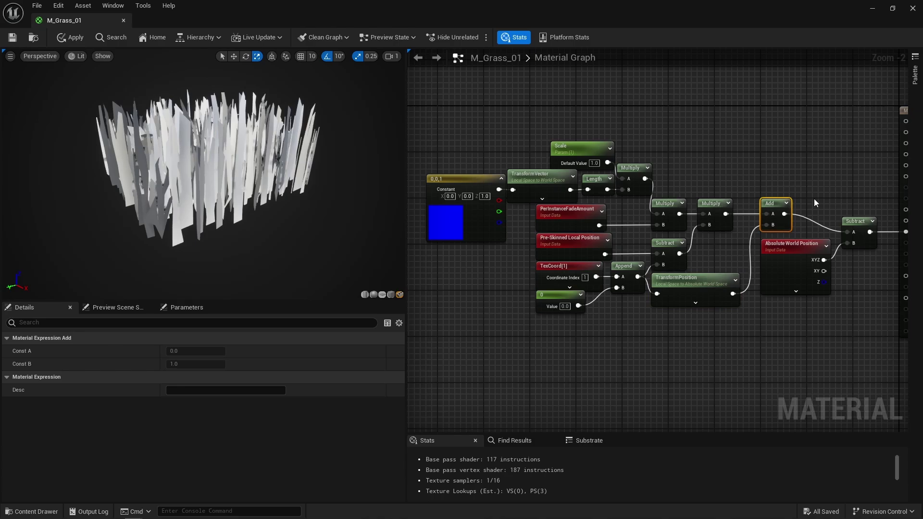
left_click(689, 317)
left_click(682, 289)
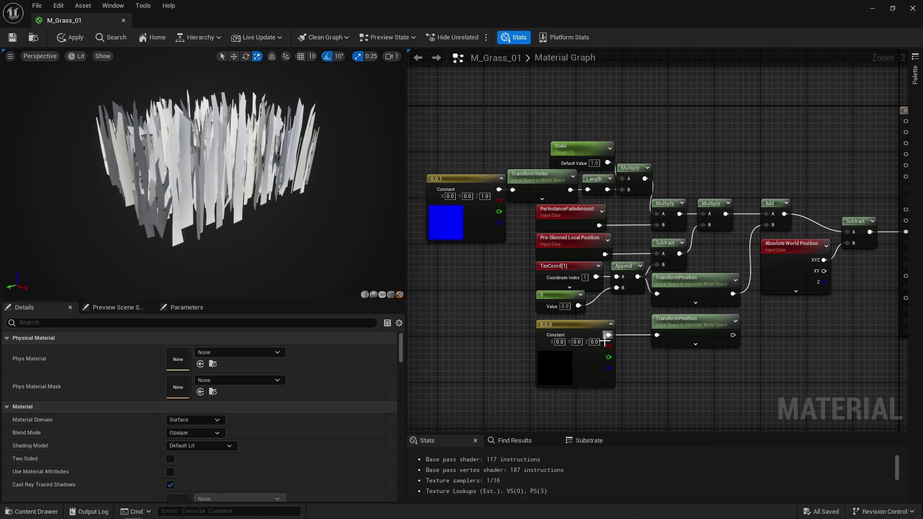
left_click(699, 327)
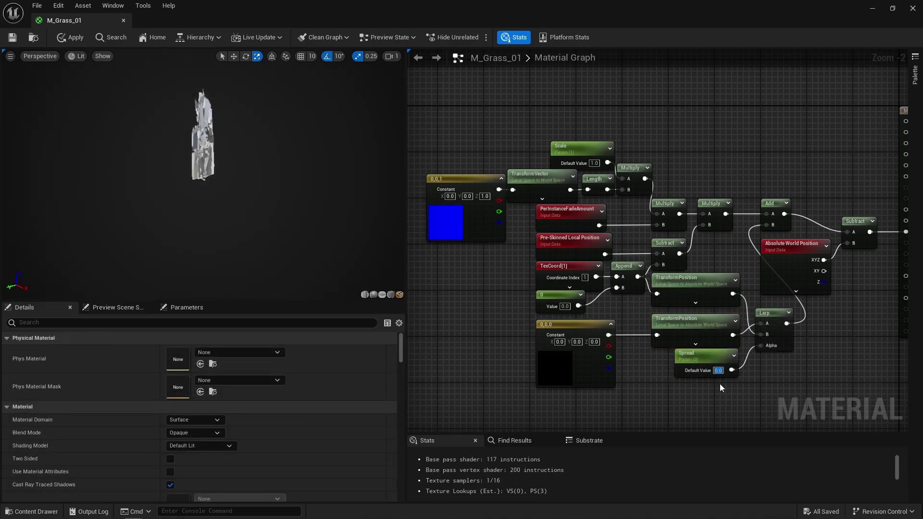
Test the Spread parameter with default values of 1 and 5.
type("1")
key("Return")
type("5")
key("Return")
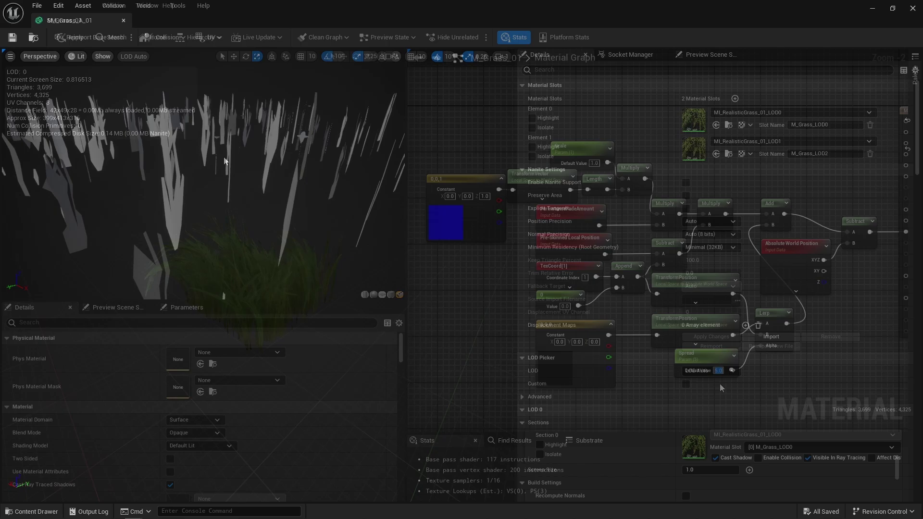
Display the bounds of the SM_Grass_A_01 mesh and examine its Positive and Negative Bounds Extension settings.
left_click(102, 56)
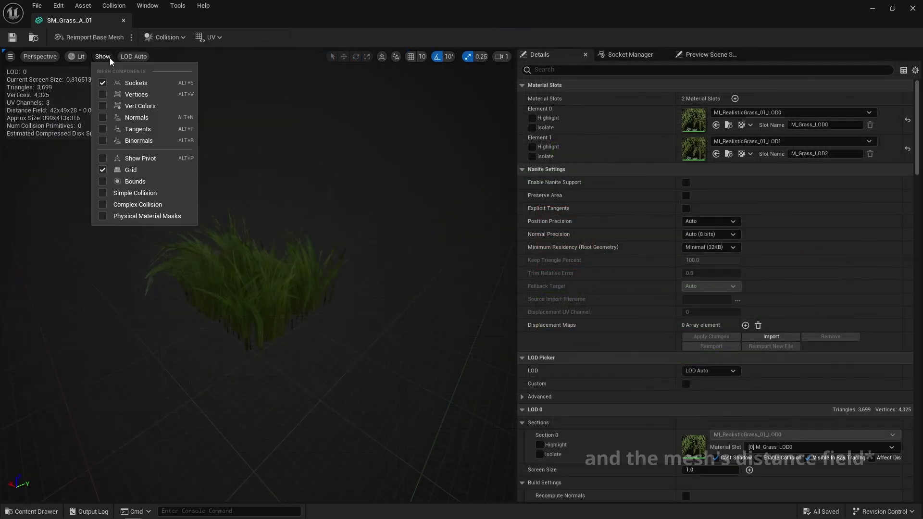
left_click(137, 176)
scroll(612, 290, "down", 15)
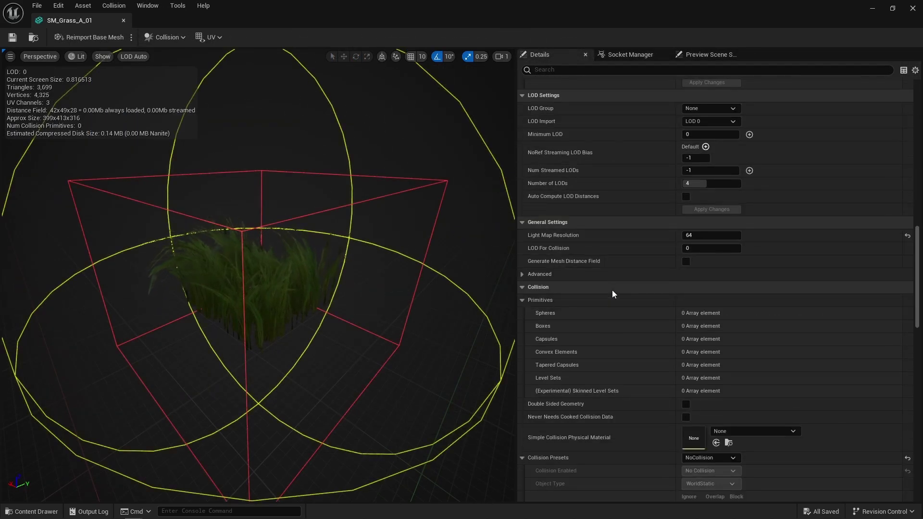
left_click(522, 274)
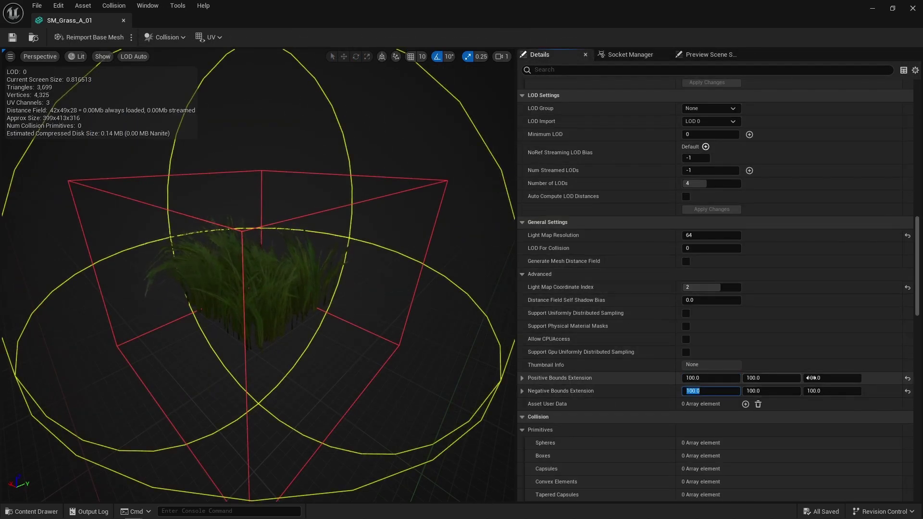
left_click(738, 391)
left_click_drag(337, 269, 230, 298)
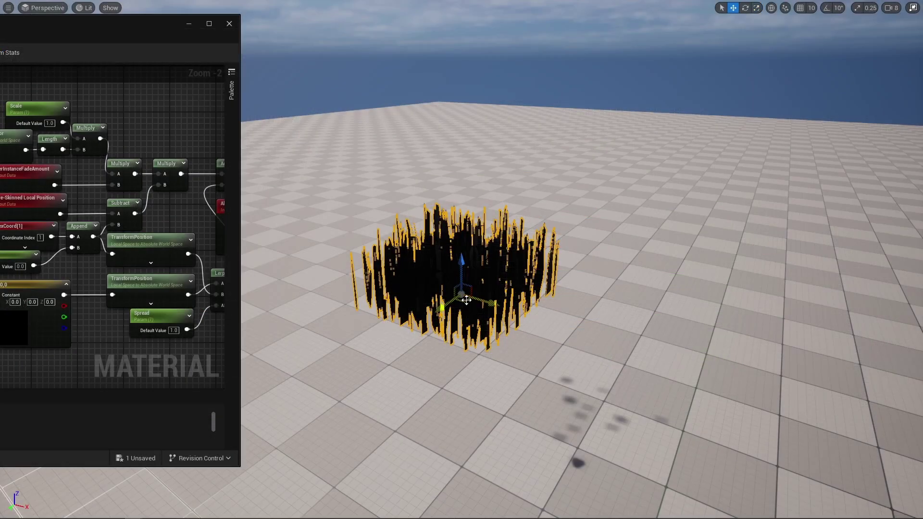
Move the grass mesh around in the level, and try scaling and rotating it.
mouse_move(466, 300)
left_mouse_down("shift")
mouse_move(499, 300)
mouse_move(533, 319)
mouse_move(553, 306)
mouse_move(469, 301)
left_mouse_up("shift")
left_click_drag(463, 252, 435, 310, "shift")
key("r")
key("e")
left_click_drag(500, 298, 235, 308, "alt")
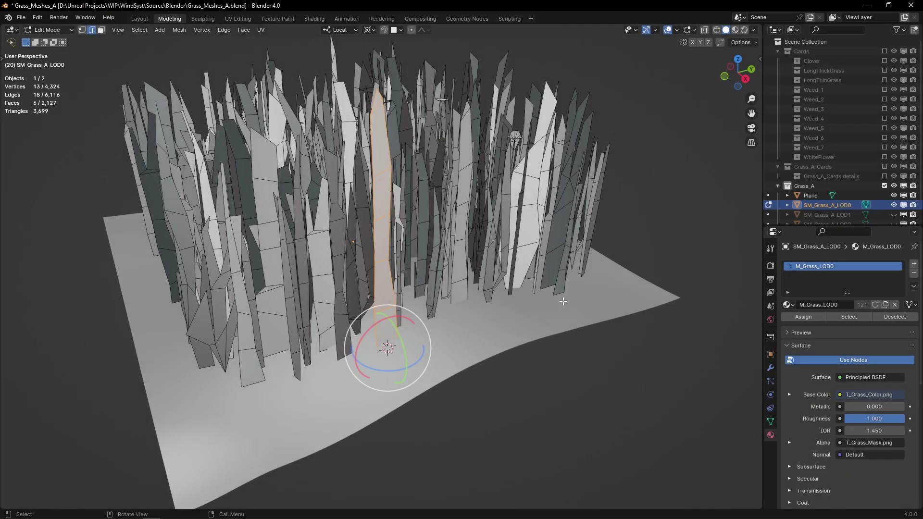
In Blender, rotate the selected grass blade of SM_Grass_A_LOD0 around the pivot at its base to demonstrate bending.
mouse_move(380, 370)
left_mouse_down()
mouse_move(423, 366)
mouse_move(392, 341)
mouse_move(369, 366)
mouse_move(379, 379)
left_mouse_up()
mouse_move(379, 380)
middle_mouse_down()
mouse_move(401, 389)
mouse_move(394, 380)
middle_mouse_up()
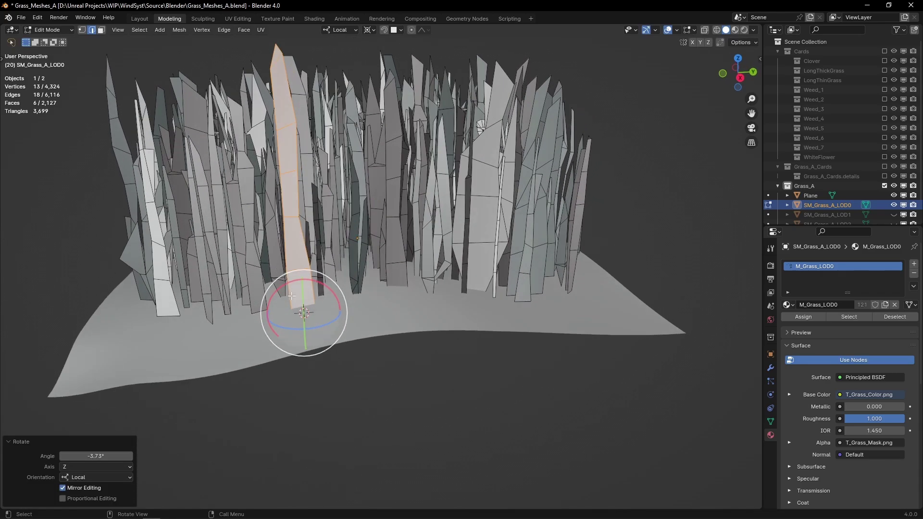
left_click_drag(291, 296, 285, 322)
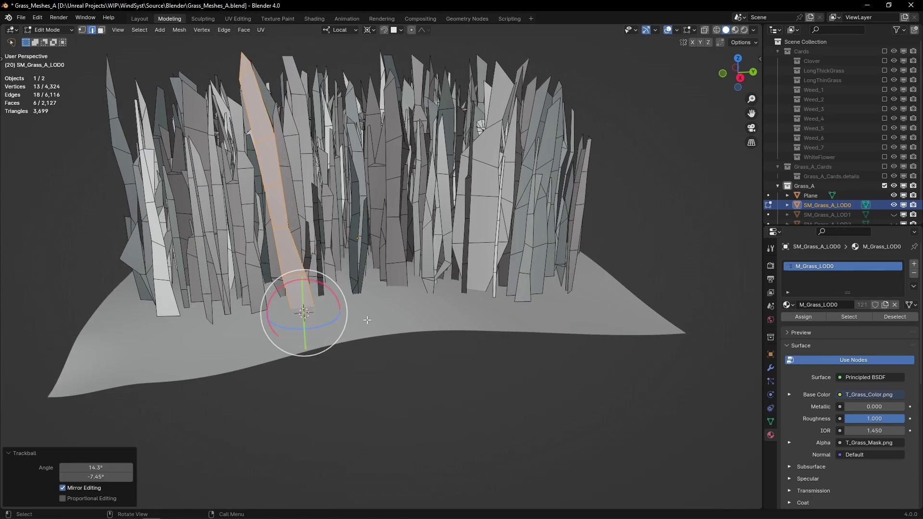
middle_click_drag(367, 319, 374, 319)
left_click_drag(325, 295, 356, 312)
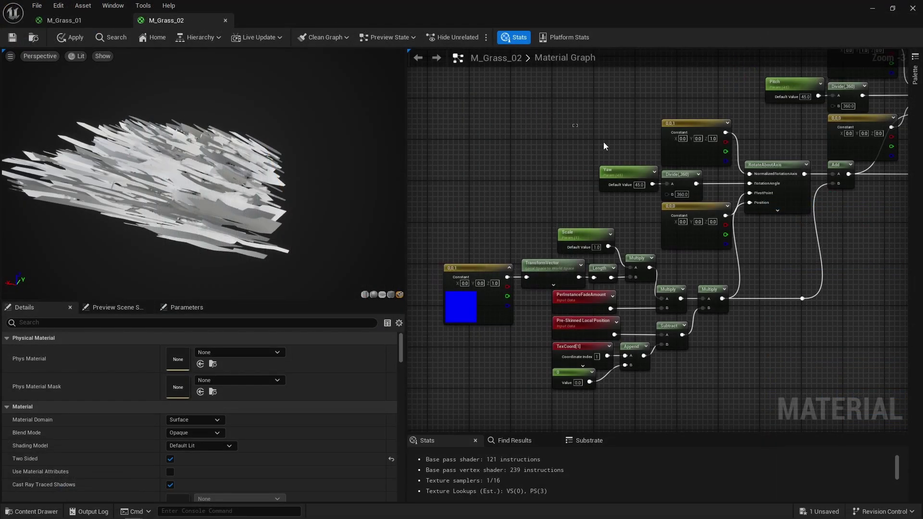
In Unreal's M_Grass_02, examine the Yaw and Pitch parameters and the RotateAboutAxis nodes they drive.
left_click_drag(604, 142, 761, 212)
scroll(535, 318, "up", 3)
left_click_drag(535, 132, 707, 234)
right_click_drag(707, 233, 543, 301)
left_click_drag(551, 117, 730, 214)
left_click(730, 215)
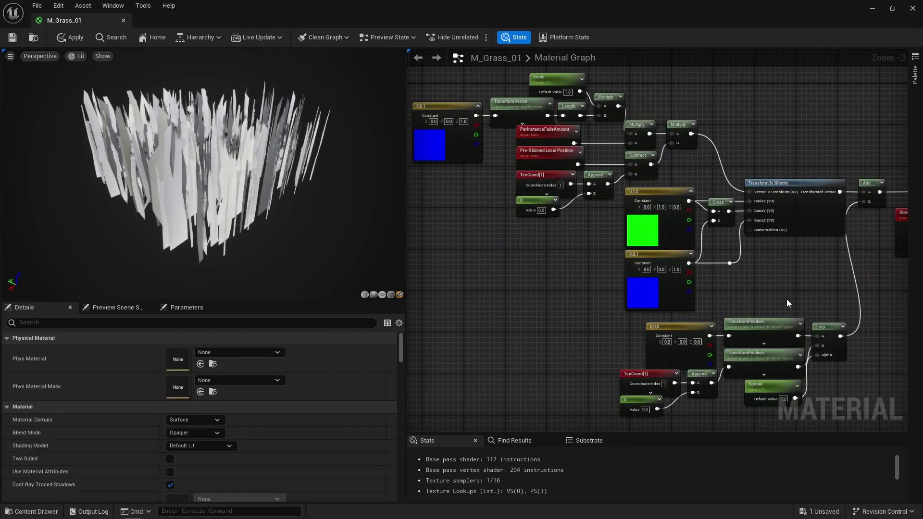
In M_Grass_01, examine the Transform3x3Matrix node, its 0,1,0 and 0,0,1 basis constants and the Cross node.
left_click_drag(800, 271, 765, 171)
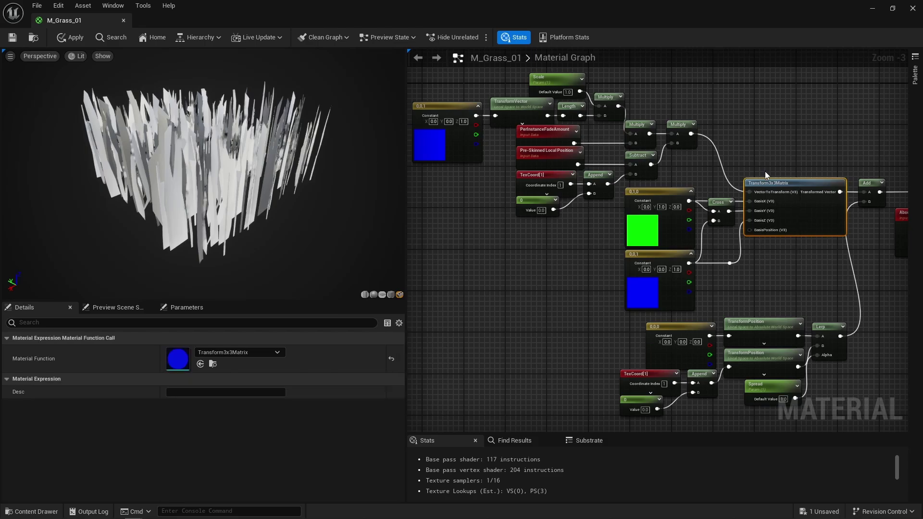
left_click(766, 241)
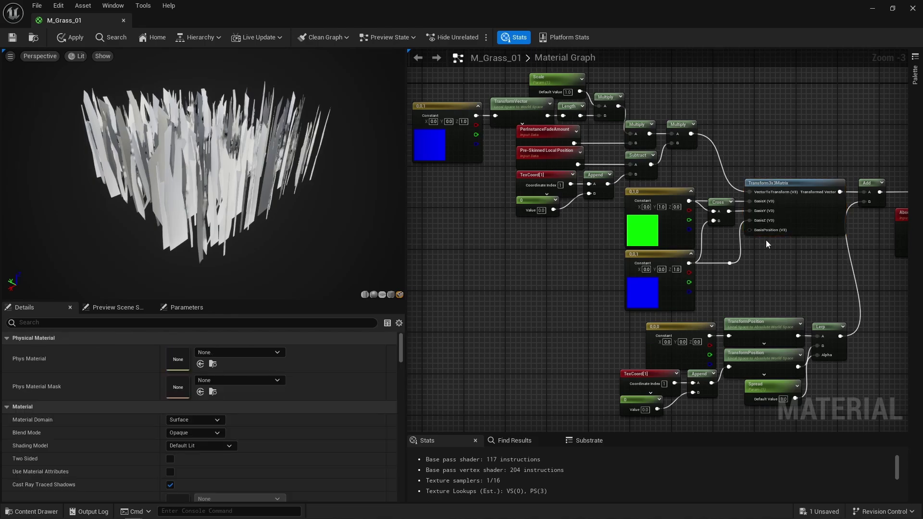
left_click(682, 279)
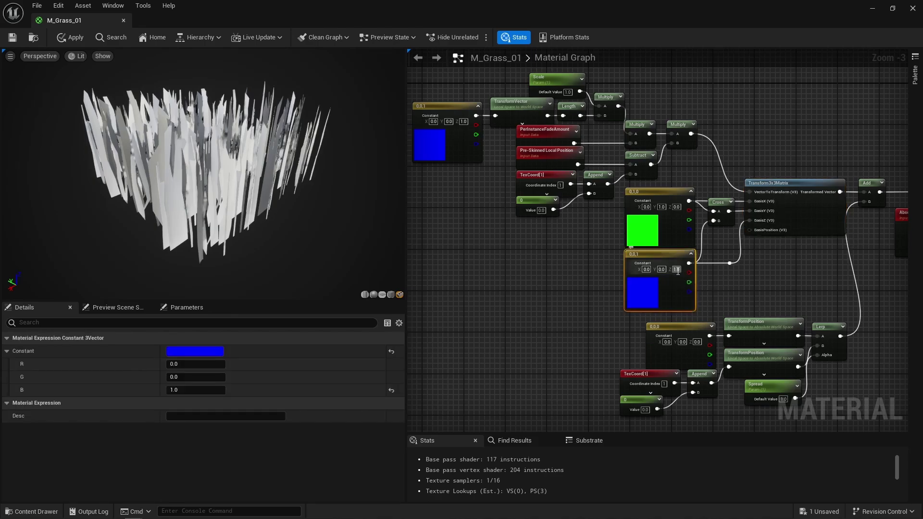
left_click(674, 272, "ctrl")
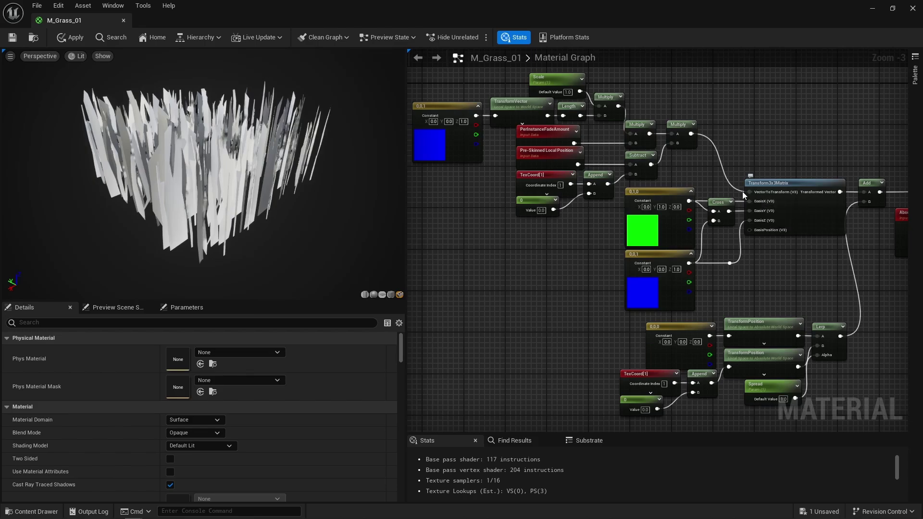
left_click(662, 206)
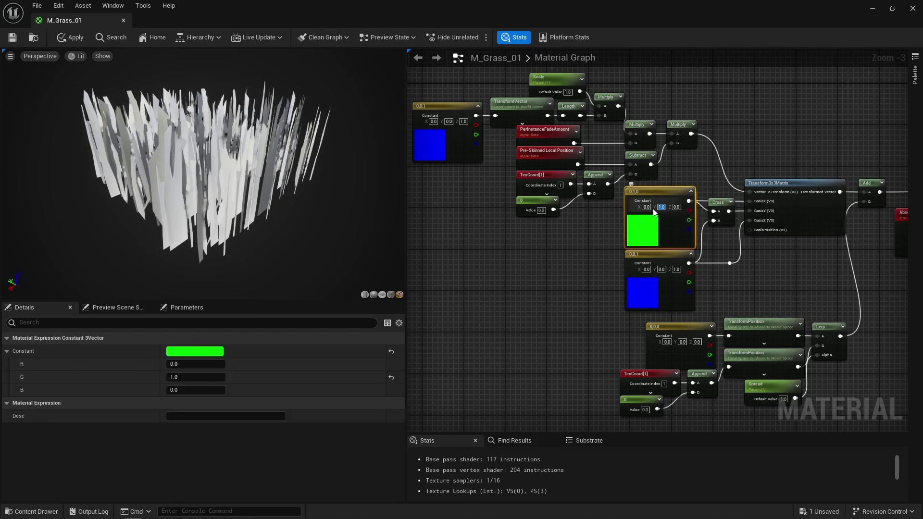
left_click(719, 177)
left_click(715, 216)
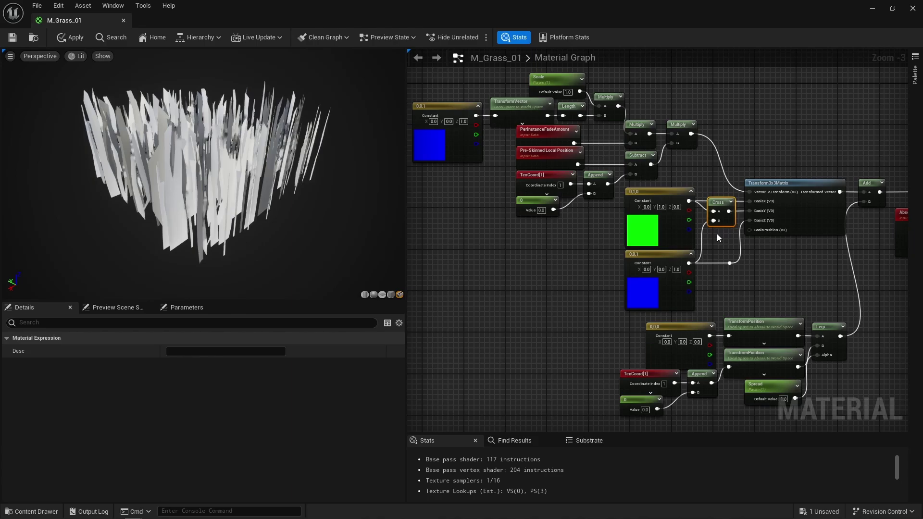
left_click(716, 234)
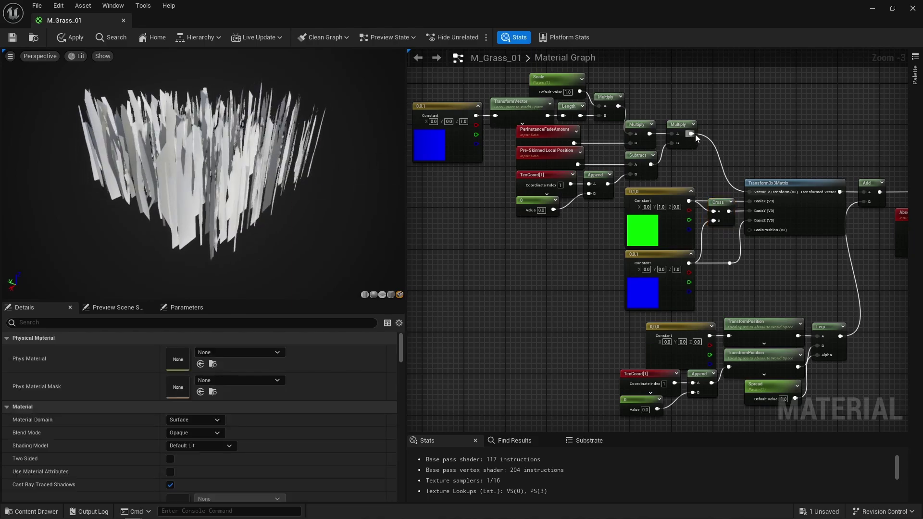
Bypass Transform3x3Matrix by wiring Multiply straight into Add, reconnect the matrix output, and inspect the 0,1,0 constant.
mouse_move(692, 135)
left_mouse_down()
mouse_move(843, 204)
mouse_move(884, 204)
mouse_move(692, 134)
left_mouse_up()
left_click_drag(839, 192, 865, 192)
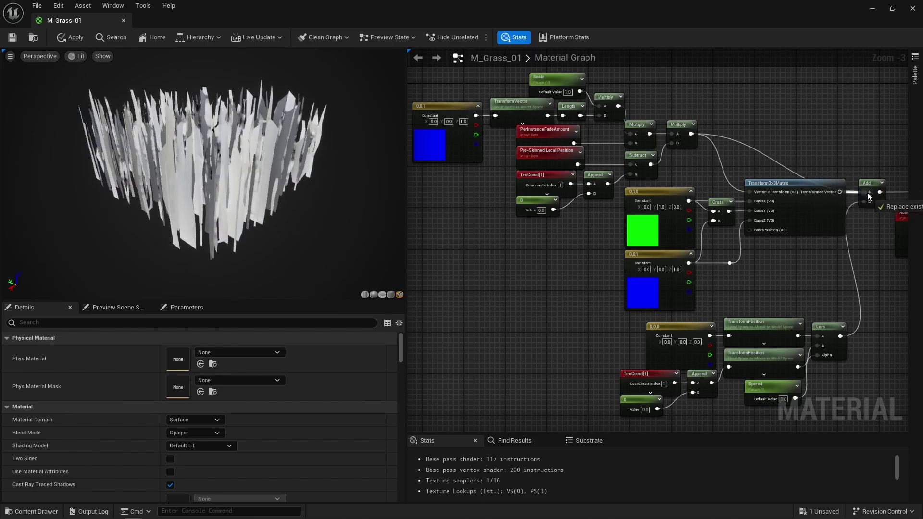
left_click(684, 212)
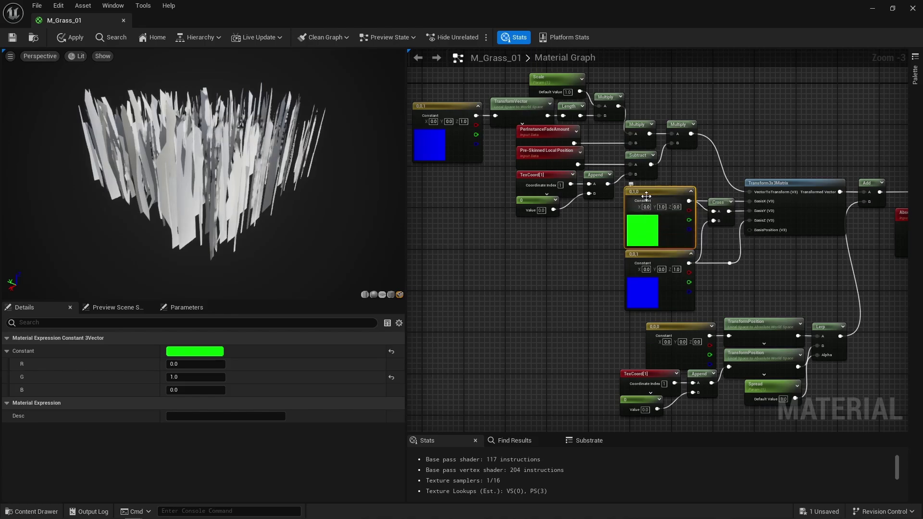
left_click(697, 178)
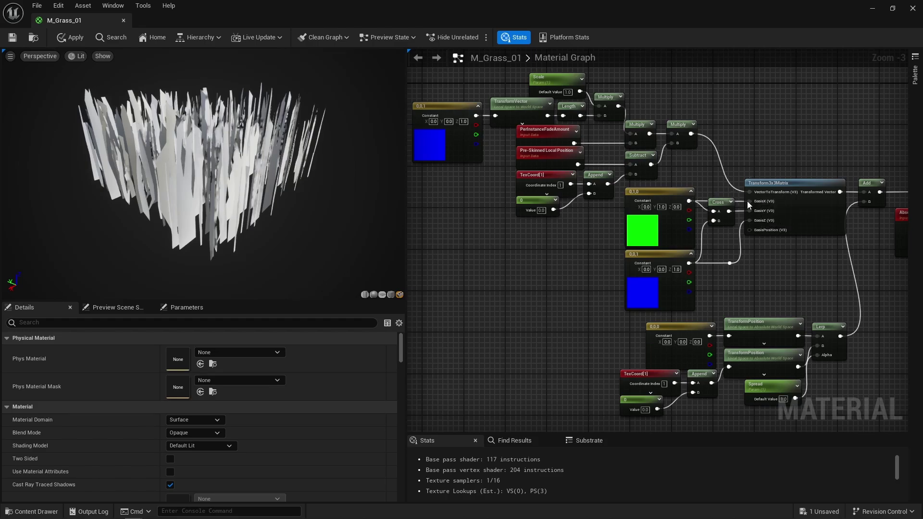
Replace the 0,1,0 constant with a VertexNormalWS node feeding BasisX and the Cross node.
left_click_drag(748, 200, 742, 130)
type("vertexnormal")
key("Return")
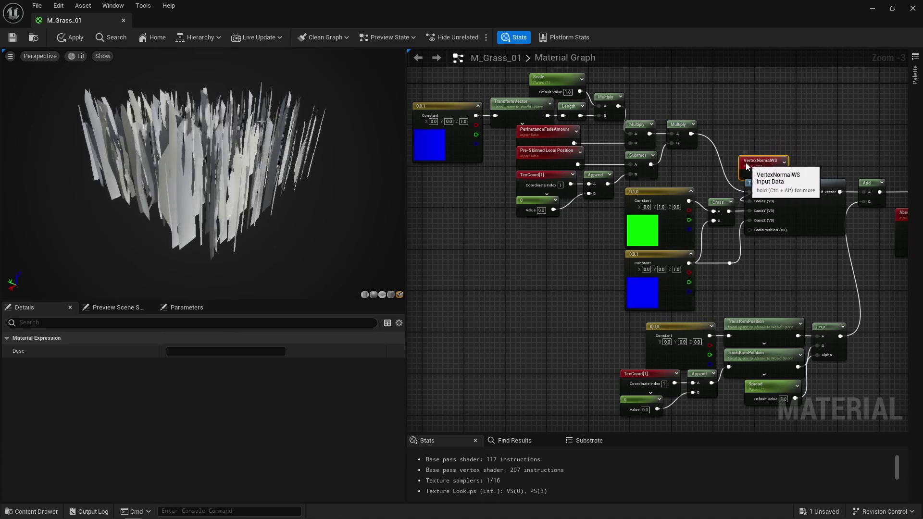
left_click_drag(750, 162, 713, 211)
left_click(658, 218)
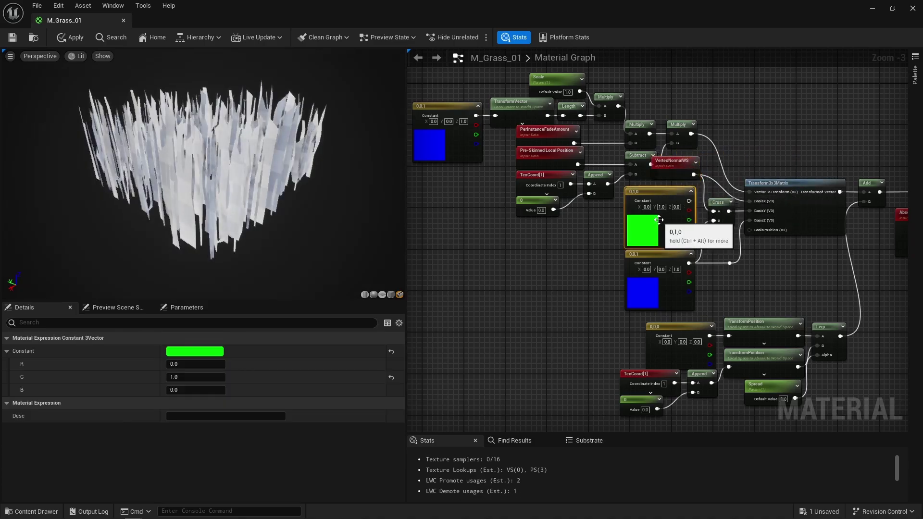
key("Delete")
left_click_drag(683, 173, 683, 188)
left_click(676, 217)
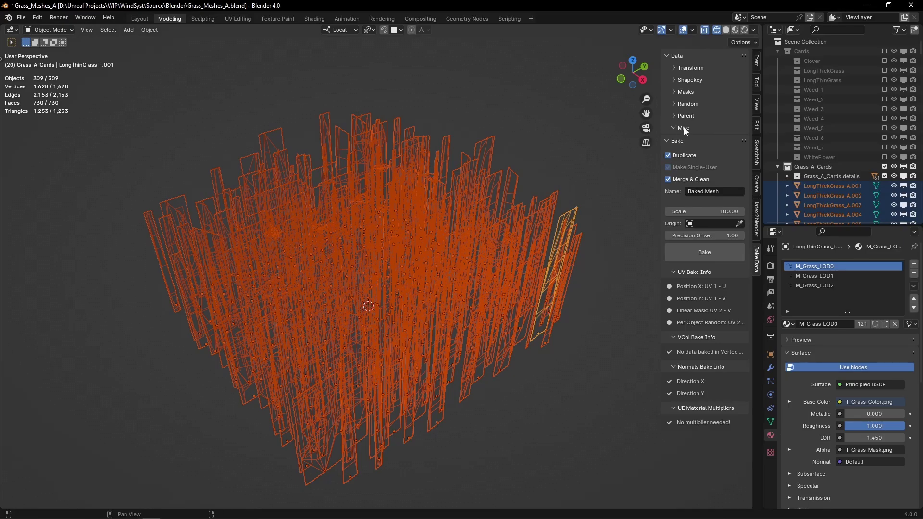
In Blender, set the Direction bake data to a Random 2D vector in Normals mode and bake the selected grass cards.
left_click(683, 128)
left_click(674, 152)
left_click(710, 167)
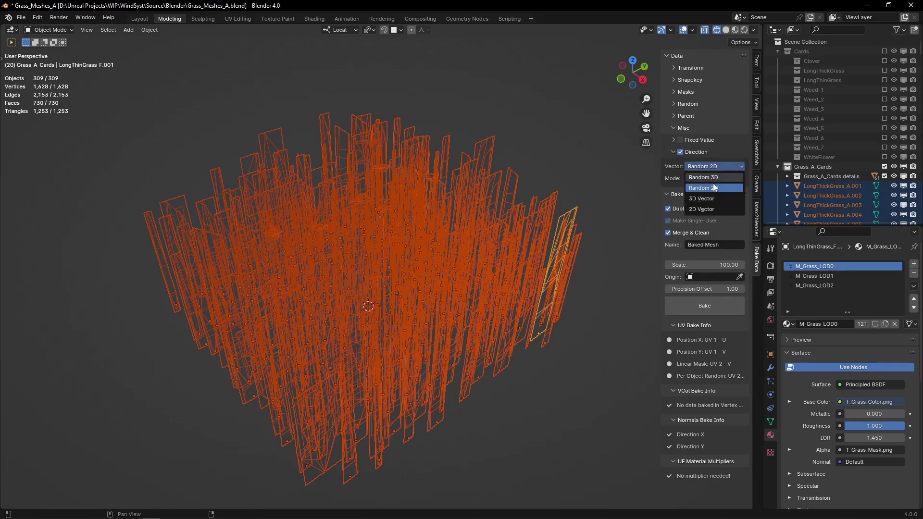
left_click(714, 187)
left_click(708, 179)
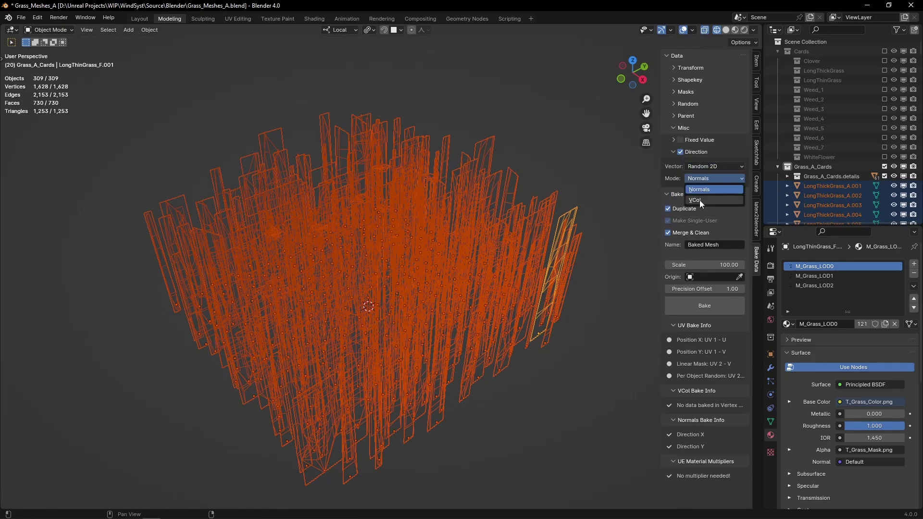
left_click(696, 187)
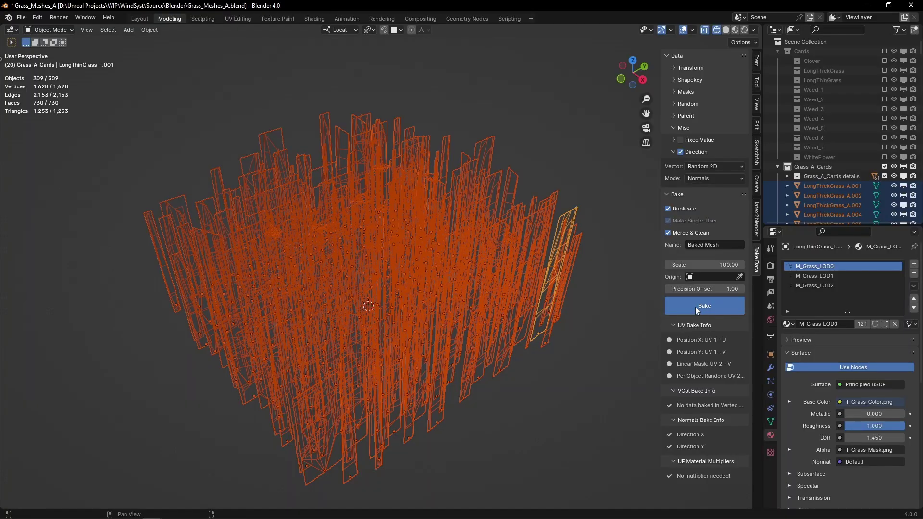
left_click(695, 307)
Enter Edit Mode on Baked Mesh and display its split normals for inspection.
key("Tab")
left_click(693, 32)
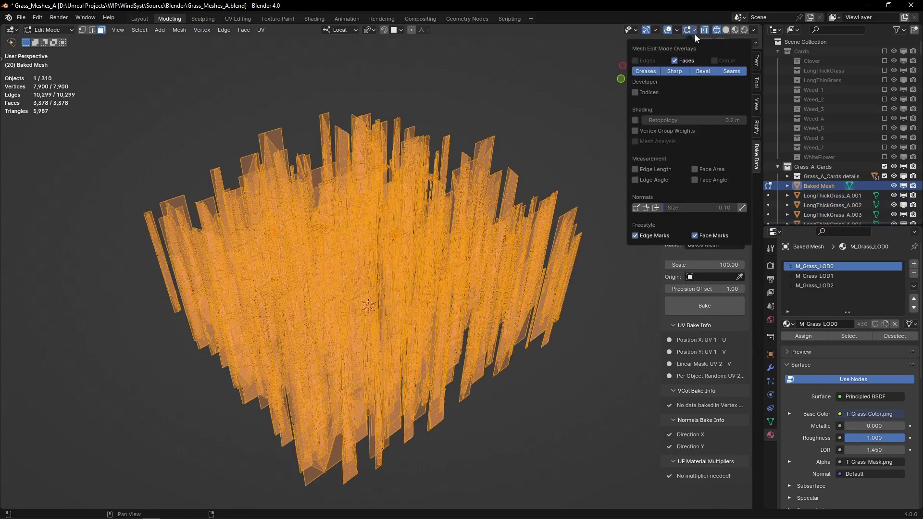
left_click(646, 208)
middle_click_drag(580, 214, 553, 298)
In Unreal, create an Editor Utility Blueprint in the Blueprints folder with Asset Action Utility as its parent class.
key("ctrl+space")
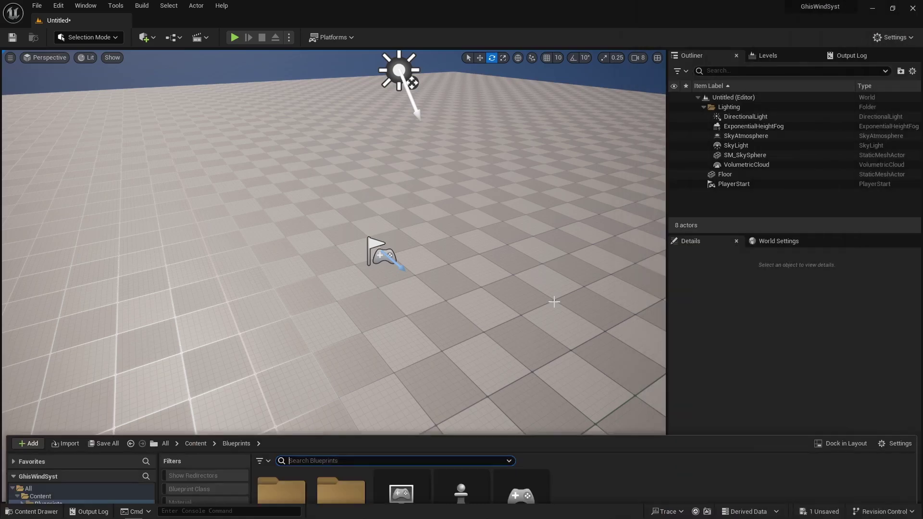
right_click(603, 404)
mouse_move(628, 273)
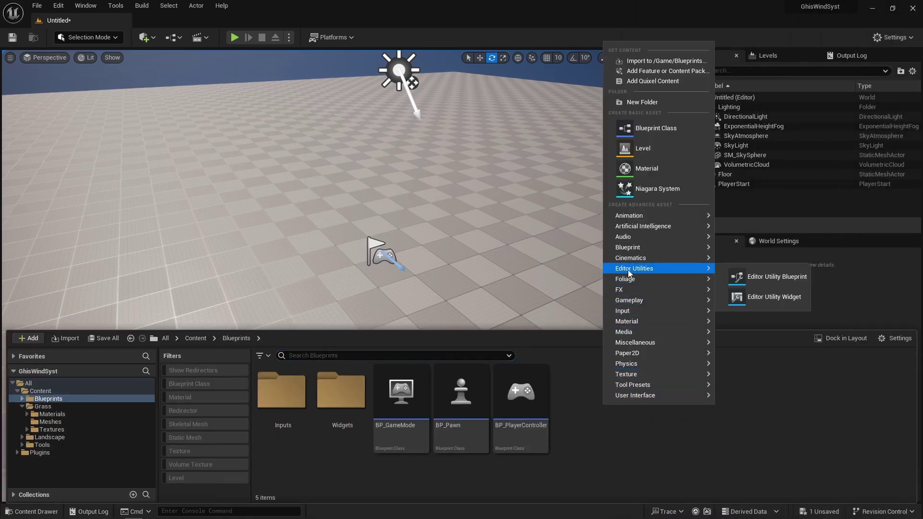
left_click(745, 272)
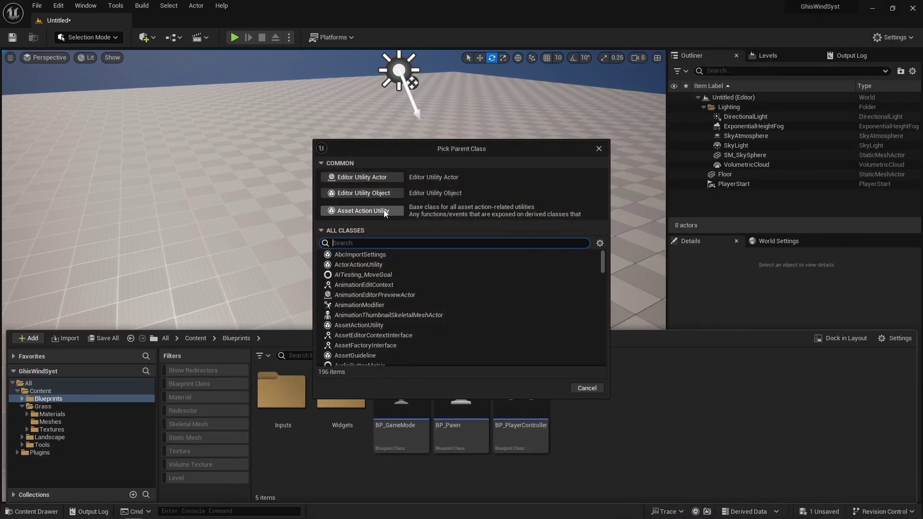
left_click(360, 212)
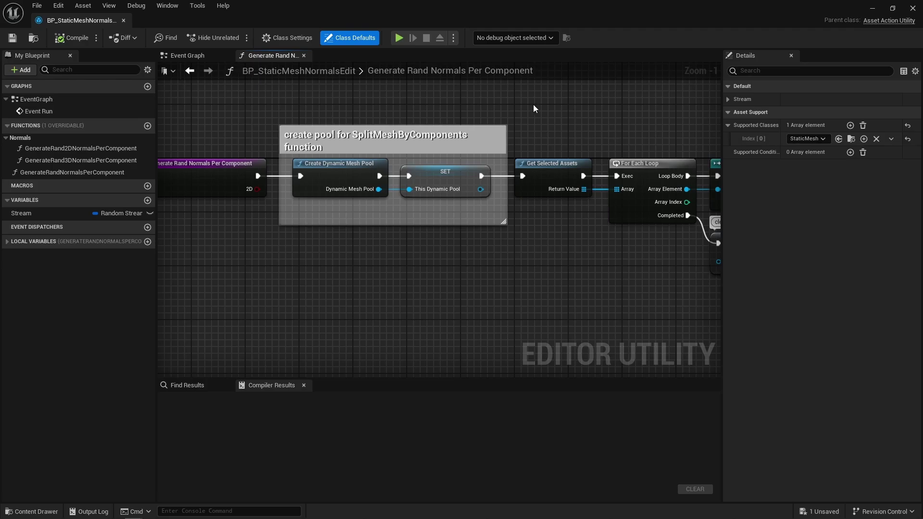
Examine the Generate Rand Normals Per Component graph from the dynamic mesh pool through the LOD loop and mesh copy to Split Mesh by Components.
left_click_drag(532, 105, 658, 232)
right_click_drag(659, 247, 420, 251)
left_click_drag(477, 126, 627, 282)
right_click_drag(627, 279, 334, 280)
left_click_drag(426, 278, 575, 158)
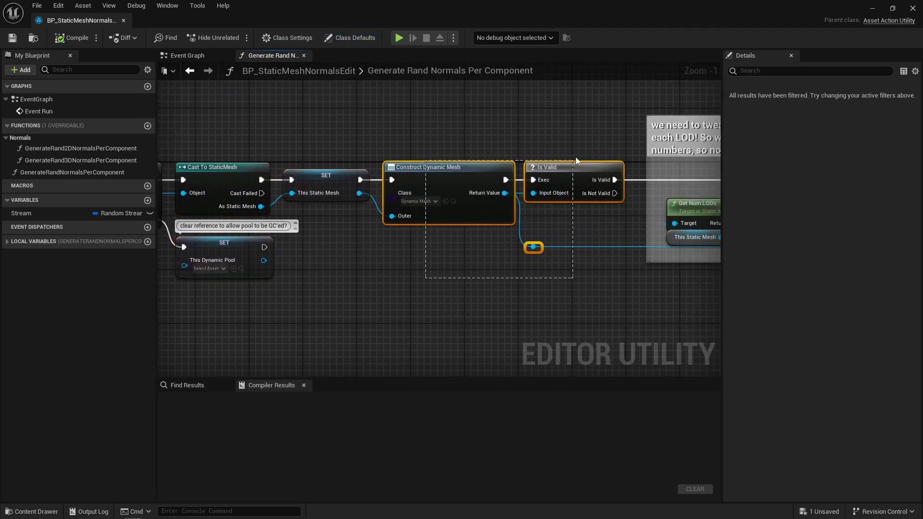
right_click_drag(584, 231, 263, 221)
left_click_drag(358, 272, 381, 194)
right_click_drag(571, 290, 157, 278)
left_click_drag(347, 314, 538, 136)
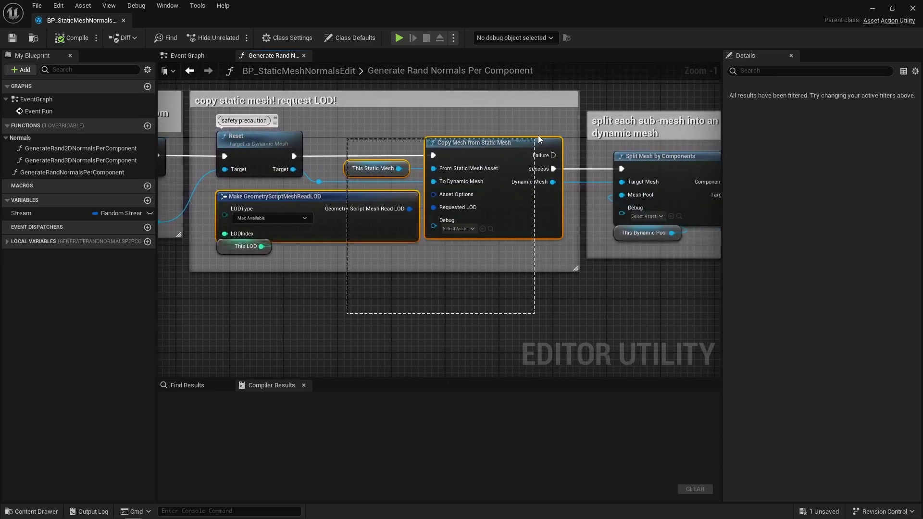
right_click_drag(558, 292, 303, 287)
left_click_drag(359, 294, 445, 164)
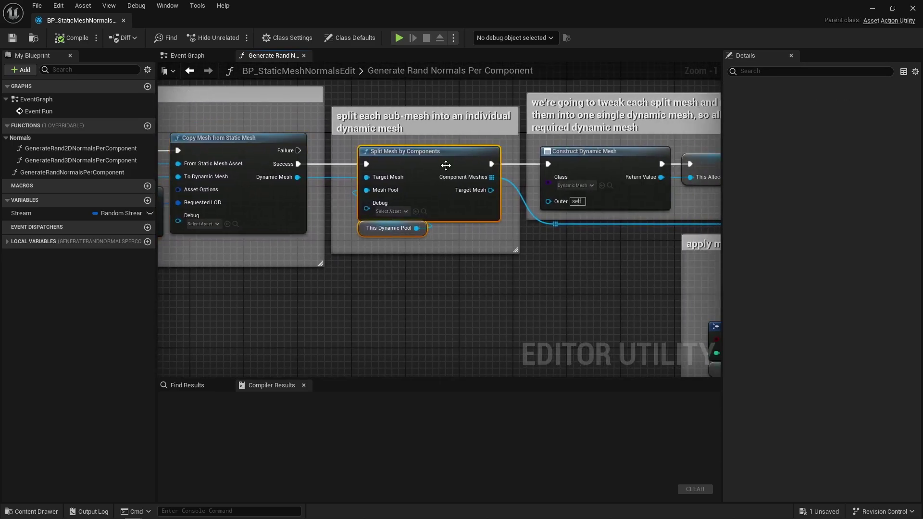
left_click(477, 273)
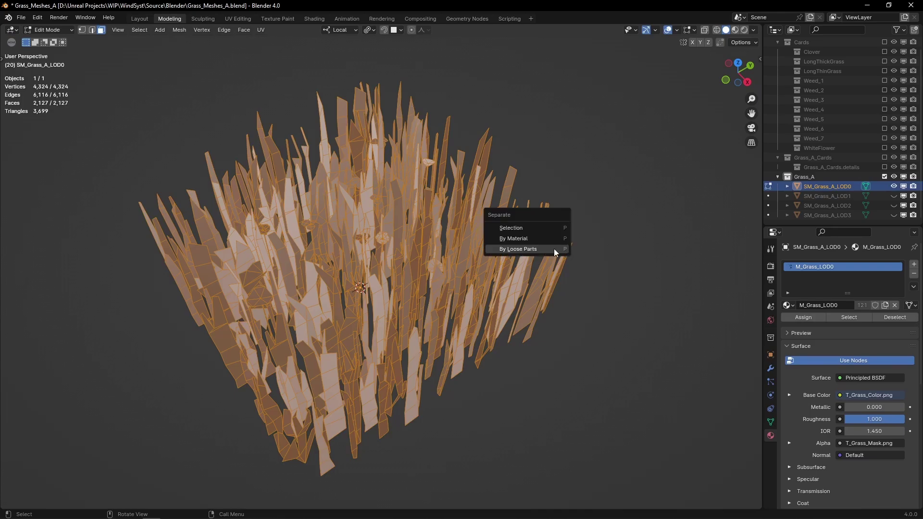
In Blender, separate the SM_Grass_A_LOD0 mesh by loose parts and select several of the resulting pieces individually.
left_click(553, 249)
left_click(418, 219)
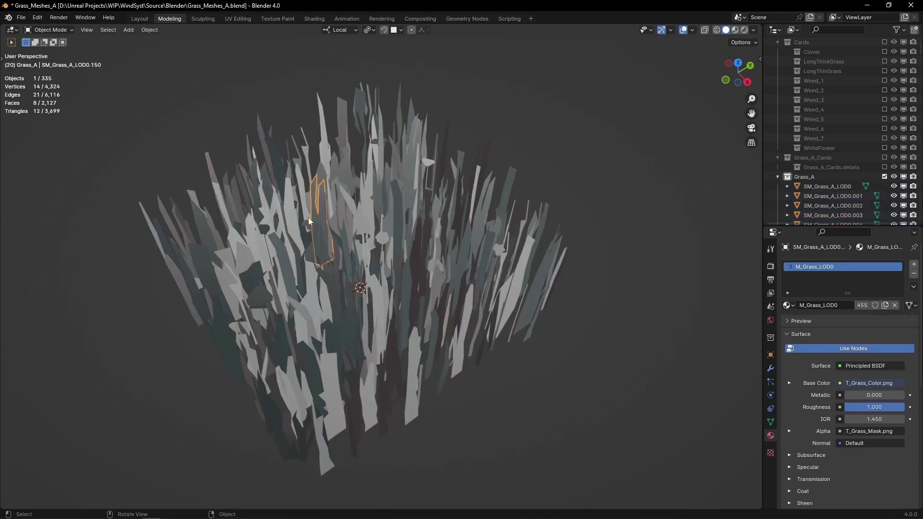
left_click(295, 267)
left_click(333, 288)
left_click(396, 300)
left_click(490, 287)
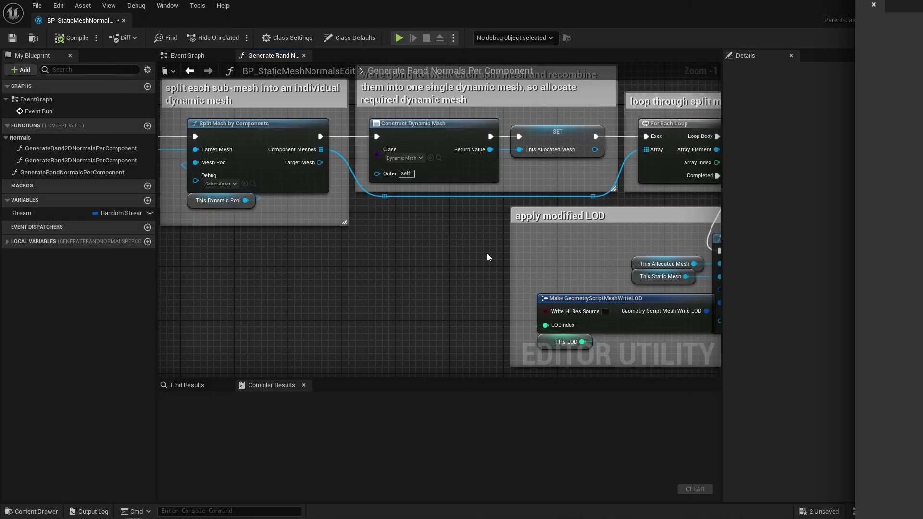
In Unreal, examine the nodes that loop through split meshes, generate and set random normals, recombine the mesh and apply the modified LOD.
right_click_drag(487, 255, 218, 241)
left_click_drag(470, 186, 396, 154)
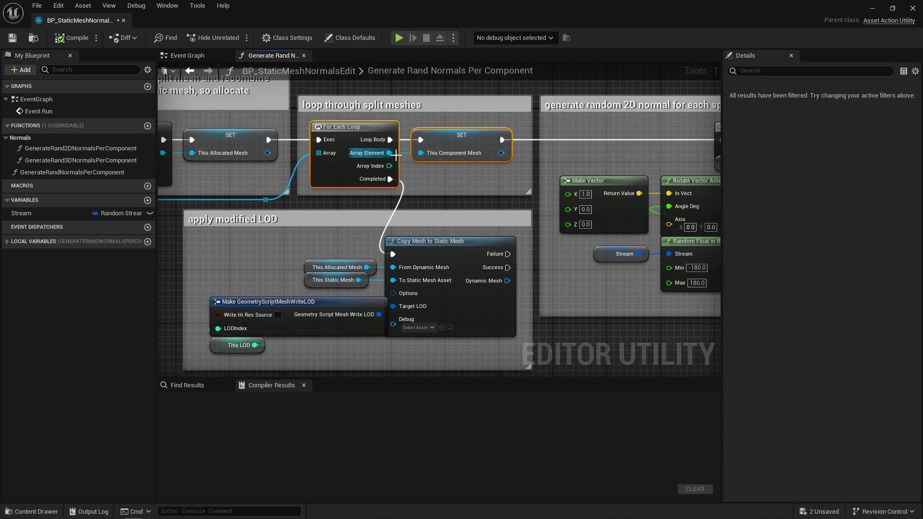
right_click_drag(631, 164, 306, 144)
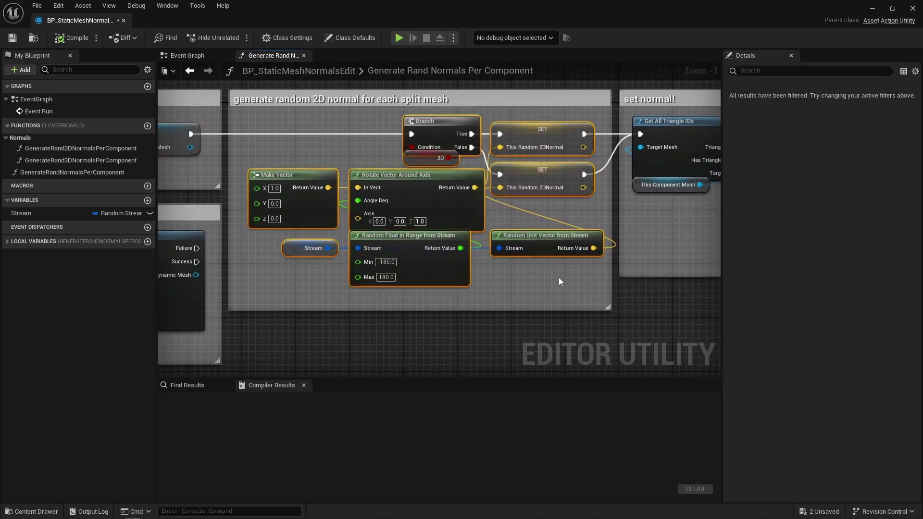
right_click_drag(559, 277, 187, 265)
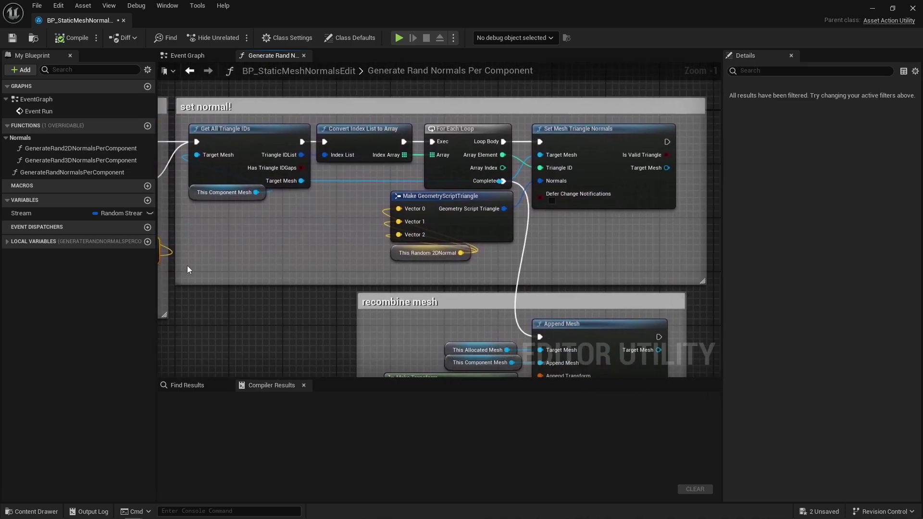
left_click(589, 228)
right_click_drag(584, 238, 535, 155)
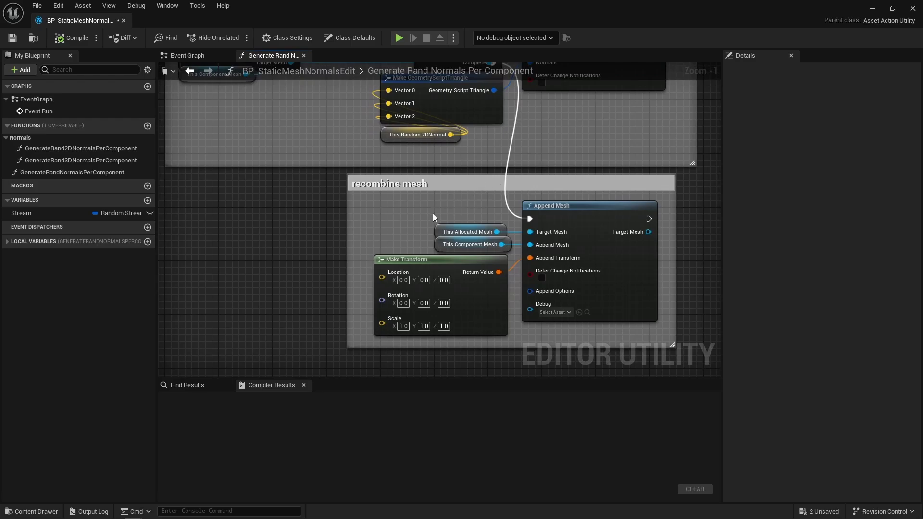
left_click_drag(433, 216, 559, 248)
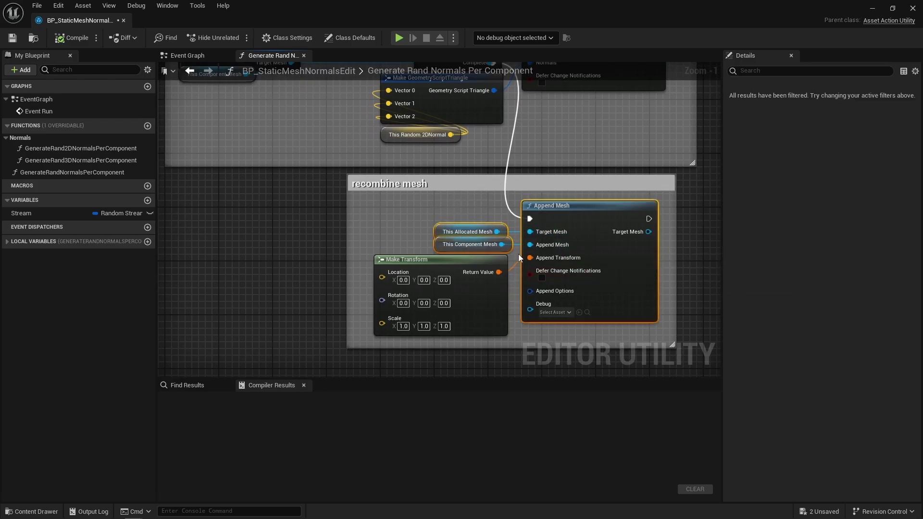
scroll(518, 255, "down", 4)
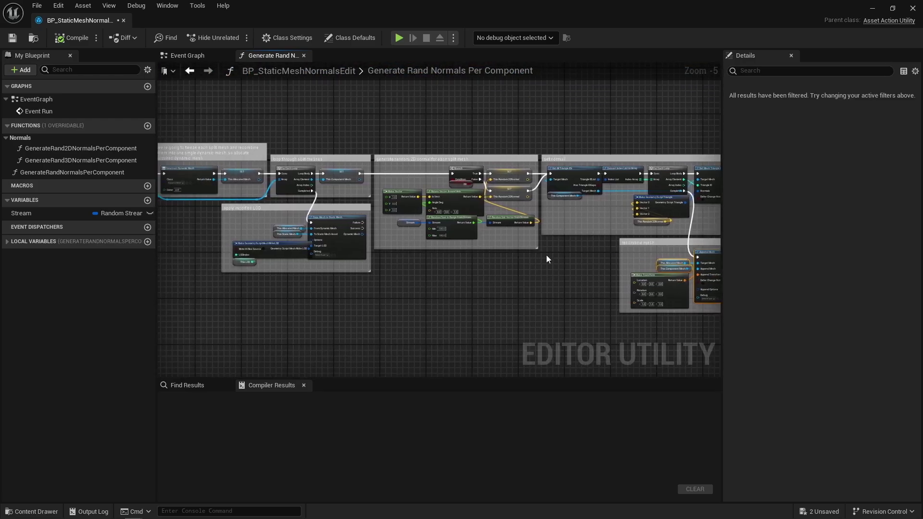
right_click_drag(521, 268, 699, 270)
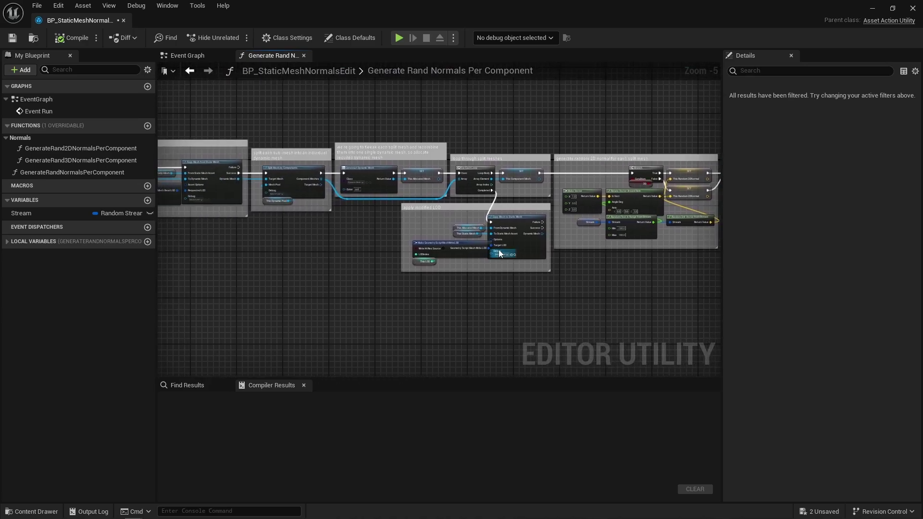
scroll(414, 198, "up", 4)
left_click(415, 198)
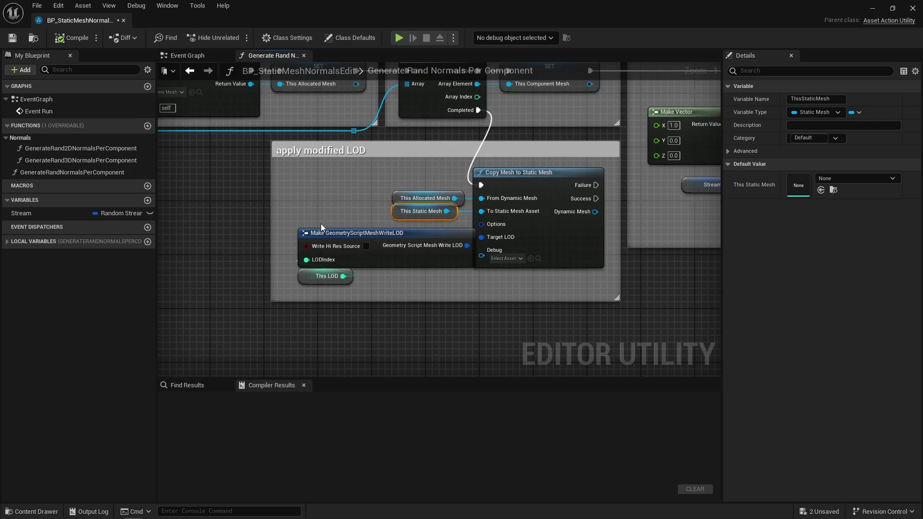
left_click_drag(321, 223, 319, 276)
Examine how the LOD loop resets the random stream and how the stream feeds the Random Float and Random Unit Vector nodes.
right_click_drag(334, 203, 475, 239)
scroll(476, 239, "down", 2)
right_click_drag(225, 230, 402, 221)
left_click(462, 214)
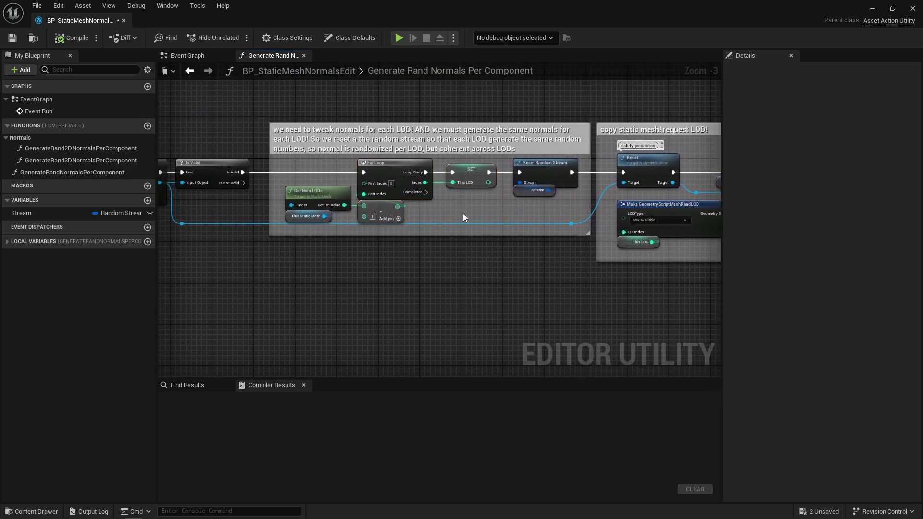
scroll(496, 204, "up", 3)
right_click_drag(543, 215, 374, 233)
left_click_drag(356, 240, 412, 181)
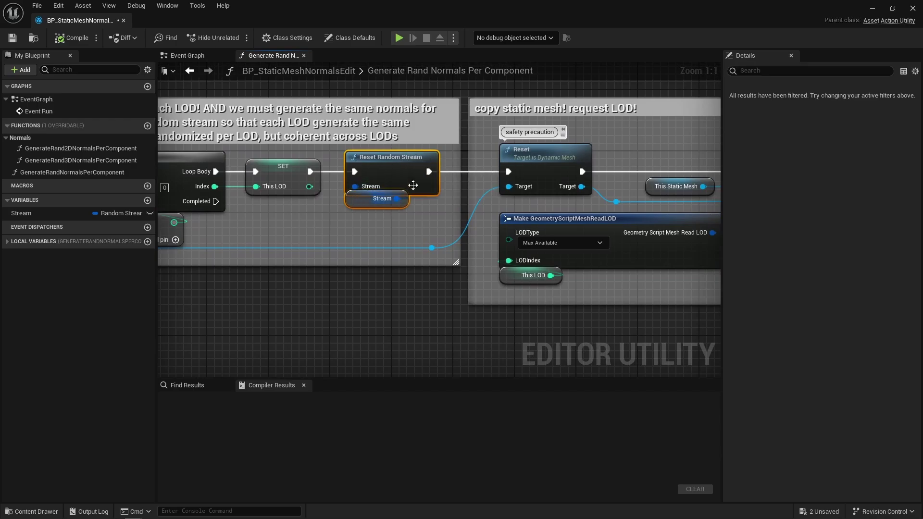
scroll(583, 233, "down", 4)
right_click_drag(583, 233, 399, 254)
scroll(398, 253, "up", 4)
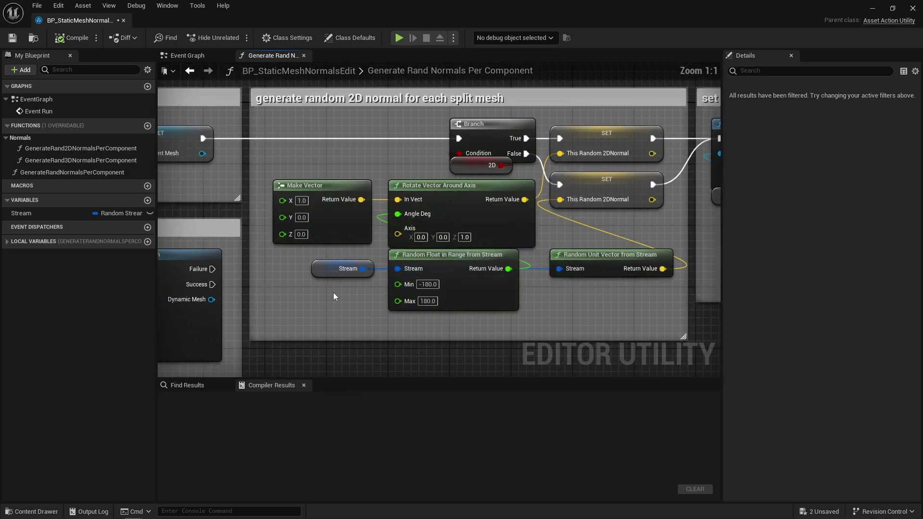
left_click(439, 272)
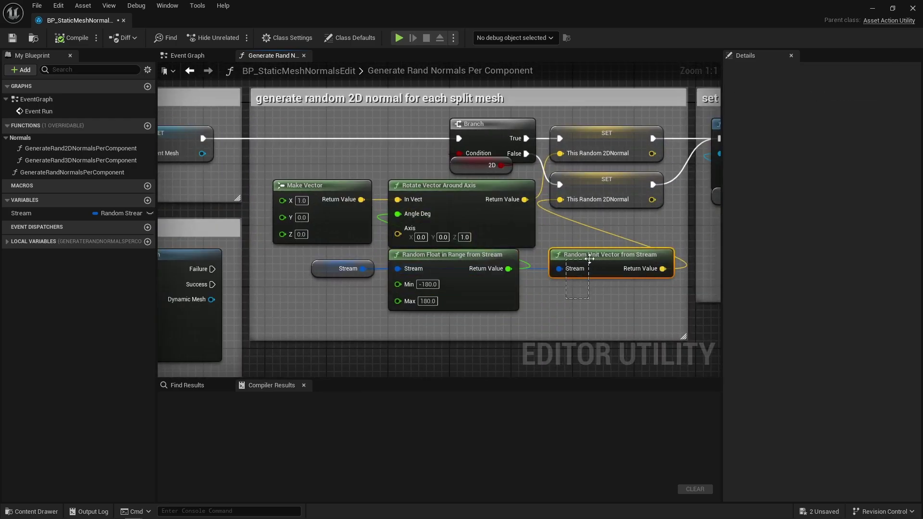
left_click(574, 269)
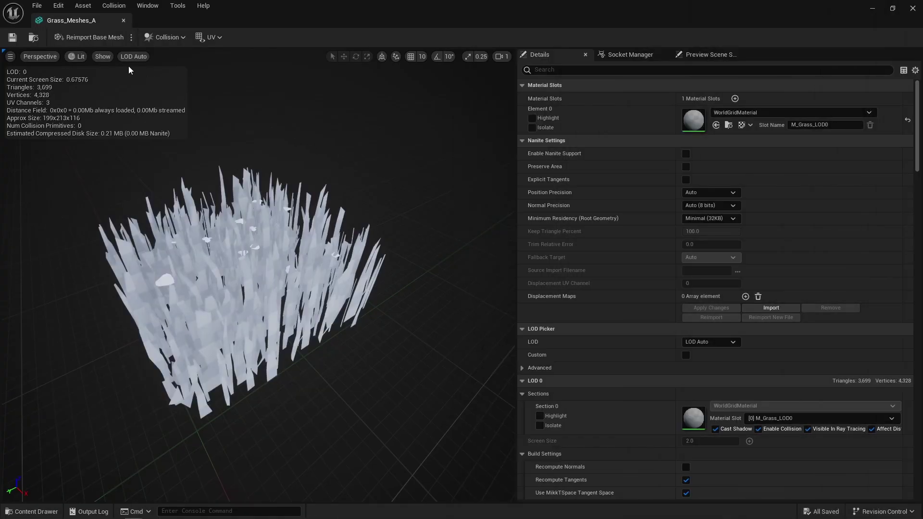
Display the vertex normals of Grass_Meshes_A in the static mesh viewport and inspect them around the grass.
left_click(106, 57)
left_click(126, 116)
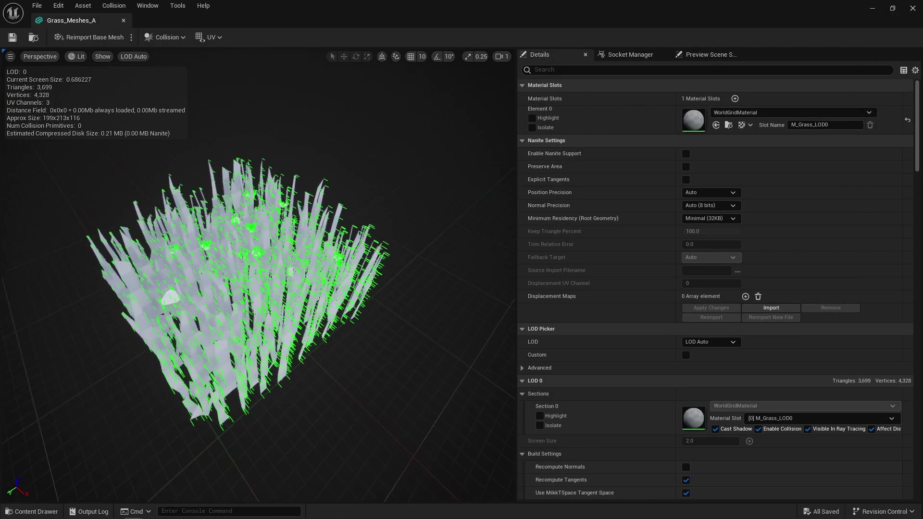
left_click_drag(240, 240, 319, 265, "alt")
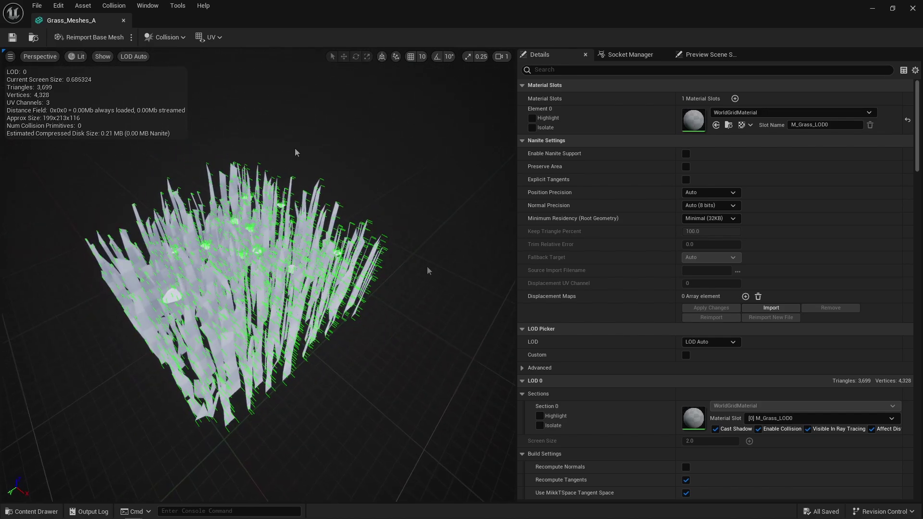
Run the Generate Rand 2DNormals Per Component scripted action on the Grass_Meshes_A asset.
key("ctrl+space")
right_click(294, 384)
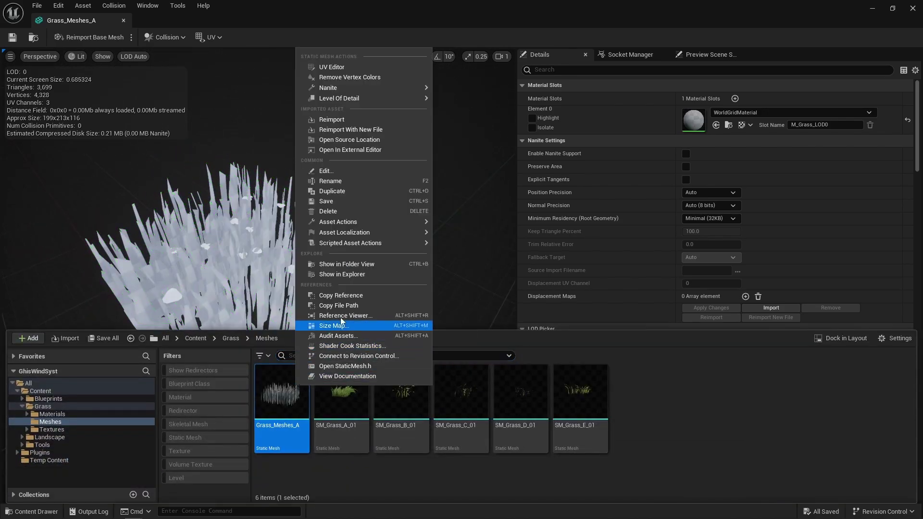
mouse_move(350, 242)
mouse_move(456, 246)
left_click(505, 250)
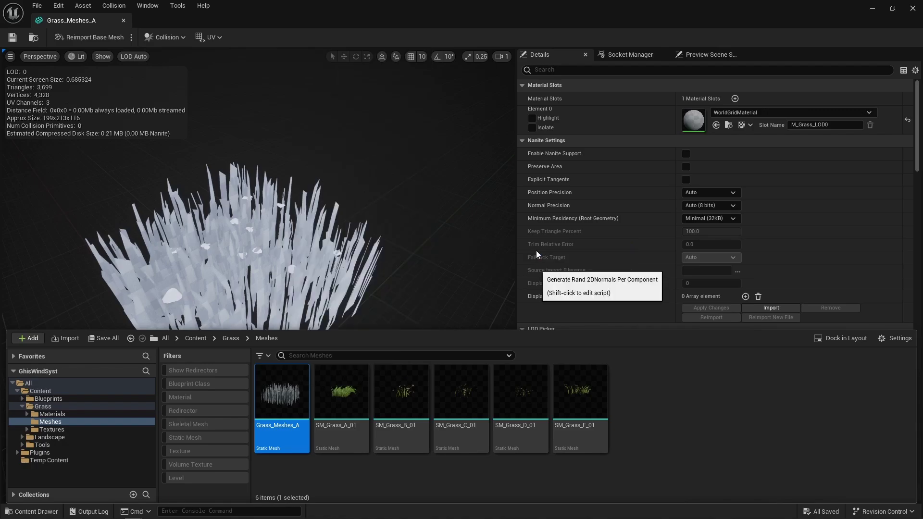
left_click(264, 126)
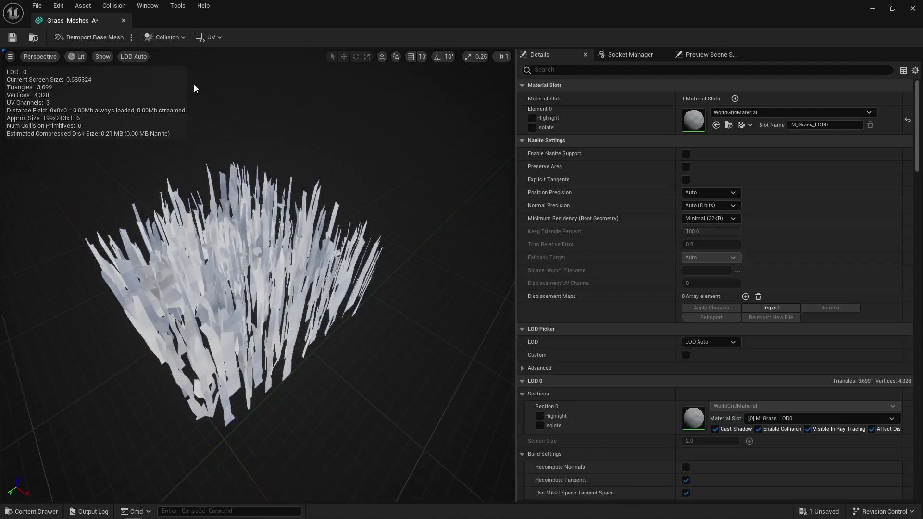
Turn on the normals display again to inspect the regenerated normals on Grass_Meshes_A.
left_click(102, 56)
left_click(118, 107)
left_click_drag(327, 161, 327, 161)
Preview LOD 1, LOD 2 and LOD 3 of Grass_Meshes_A in turn to compare their normals.
left_click(716, 342)
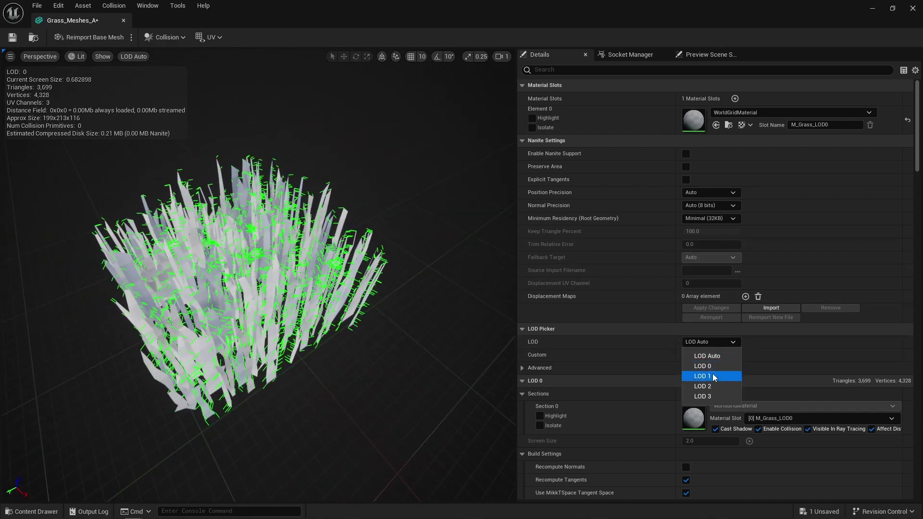
left_click(712, 374)
left_click(705, 343)
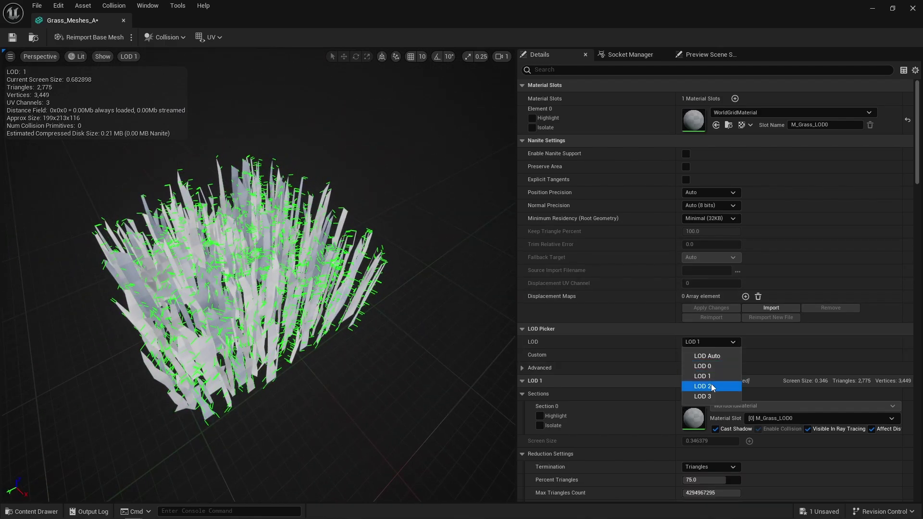
left_click(710, 385)
left_click(710, 342)
left_click(704, 396)
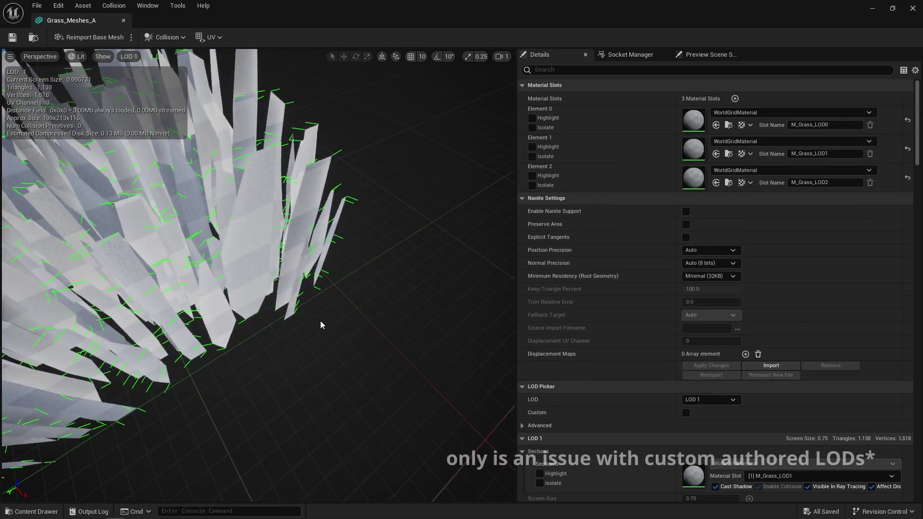
Compare the normals of the custom LODs on the three-material Grass_Meshes_A by previewing LOD 2, LOD 0 and LOD 1.
left_click(709, 399)
left_click(713, 439)
left_click(711, 400)
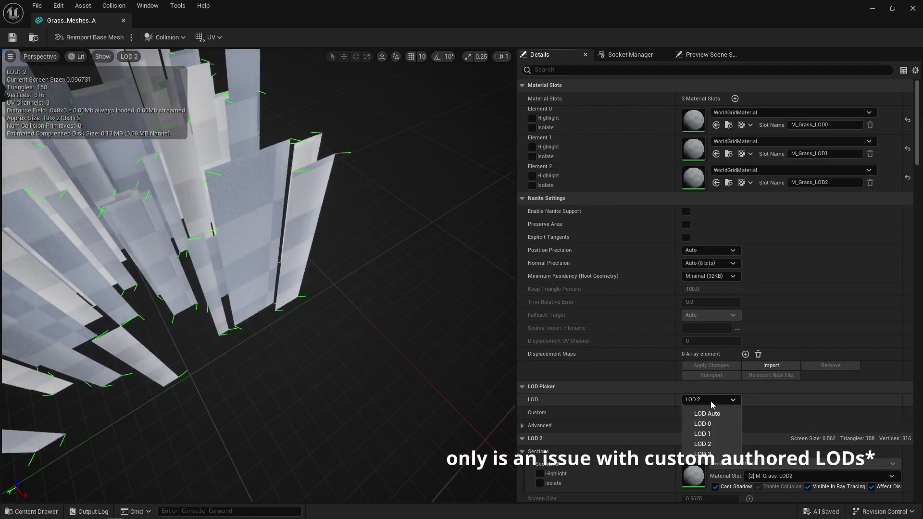
left_click(708, 424)
left_click(705, 398)
left_click(710, 433)
left_click(713, 401)
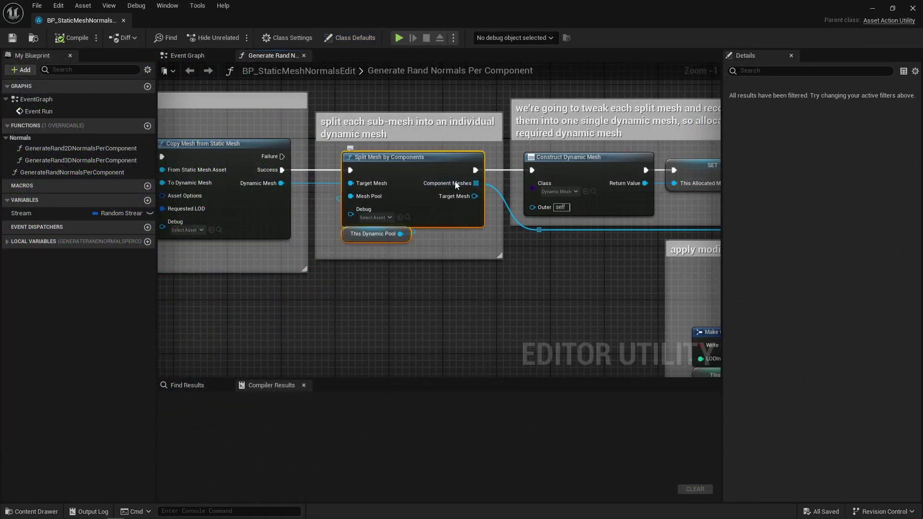
Review the Blueprint nodes that generate a random 2D normal for each split mesh.
right_click_drag(561, 274, 2, 267)
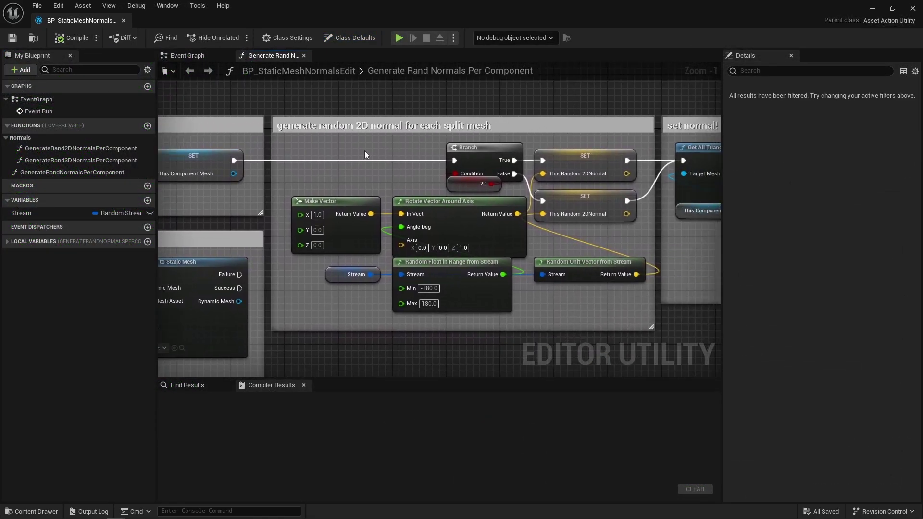
left_click_drag(364, 151, 574, 339)
left_click(575, 339)
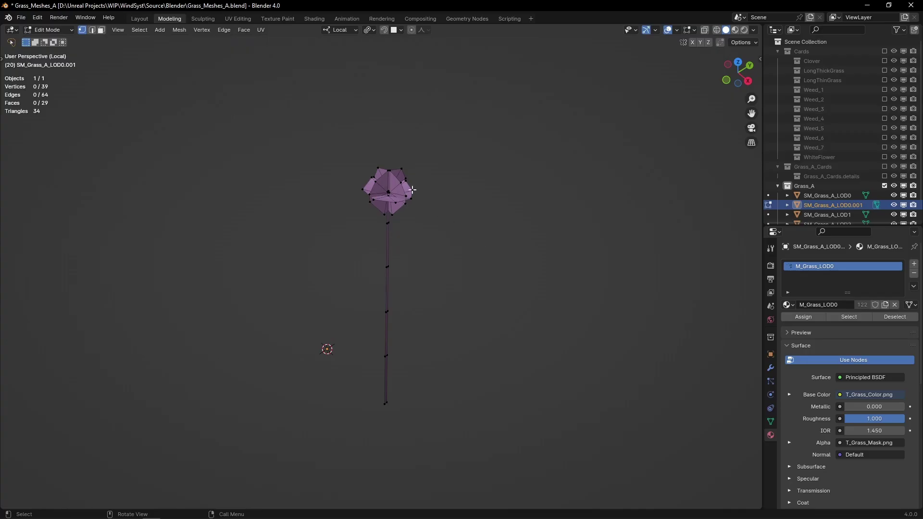
In Blender, select all linked parts of the flower mesh SM_Grass_A_LOD0.001 and separate them into individual objects.
key("a")
left_click(405, 187, "alt")
key("ctrl+l")
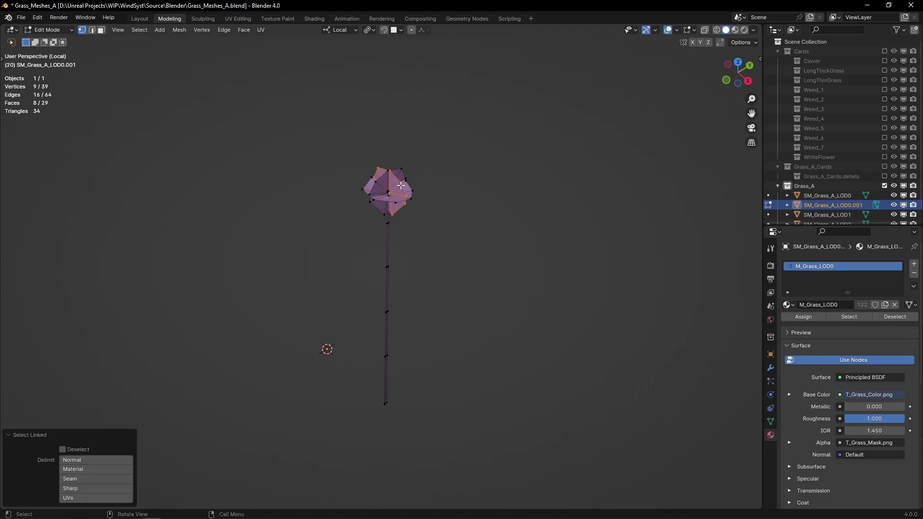
key("l")
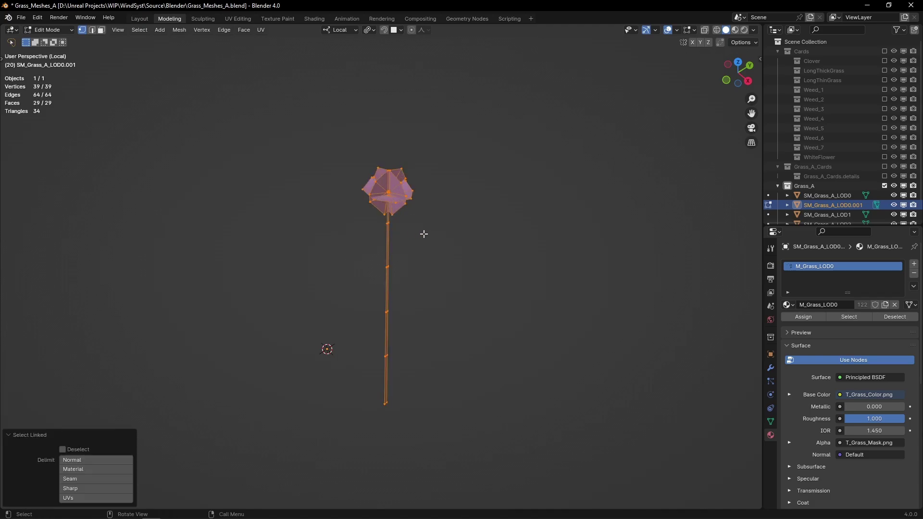
middle_click_drag(424, 234, 422, 246)
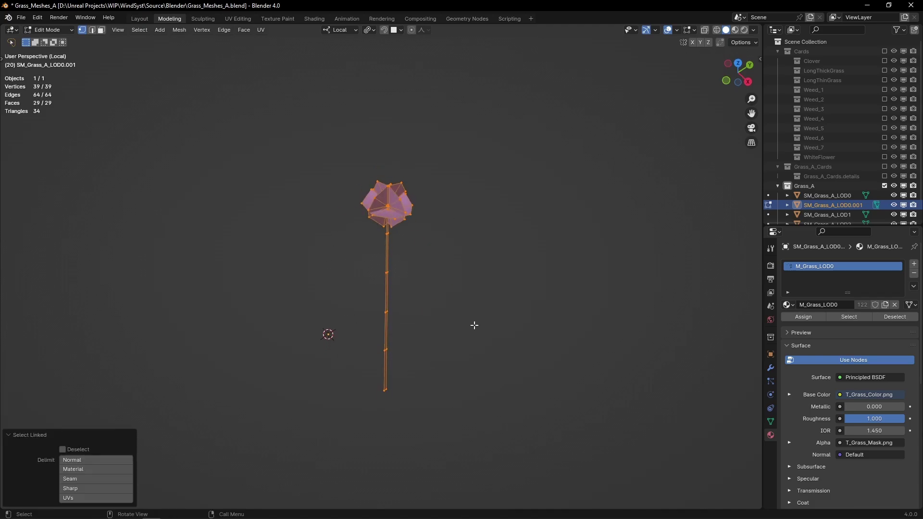
key("p")
left_click(467, 343)
key("Tab")
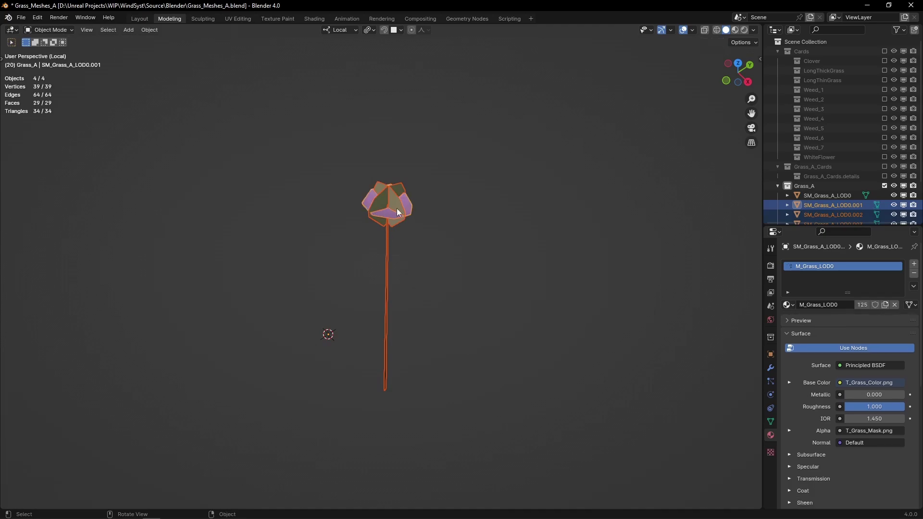
Select the flower's separated head and stem pieces to check that they are individual objects.
left_click(403, 192)
left_click(387, 240)
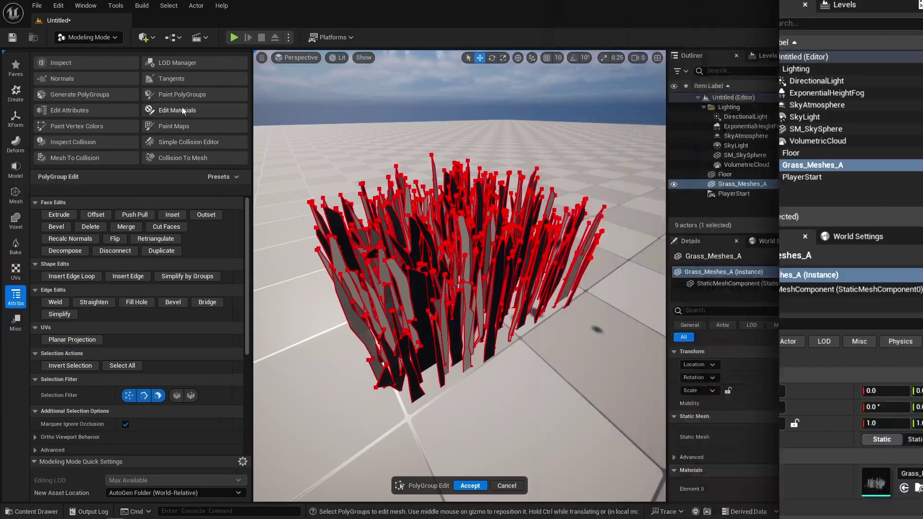
In Unreal's Modeling Mode, brush a PolyGroup over connected grass blades of Grass_Meshes_A with Paint PolyGroups.
scroll(418, 365, "up", 6)
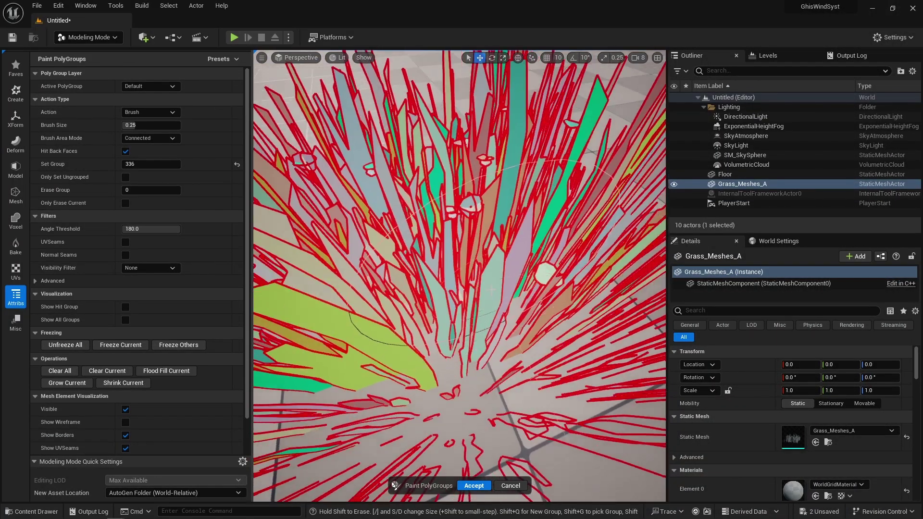
left_click_drag(411, 331, 481, 348)
scroll(508, 300, "down", 3)
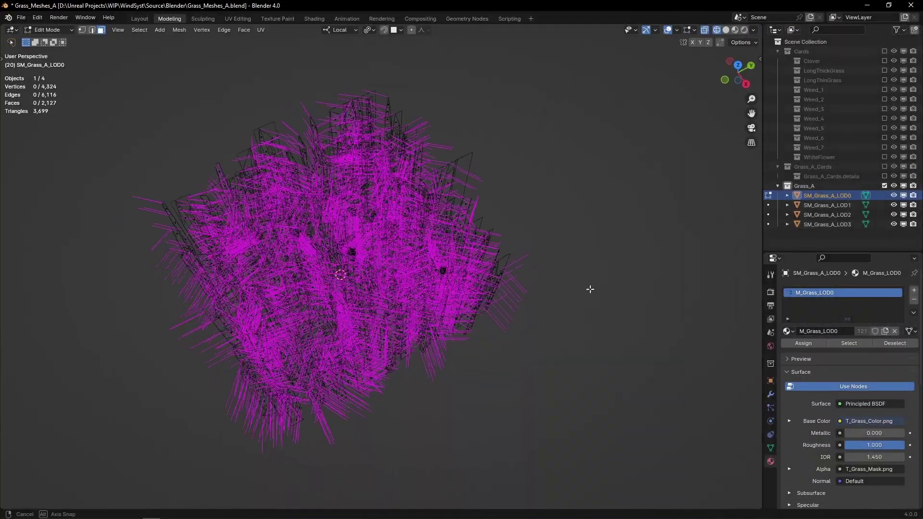
In Blender, inspect the normals of SM_Grass_A_LOD0, LOD1, LOD2 and LOD3 in turn in Edit Mode.
middle_click_drag(590, 289, 569, 278)
key("Tab")
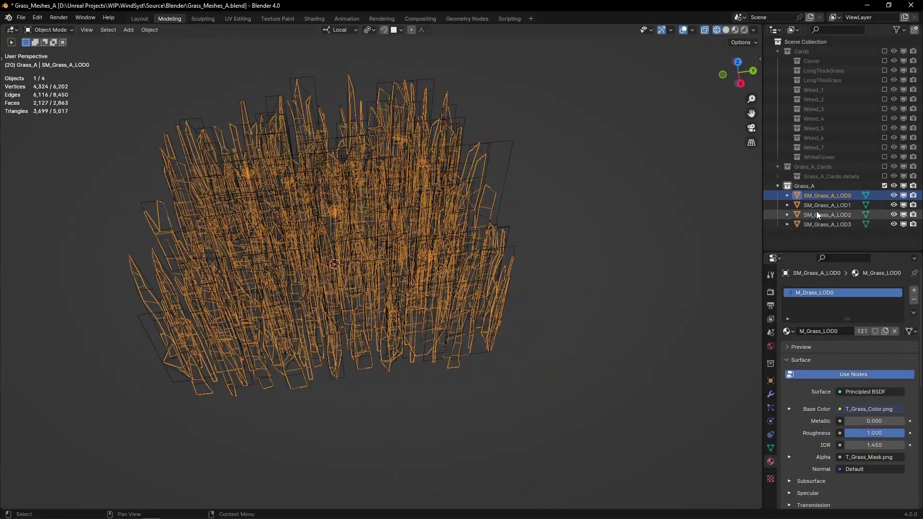
left_click(815, 206)
key("Tab")
key("Tab")
left_click(812, 216)
key("Tab")
key("Tab")
left_click(824, 222)
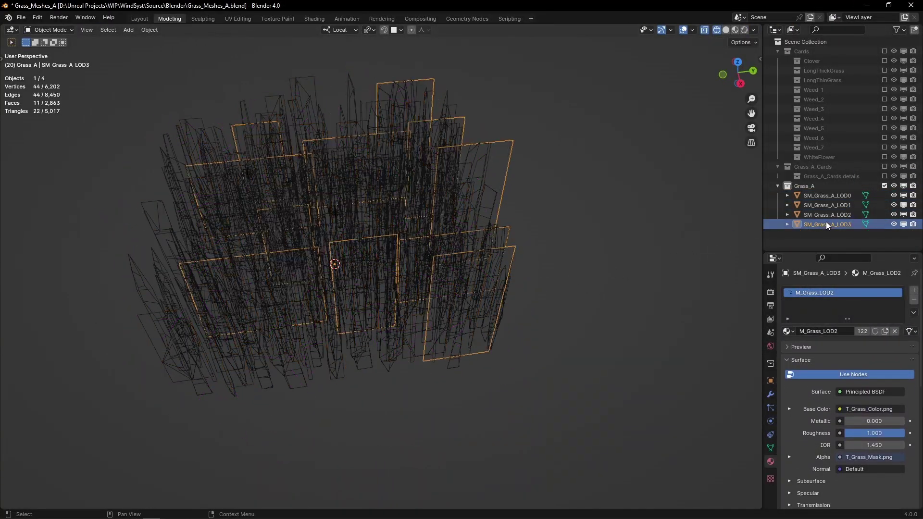
key("Tab")
key("Tab")
middle_click_drag(627, 254, 636, 260)
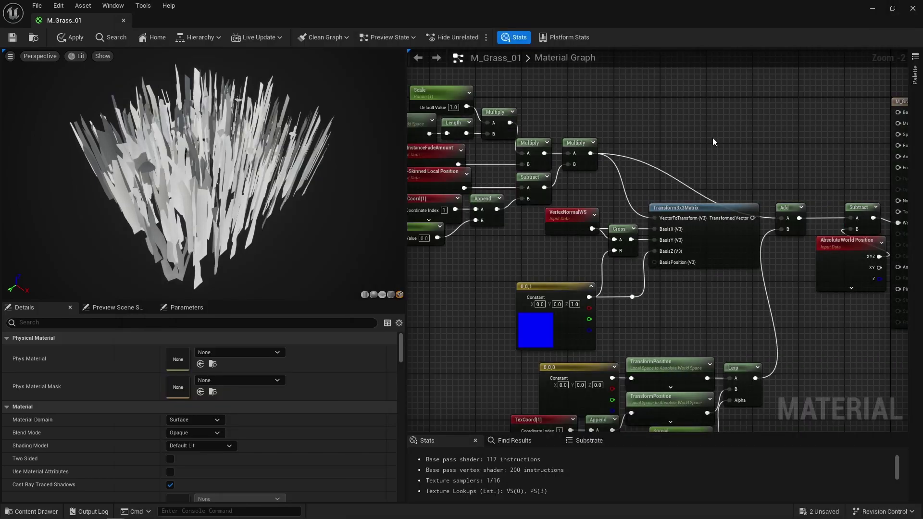
In Unreal's M_Grass_01 material graph, connect the transformed vector of Transform3x3Matrix to the Add node's A input.
left_click(582, 212)
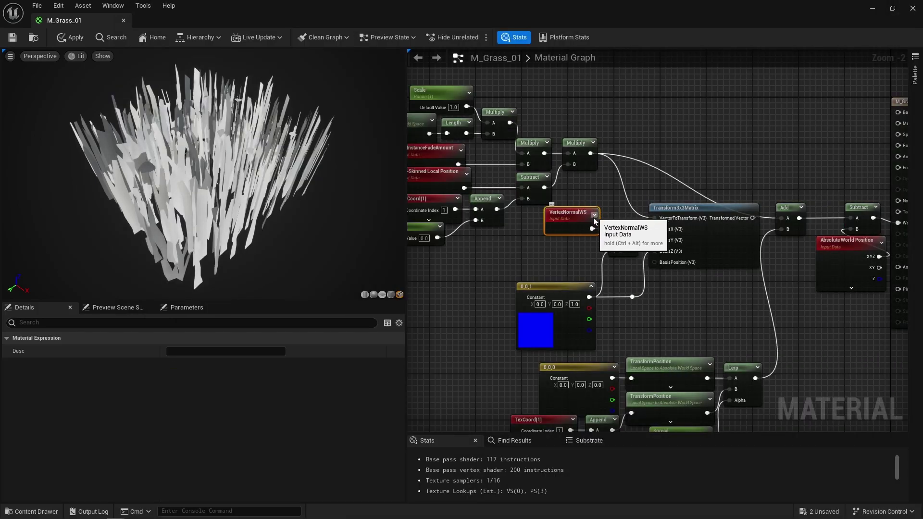
left_click_drag(752, 217, 787, 219)
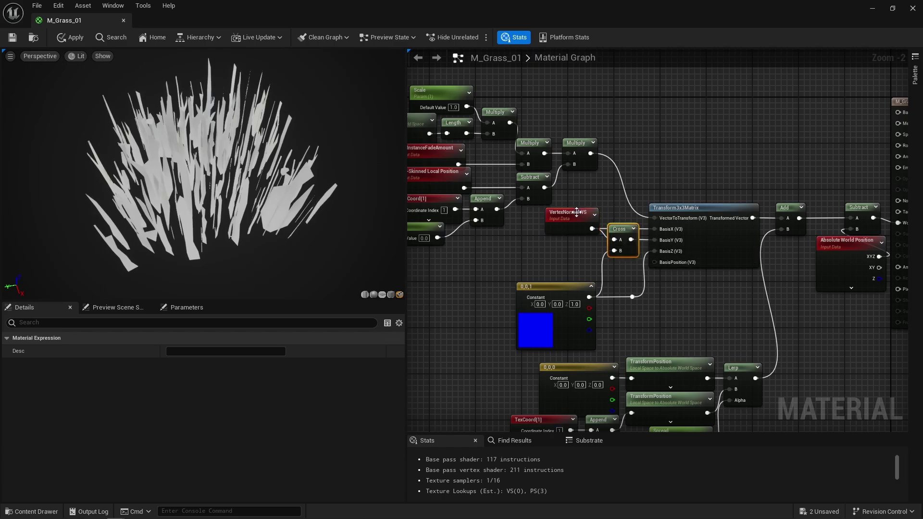
Make the M_Grass_01 material Two Sided and check the grass from another angle in the preview.
left_click_drag(573, 197, 572, 314)
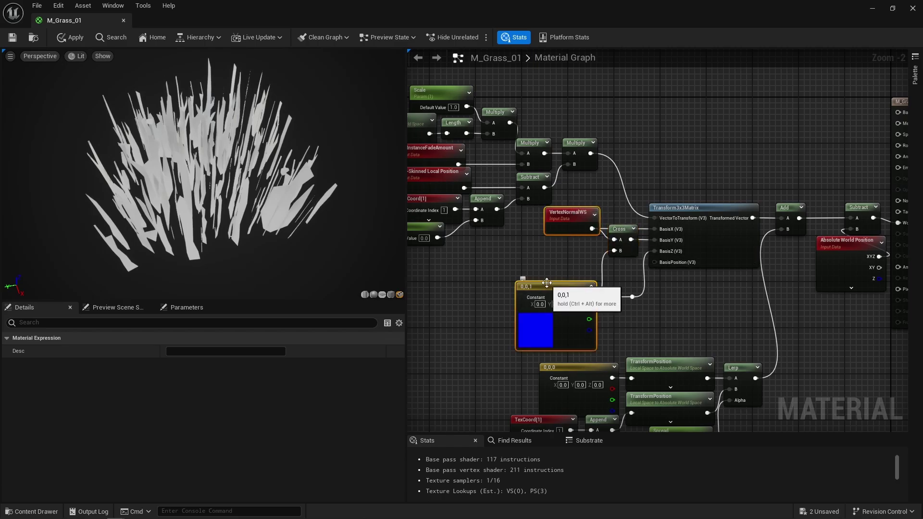
right_click_drag(759, 149, 711, 147)
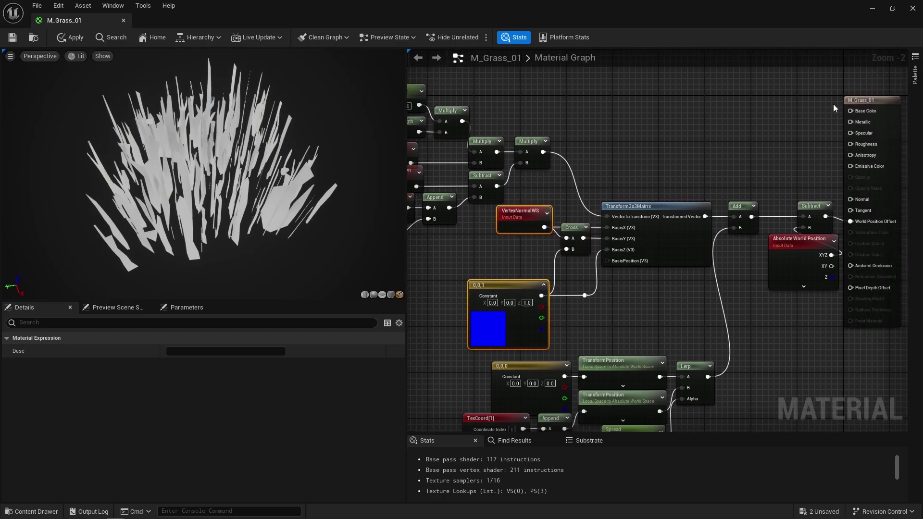
left_click(860, 99)
left_click(169, 459)
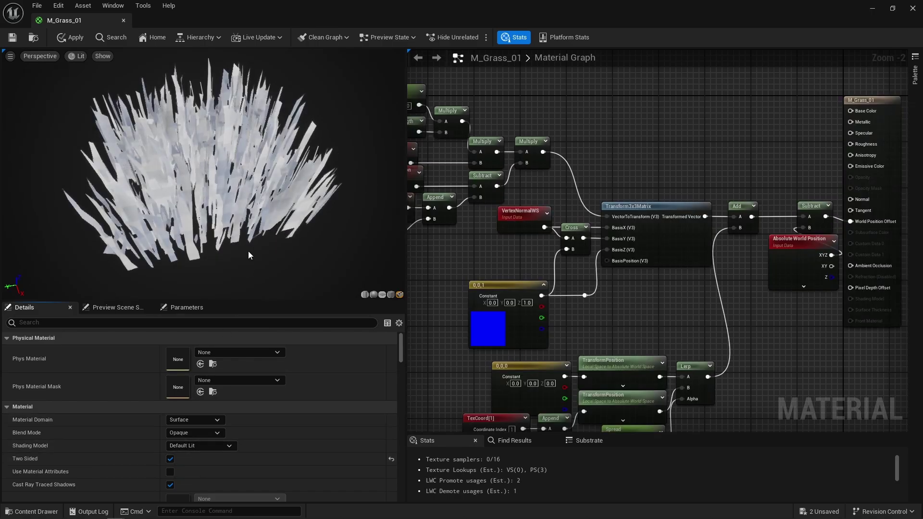
left_click_drag(234, 245, 407, 245)
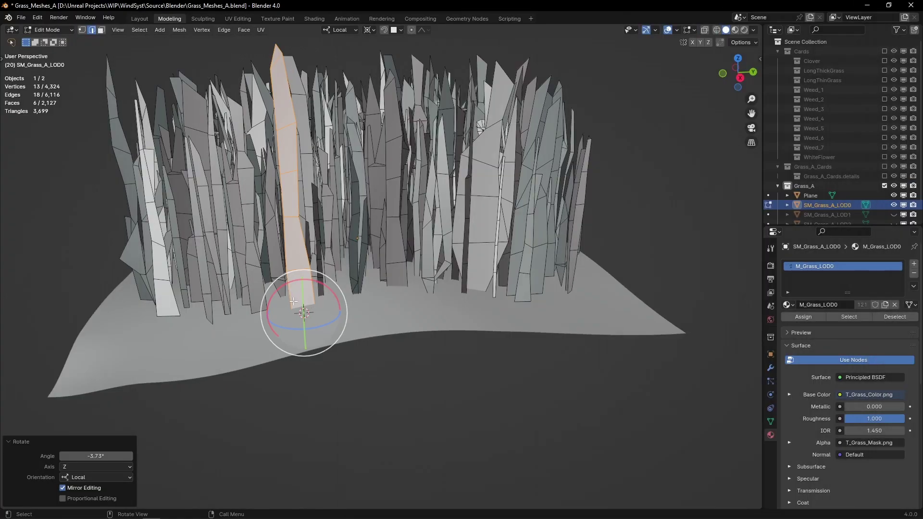
In Blender, rotate the selected grass blade of SM_Grass_A_LOD0 above the curved ground plane.
left_click_drag(293, 302, 285, 322)
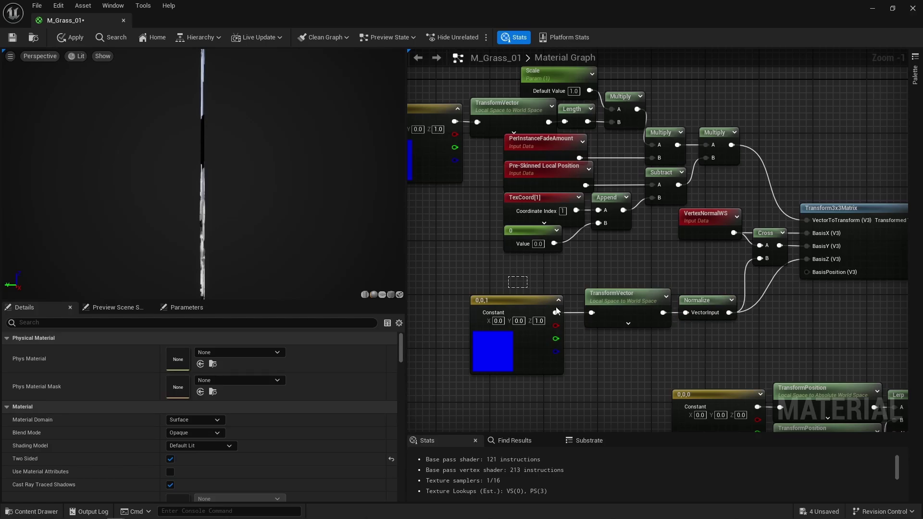
In M_Grass_01, review the 0,0,1 constant, TransformVector and Normalize nodes feeding the Cross and Transform3x3Matrix nodes.
left_click_drag(556, 307, 734, 261)
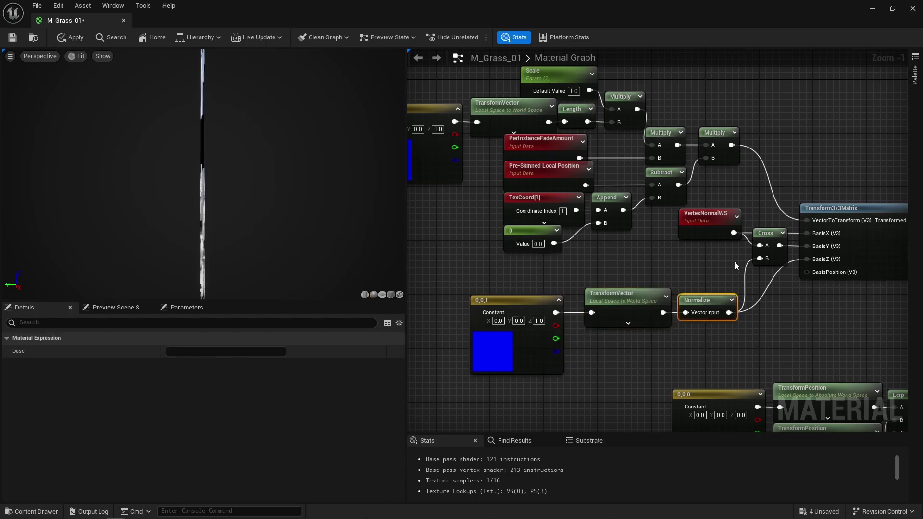
left_click(771, 311)
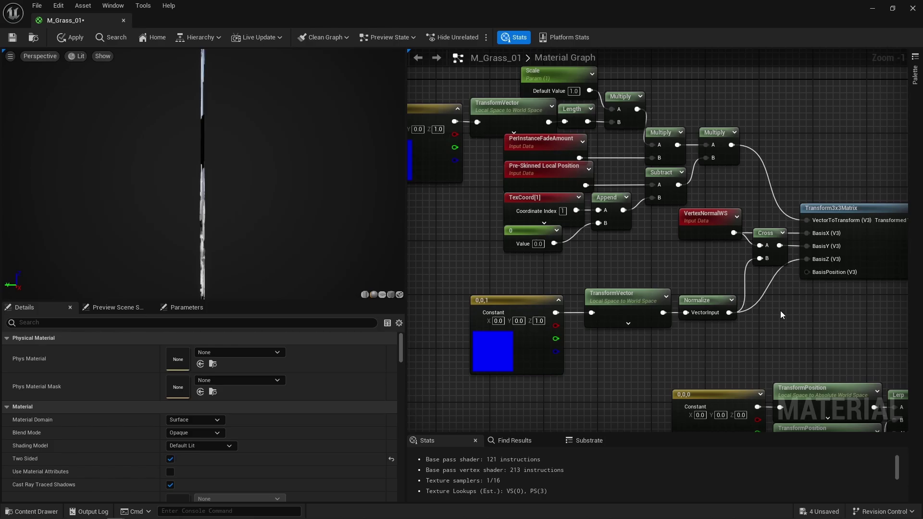
left_click(773, 261)
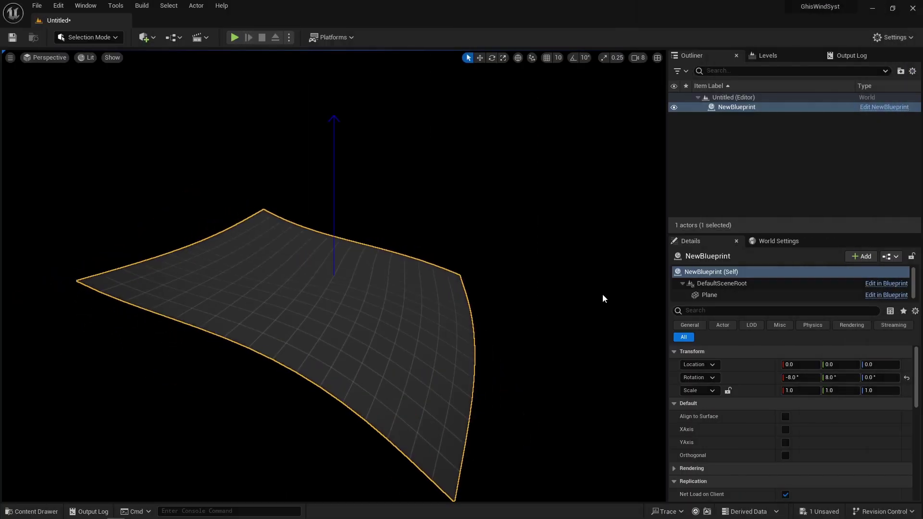
Enable Align to Surface, XAxis, YAxis and Orthogonal on the NewBlueprint plane to demonstrate how the basis vectors are built.
left_click(785, 417)
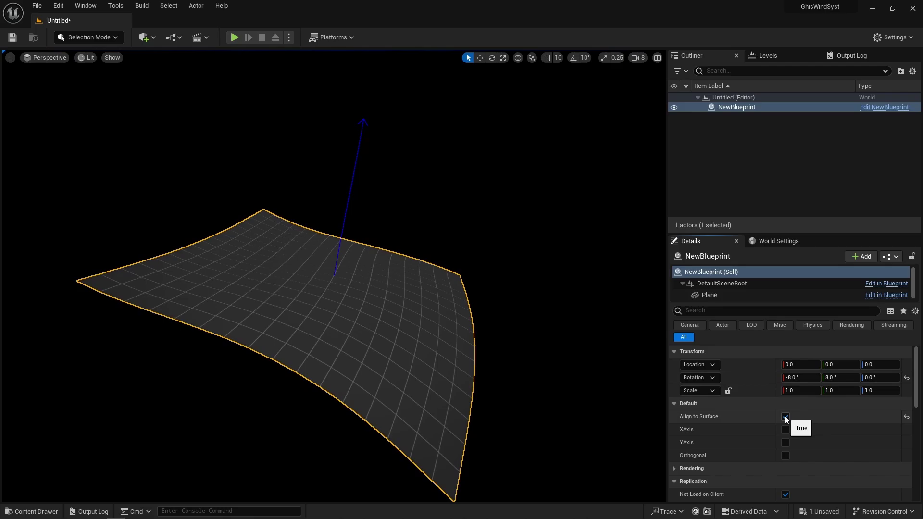
left_click(785, 429)
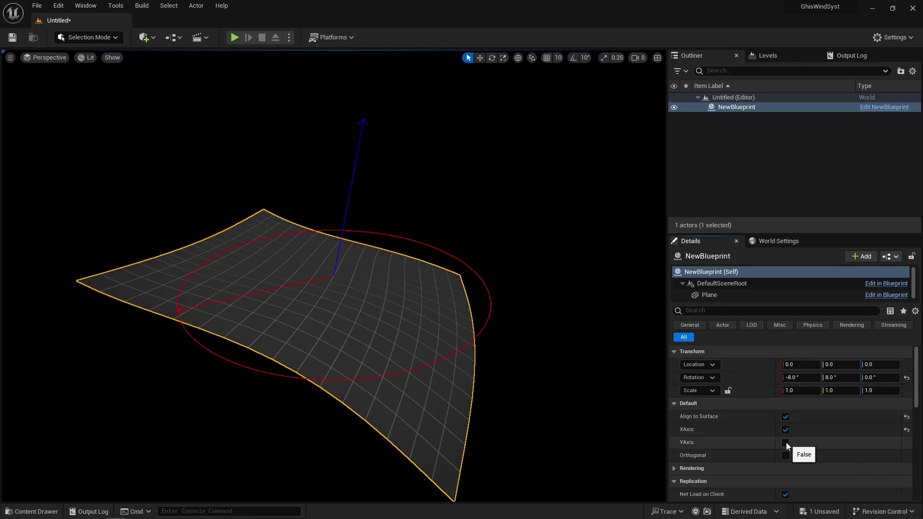
left_click(785, 442)
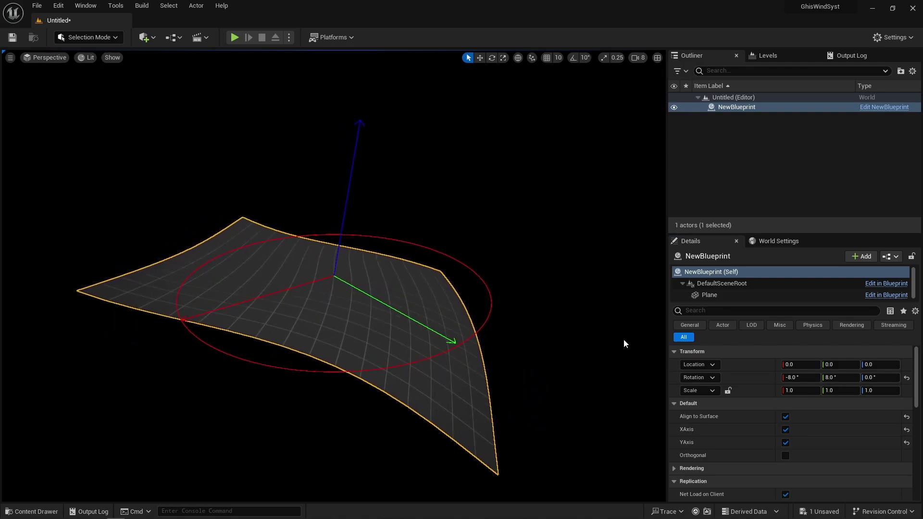
left_click(785, 455)
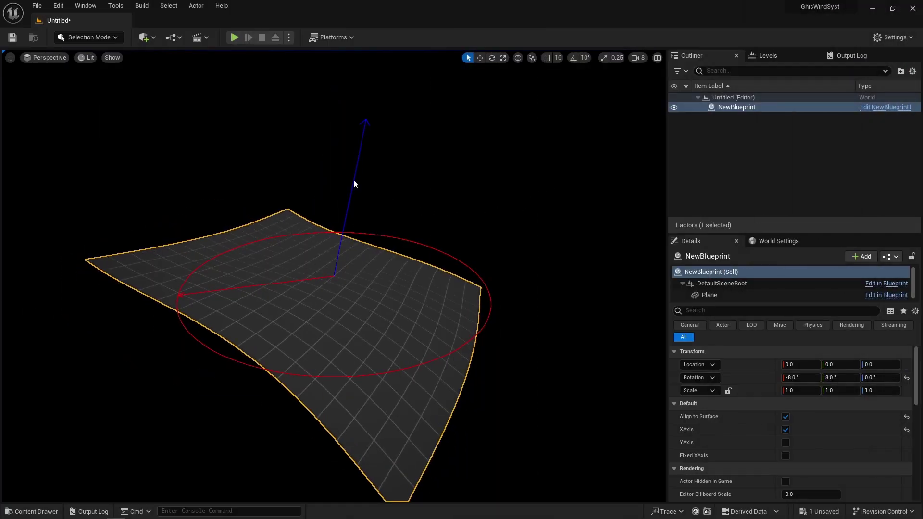
Enable YAxis and Fixed XAxis on the NewBlueprint plane and view the corrected basis from several angles.
left_click(785, 442)
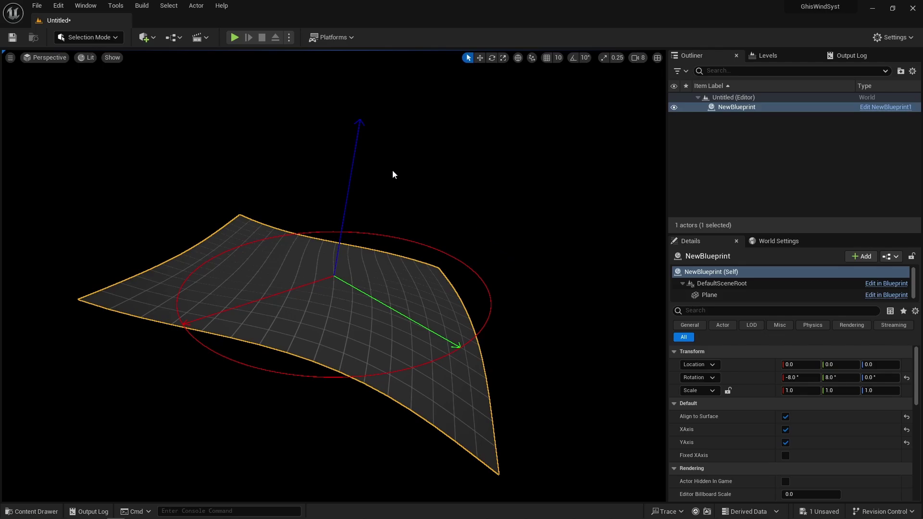
left_click(785, 455)
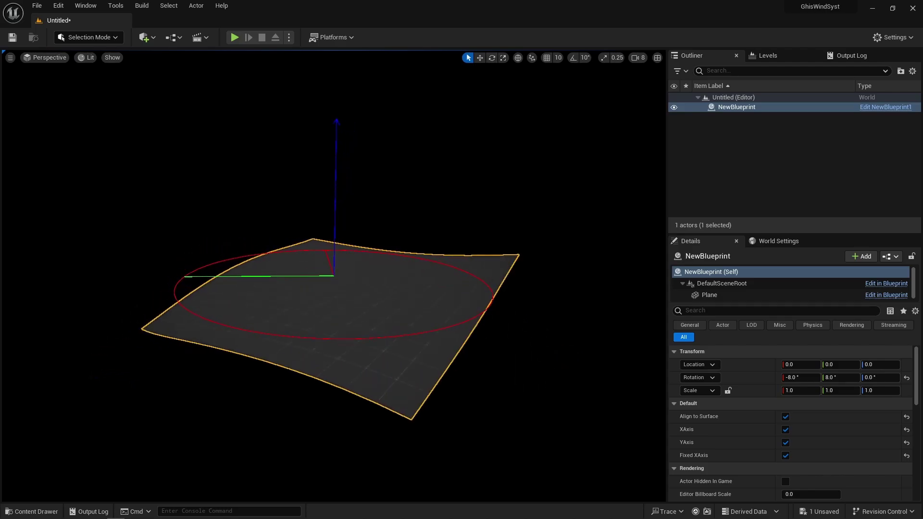
left_click_drag(334, 276, 557, 370, "alt")
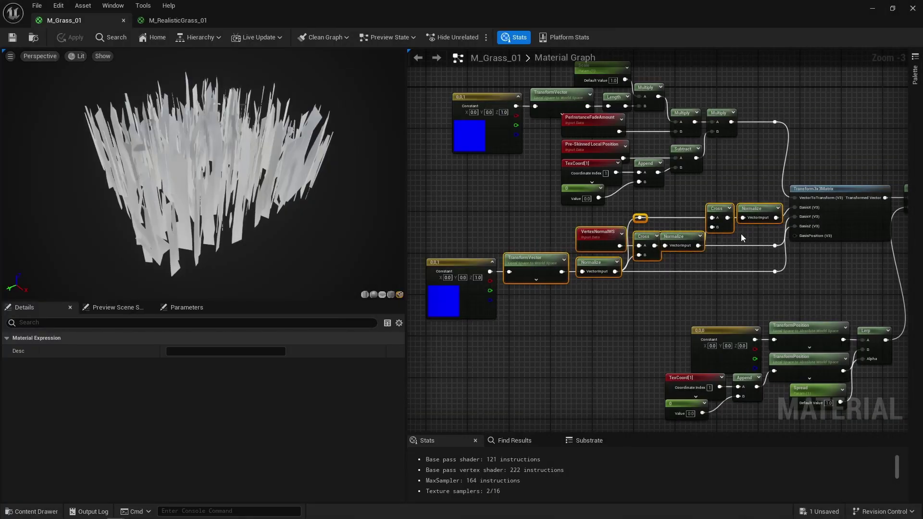
Rotate the grass mesh in the level viewport to test how the blades follow its orientation.
scroll(740, 234, "up", 2)
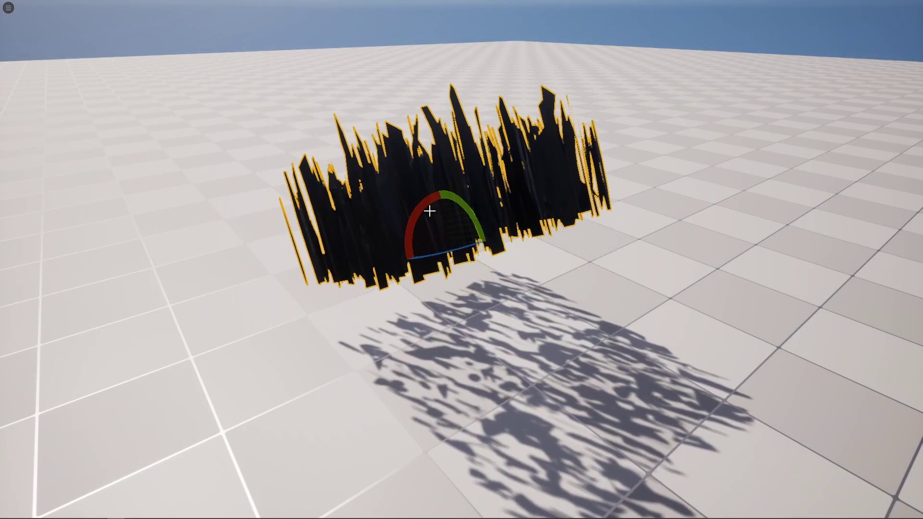
left_click_drag(424, 205, 442, 272)
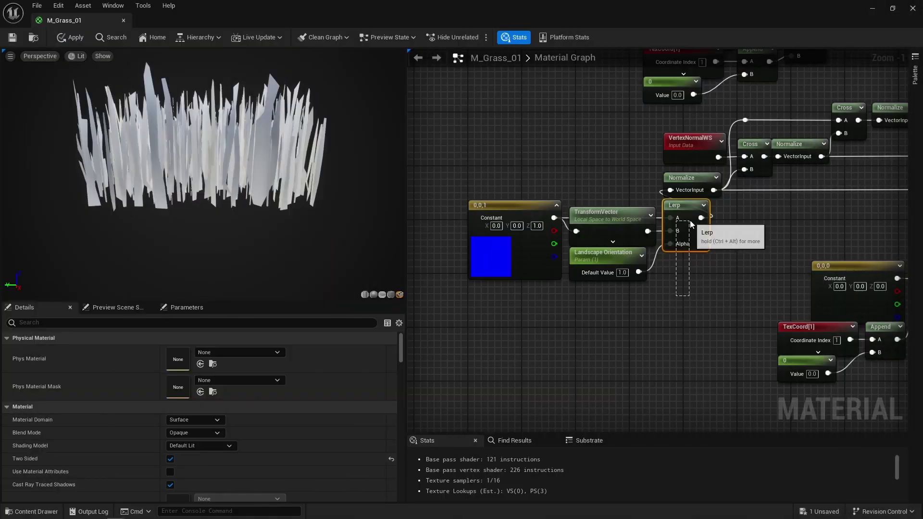
Set the default value of the Landscape Orientation parameter driving the Lerp alpha to about 0.088.
left_click(685, 226)
left_click(680, 285)
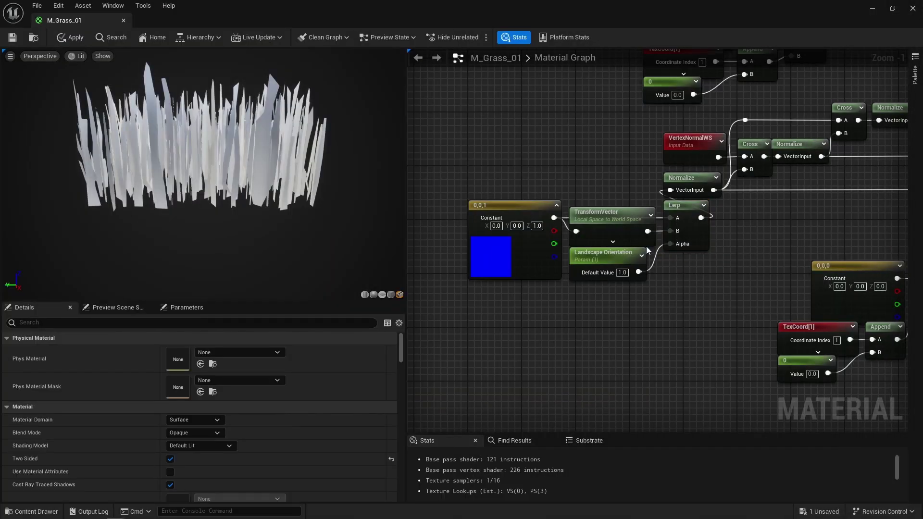
left_click(507, 244)
left_click(618, 241)
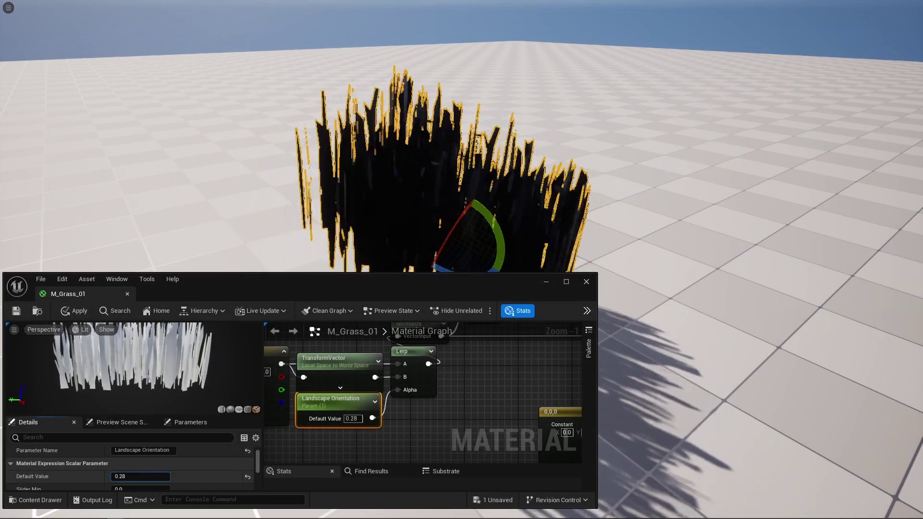
mouse_move(140, 476)
left_mouse_down()
mouse_move(164, 476)
mouse_move(143, 476)
left_mouse_up()
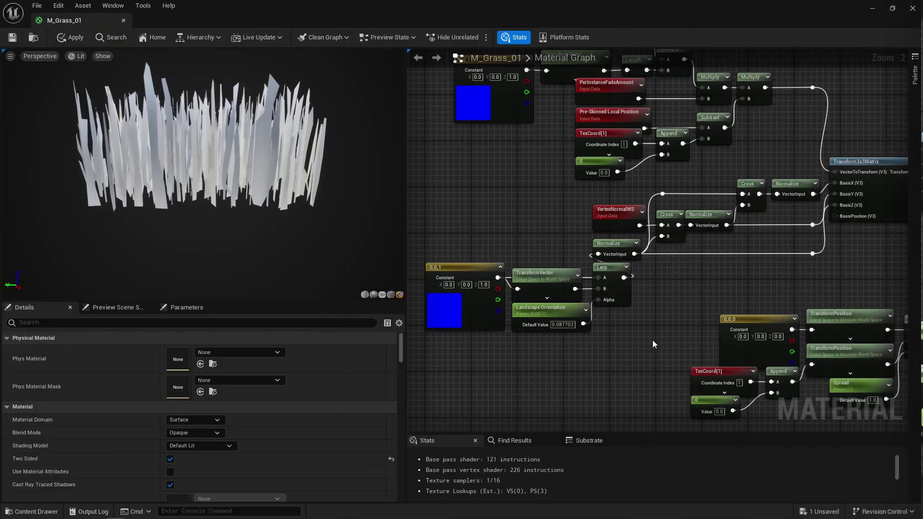
Review the 0,0,1 constant, Normalize, VertexNormalWS and Cross nodes that build the matrix's basis vectors.
left_click(481, 298)
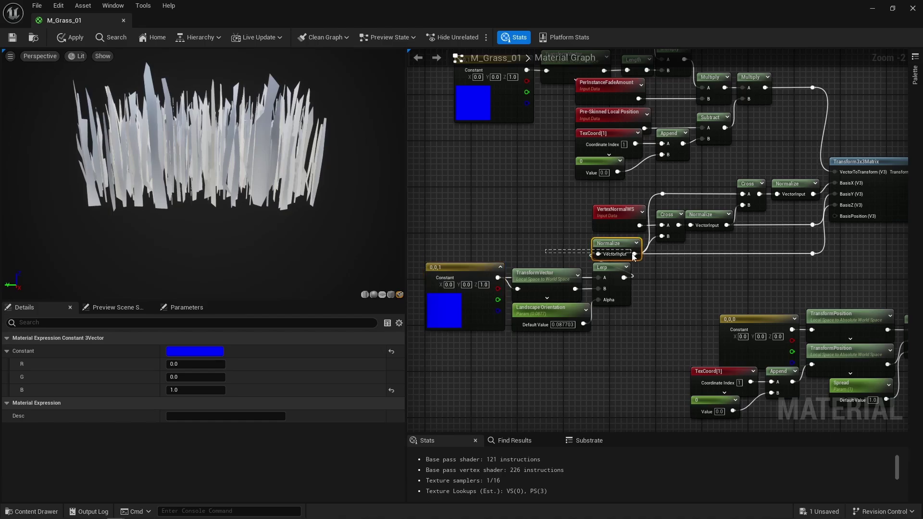
left_click_drag(634, 257, 634, 257)
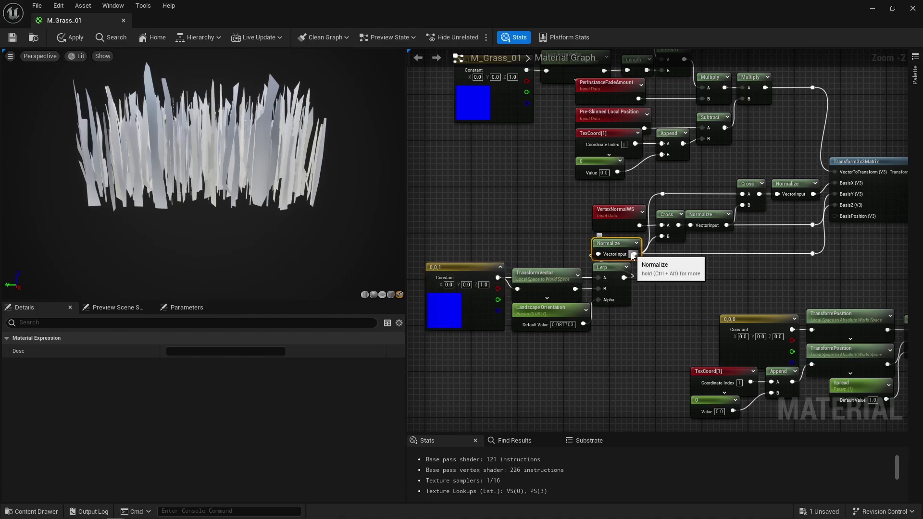
left_click(622, 219)
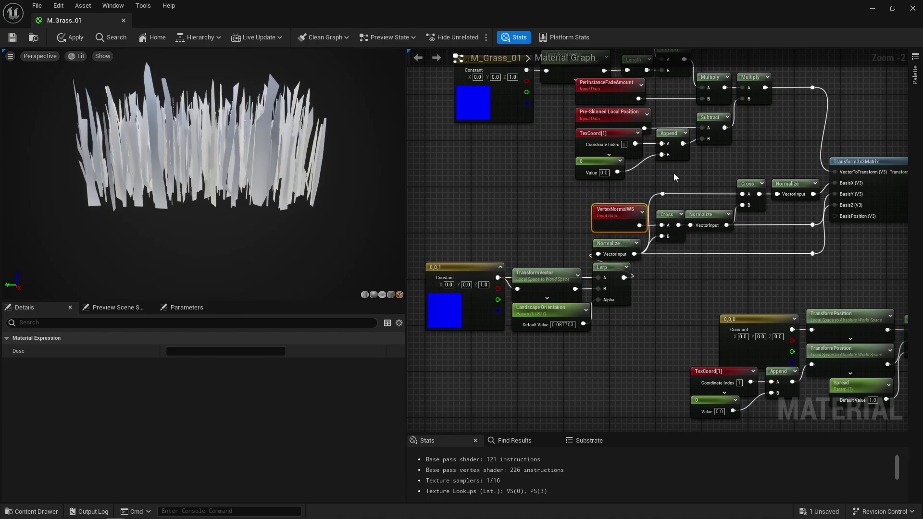
left_click_drag(671, 168, 850, 259)
left_click(850, 261)
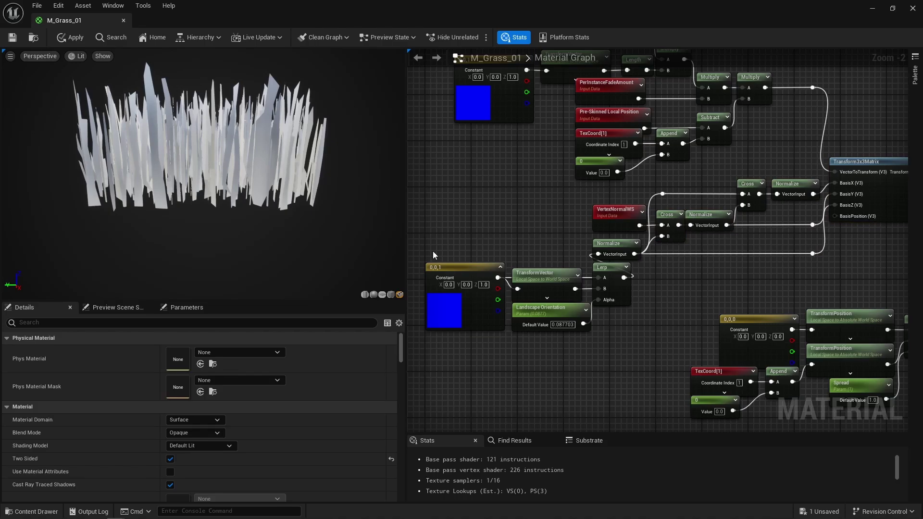
left_click(438, 269)
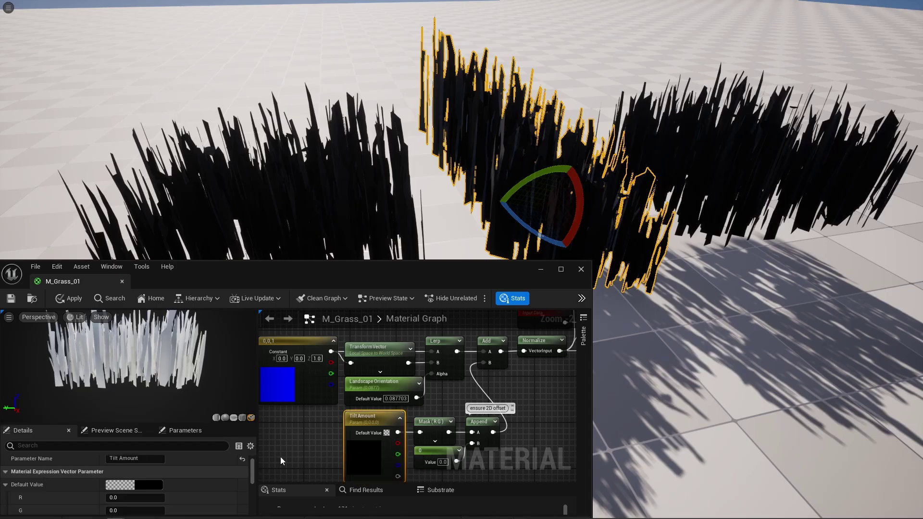
Set the Tilt Amount parameter's default to R -0.20935 and G -0.415313, and return the material editor to full size.
mouse_move(135, 497)
left_mouse_down()
mouse_move(158, 498)
mouse_move(116, 498)
mouse_move(139, 498)
mouse_move(116, 511)
mouse_move(137, 510)
left_mouse_up()
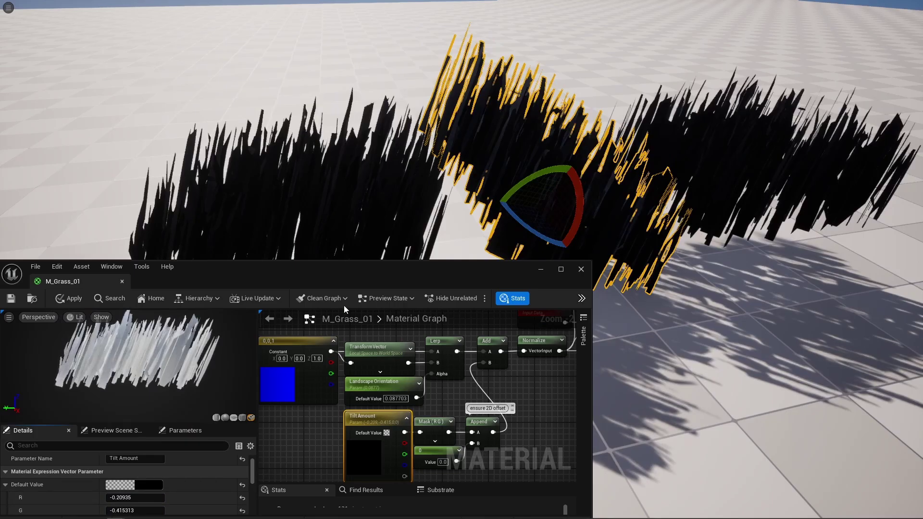
double_click(356, 275)
scroll(542, 295, "up", 1)
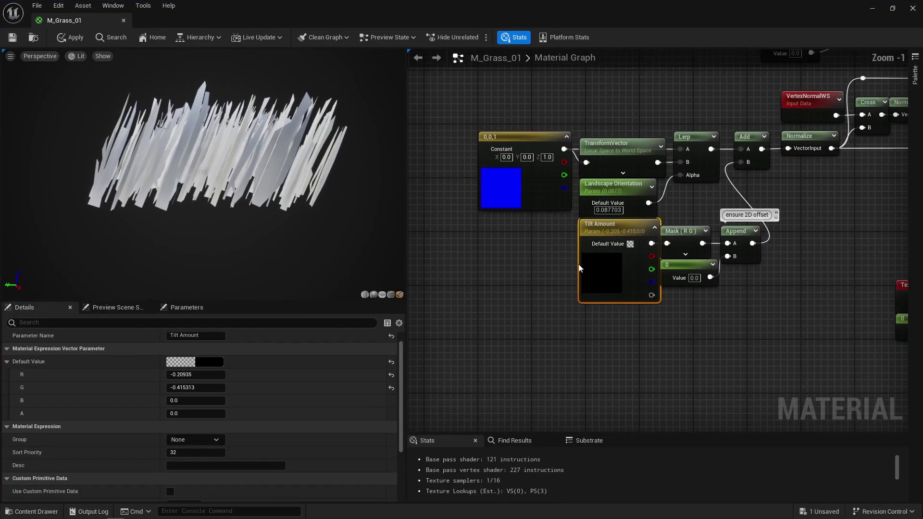
Highlight the Tilt Amount branch of the grass material, and in Blender view the displaced plane through the scene camera.
left_click_drag(547, 243, 789, 326)
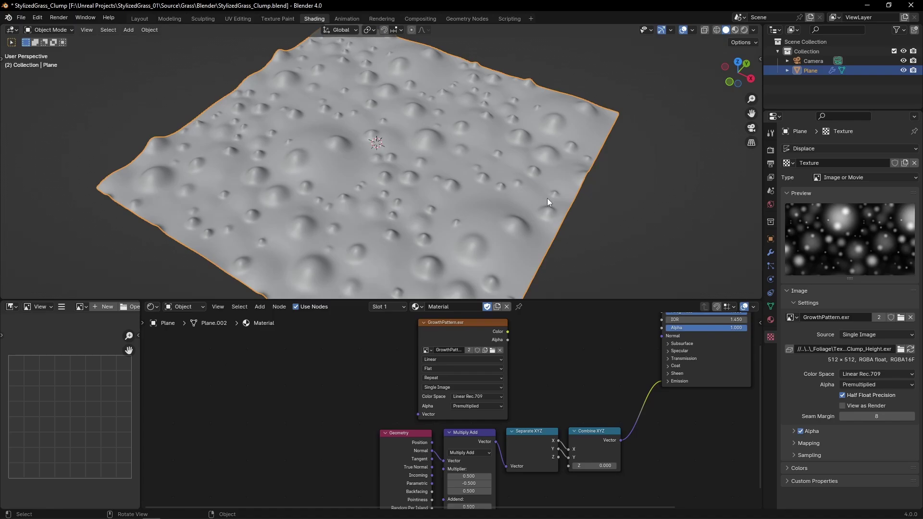
key("KP_0")
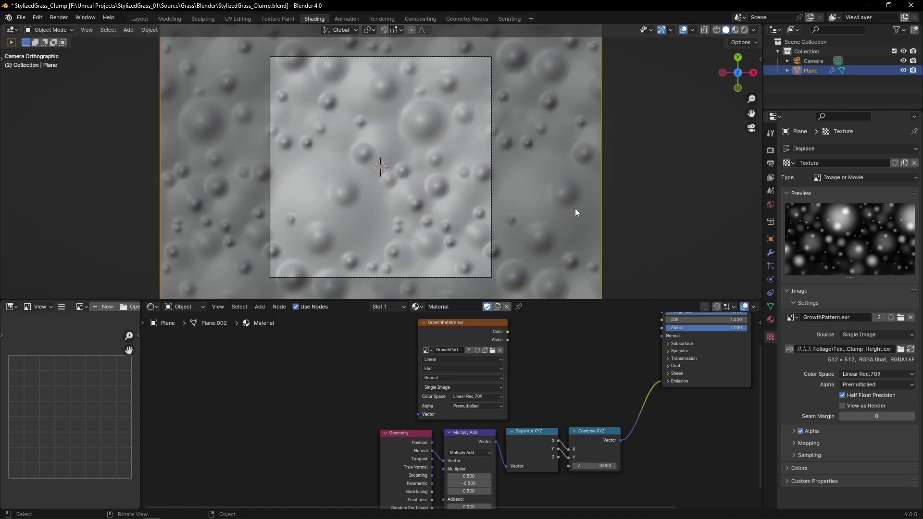
key("z")
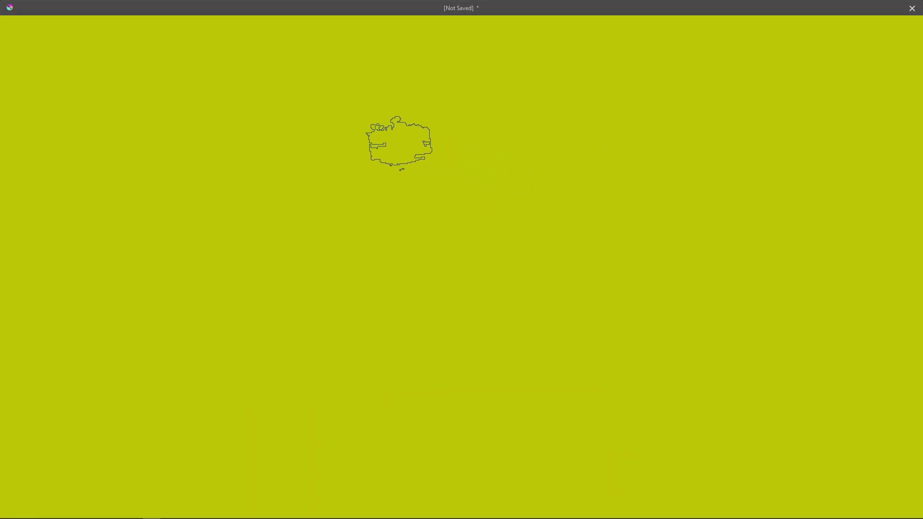
In Krita, paint a green patch on the tiled yellow-green canvas and pick orange-yellow as the brush colour.
mouse_move(398, 143)
left_mouse_down()
mouse_move(478, 214)
mouse_move(427, 189)
mouse_move(435, 274)
mouse_move(456, 238)
left_mouse_up()
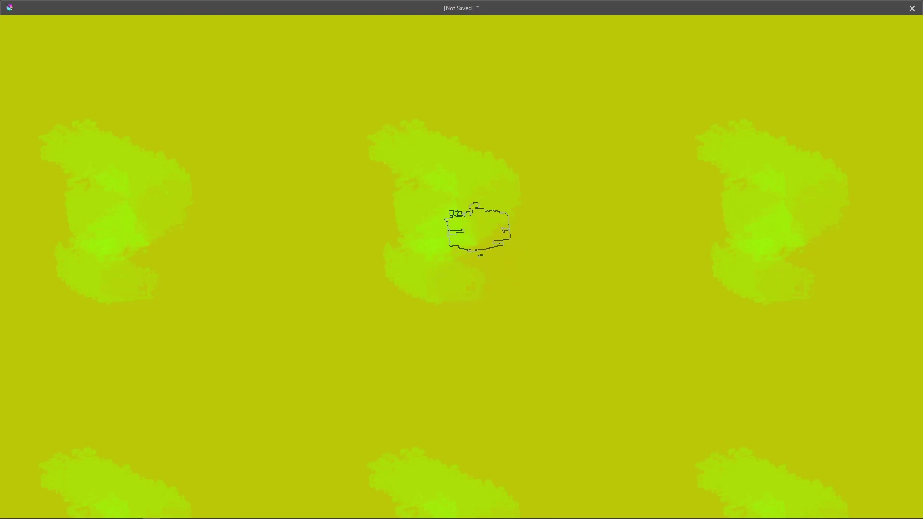
right_click(392, 259)
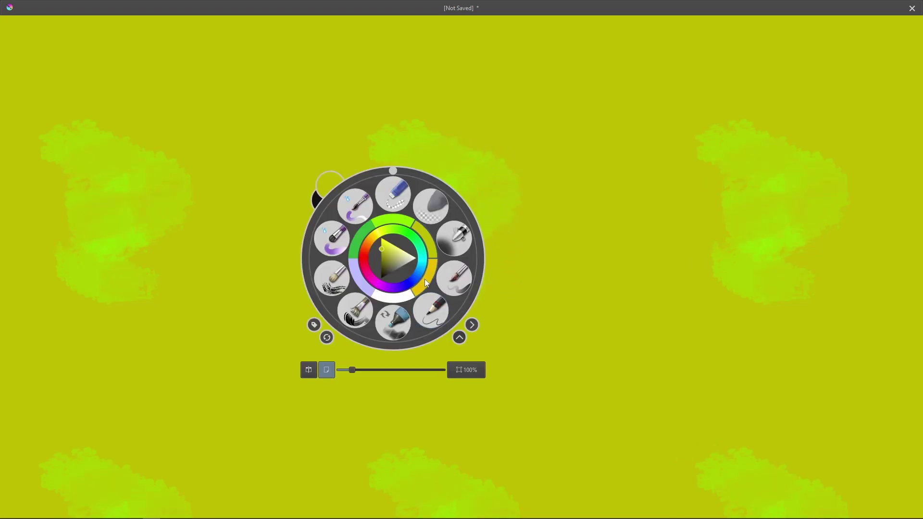
left_click(425, 279)
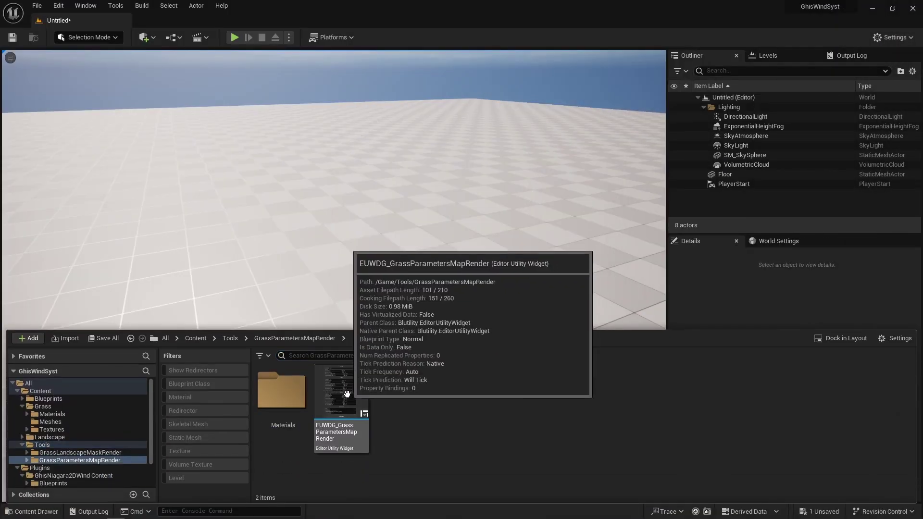
In Unreal, open the EUWDG_GrassParametersMapRender widget and inspect the property views in its ClumpPropsBox.
double_click(347, 394)
left_click(85, 354)
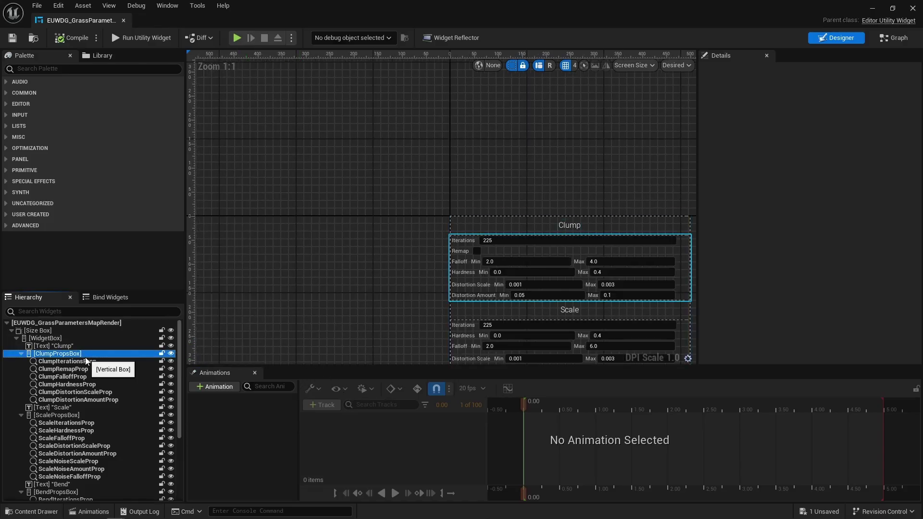
left_click(82, 362)
left_click(79, 377)
left_click(77, 385)
left_click(77, 393)
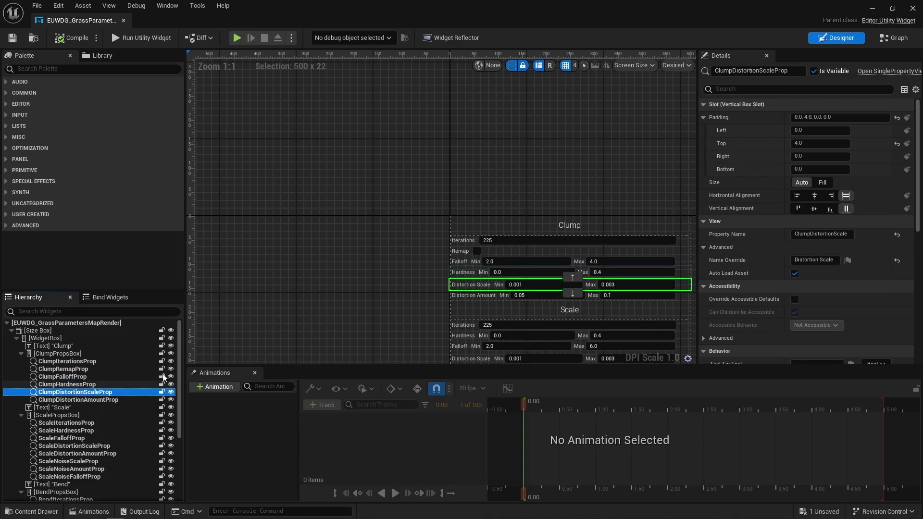
Examine the Set Object setup in the widget's event graph and expand the Clump settings variables.
left_click(893, 38)
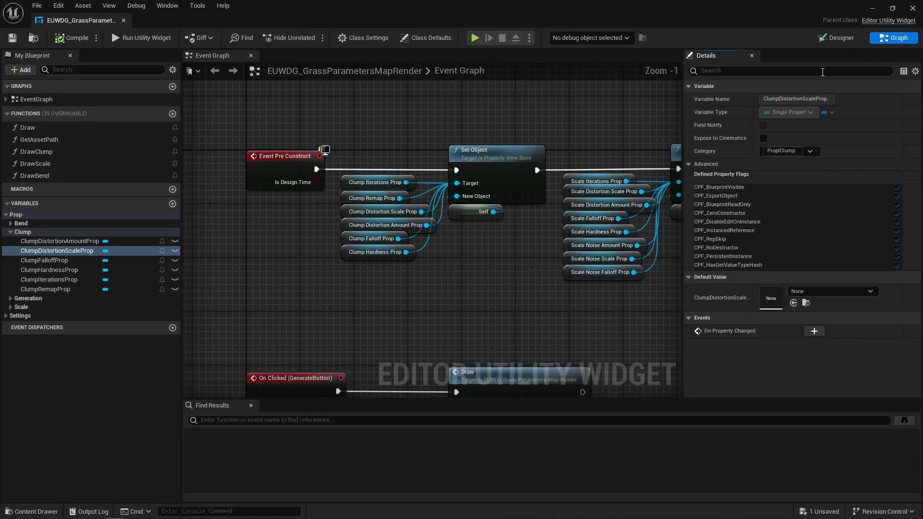
left_click(468, 153)
left_click(480, 212)
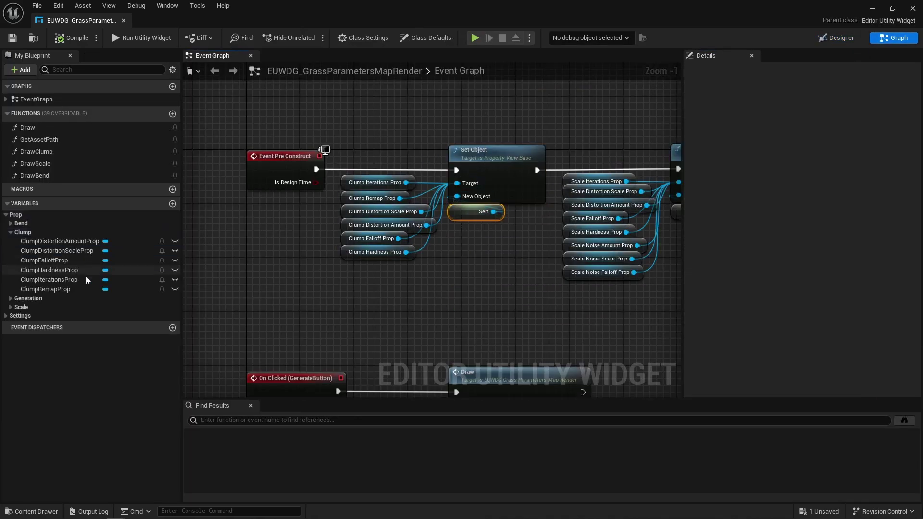
left_click(6, 315)
left_click(10, 324)
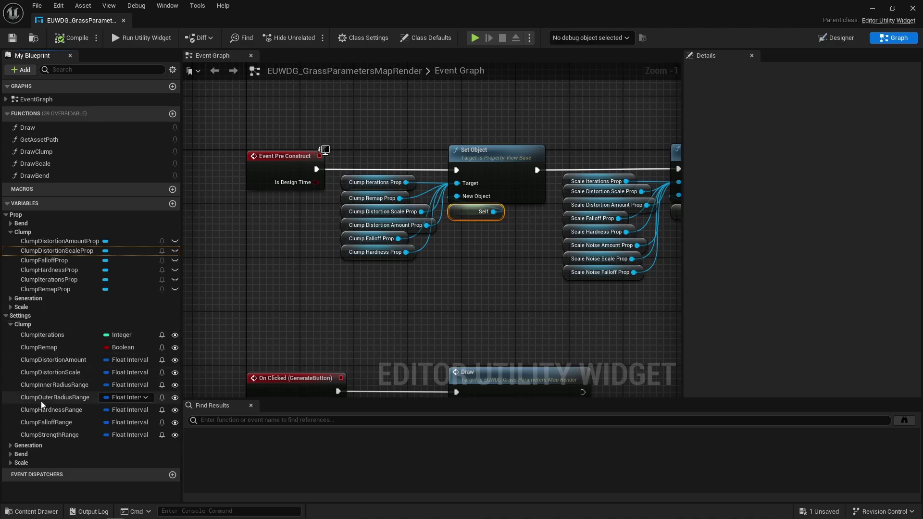
Return to the widget's design layout, select the Generate button and open its On Clicked event.
left_click(839, 38)
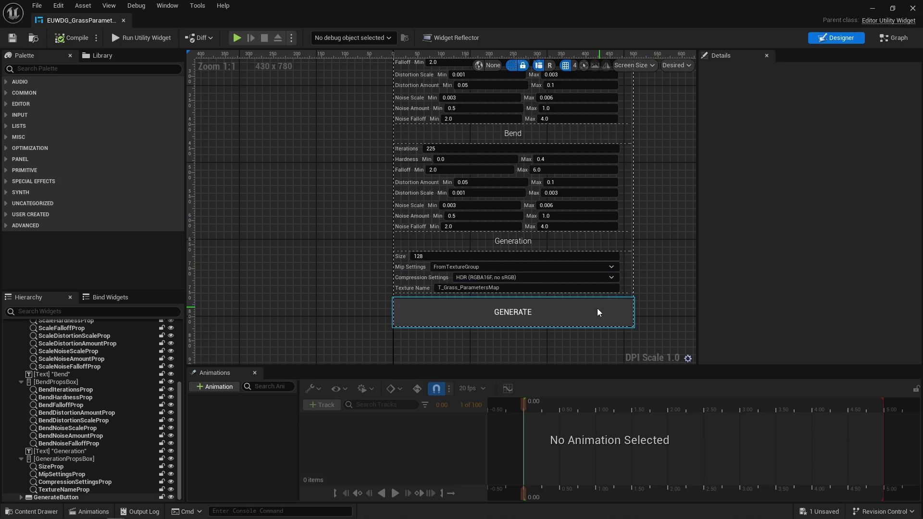
left_click(598, 312)
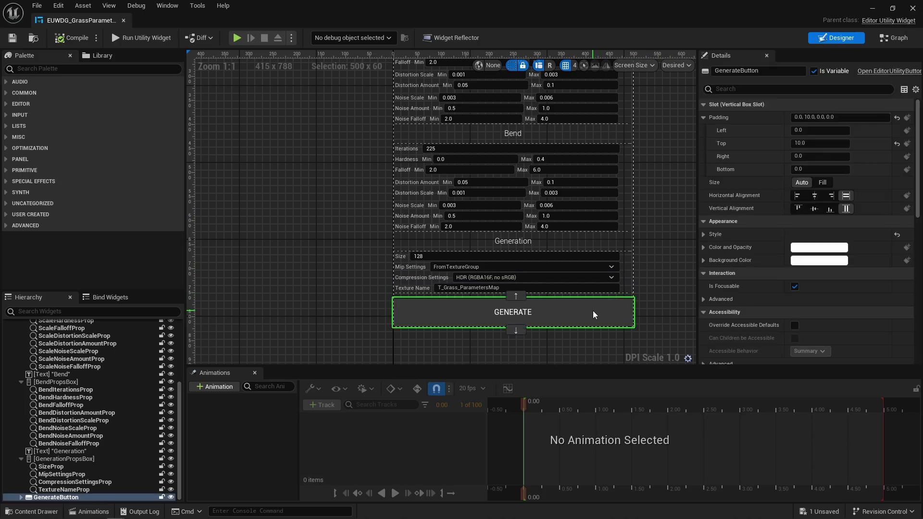
scroll(773, 288, "down", 10)
left_click(816, 307)
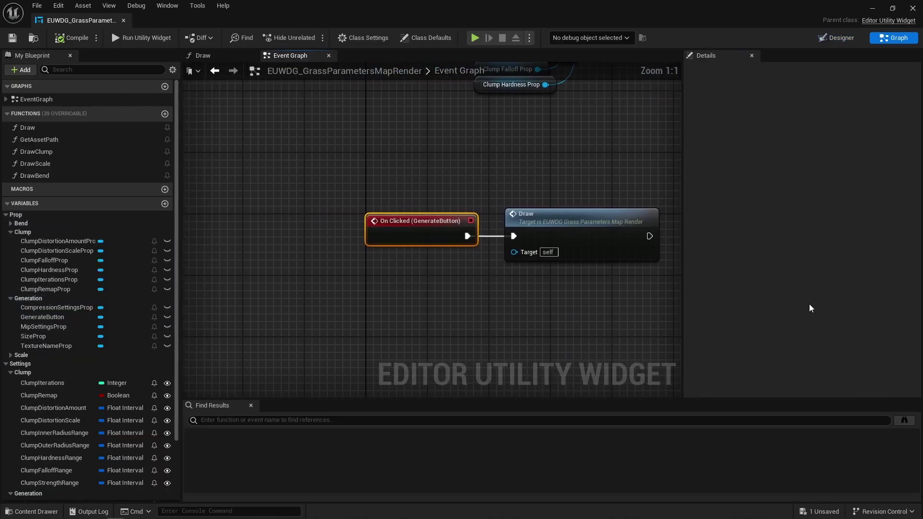
Open the Draw function and examine its setup nodes, the Draw Clump, Draw Scale and Draw Bend calls, and the render target export.
double_click(585, 222)
left_click_drag(298, 104, 434, 271)
right_click_drag(454, 279, 238, 284)
left_click_drag(298, 121, 608, 304)
mouse_move(611, 288)
right_mouse_down()
mouse_move(613, 268)
mouse_move(188, 272)
right_mouse_up()
mouse_move(278, 285)
left_mouse_down()
mouse_move(401, 199)
mouse_move(495, 156)
left_mouse_up()
right_click_drag(643, 309, 242, 308)
left_click_drag(281, 290, 585, 134)
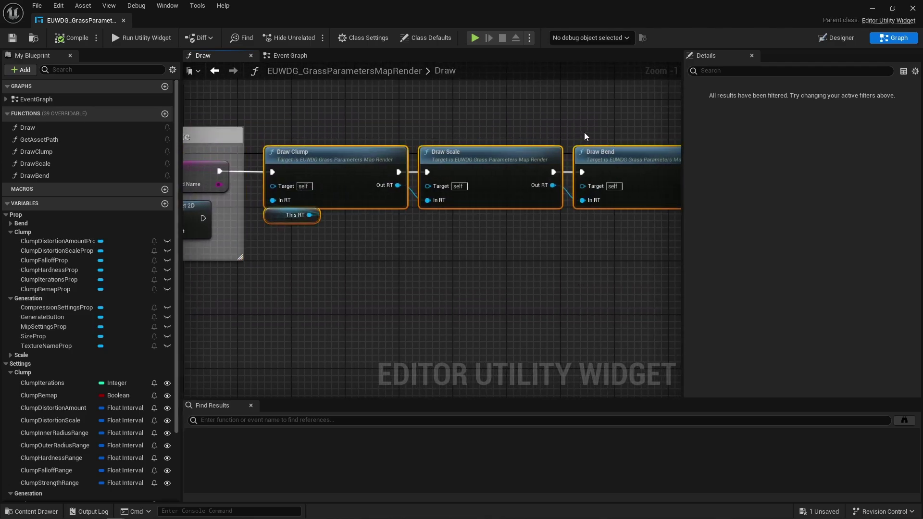
mouse_move(617, 250)
right_mouse_down()
mouse_move(341, 245)
mouse_move(241, 285)
right_mouse_up()
left_click_drag(276, 302, 445, 192)
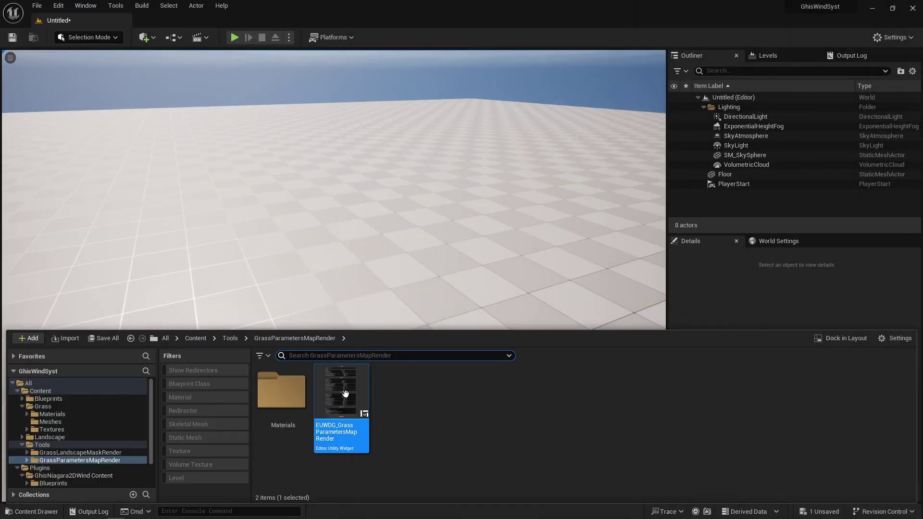
Run the EUWDG_GrassParametersMapRender utility widget, generate the T_Grass_ParametersMap texture and close the widget.
right_click(345, 393)
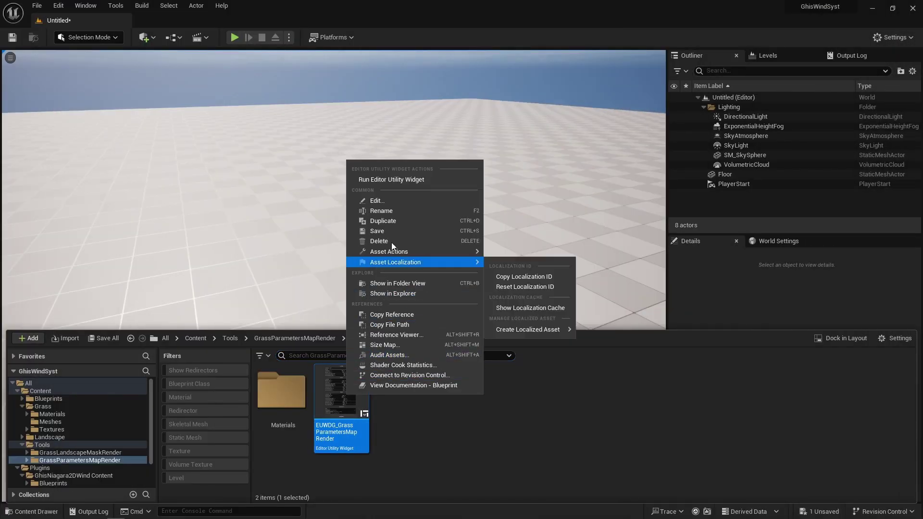
left_click(403, 178)
left_click(422, 424)
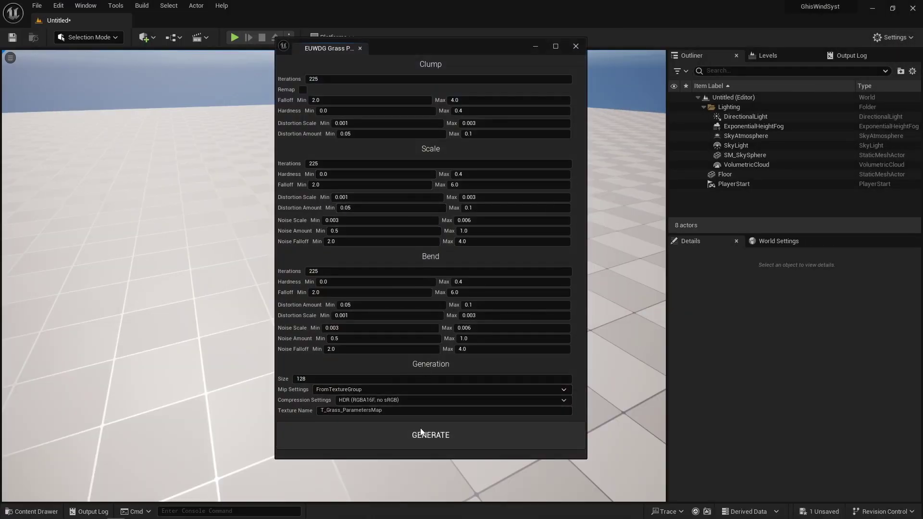
left_click(571, 48)
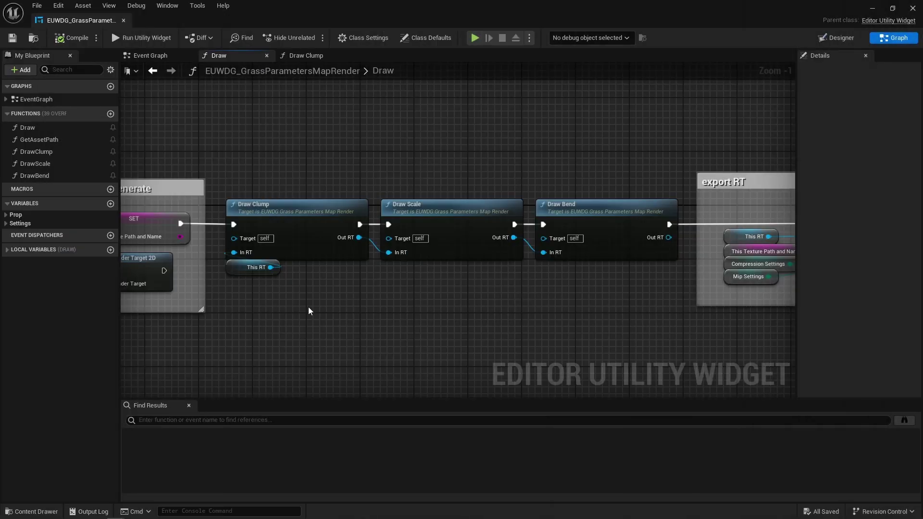
Open the Draw Clump function and examine its buffer render target, brush size, brush MID and Begin Draw Canvas nodes.
left_click_drag(308, 307, 307, 168)
double_click(289, 205)
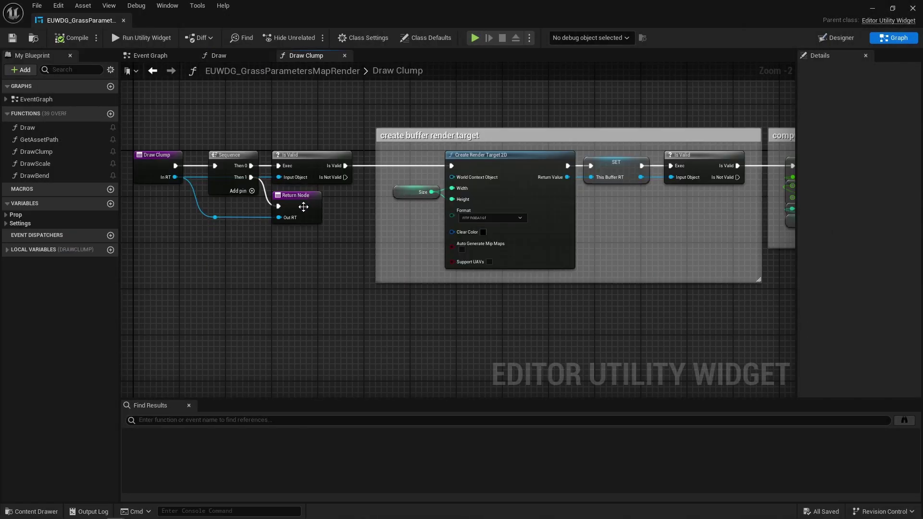
right_click_drag(297, 266, 240, 263)
scroll(337, 318, "up", 1)
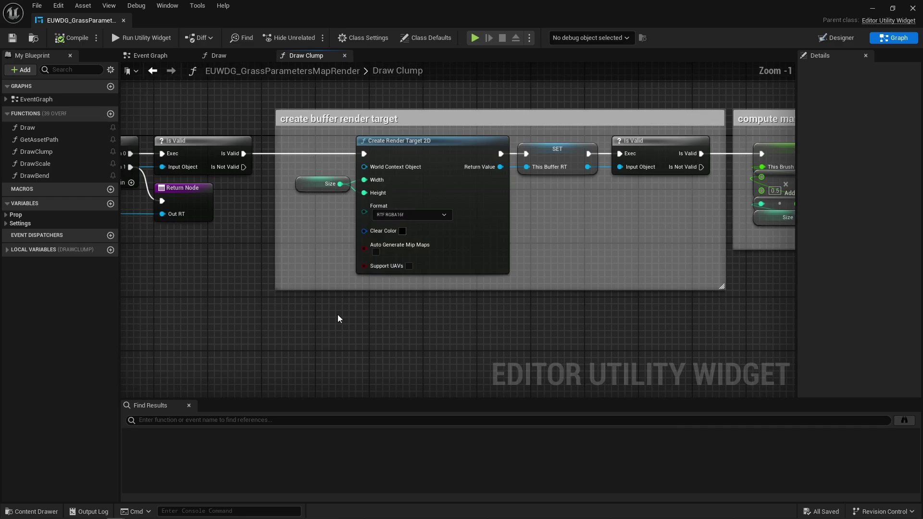
left_click(553, 166)
right_click_drag(614, 243, 113, 247)
left_click_drag(425, 294, 634, 147)
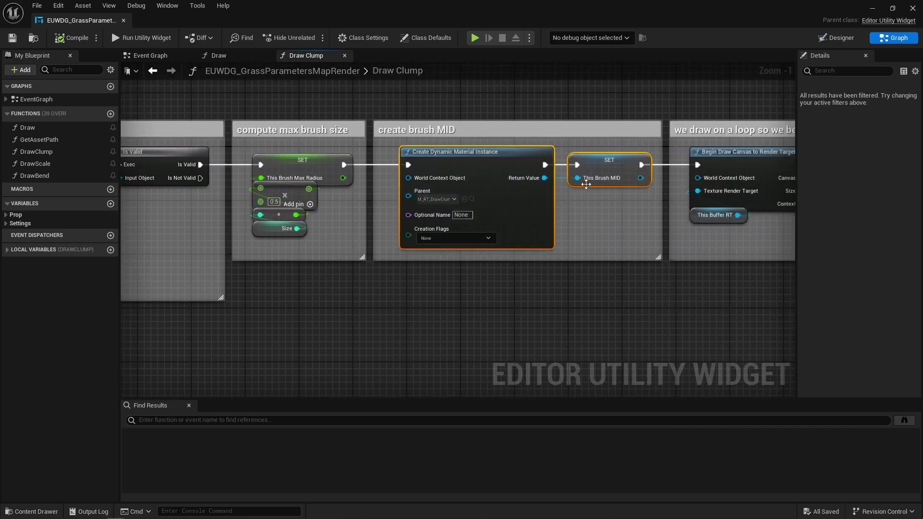
right_click_drag(629, 232, 253, 223)
left_click_drag(345, 279, 457, 176)
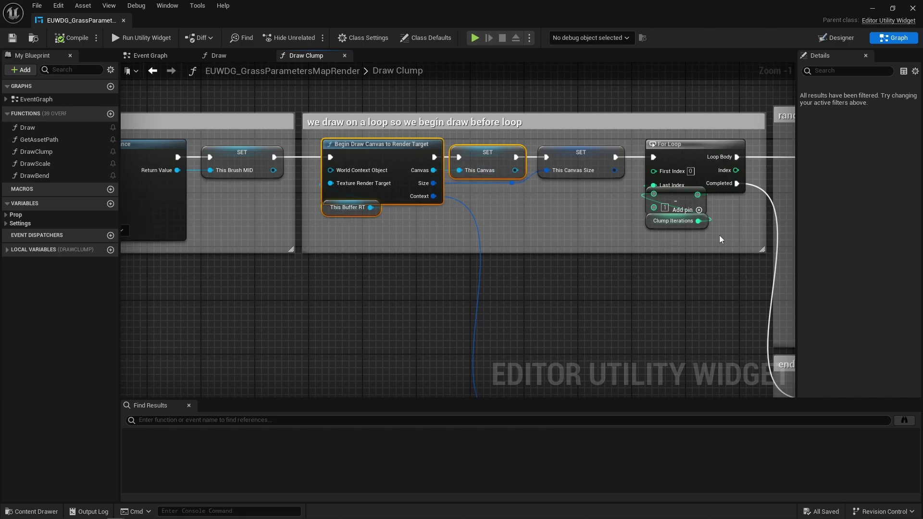
Examine the nodes in the draw loop that randomise the brush parameters, and the Draw Material node in the draw brush section.
right_click_drag(737, 234, 206, 232)
scroll(315, 155, "down", 1)
left_click_drag(300, 144, 577, 276)
right_click_drag(600, 264, 379, 257)
left_click_drag(415, 140, 597, 266)
right_click_drag(598, 266, 325, 268)
left_click_drag(463, 266, 672, 172)
right_click_drag(673, 173, 431, 174)
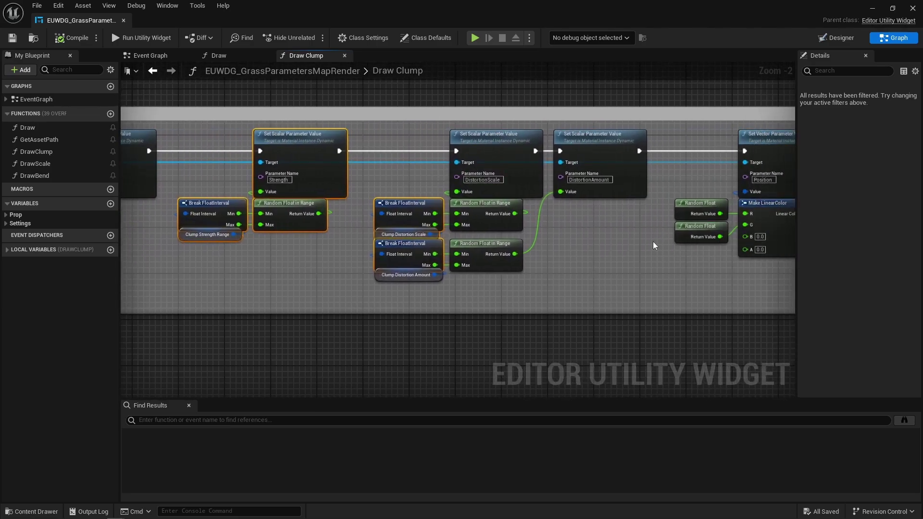
right_click_drag(655, 243, 304, 229)
left_click_drag(550, 151, 656, 235)
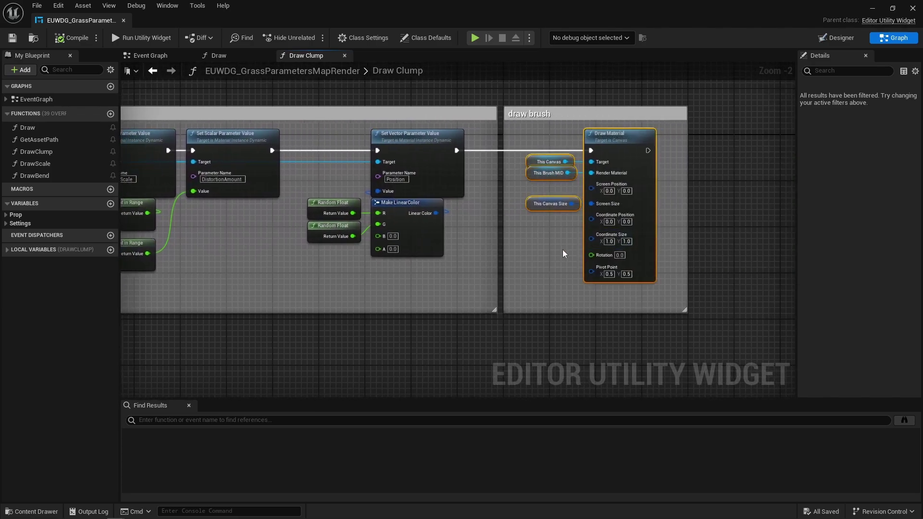
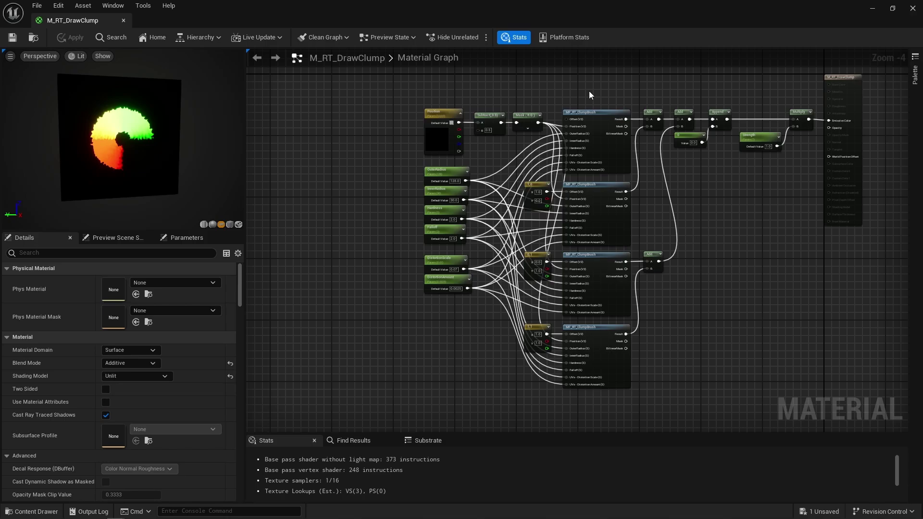
Examine the four MF_RT_ClumpBrush function calls in the M_RT_DrawClump material.
left_click(599, 140)
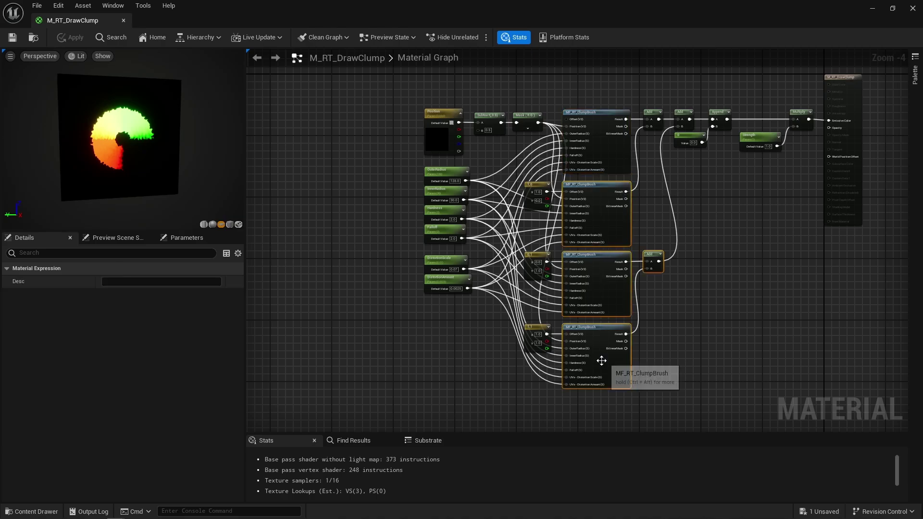
left_click(705, 329)
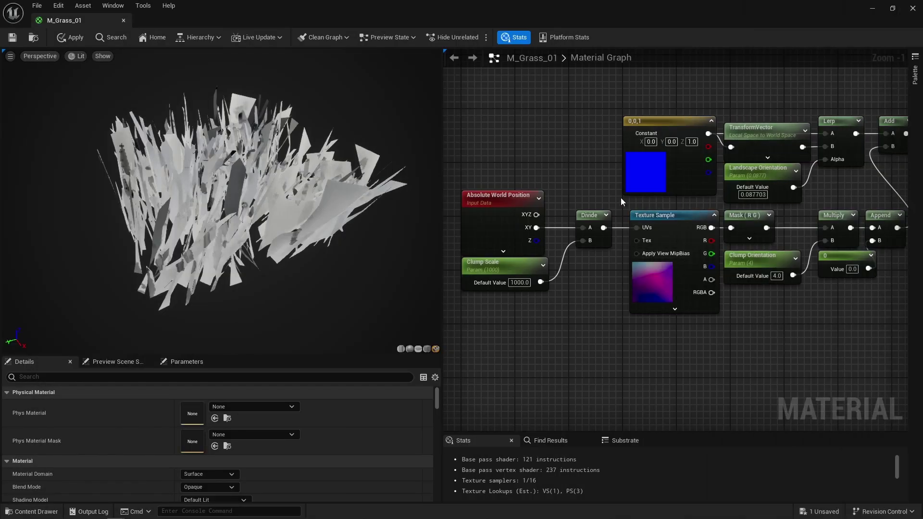
In M_Grass_01, inspect the Absolute World Position input, the T_Grass_ParametersMap texture sample and the clumped grass preview.
left_click(500, 200)
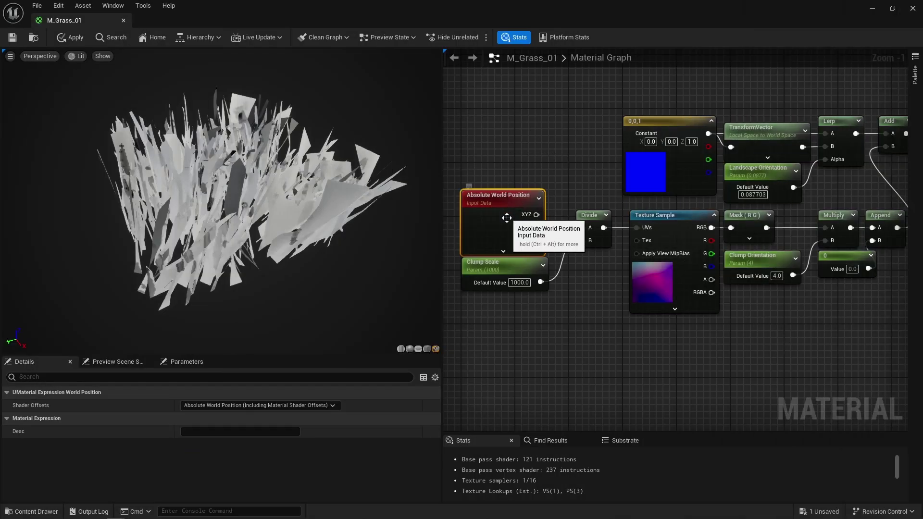
left_click(669, 269)
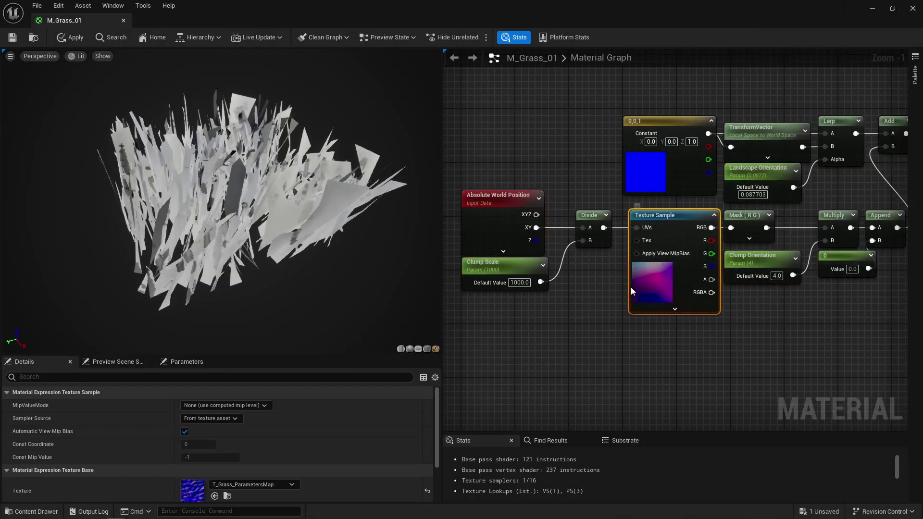
left_click_drag(396, 227, 368, 222)
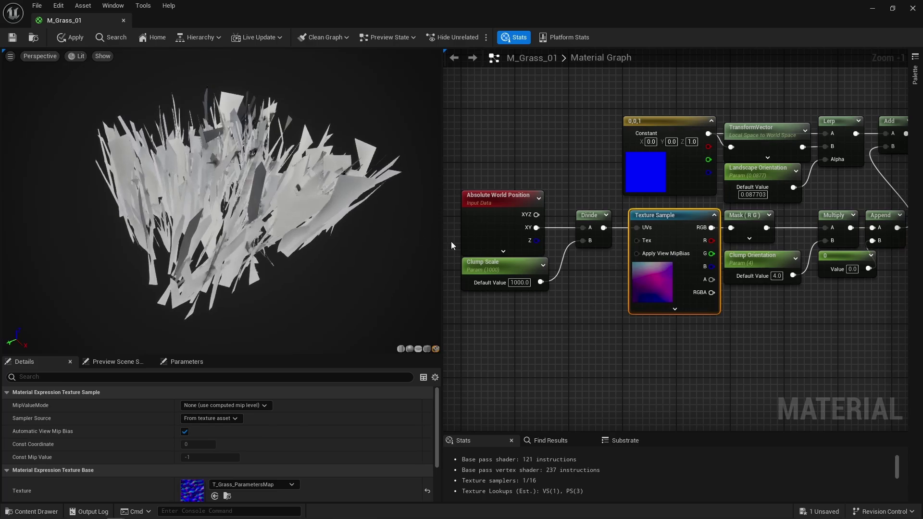
Set the Clump Orientation parameter's default value to 6 and check the grass preview from other angles.
left_click(776, 276)
type("6")
key("Return")
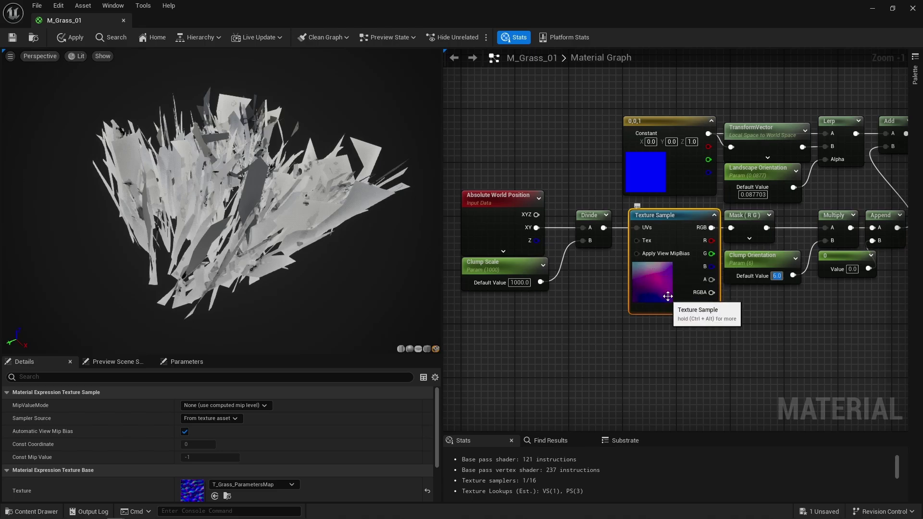
left_click_drag(352, 245, 319, 229)
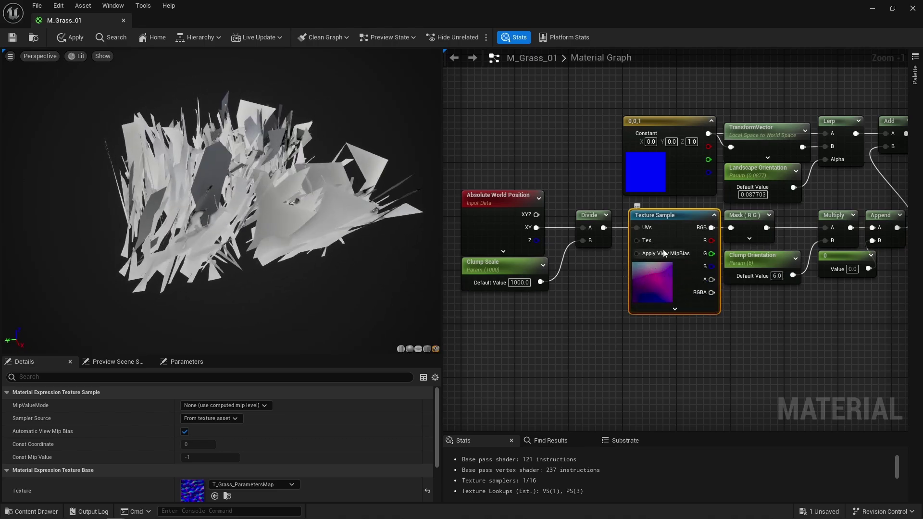
left_click_drag(333, 206, 324, 193)
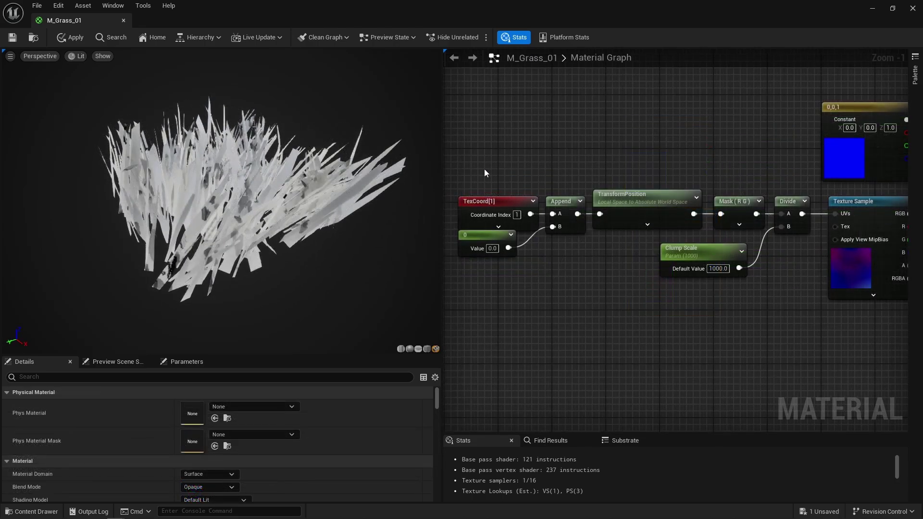
Review the TexCoord[1], Append and TransformPosition nodes that feed the texture's UVs, and check the resulting grass preview.
left_click_drag(484, 169, 705, 215)
left_click(719, 242)
mouse_move(270, 235)
left_mouse_down()
mouse_move(240, 232)
mouse_move(279, 235)
left_mouse_up()
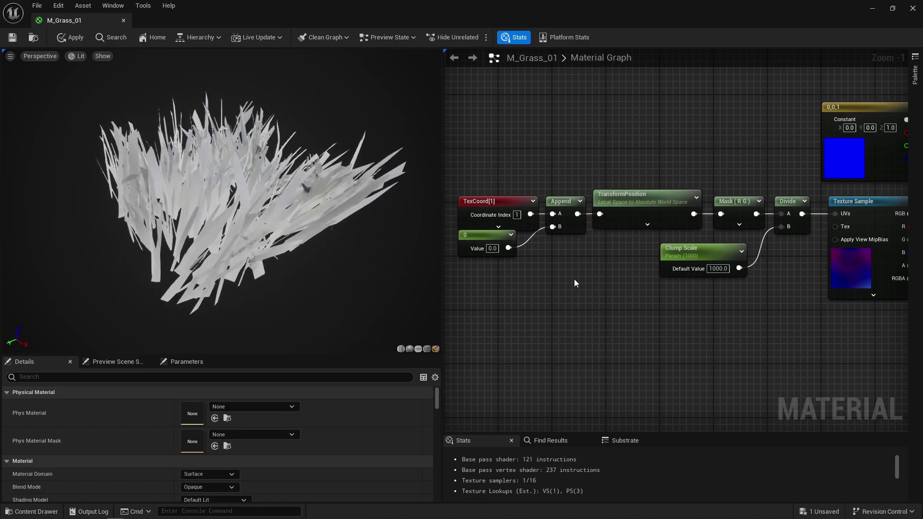
Inspect the Add node combining landscape and clump orientation, then the TransformPosition and VertexNormalWS nodes feeding the clump texture's UVs.
right_click_drag(889, 216, 502, 232)
left_click(685, 139)
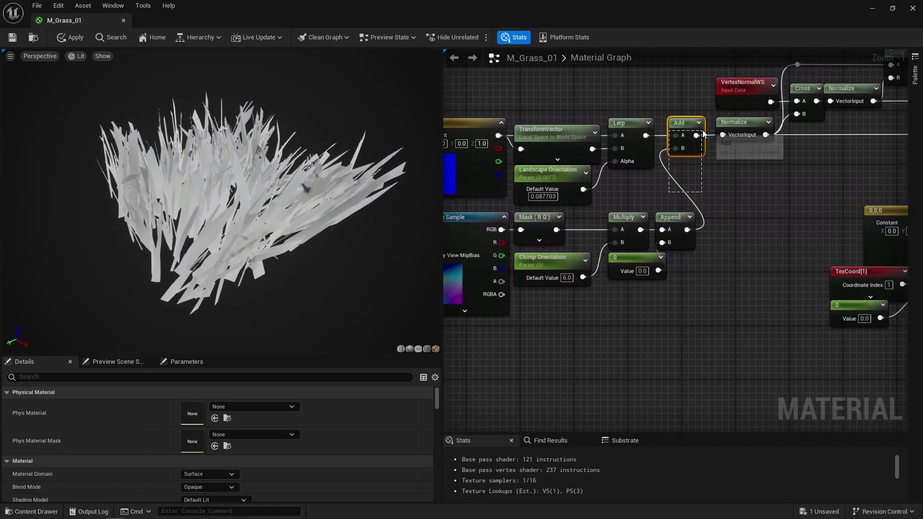
left_click(727, 195)
scroll(693, 247, "down", 4)
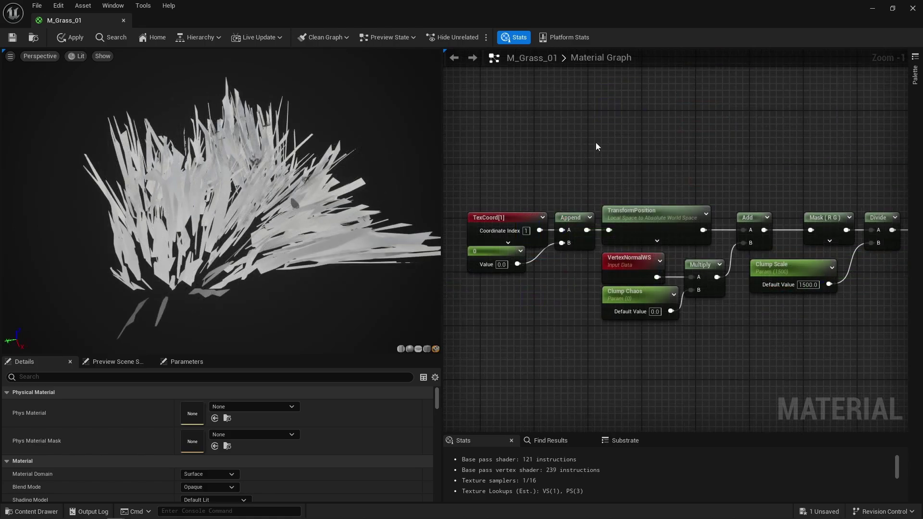
left_click(671, 213)
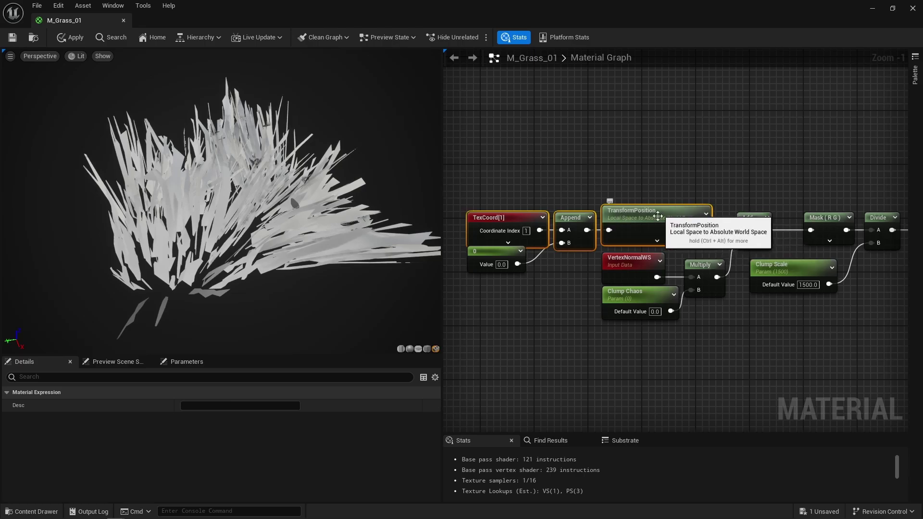
right_click_drag(735, 167, 598, 159)
right_click_drag(734, 265, 869, 260)
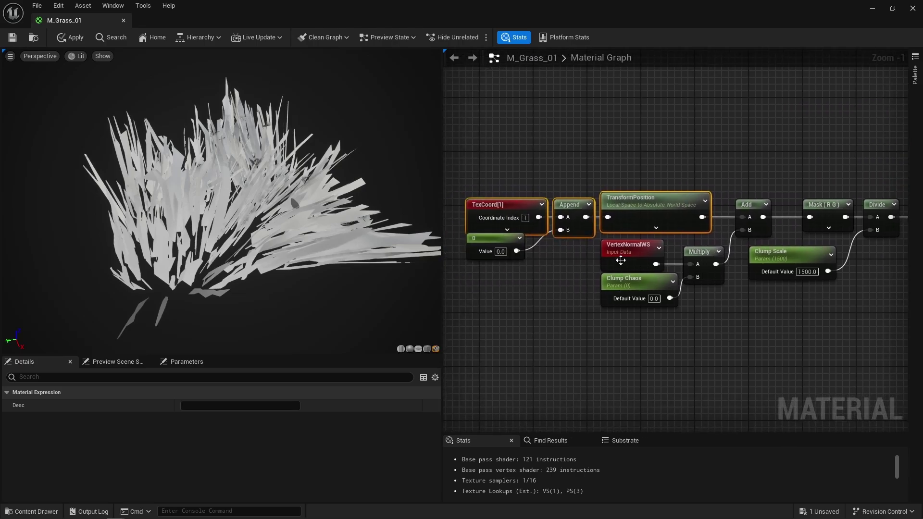
left_click_drag(566, 247, 653, 264)
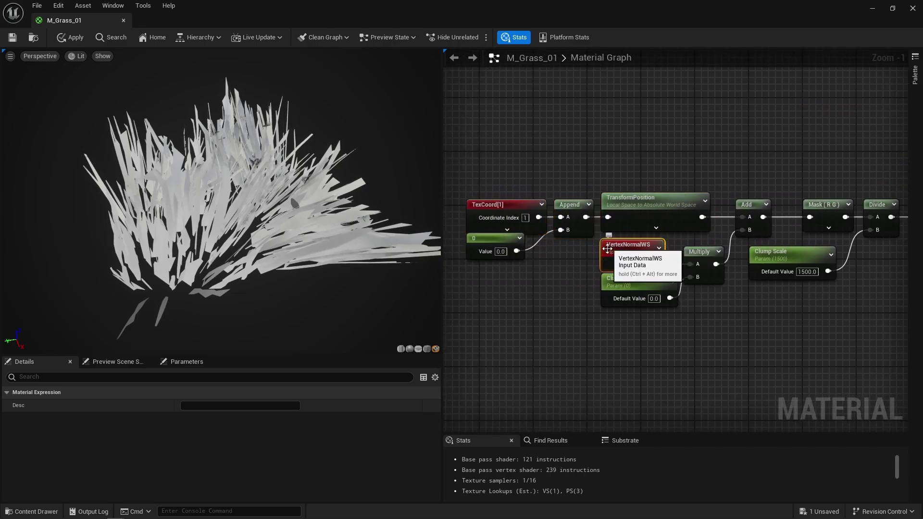
Set the Clump Chaos parameter's default value to 1000 and check the grass preview from another angle.
left_click(644, 290)
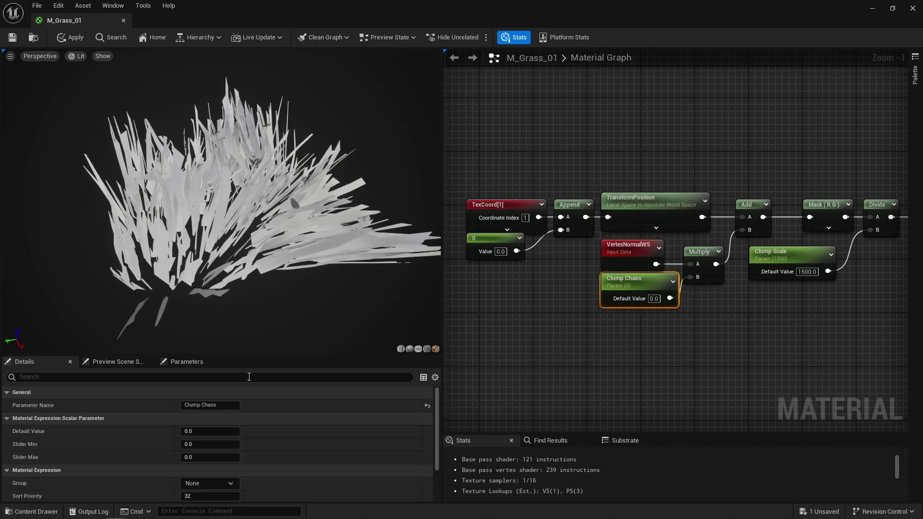
left_click(196, 432)
type("1000")
key("Return")
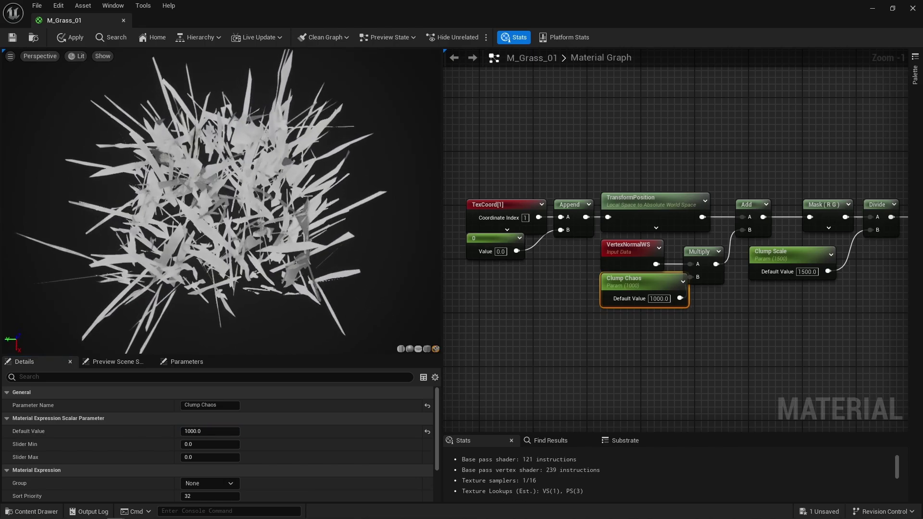
mouse_move(280, 226)
left_mouse_down()
mouse_move(280, 202)
mouse_move(279, 226)
left_mouse_up()
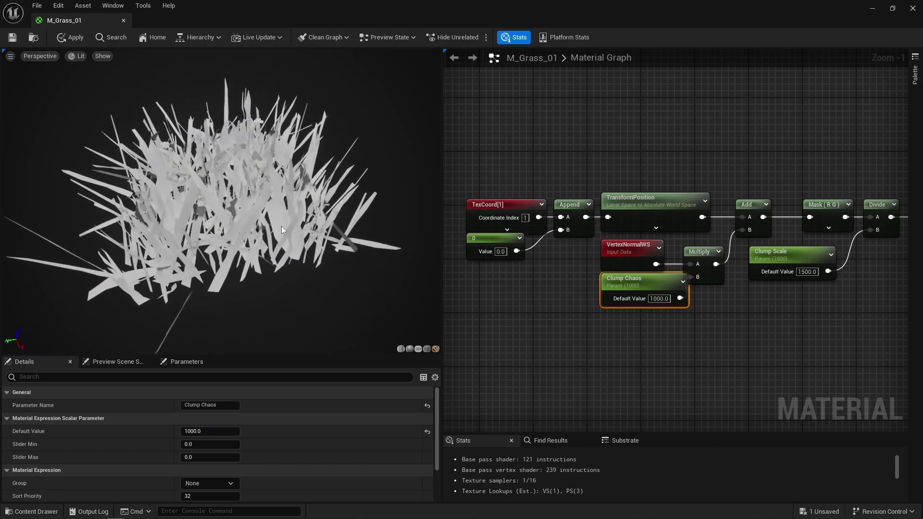
right_click_drag(584, 323, 484, 314)
left_click_drag(546, 319, 607, 231)
left_click(644, 295)
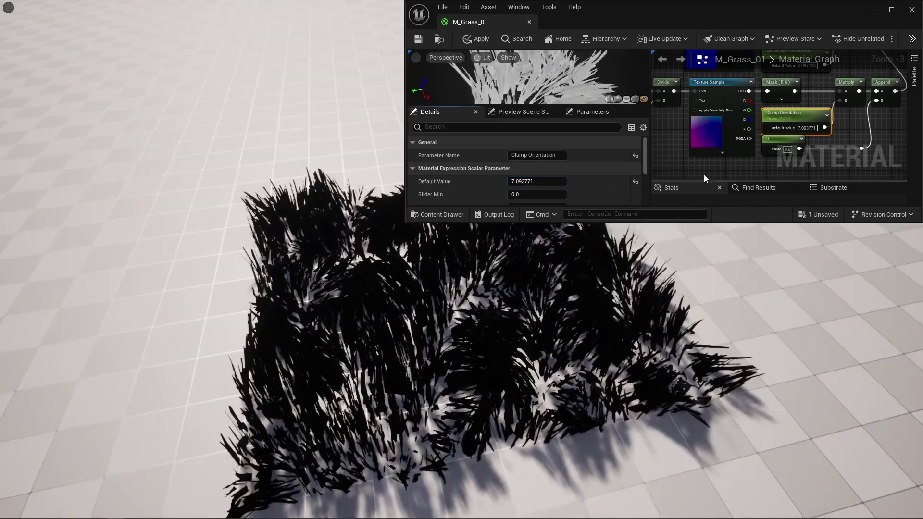
Adjust the Clump Chaos parameter's default value while observing the grass patch in the level.
right_click_drag(696, 161, 887, 154)
left_click(701, 128)
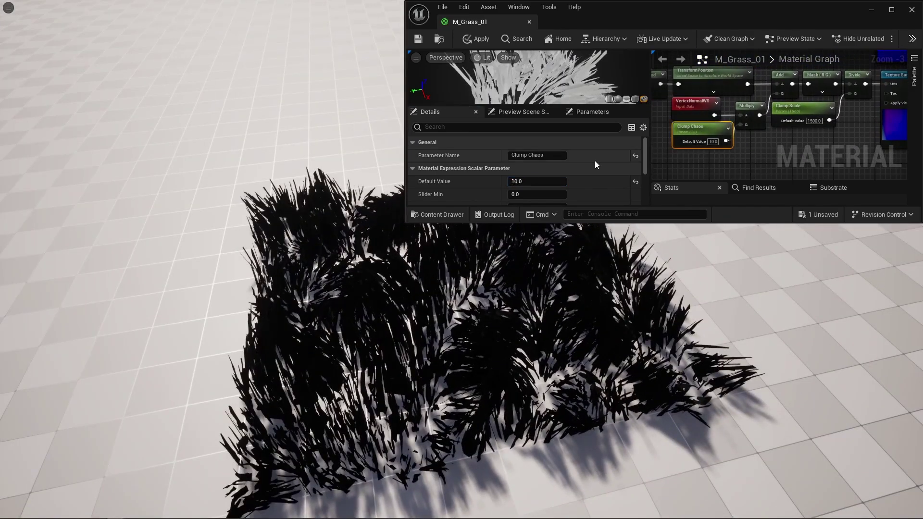
mouse_move(537, 181)
left_mouse_down()
mouse_move(569, 181)
mouse_move(548, 181)
left_mouse_up()
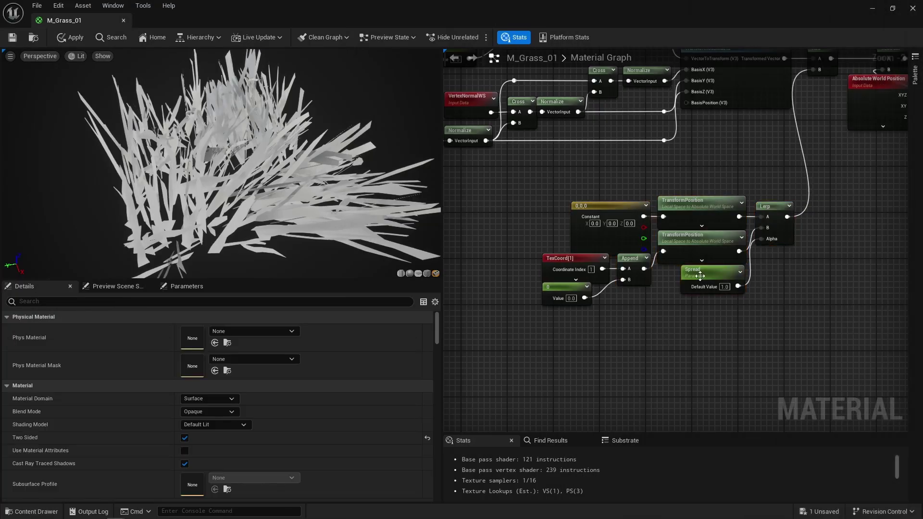
Vary the Spread parameter's default value, including about 2.03, and view the grass patch in the level from another angle.
left_click(714, 272)
left_click_drag(216, 354, 198, 354)
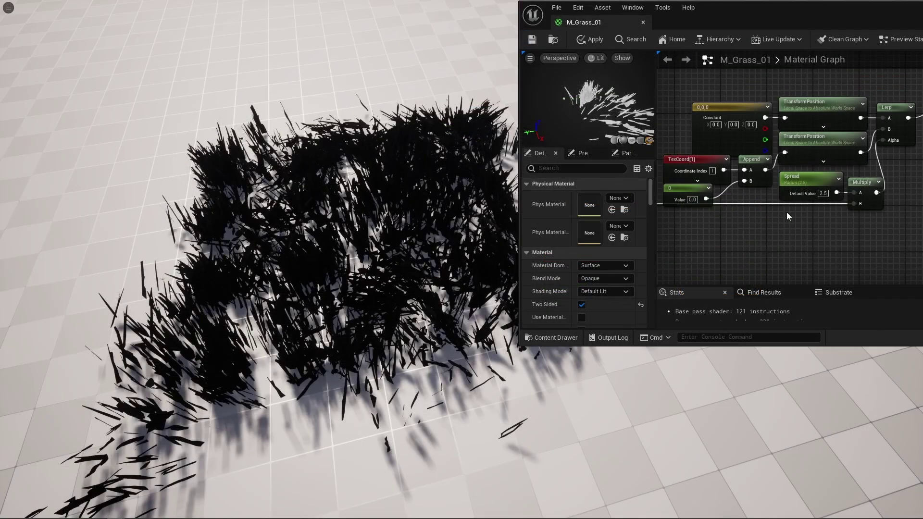
mouse_move(620, 223)
left_mouse_down()
mouse_move(642, 222)
mouse_move(630, 222)
left_mouse_up()
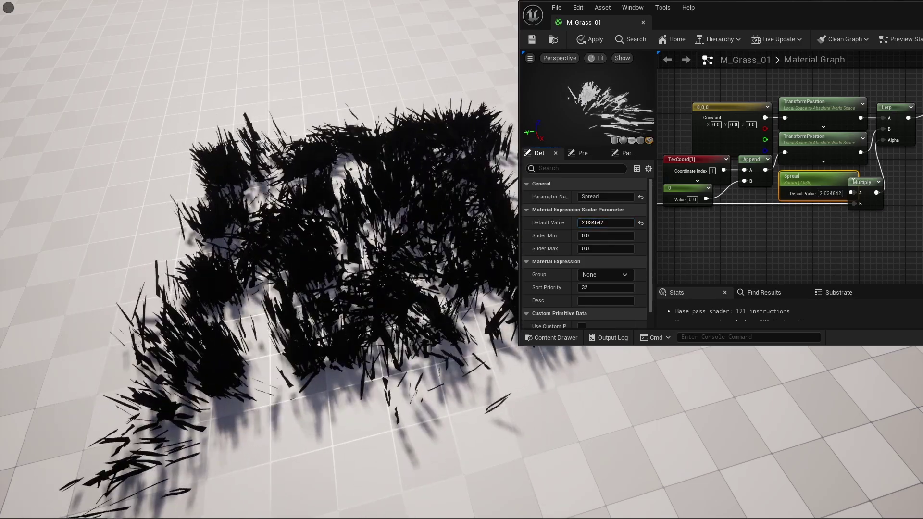
right_click_drag(365, 260, 250, 259)
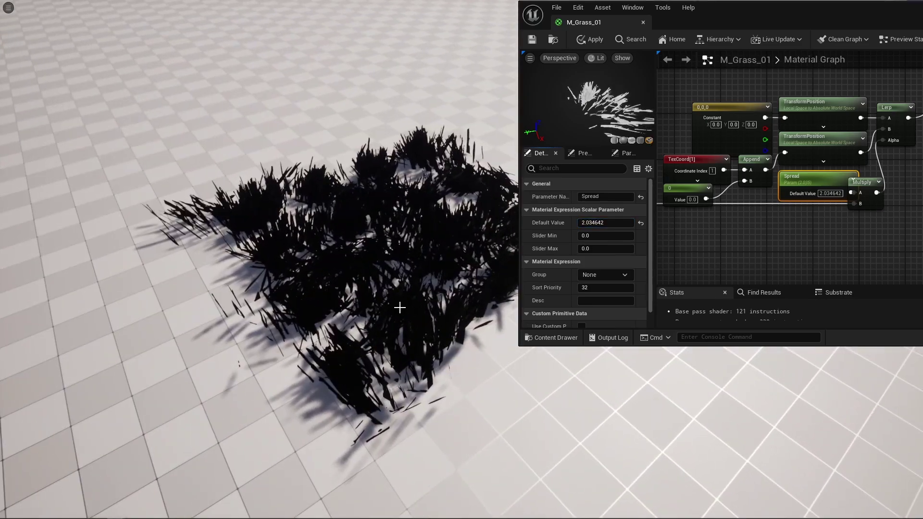
left_click_drag(610, 225, 615, 225)
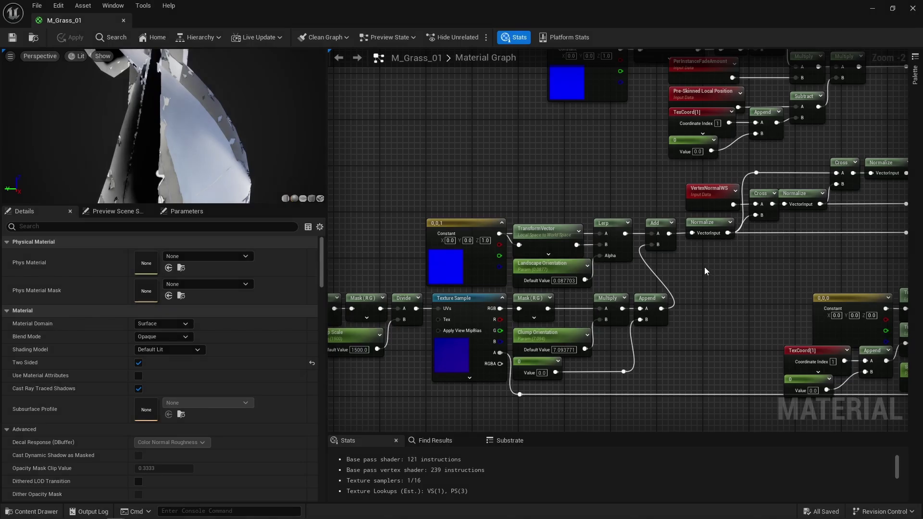
Review the Normalize node and the wind branch, including its RT_2DWindSystem_RGBA texture sample, Wind Chaos and Wind Scale nodes.
left_click(705, 230)
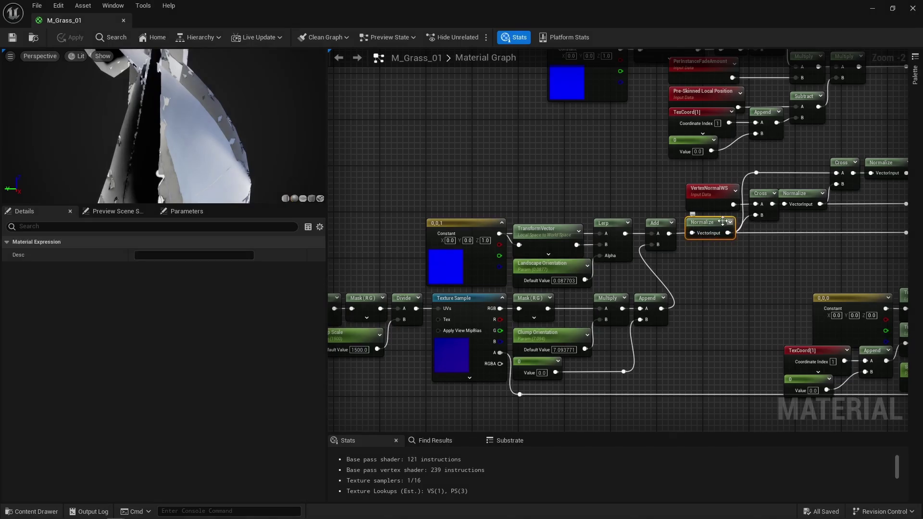
left_click(716, 266)
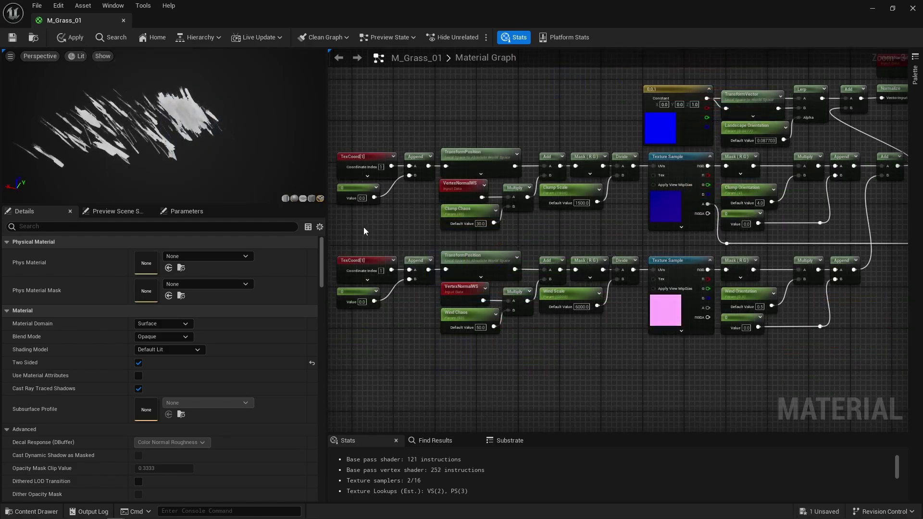
left_click_drag(332, 144, 908, 238)
left_click_drag(373, 331, 863, 254)
left_click(664, 309)
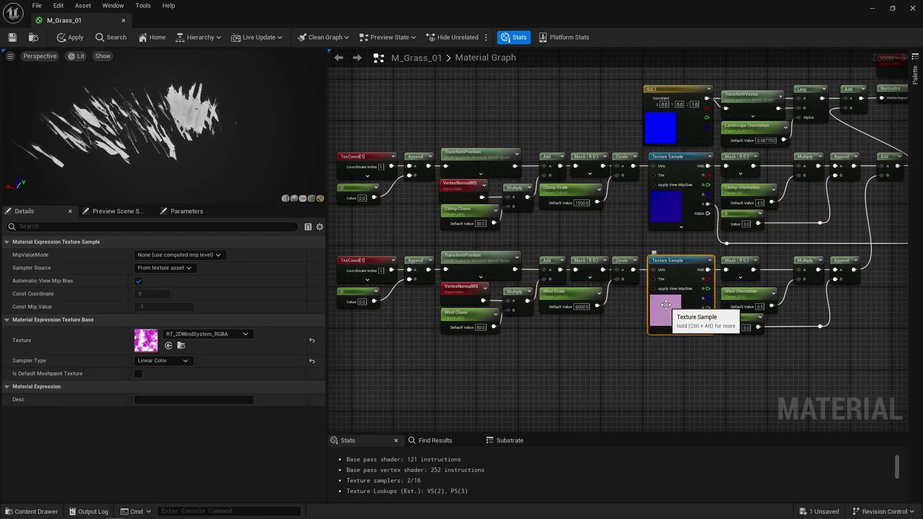
left_click_drag(514, 346, 446, 299)
scroll(438, 318, "up", 2)
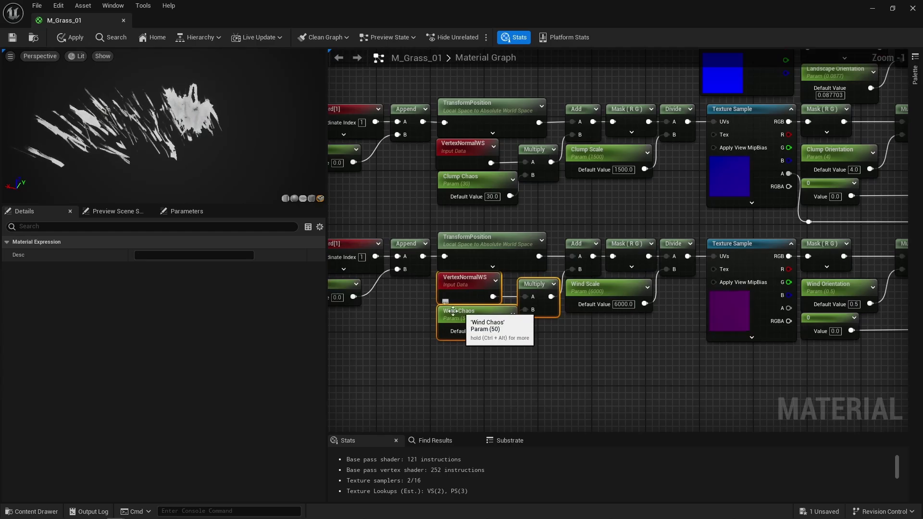
right_click_drag(641, 328, 518, 351)
scroll(518, 350, "down", 3)
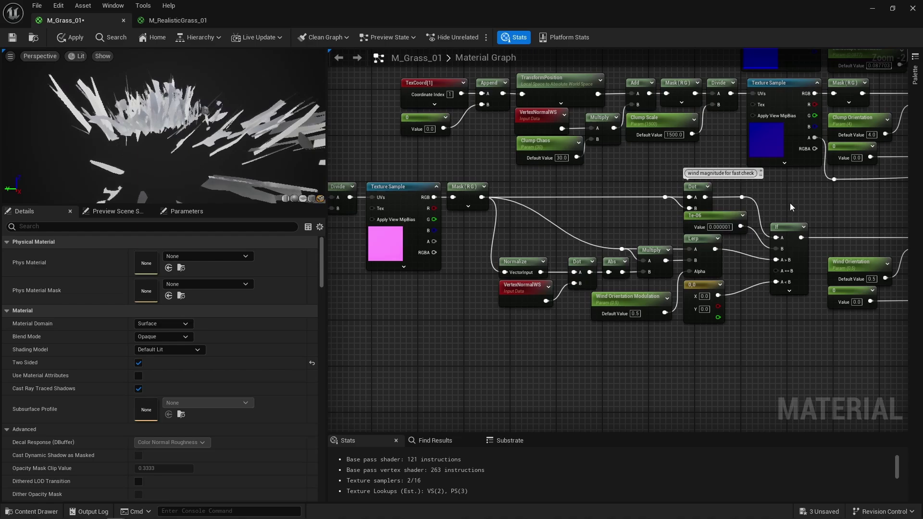
Examine the wind magnitude check and the Normalize, VertexNormalWS and Dot nodes that modulate wind orientation.
left_click_drag(791, 183, 687, 236)
left_click(583, 230)
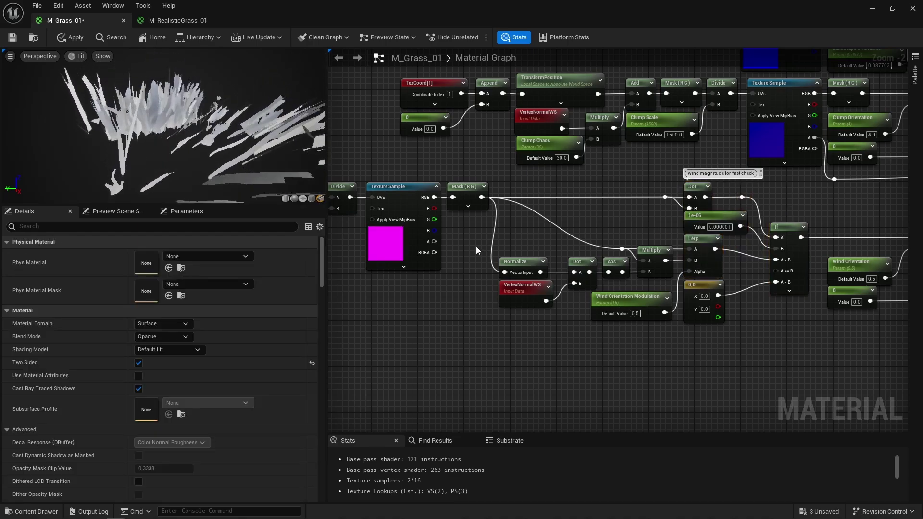
left_click(526, 263)
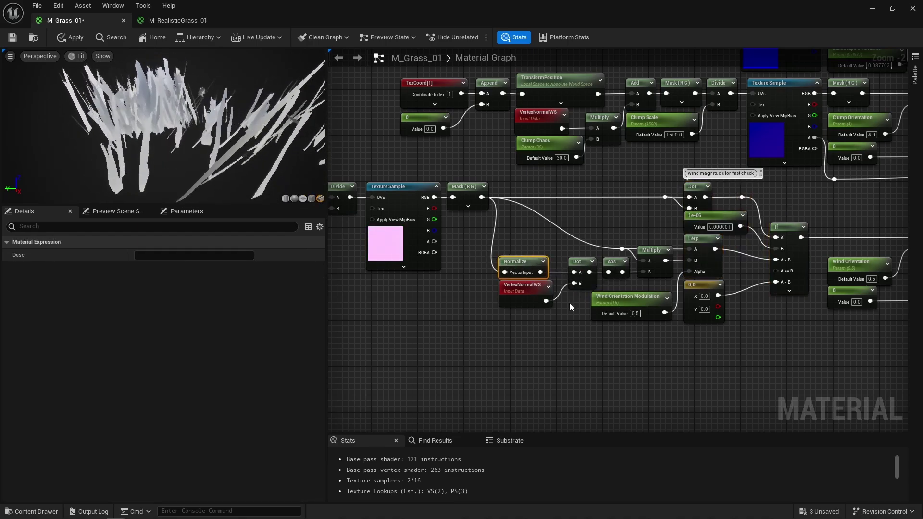
left_click(528, 287)
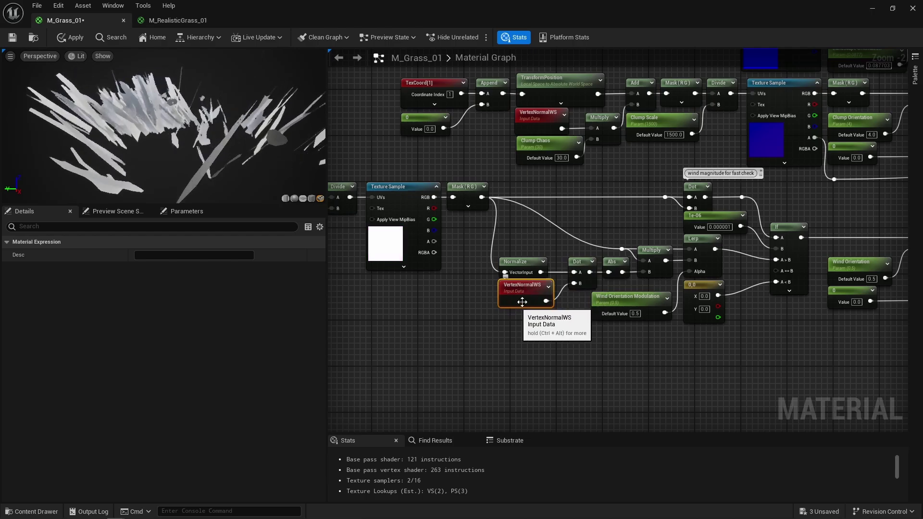
left_click(514, 313)
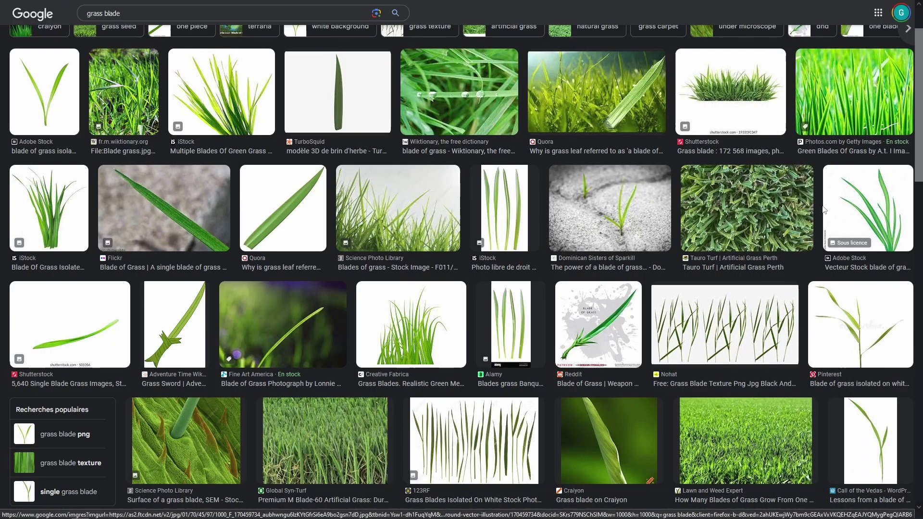
Browse the Google Images results for grass blade references and orbit around the grass patch in the Unreal level.
scroll(823, 209, "down", 2)
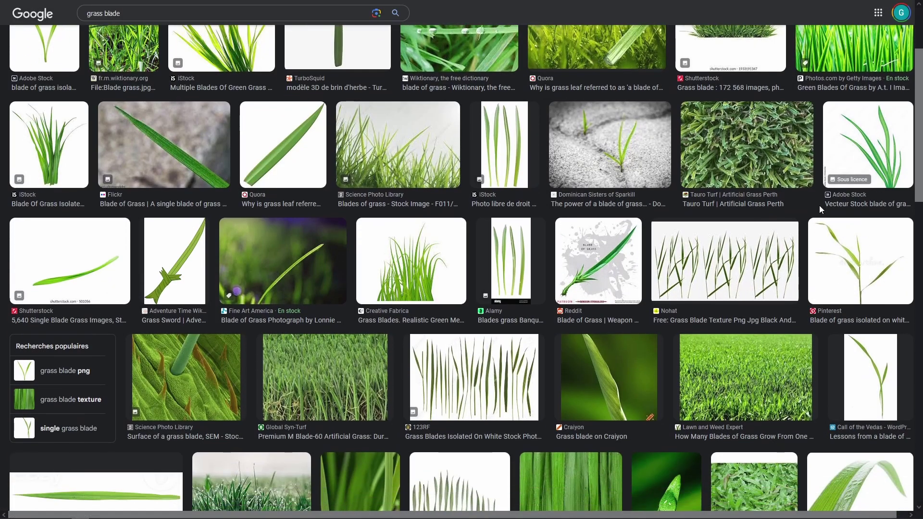
scroll(805, 211, "down", 3)
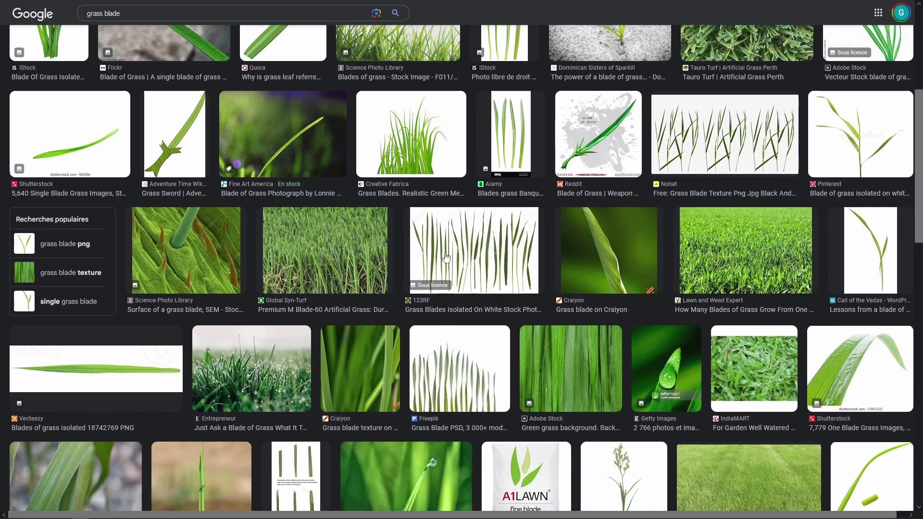
scroll(432, 255, "down", 3)
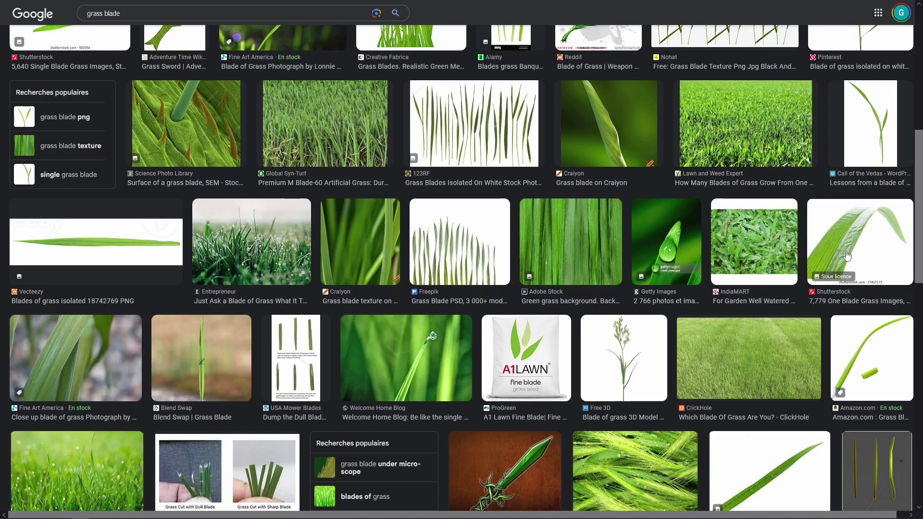
scroll(844, 243, "down", 1)
scroll(842, 232, "down", 1)
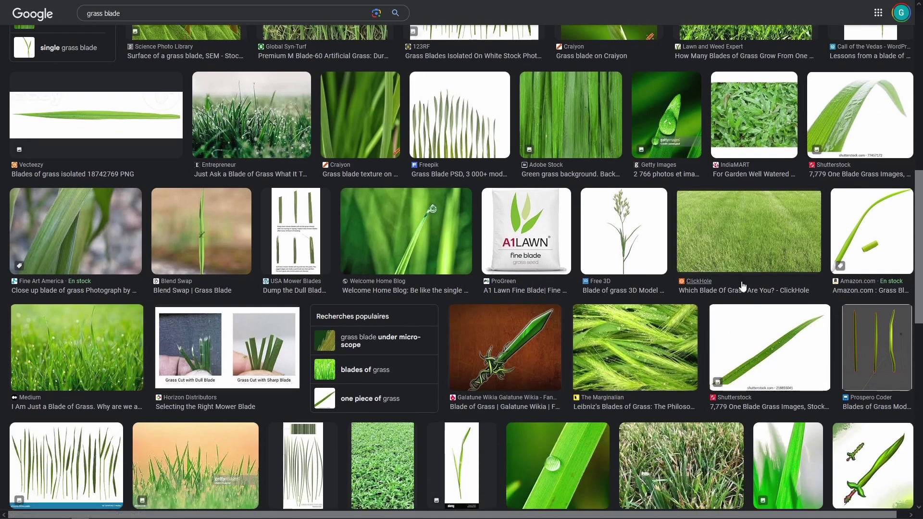
scroll(412, 271, "up", 3)
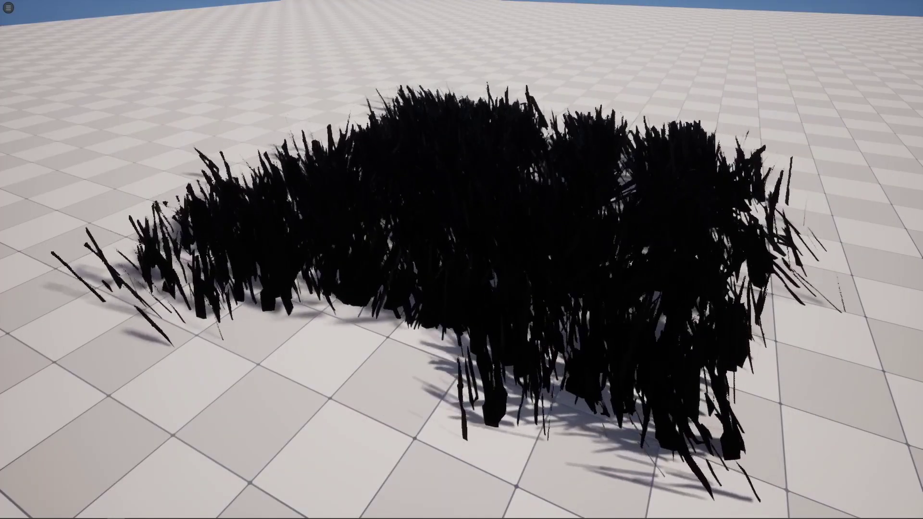
left_click_drag(462, 260, 507, 295, "alt")
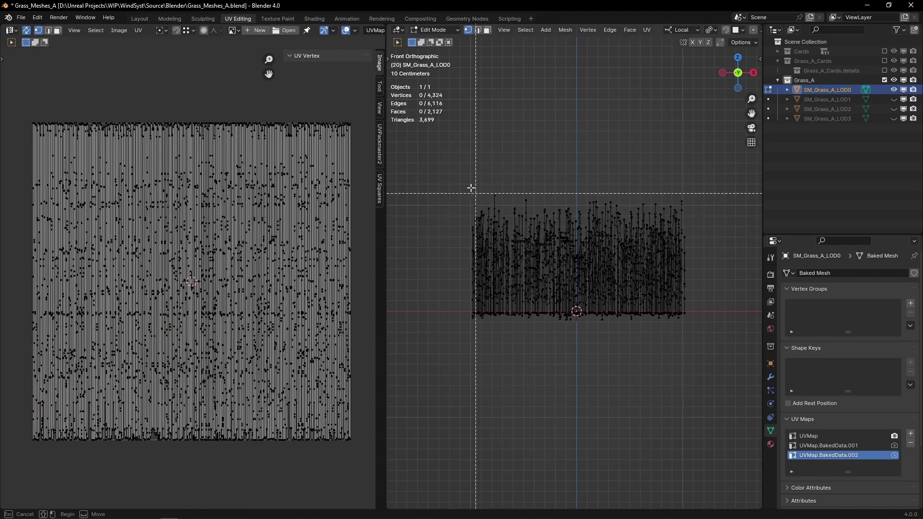
Switch to Blender and box-select the upper and base vertices of SM_Grass_A_LOD0 to inspect their UVMap.BakedData.002 layout.
left_click_drag(471, 188, 692, 274)
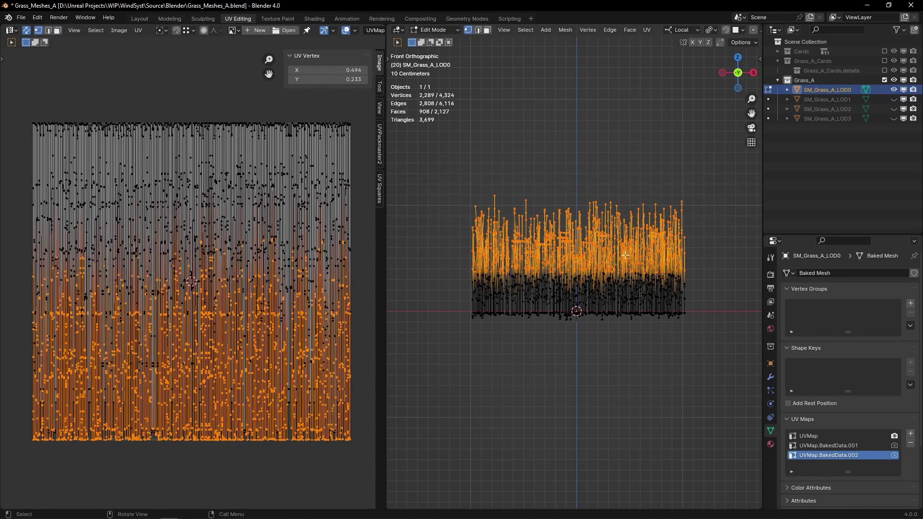
left_click_drag(588, 306, 708, 320, "shift")
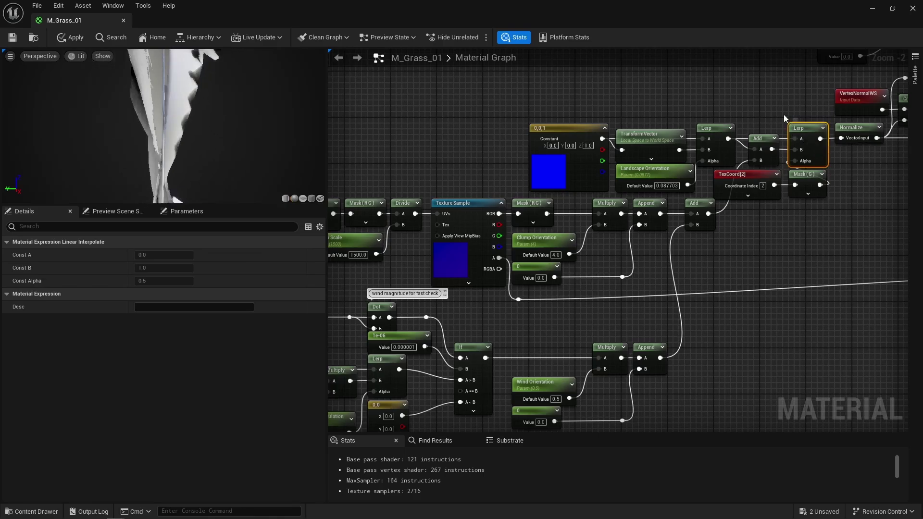
Back in M_Grass_01, examine the landscape orientation Lerp and Add nodes, then the Clump Orientation and Wind Orientation nodes.
left_click_drag(641, 140, 642, 139)
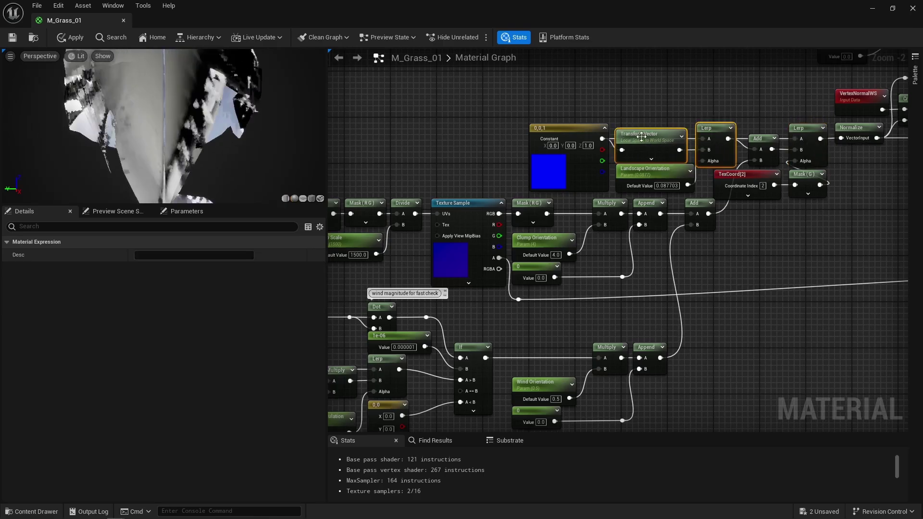
left_click(770, 150)
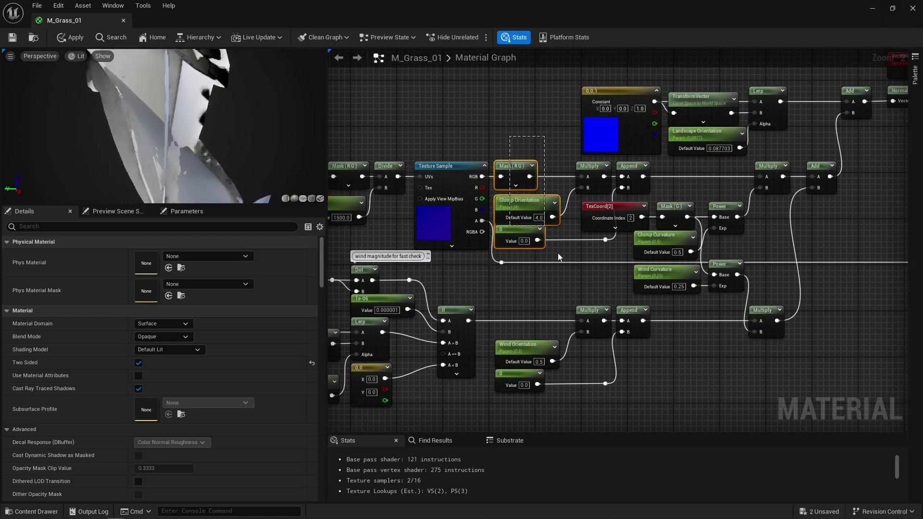
left_click_drag(558, 253, 543, 281)
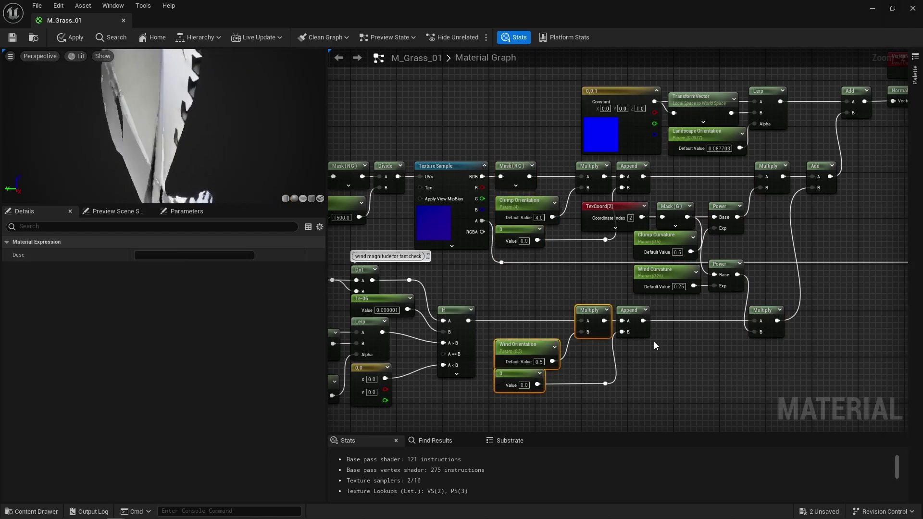
Bring the grass level into view behind the M_Grass_01 graph and set the Wind Curvature default to 1.
left_click_drag(654, 341, 782, 180)
left_click(806, 215)
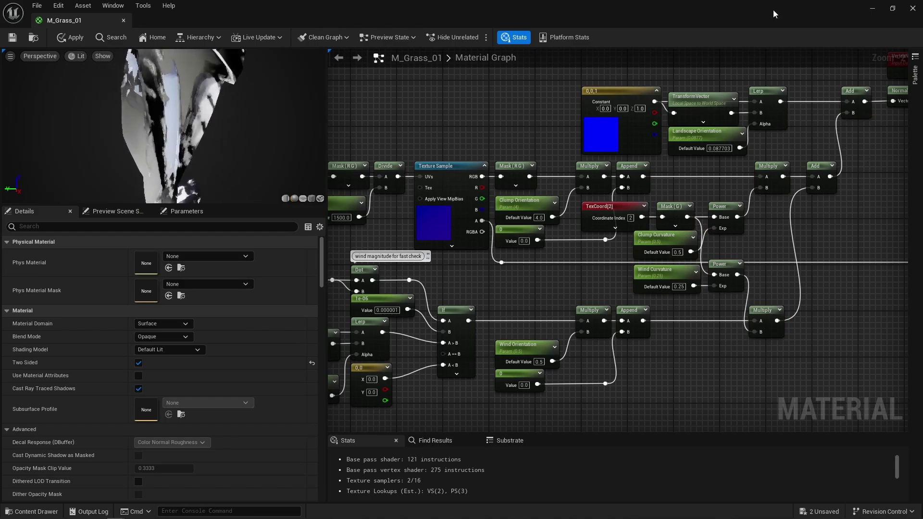
left_click_drag(772, 10, 241, 130)
left_click(248, 405)
type("0")
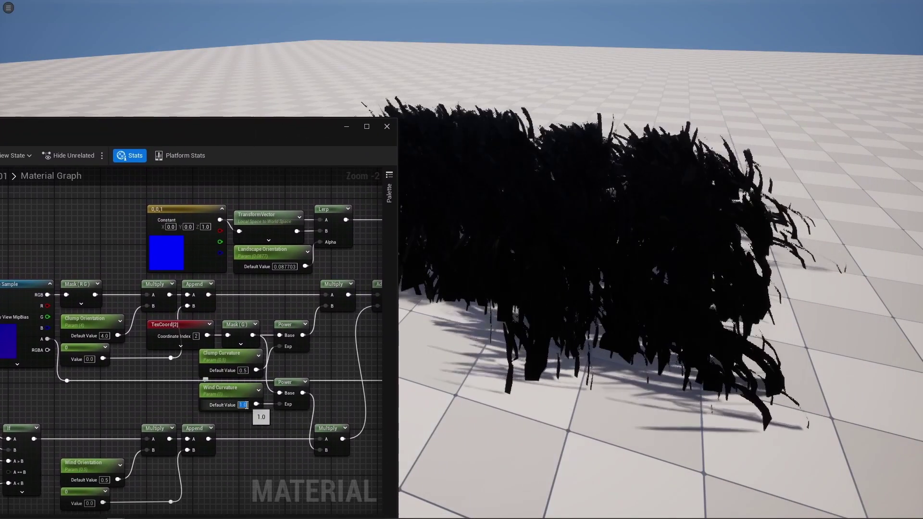
key("Return")
left_click(246, 405)
type("1")
key("Return")
Set the Clump Curvature default to 4 and then 8, and the Wind Curvature default to 8.
left_click(242, 370)
type("4")
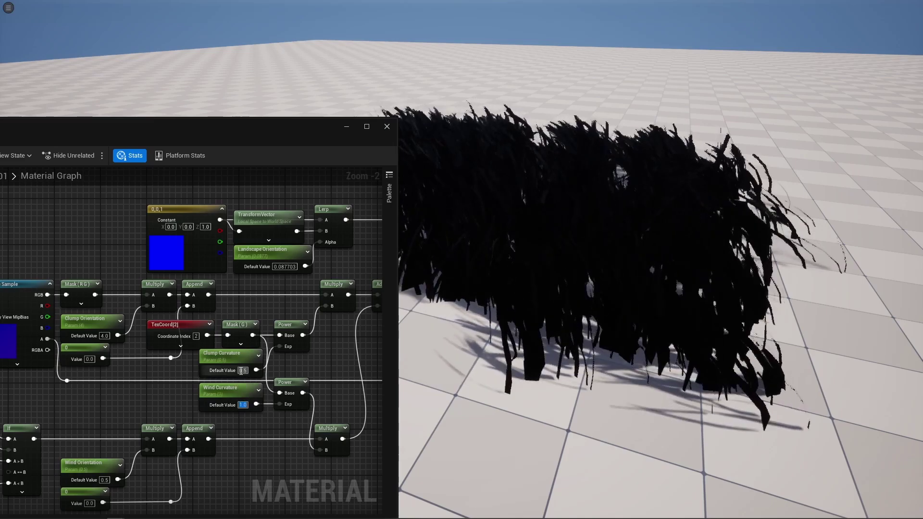
key("Return")
left_click(241, 370)
type("8")
key("Return")
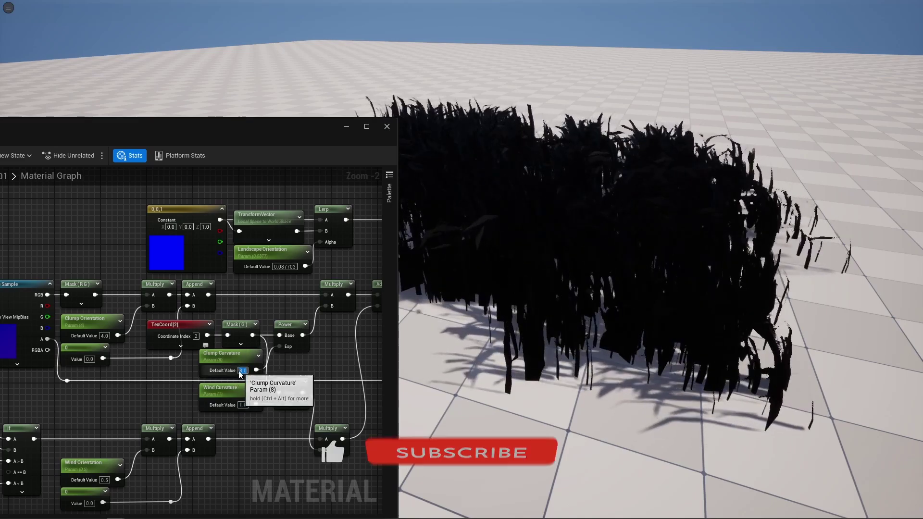
left_click(243, 404)
type("8")
key("Return")
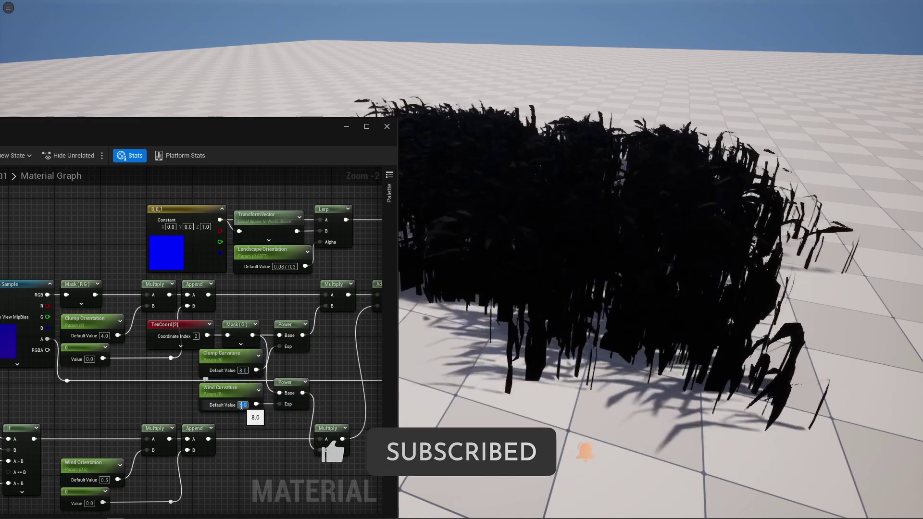
key("Return")
Set the Clump Curvature default to 0.5 and the Wind Curvature default to 0.25.
left_click(242, 370)
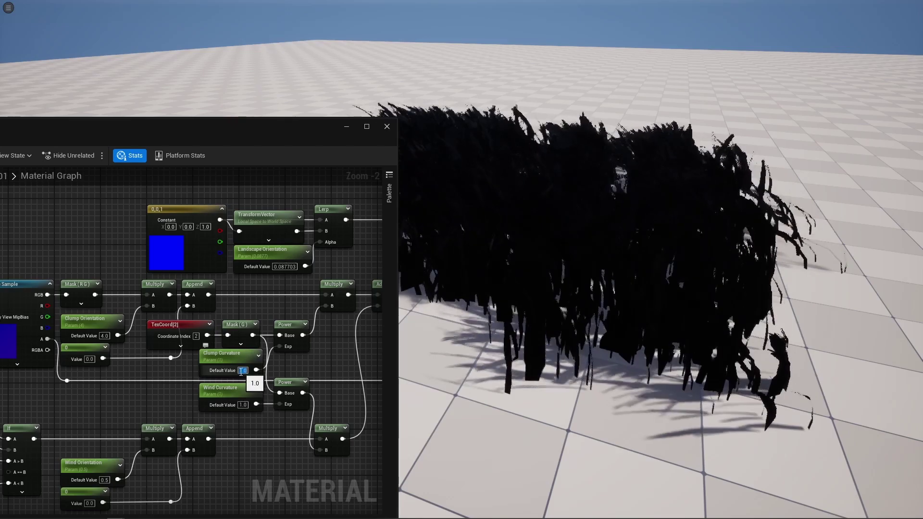
type("0")
key("Return")
left_click(243, 405)
type("0")
key("Return")
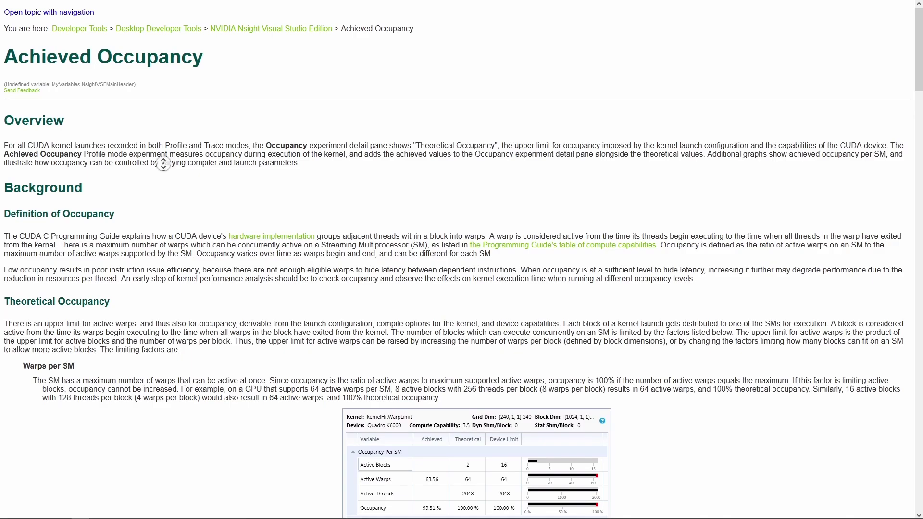
Read the NVIDIA Achieved Occupancy page down to the causes of low achieved occupancy.
scroll(163, 211, "down", 20)
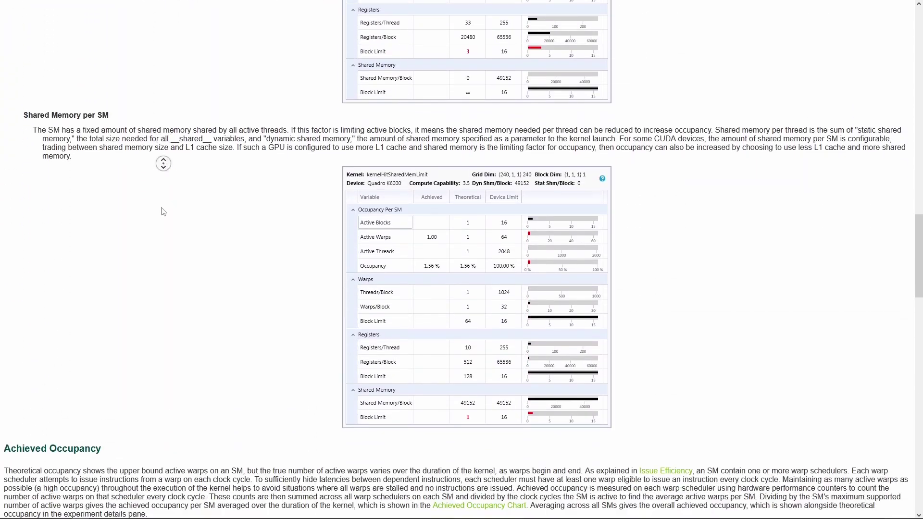
scroll(164, 211, "down", 8)
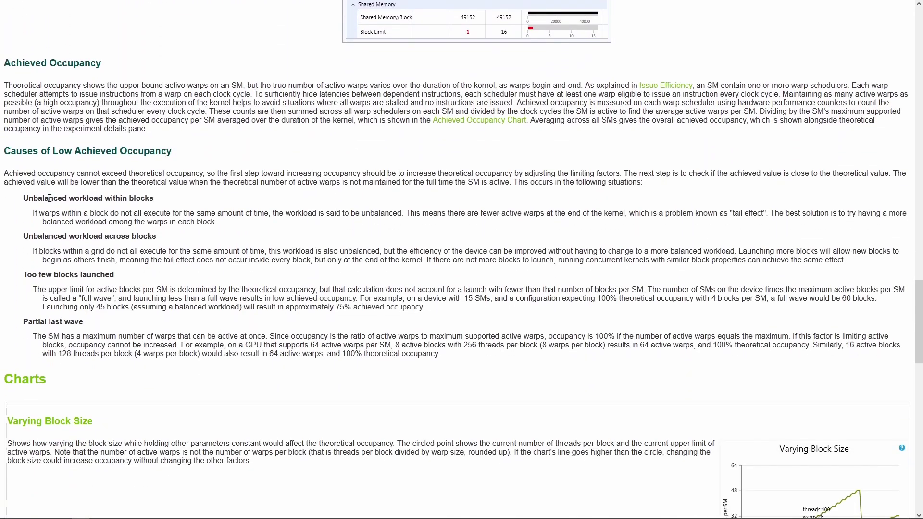
left_click_drag(49, 198, 84, 322)
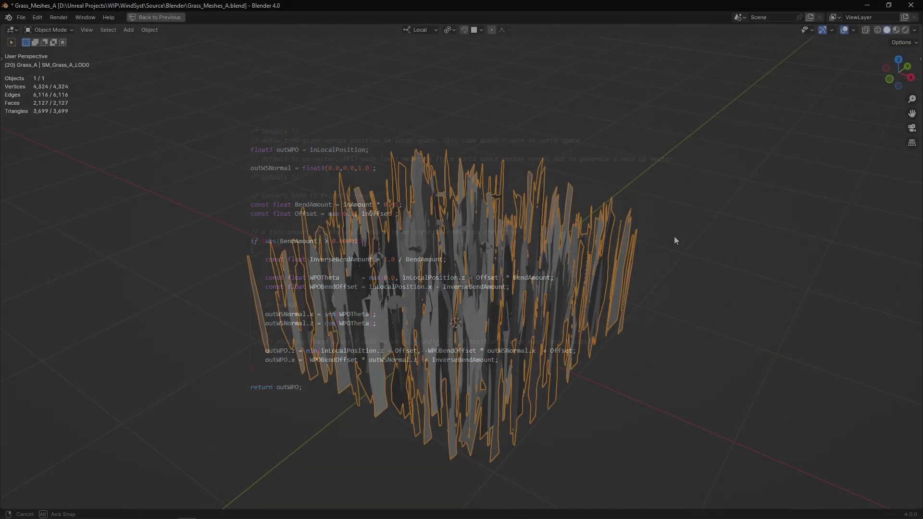
Orbit around SM_Grass_A_LOD0 in Blender and examine M_Grass_01's GrassBend node with its Bend Amount and Bend Offset parameters.
middle_click_drag(673, 236, 651, 241)
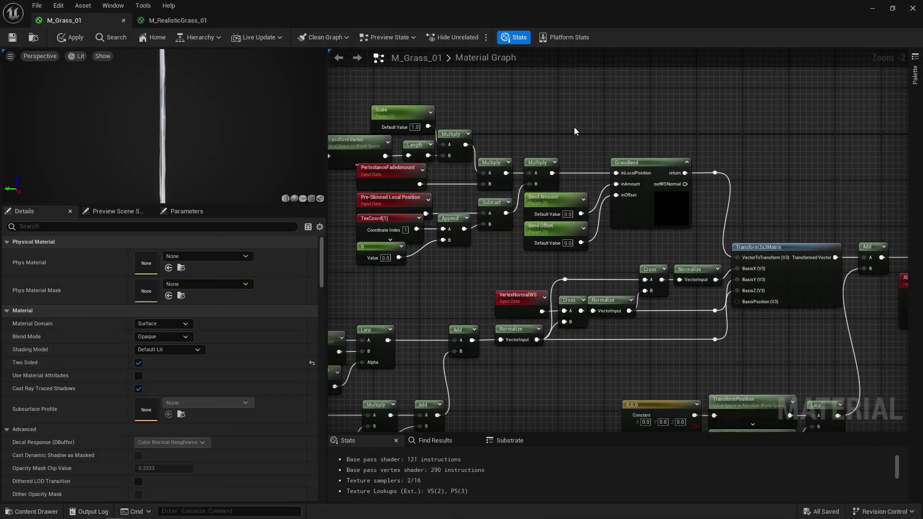
left_click_drag(574, 127, 680, 227)
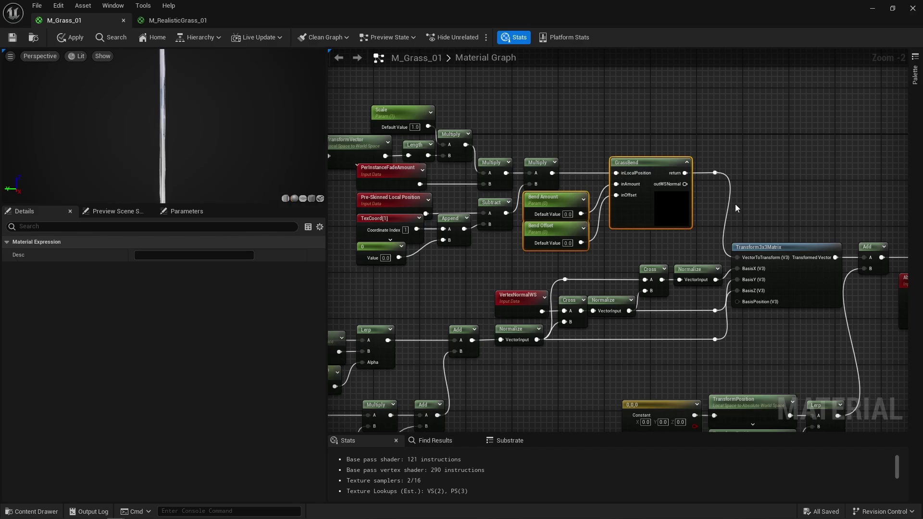
left_click_drag(810, 316, 813, 317)
left_click(813, 317)
With the grass level in view, adjust the Bend Amount default to about 1.56 and then about 0.96.
left_click_drag(722, 15, 697, 270)
left_click(624, 452)
left_click_drag(361, 269, 363, 248)
left_click_drag(276, 500, 298, 500)
right_click_drag(690, 164, 690, 225)
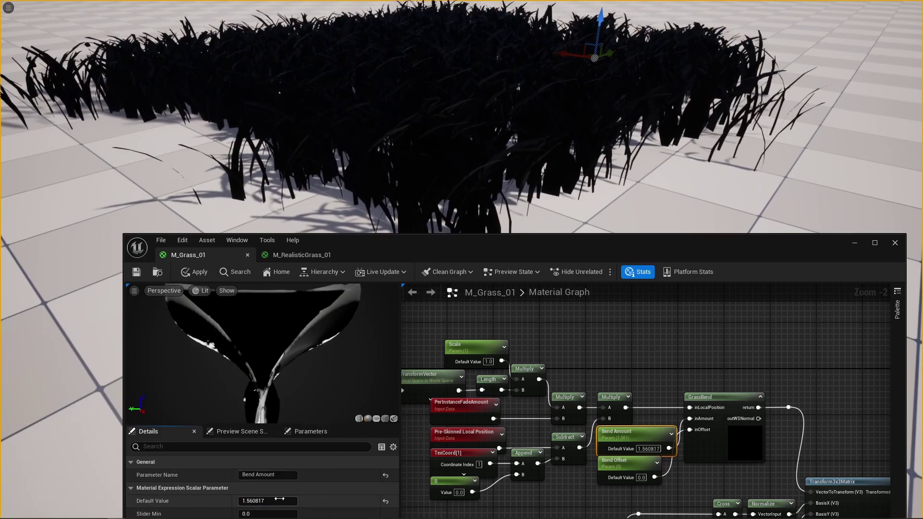
mouse_move(278, 499)
left_mouse_down()
mouse_move(289, 500)
mouse_move(269, 499)
mouse_move(279, 500)
left_mouse_up()
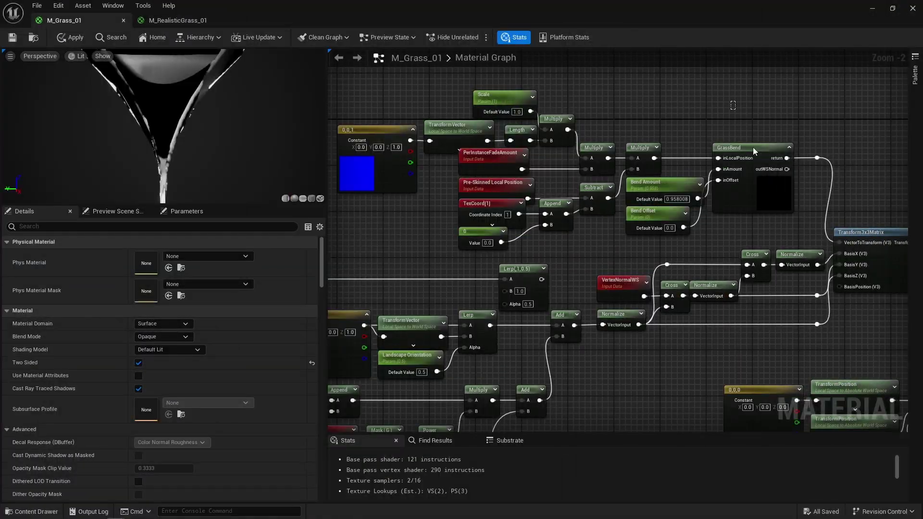
Inspect the GrassBend custom node's code, highlighting the outWSNormal sine and cosine lines.
left_click(780, 206)
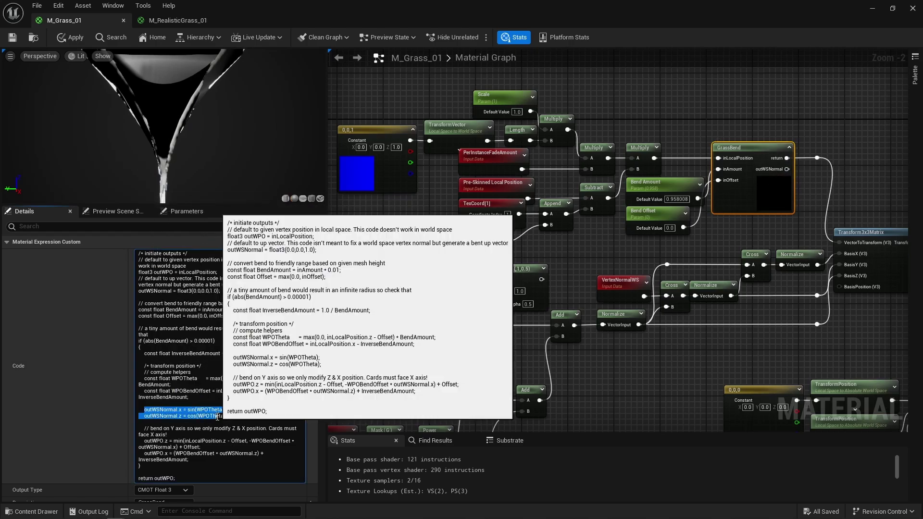
left_click_drag(143, 409, 218, 416)
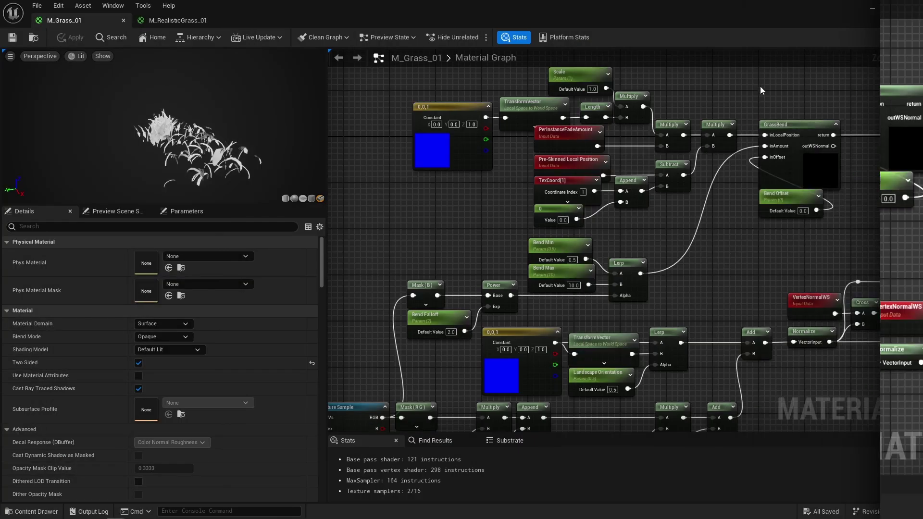
left_click(791, 146)
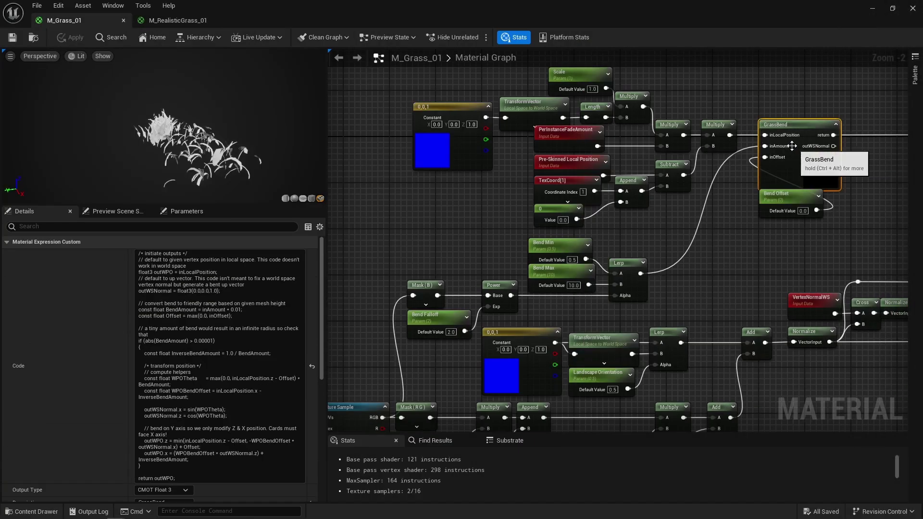
Examine the Mask, Power and Lerp nodes that drive the bend amount through Bend Falloff, Bend Min and Bend Max.
left_click_drag(569, 287, 423, 251)
right_click_drag(422, 252, 505, 191)
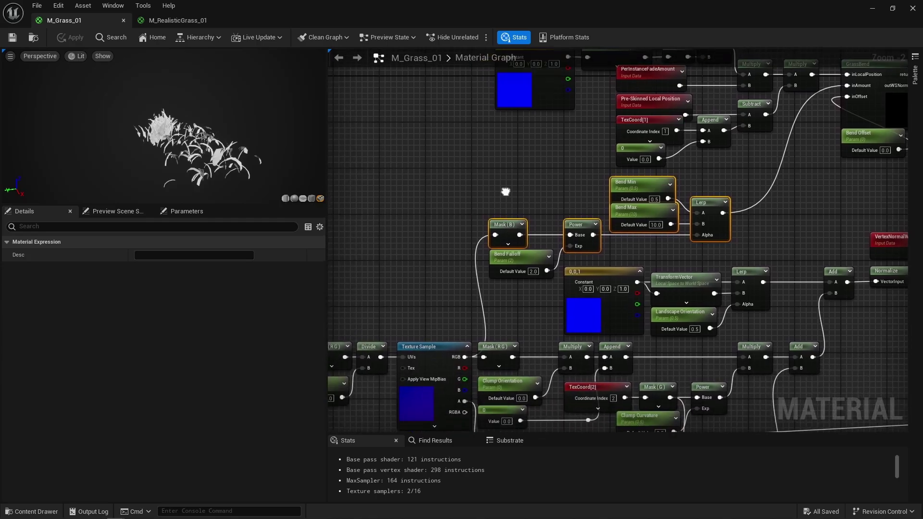
left_click(637, 254)
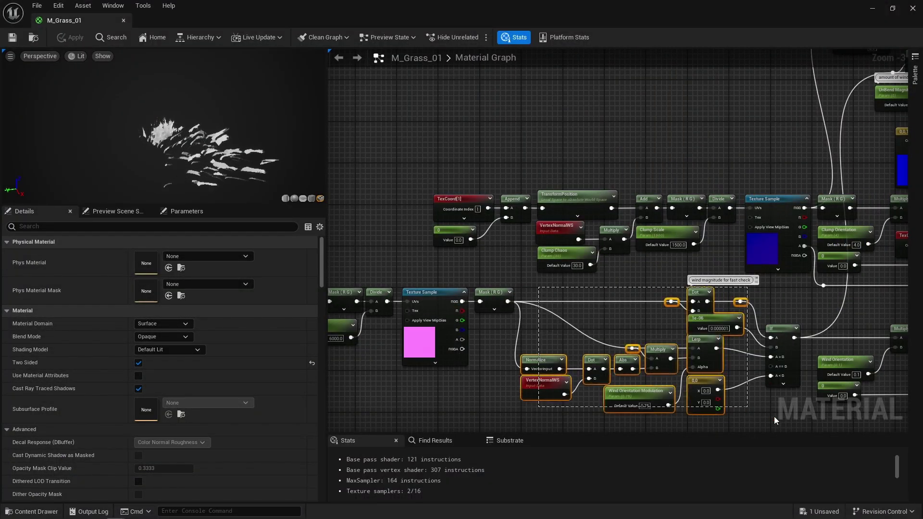
Examine the wind magnitude nodes and the Dot, Divide, Saturate, Power and 1-x unbend chain, and orbit around the grass patch.
left_click_drag(774, 416, 774, 417)
right_click_drag(794, 291, 551, 416)
scroll(667, 163, "up", 2)
left_click_drag(671, 159, 694, 202)
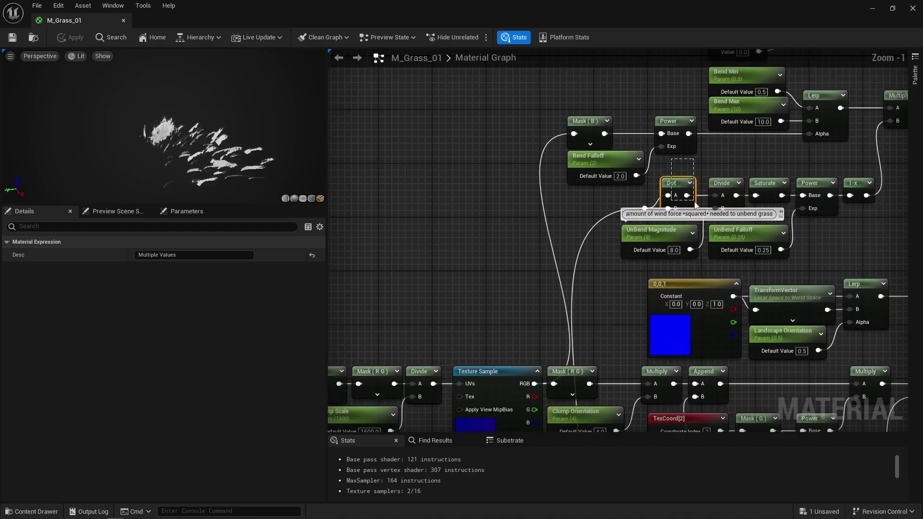
left_click_drag(716, 152, 859, 203)
right_click_drag(859, 203, 763, 292)
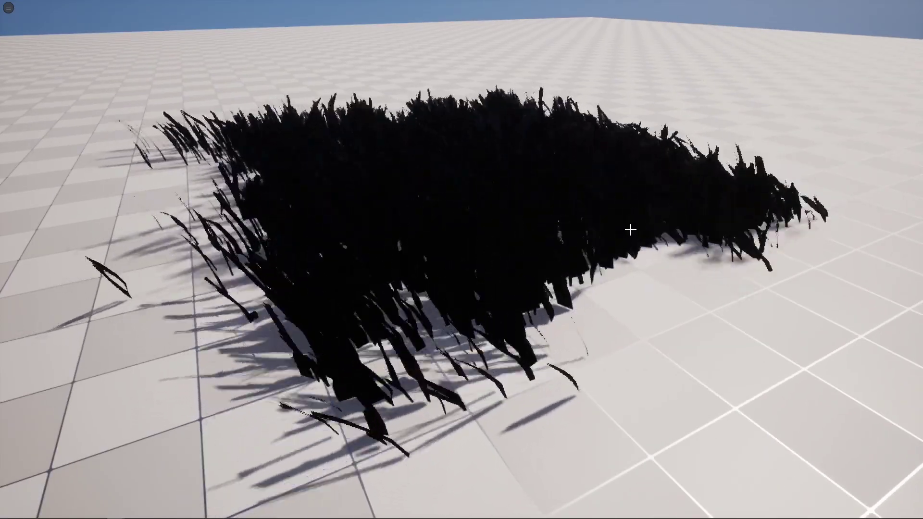
left_click_drag(630, 230, 827, 214, "alt")
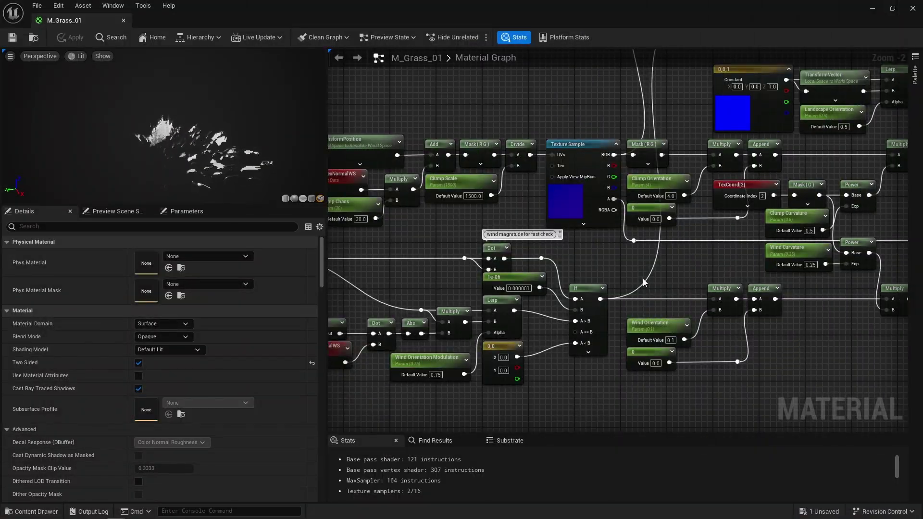
Examine the wind If node and the clump orientation and curvature branches through to Normalize, and orbit around the grass patch.
left_click(585, 318)
right_click_drag(639, 292, 532, 302)
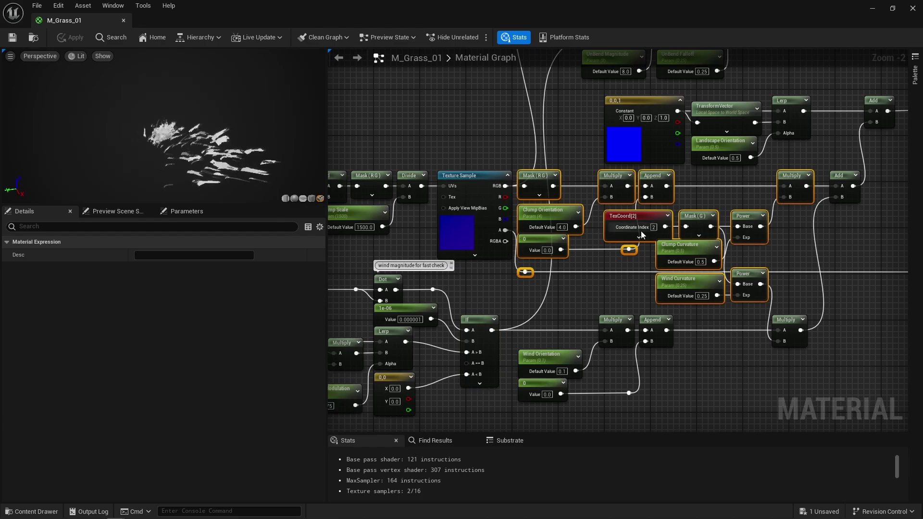
left_click(726, 201)
right_click_drag(725, 201, 616, 219)
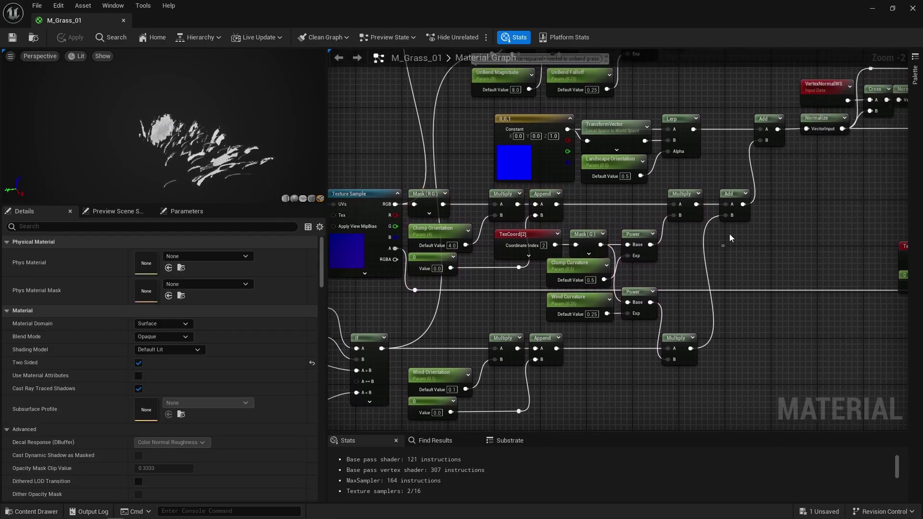
left_click(726, 219)
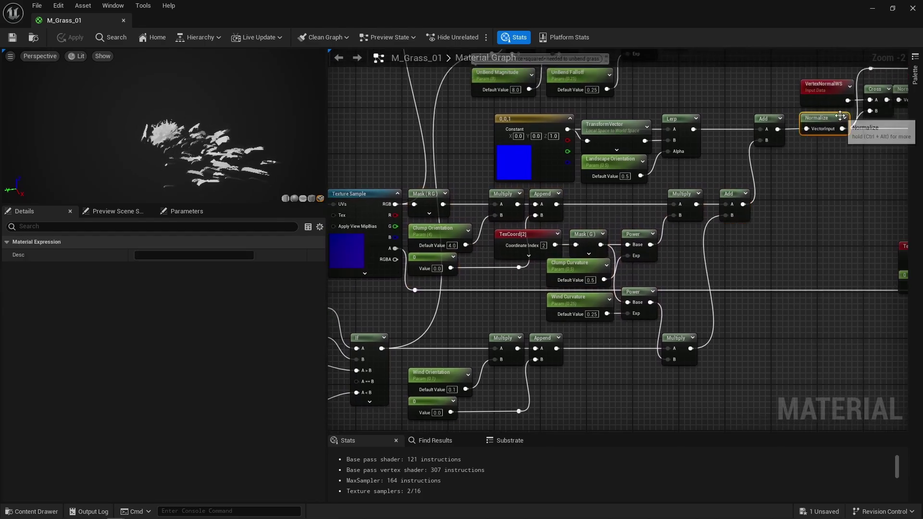
left_click(805, 184)
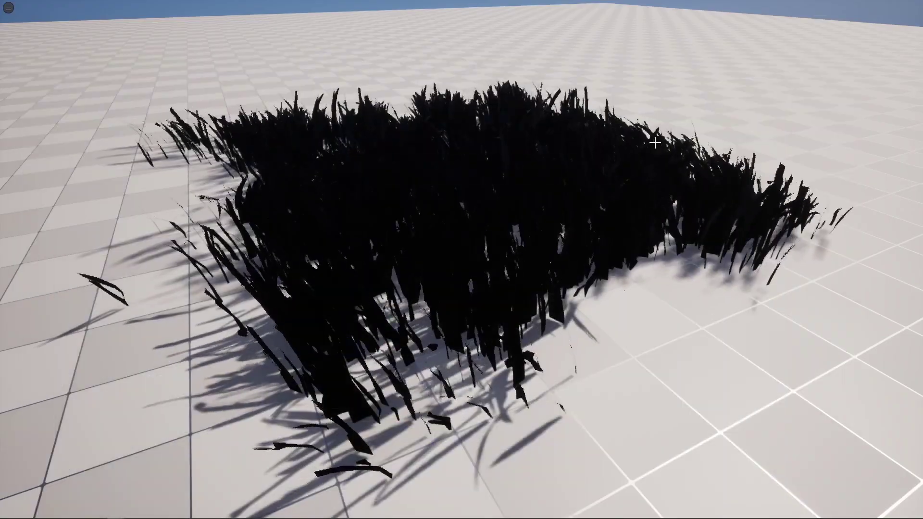
right_click_drag(618, 215, 541, 231)
mouse_move(541, 231)
left_mouse_down("alt")
mouse_move(447, 228)
mouse_move(468, 201)
mouse_move(569, 206)
mouse_move(596, 188)
mouse_move(630, 188)
mouse_move(654, 190)
mouse_move(660, 202)
mouse_move(610, 236)
mouse_move(548, 238)
left_mouse_up("alt")
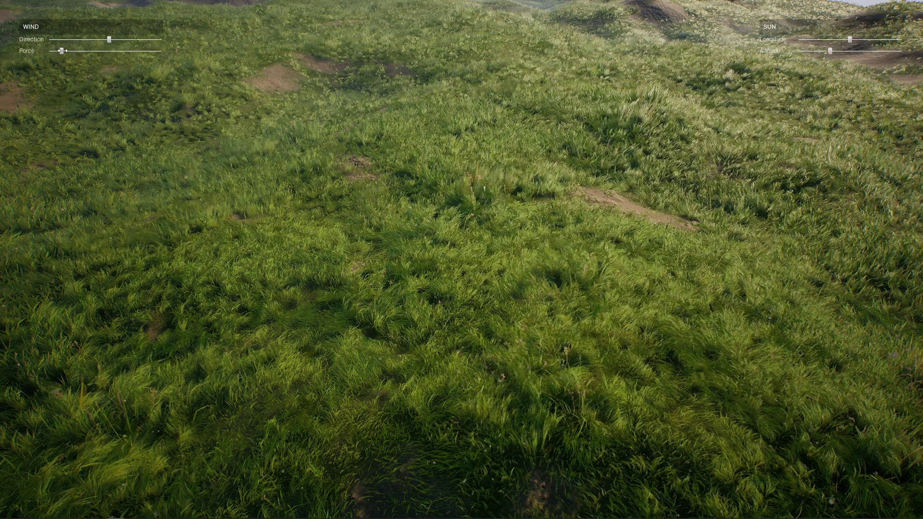
Increase the wind Force in the landscape demo scene and inspect the textured grass mesh from several angles.
left_click_drag(62, 50, 150, 47)
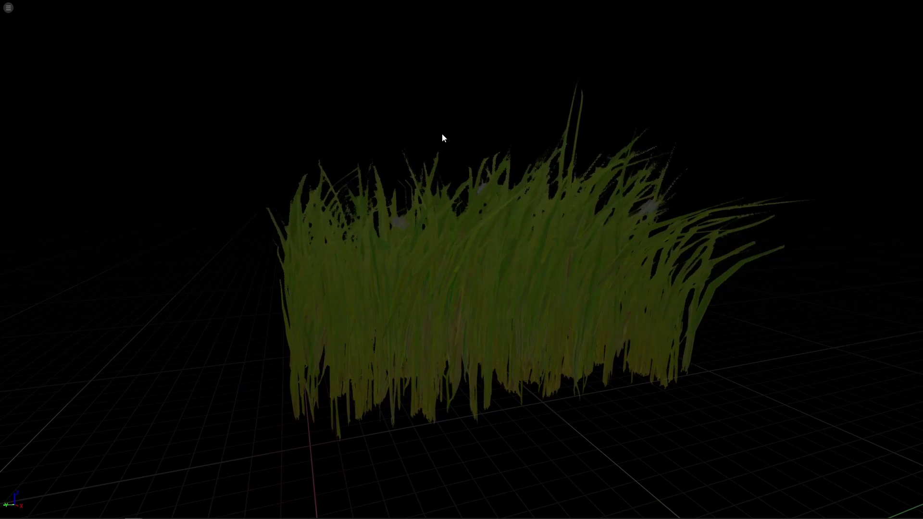
left_click_drag(423, 139, 202, 99)
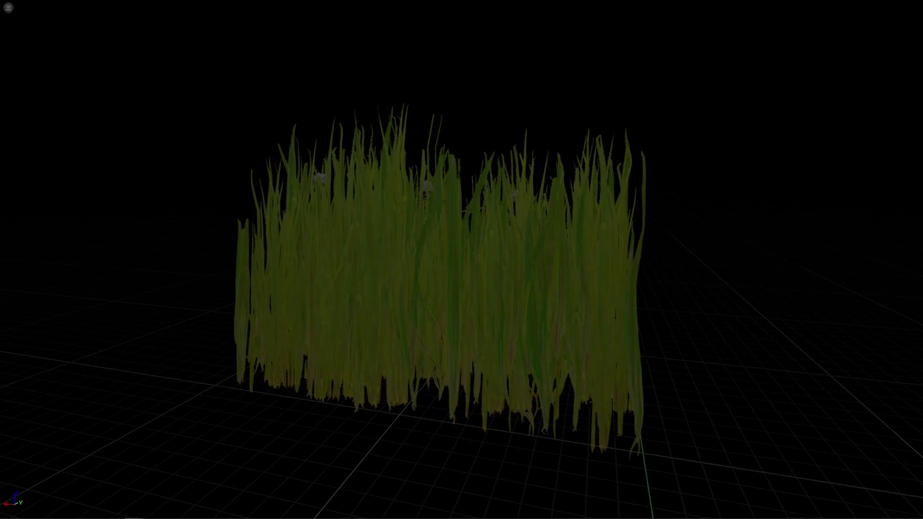
left_click_drag(461, 259, 851, 258)
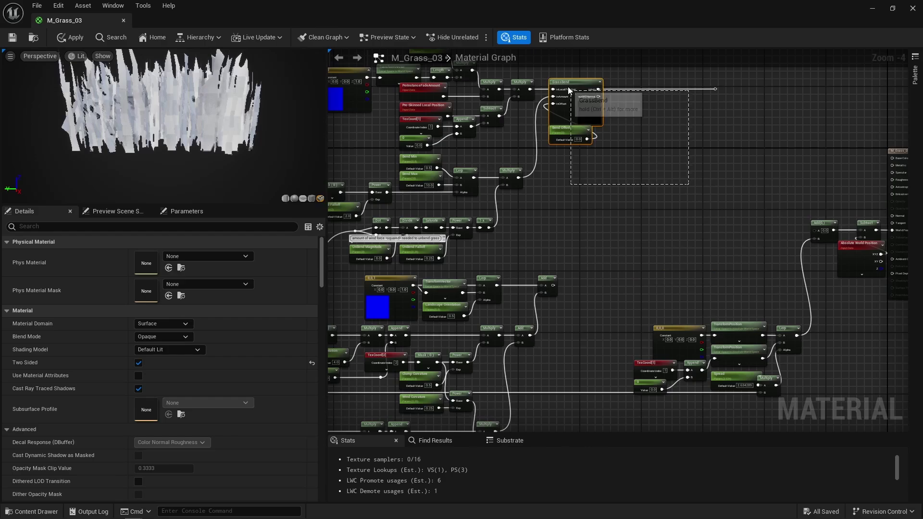
Delete the GrassBend node, its Bend Offset parameter and the leftover reroute node in M_Grass_03.
left_click_drag(568, 88, 559, 84)
key("Delete")
left_click_drag(694, 107, 755, 84)
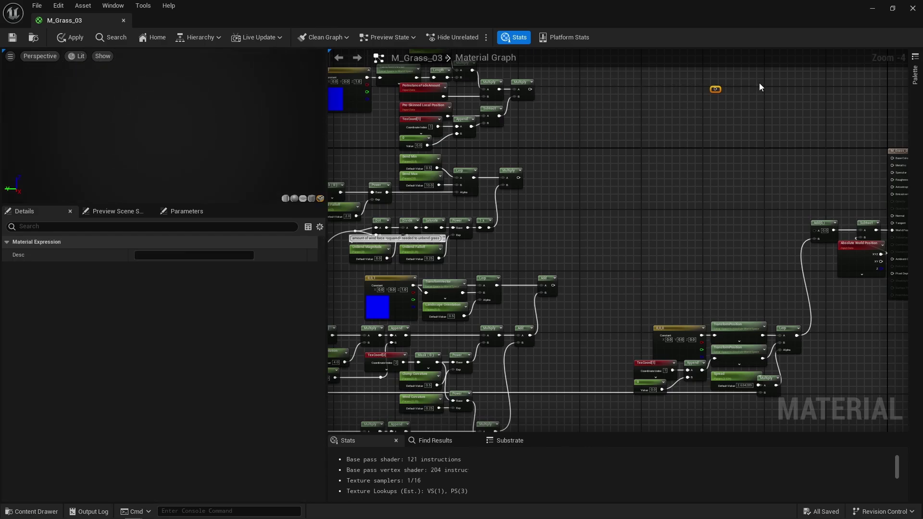
key("Delete")
Delete the bend range, bend falloff, unbend and landscape orientation nodes above the clump orientation branch.
right_click_drag(552, 171, 744, 136)
left_click_drag(741, 133, 489, 223)
key("Delete")
left_click_drag(563, 211, 797, 255)
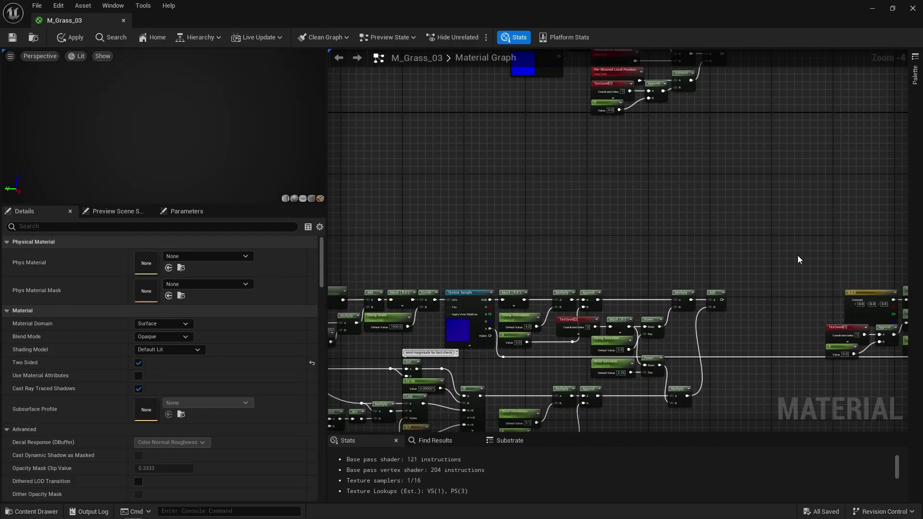
right_click_drag(797, 255, 578, 330)
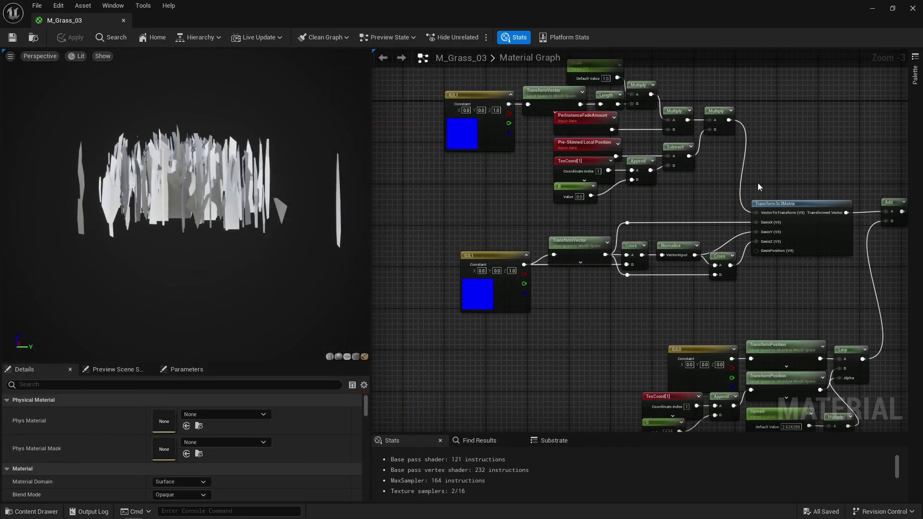
Examine the Transform3x3Matrix node and the 0,0,1 constant with View Space to World Space transform feeding its basis vectors.
left_click(811, 228)
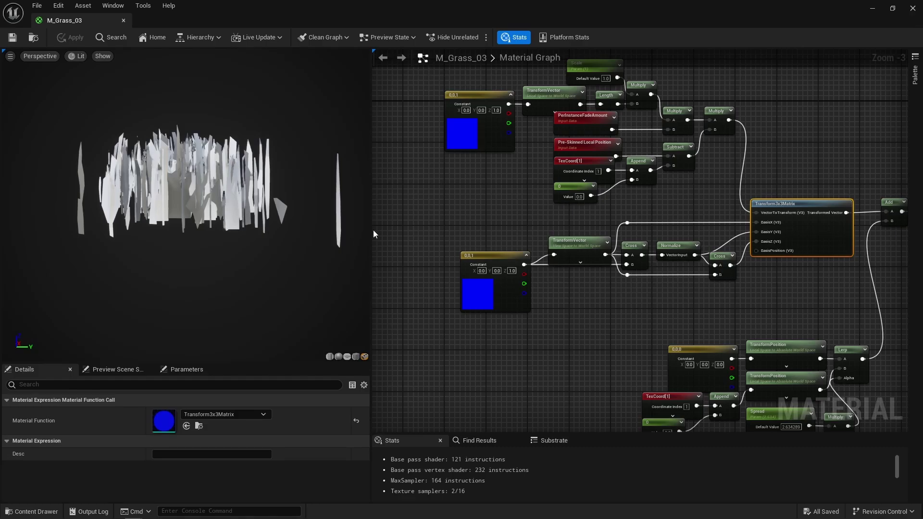
left_click(479, 338)
scroll(497, 310, "up", 3)
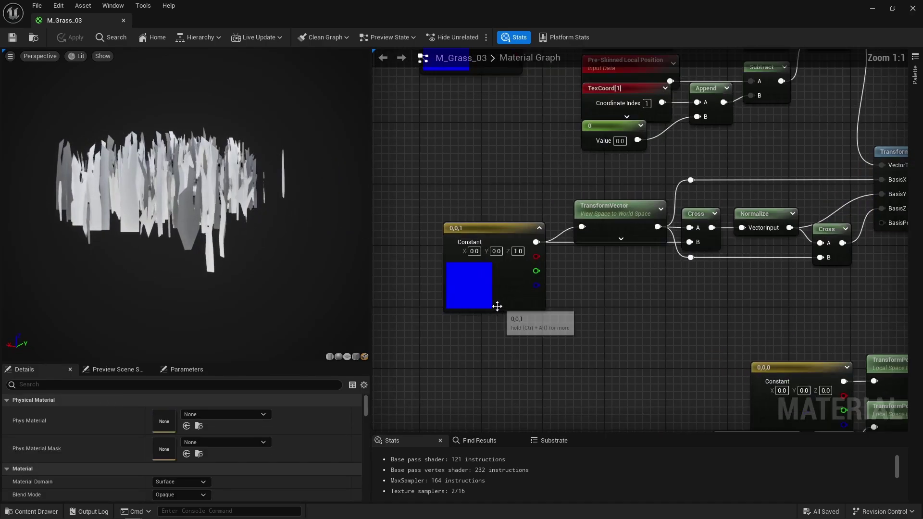
Examine the View Space to World Space TransformVector, the Cross and Normalize nodes building the basis vectors, and the grass preview from another angle.
left_click(495, 228)
left_click(595, 215)
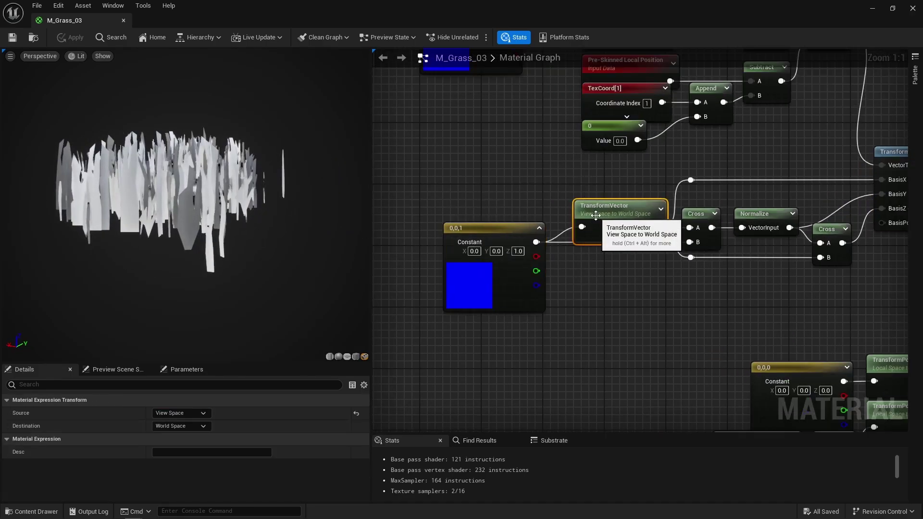
right_click_drag(661, 287, 549, 293)
left_click_drag(690, 179, 690, 179)
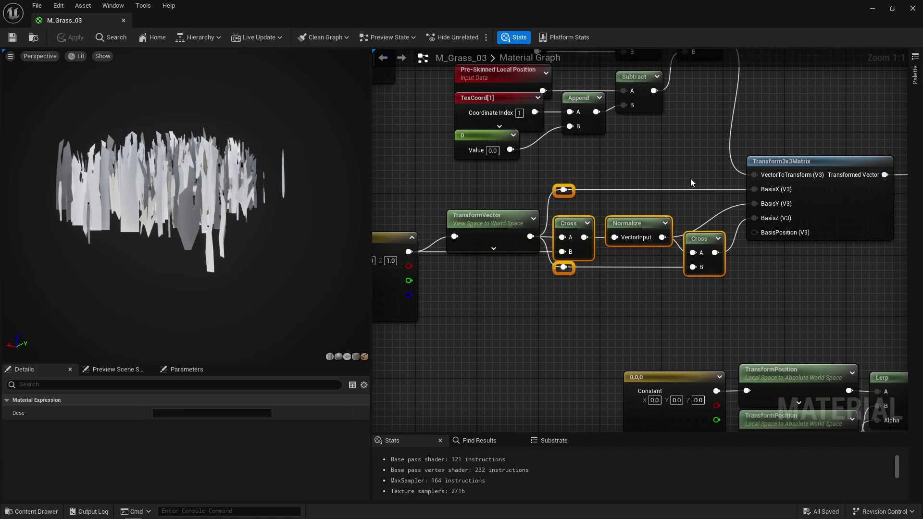
left_click(689, 179)
left_click_drag(183, 206, 317, 237)
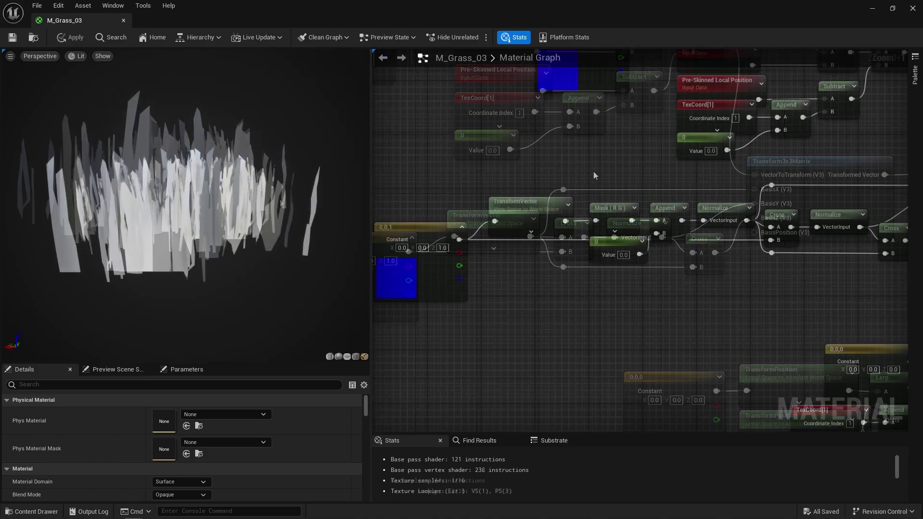
Examine the Mask (R G), Append with 0 and Normalize nodes placed after the TransformVector.
left_click_drag(593, 171, 666, 272)
left_click(666, 272)
left_click(730, 208)
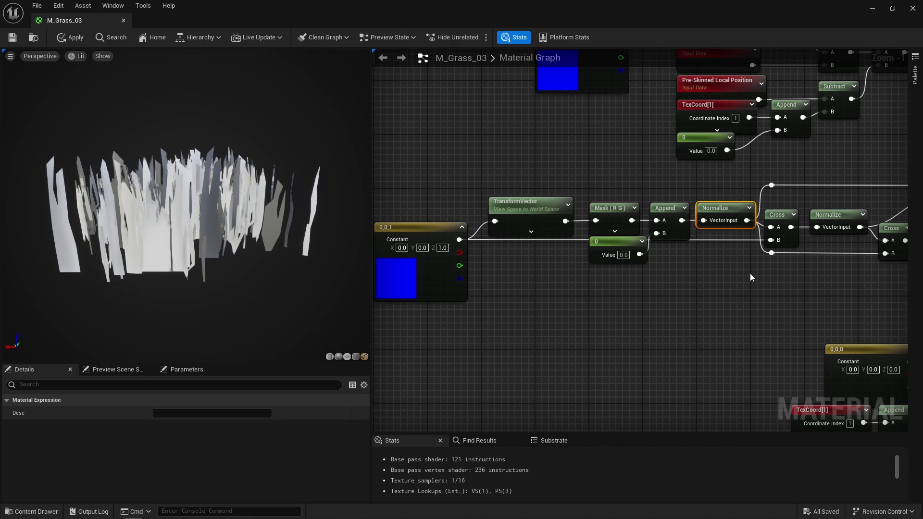
left_click(750, 273)
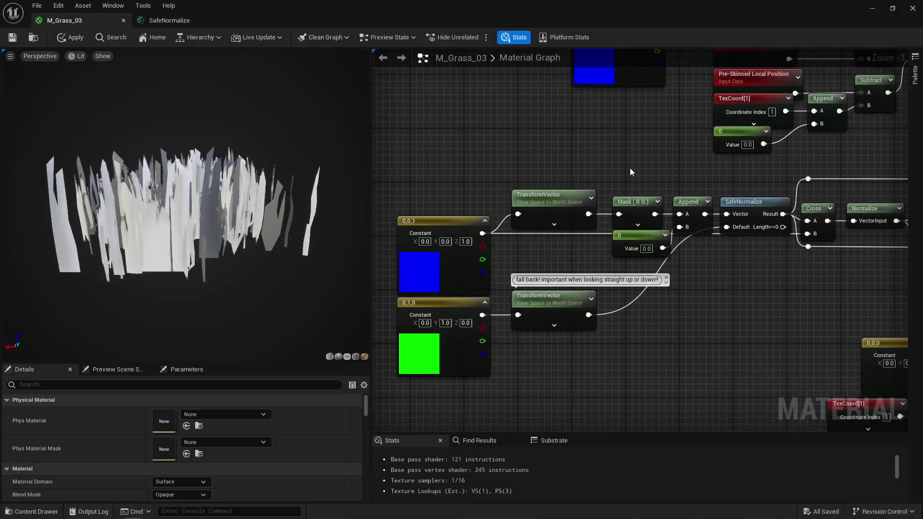
Inspect the SafeNormalize function and the 0,1,0 fallback vector feeding its Default input in M_Grass_03, and view the grass from another angle.
double_click(743, 201)
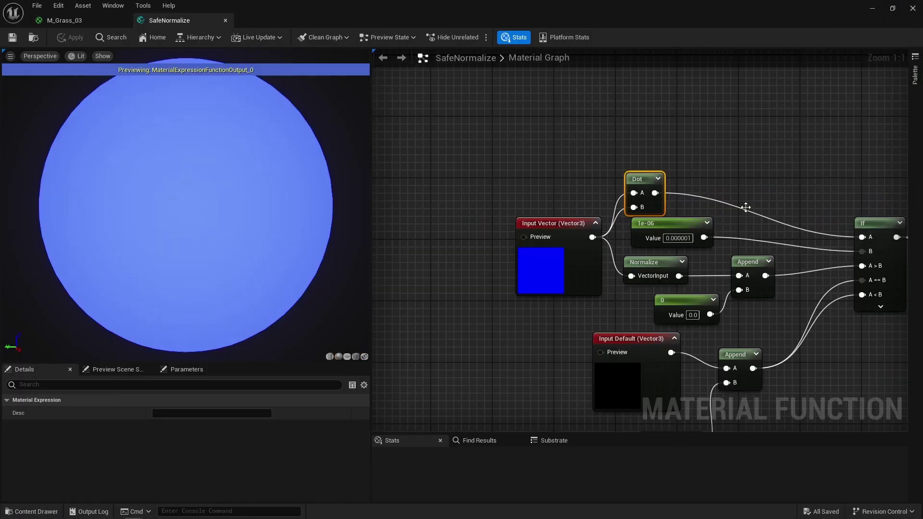
left_click(72, 20)
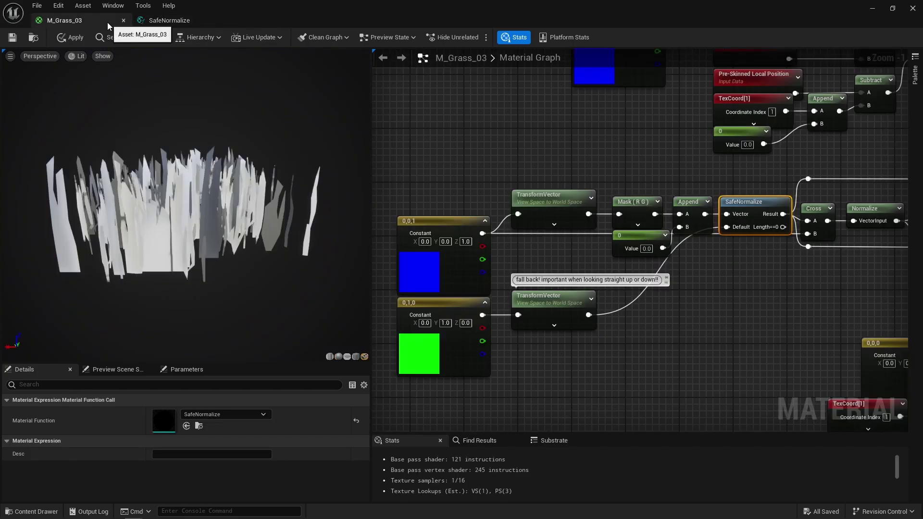
left_click_drag(483, 321, 576, 354)
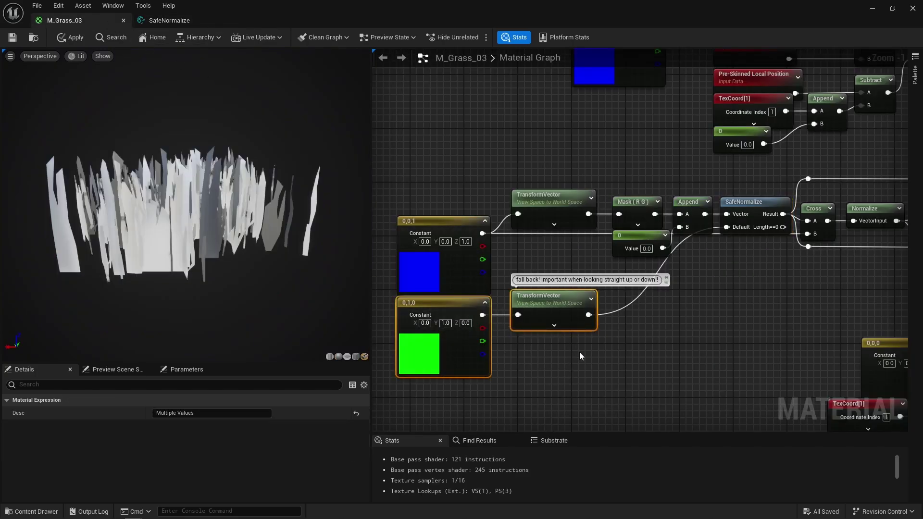
left_click(578, 355)
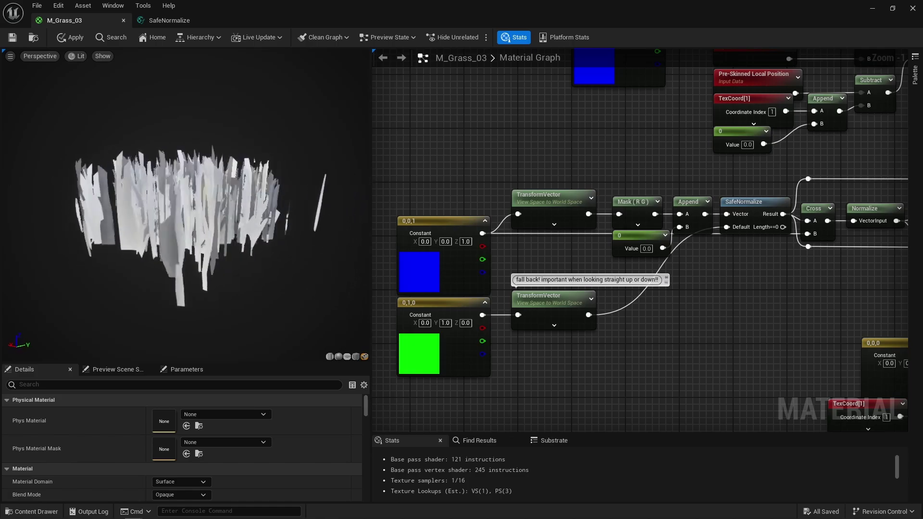
left_click_drag(185, 207, 298, 223)
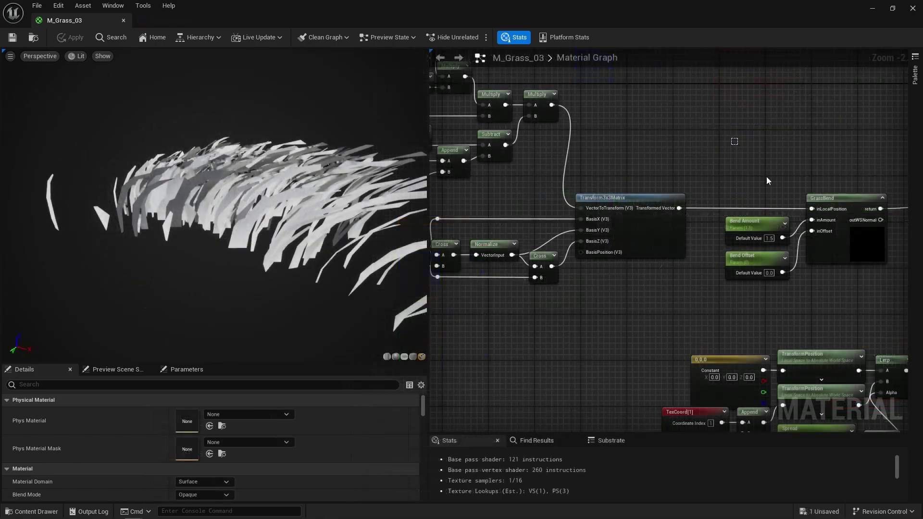
Examine the GrassBend node with its Bend Amount and Bend Offset parameters, and orbit the preview to inspect the grass cards.
left_click_drag(766, 177, 851, 272)
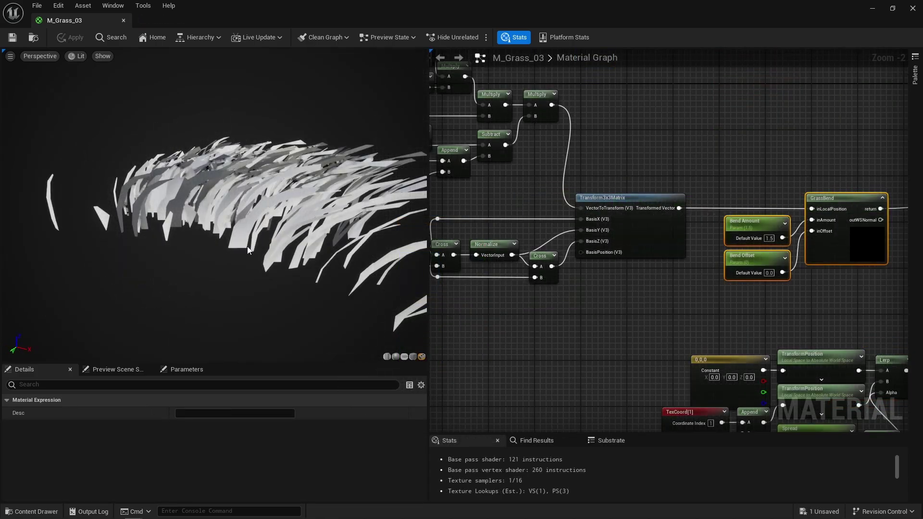
left_click_drag(253, 238, 418, 270)
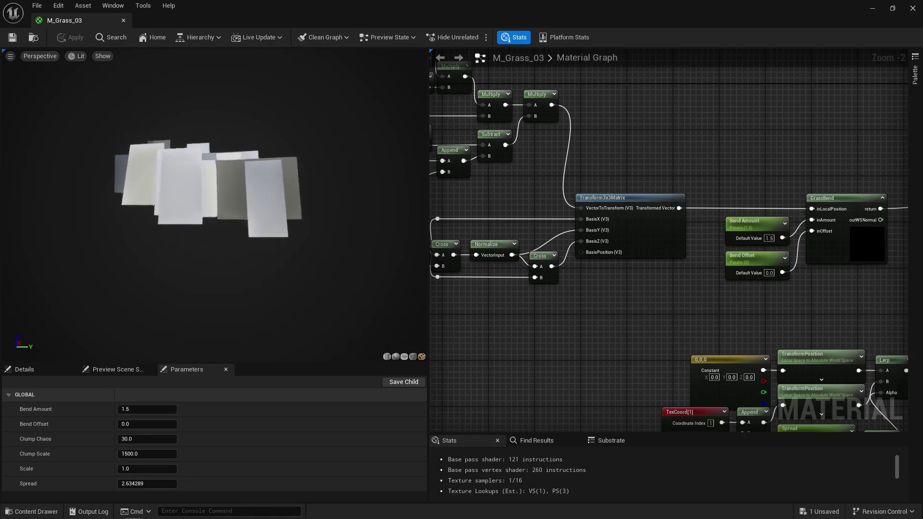
left_click_drag(158, 206, 317, 208)
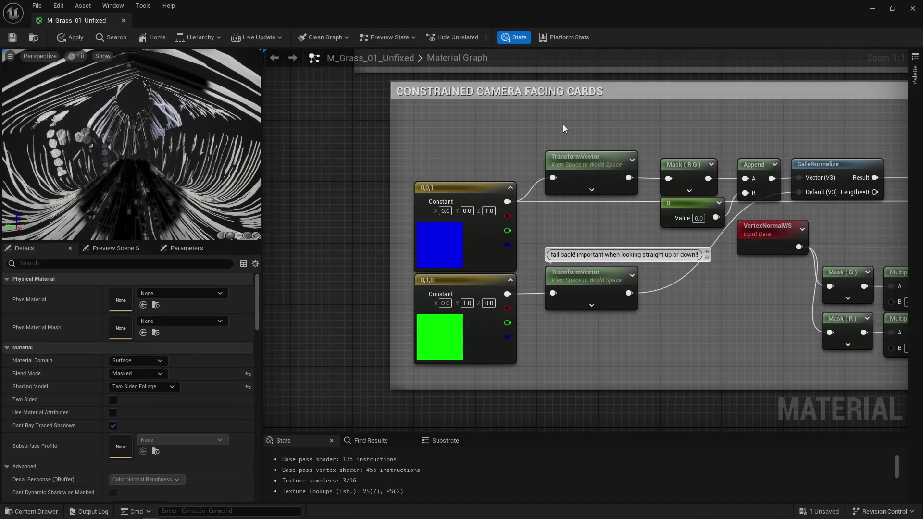
Examine the two View Space to World Space TransformVector nodes in the Constrained Camera Facing Cards group of M_Grass_01_Unfixed.
left_click_drag(563, 125, 581, 329)
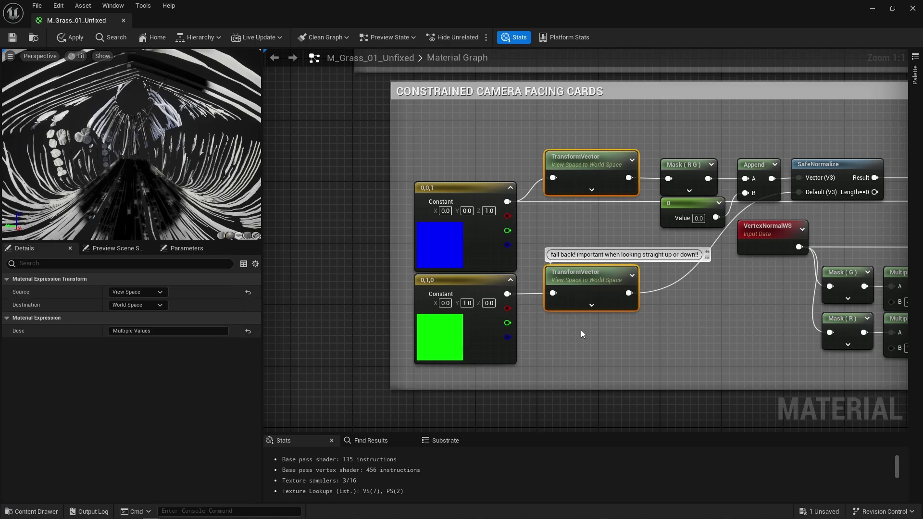
Set the Forced Lod Model of SM_Grass_A_18 in the Lvl_Test level to 0 and view the grass.
left_click(580, 330)
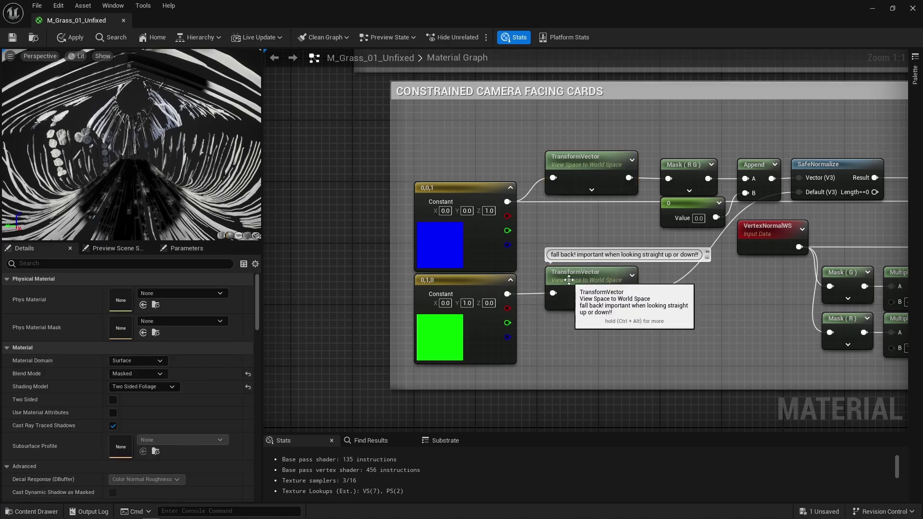
left_click(873, 12)
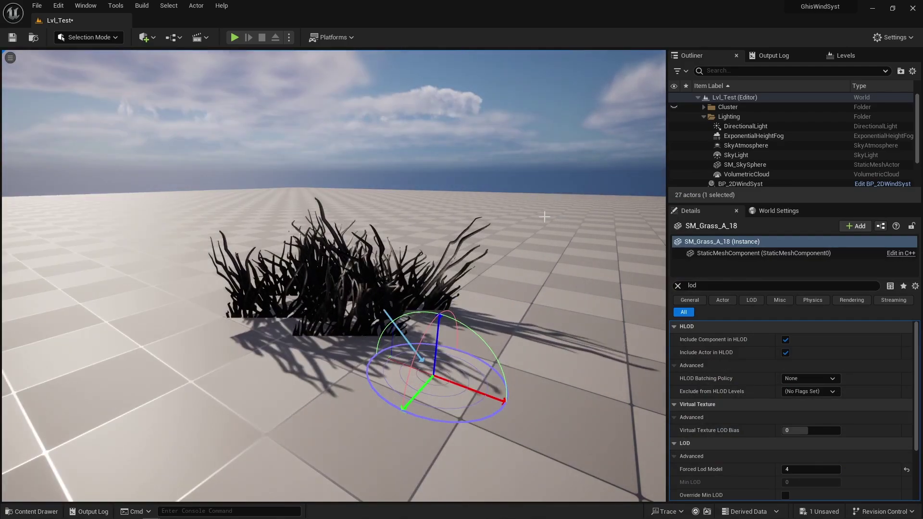
mouse_move(544, 215)
left_mouse_down("alt")
mouse_move(481, 210)
mouse_move(548, 213)
left_mouse_up("alt")
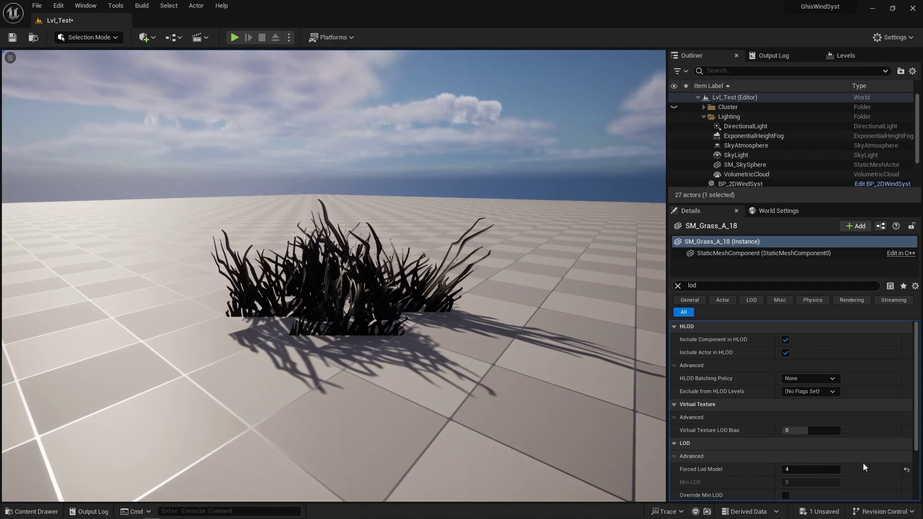
left_click(822, 469)
type("0")
key("Return")
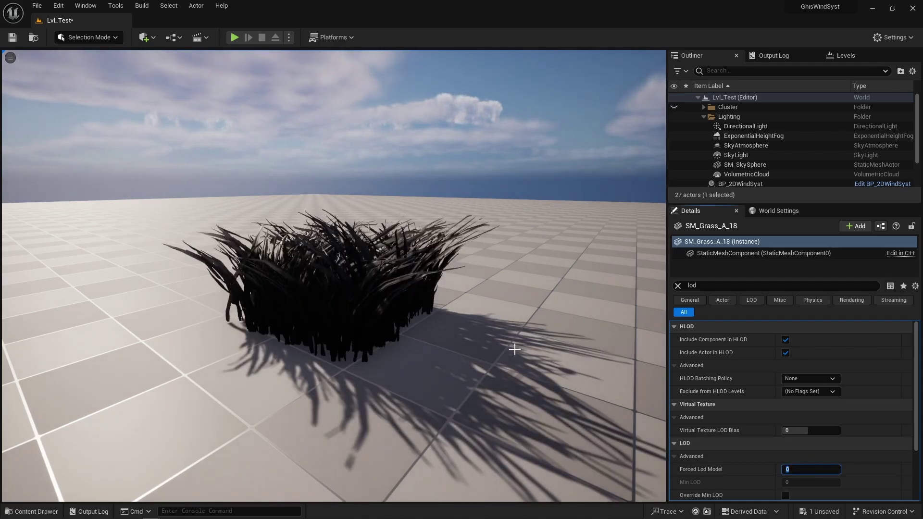
mouse_move(514, 349)
left_mouse_down("alt")
mouse_move(514, 327)
mouse_move(514, 341)
left_mouse_up("alt")
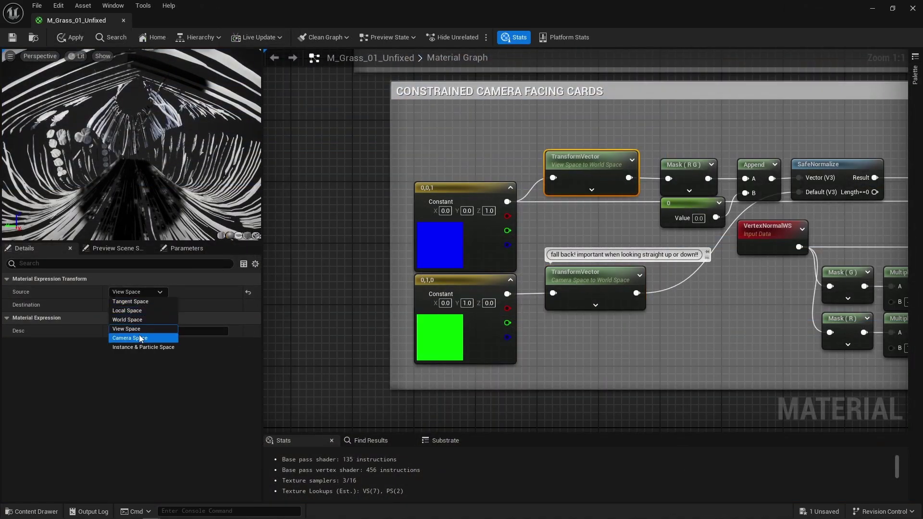
left_click(572, 224)
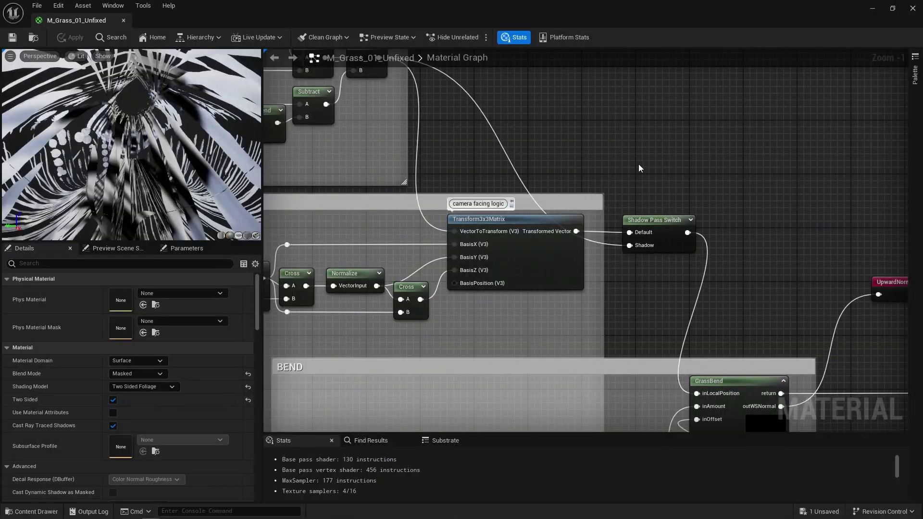
left_click_drag(693, 283, 691, 283)
left_click(691, 284)
right_click_drag(665, 280, 773, 299)
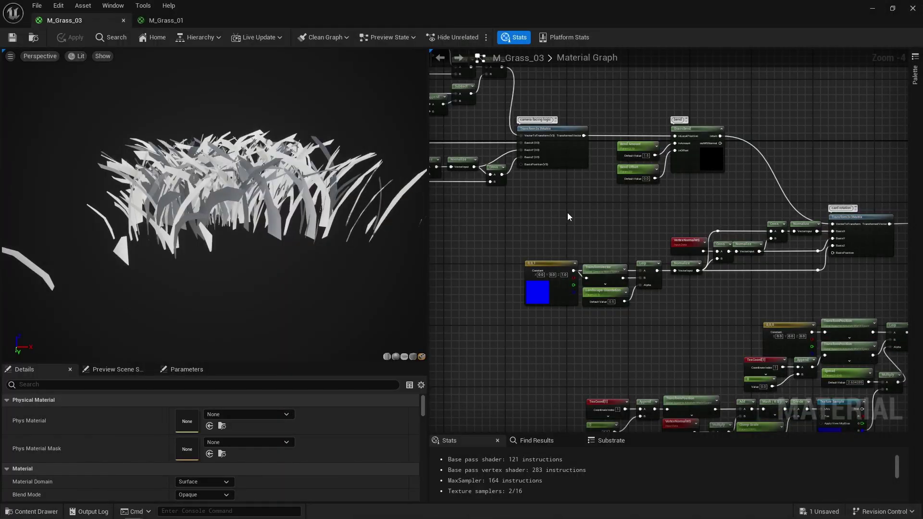
Inspect the camera facing, bend and card rotation nodes in M_Grass_03 and view the grass preview from several sides.
left_click_drag(558, 210, 846, 292)
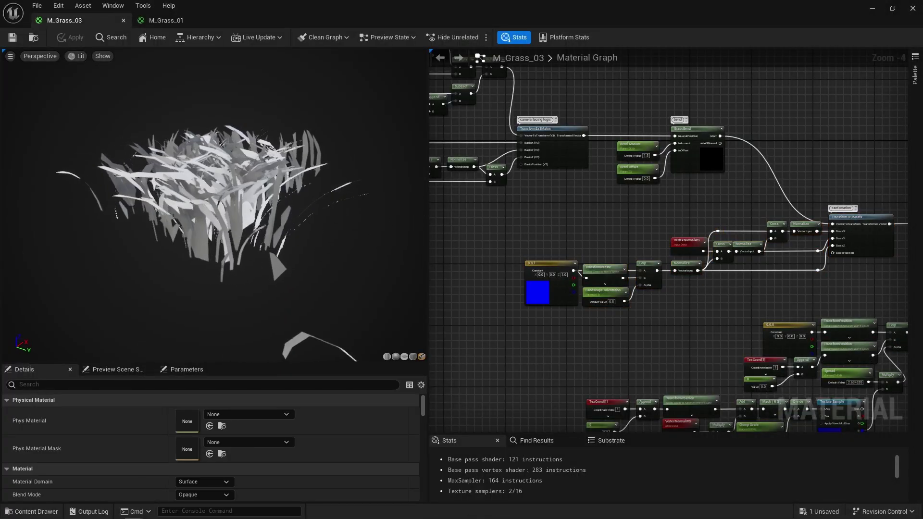
mouse_move(269, 207)
left_mouse_down()
mouse_move(144, 206)
mouse_move(274, 202)
left_mouse_up()
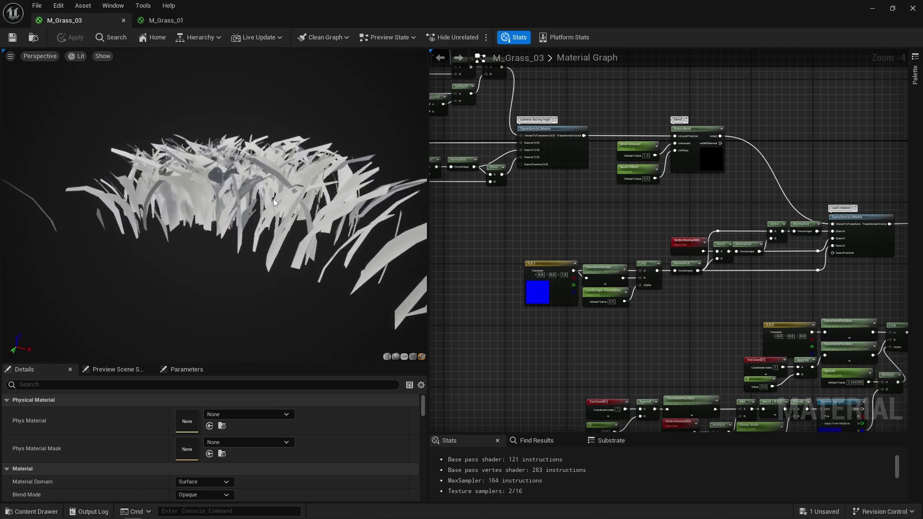
left_click(553, 144)
left_click(860, 233)
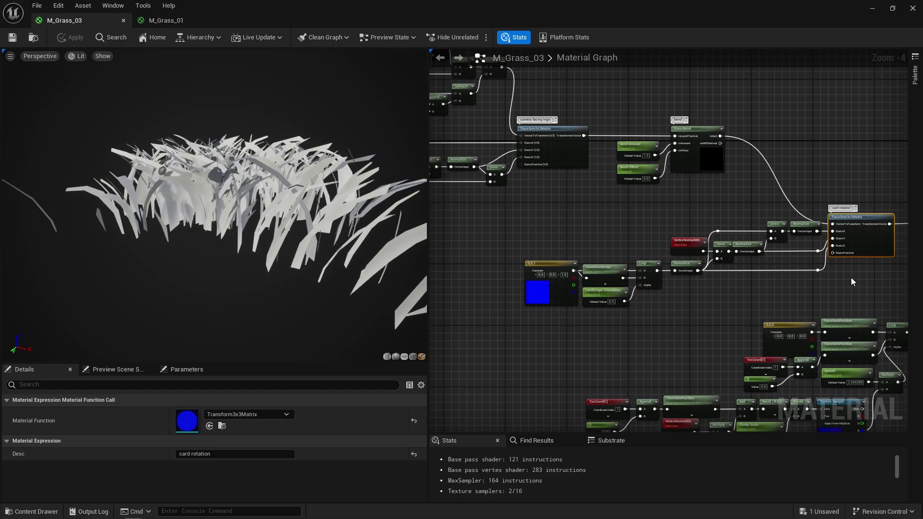
left_click(850, 281)
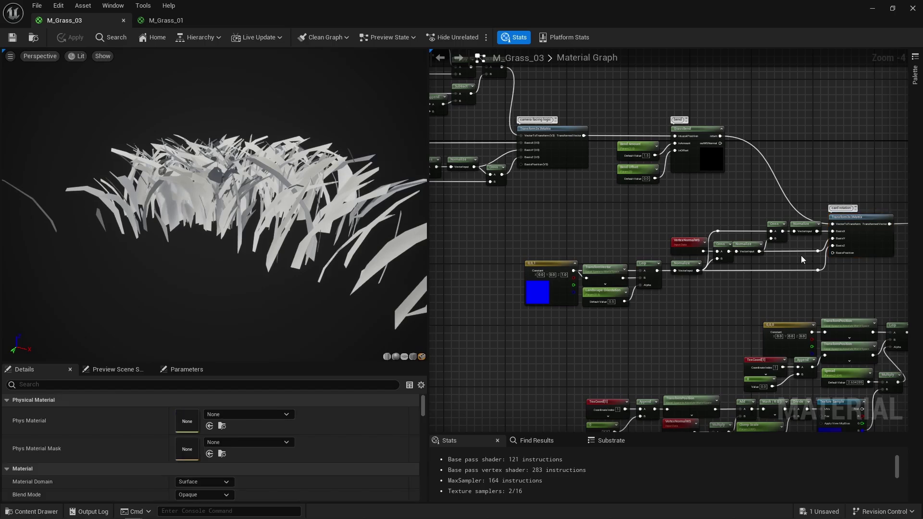
left_click(574, 142)
left_click_drag(616, 86, 704, 192)
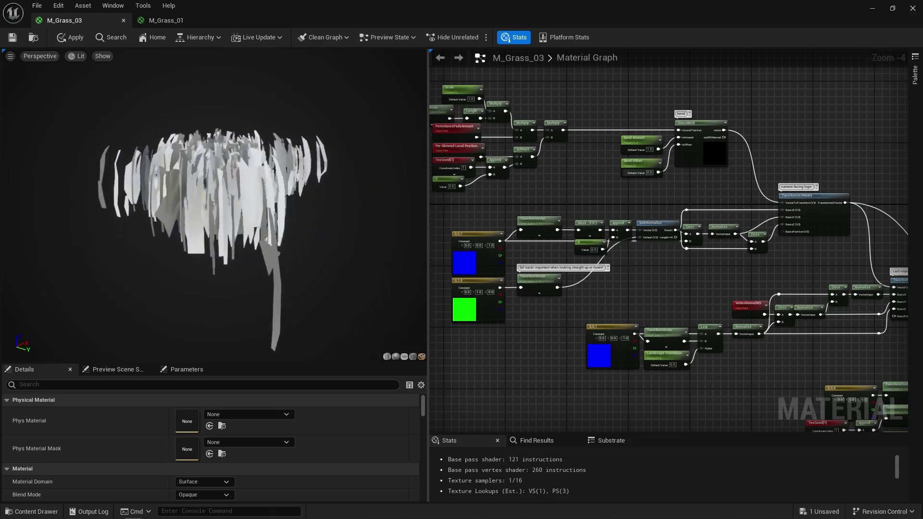
left_click_drag(289, 206, 65, 207)
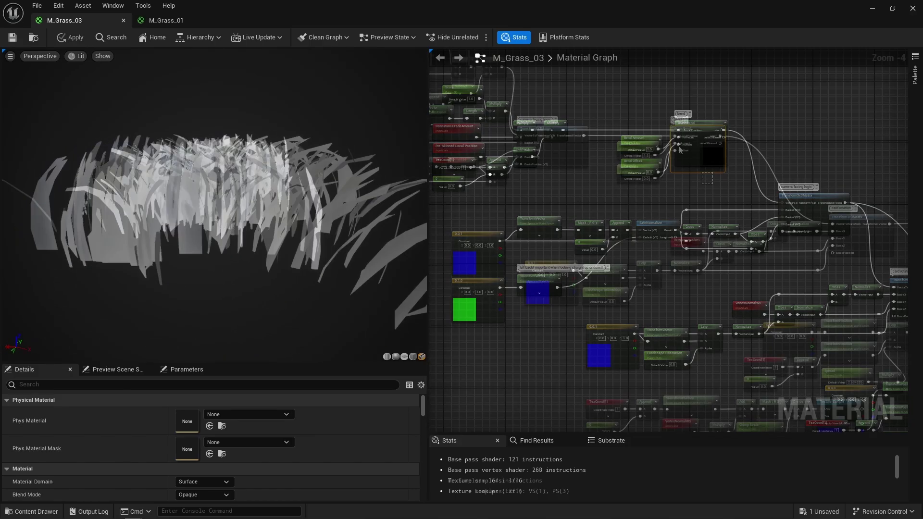
Review the chain from camera facing logic through bend to card rotation, including the Landscape Orientation nodes that feed it.
left_click_drag(763, 213, 841, 250)
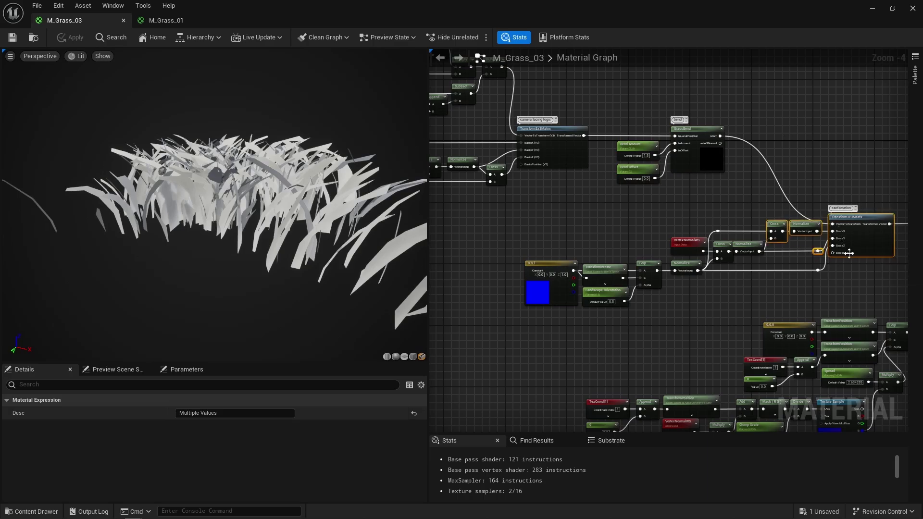
left_click(833, 278)
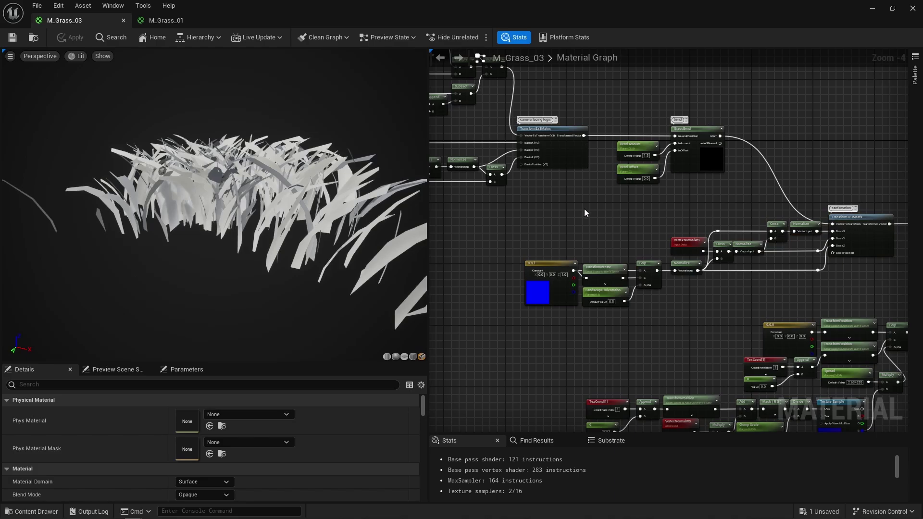
left_click_drag(673, 161, 702, 148)
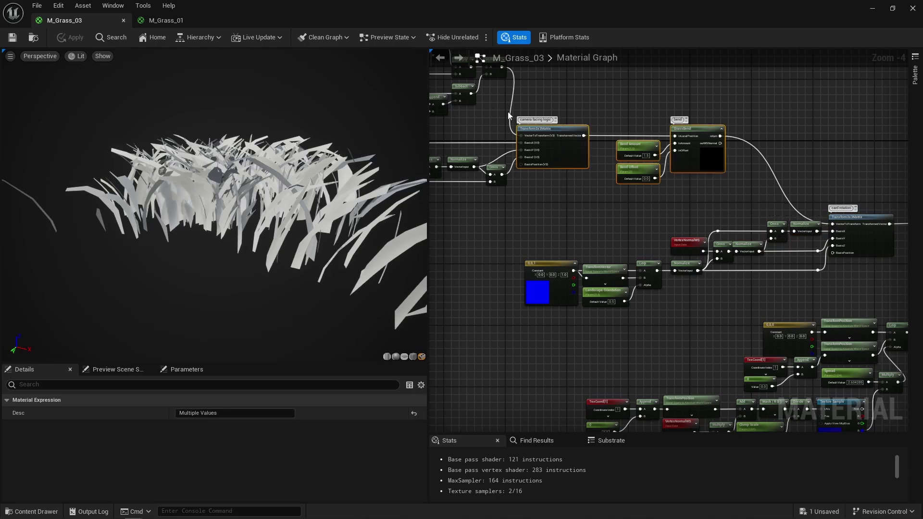
left_click(555, 194)
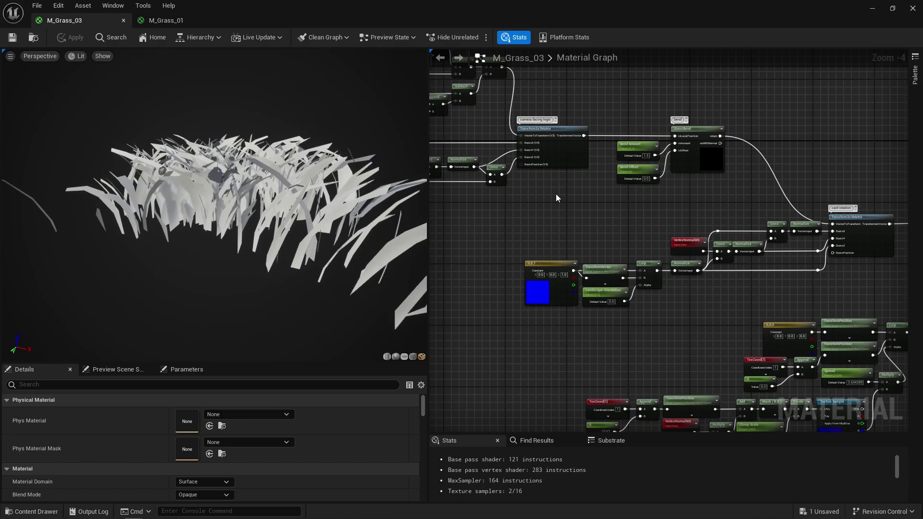
left_click(581, 144)
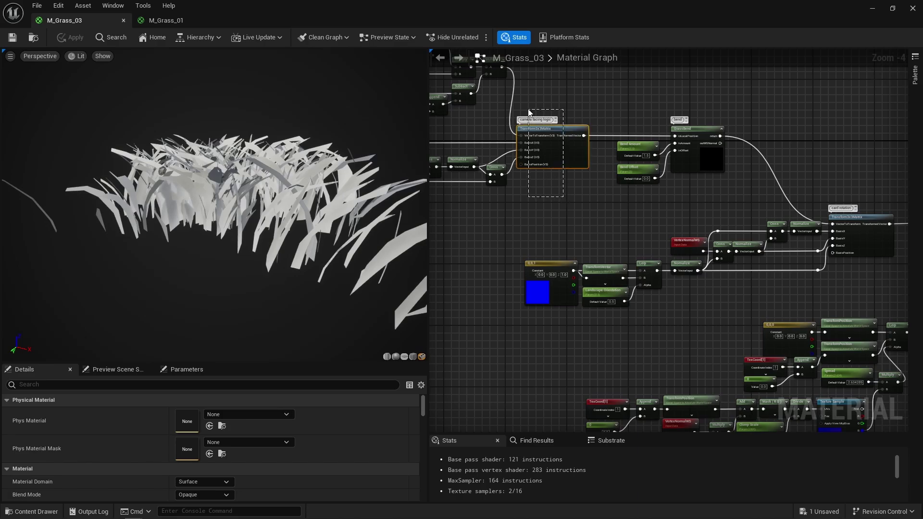
left_click_drag(850, 157, 882, 277)
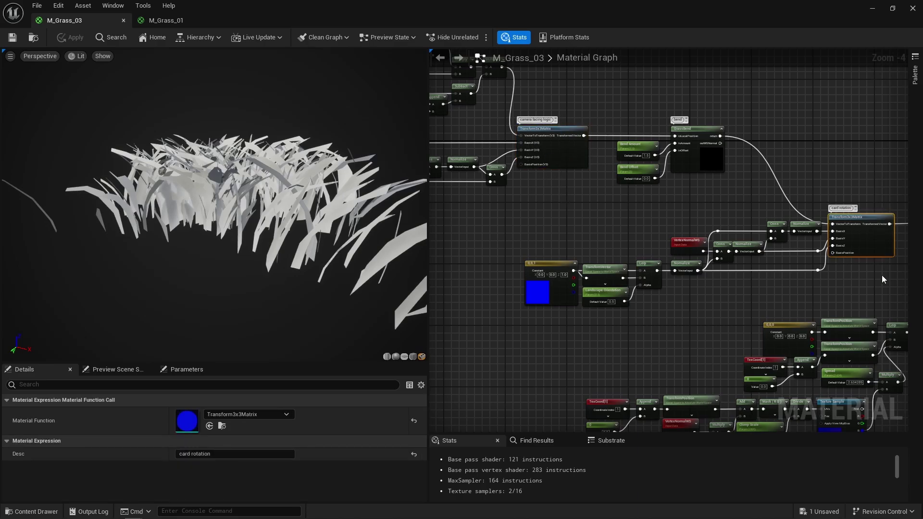
left_click_drag(580, 210, 742, 290)
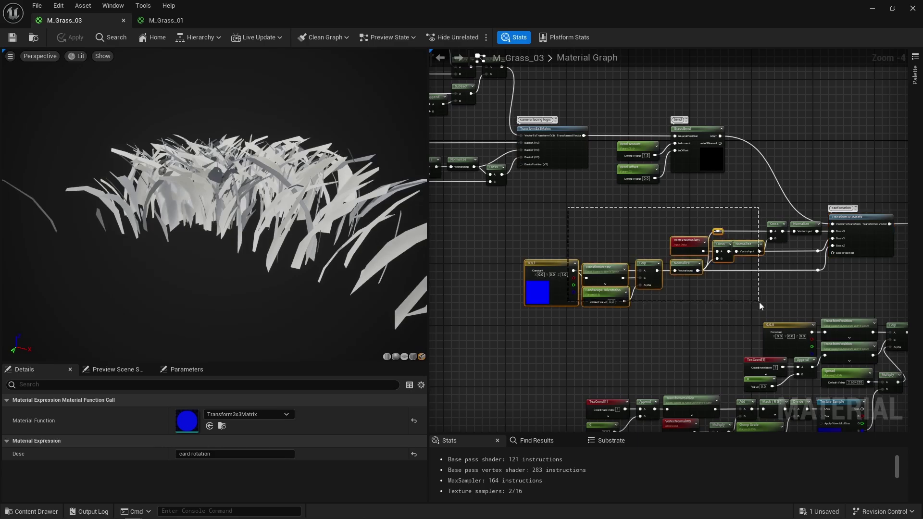
Trace the 0,0,1 constant through TransformVector, Mask, Append and SafeNormalize to the camera facing Transform3x3Matrix.
right_click_drag(598, 233, 783, 255)
left_click_drag(679, 231, 471, 181)
left_click(647, 245)
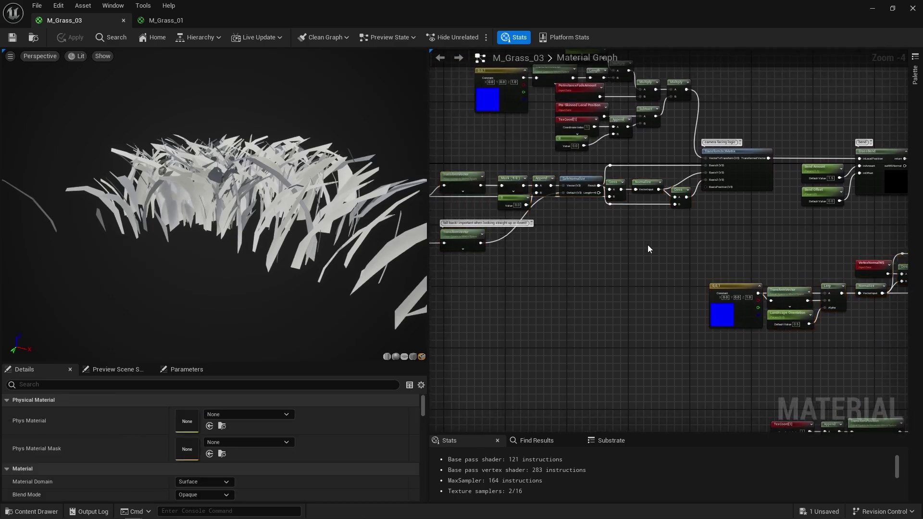
right_click_drag(647, 244, 799, 253)
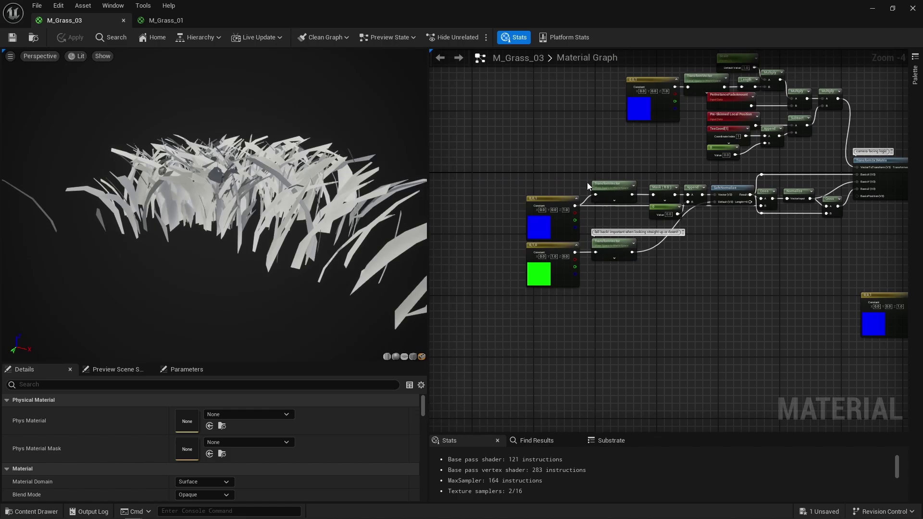
left_click_drag(612, 196, 614, 198)
scroll(613, 198, "up", 2)
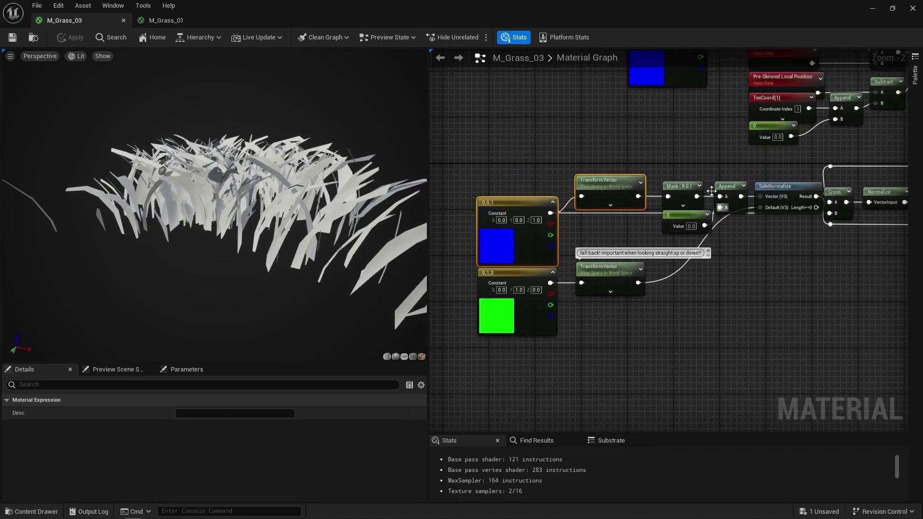
left_click(647, 231)
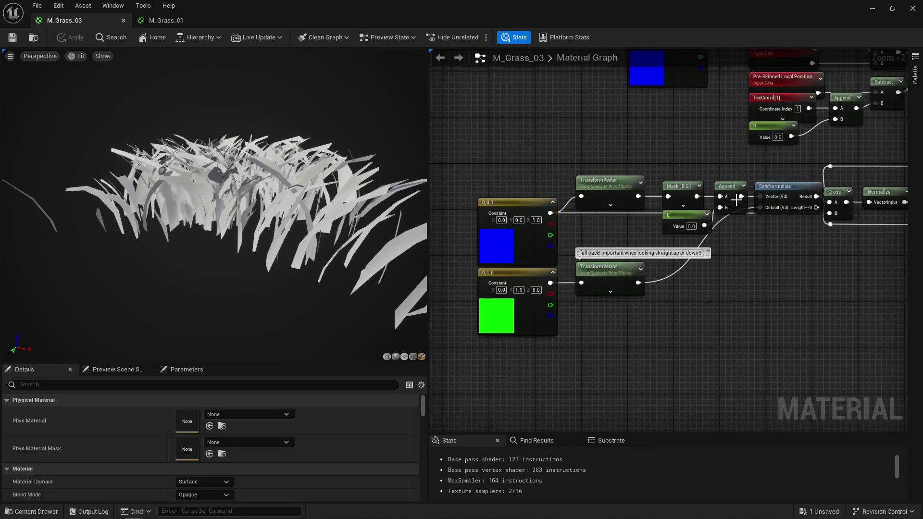
right_click_drag(792, 217, 443, 161)
scroll(731, 237, "down", 1)
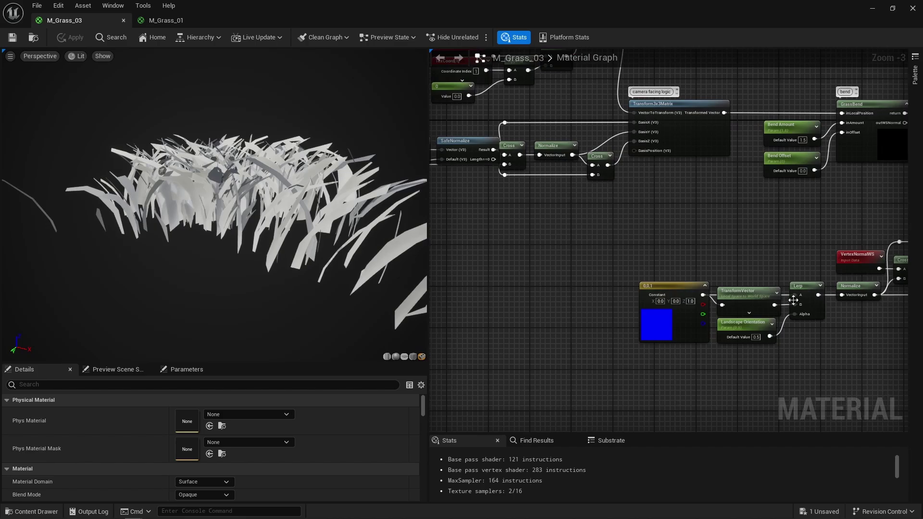
Compare the card rotation branch with the SafeNormalize and Cross nodes that build the camera facing basis.
right_click_drag(568, 206, 748, 247)
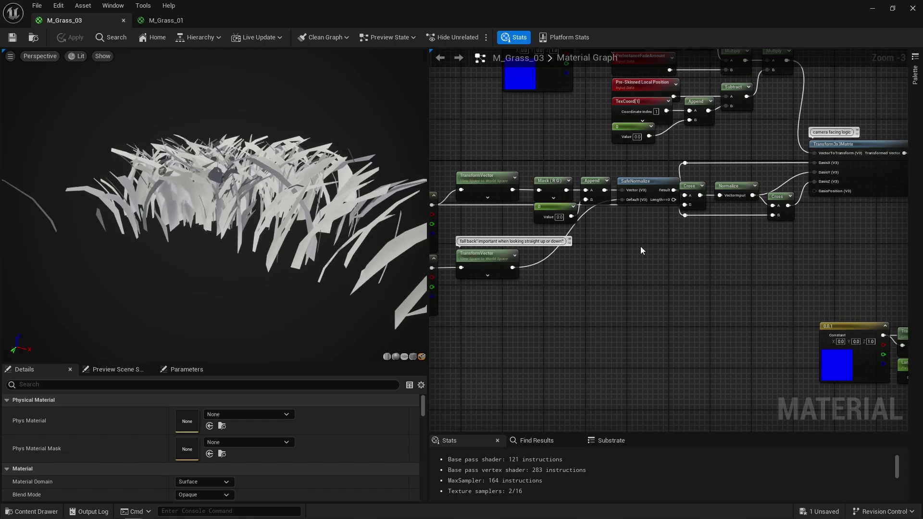
right_click_drag(759, 264, 534, 220)
scroll(534, 220, "down", 1)
right_click_drag(637, 218, 569, 217)
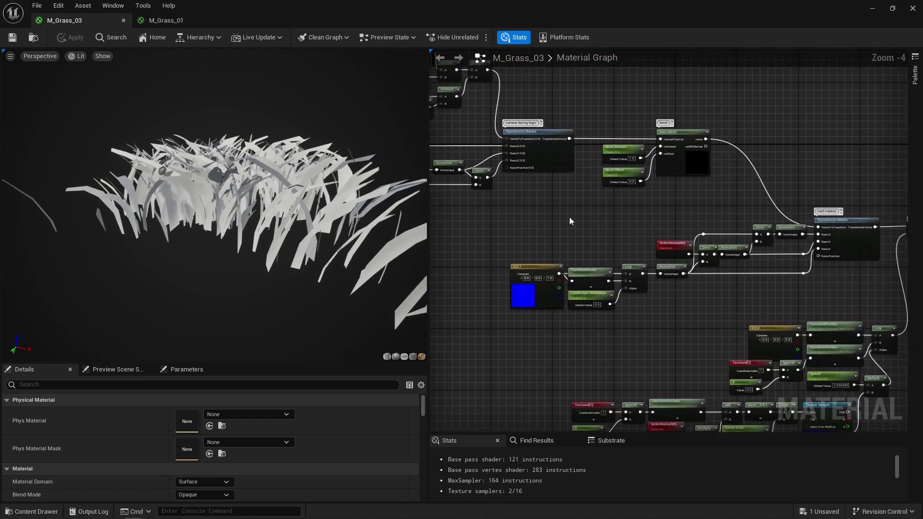
left_click_drag(549, 219, 827, 290)
right_click_drag(567, 188, 843, 220)
scroll(554, 176, "up", 1)
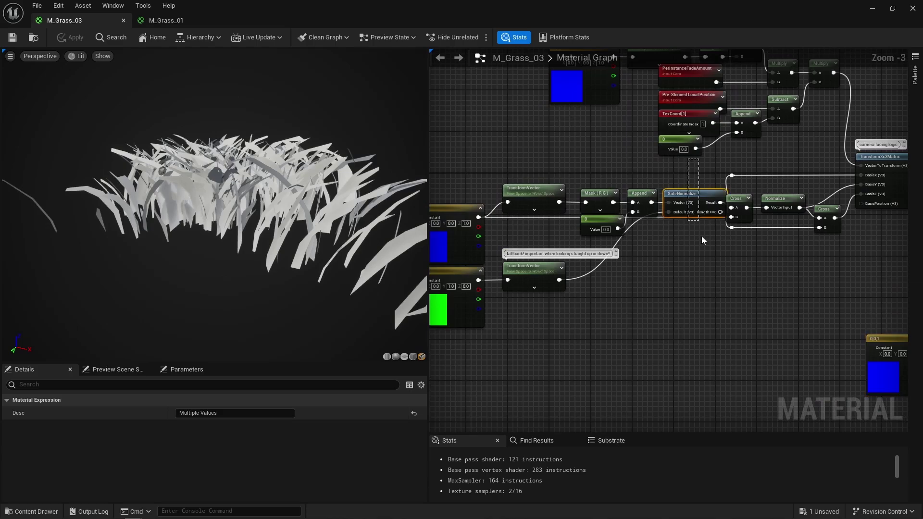
left_click_drag(701, 239, 701, 242)
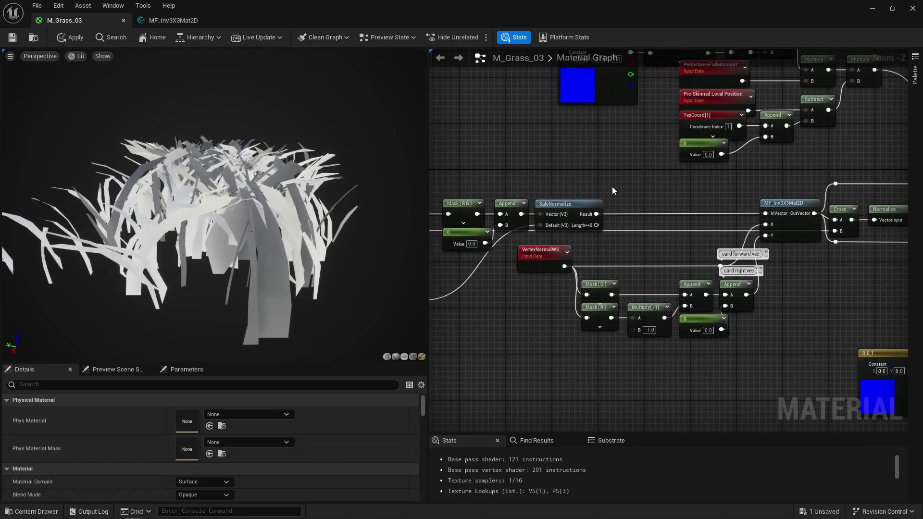
Examine the VertexNormalWS card vector nodes and the MF_Inv3X3Mat2D function, and check the resulting grass preview in M_Grass_03 from other angles.
left_click_drag(612, 186, 775, 341)
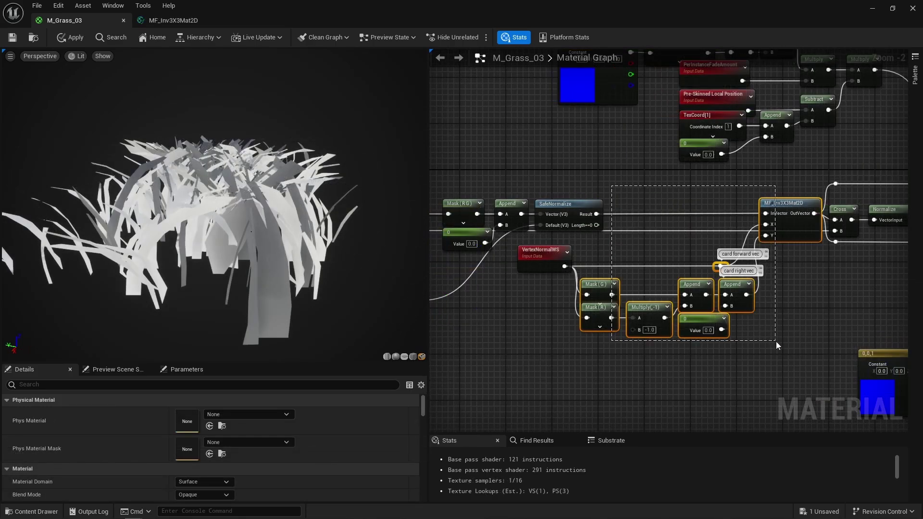
left_click(559, 316)
left_click(566, 200)
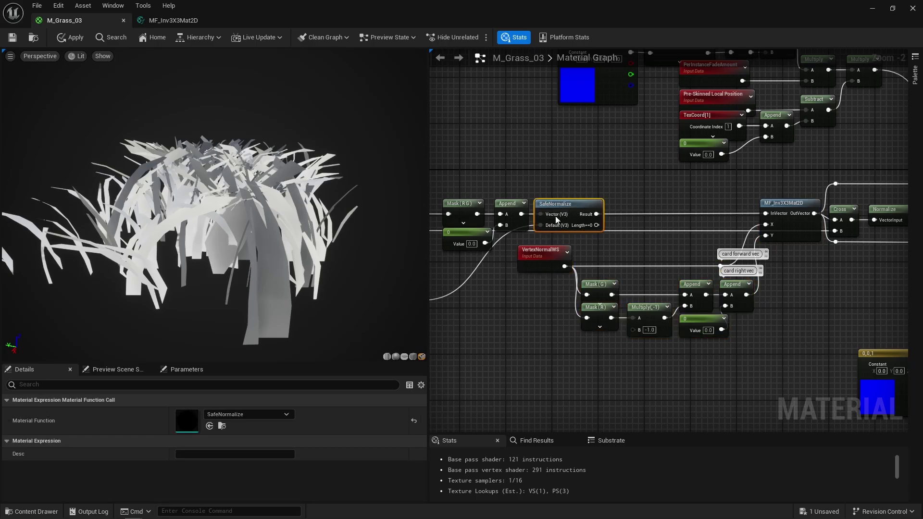
left_click(551, 254)
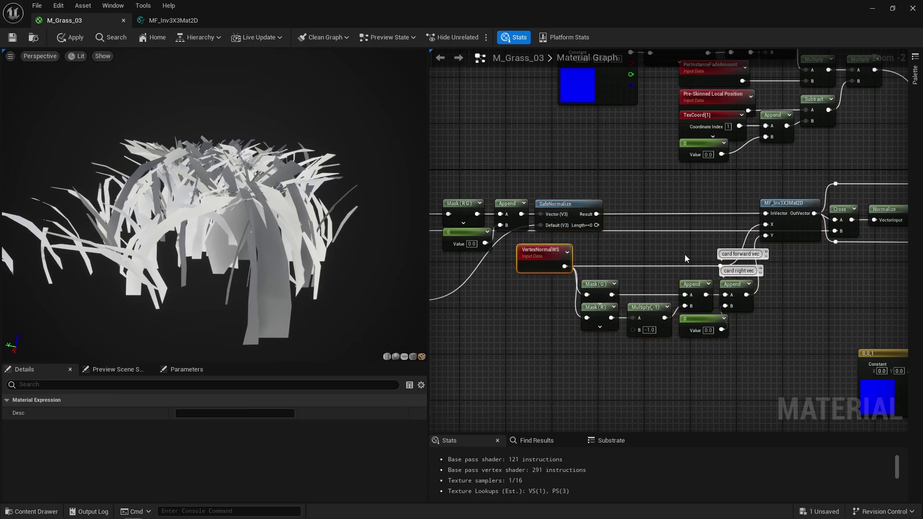
double_click(799, 239)
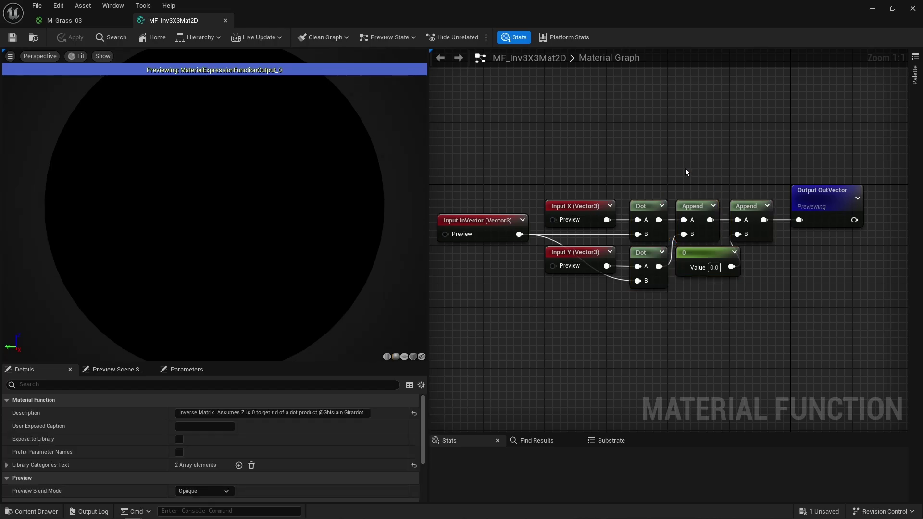
left_click(64, 21)
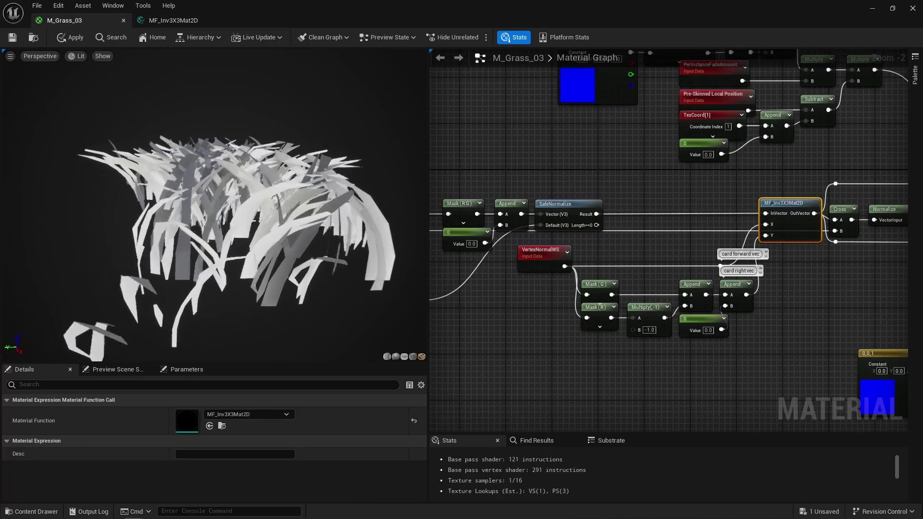
left_click_drag(214, 206, 392, 201)
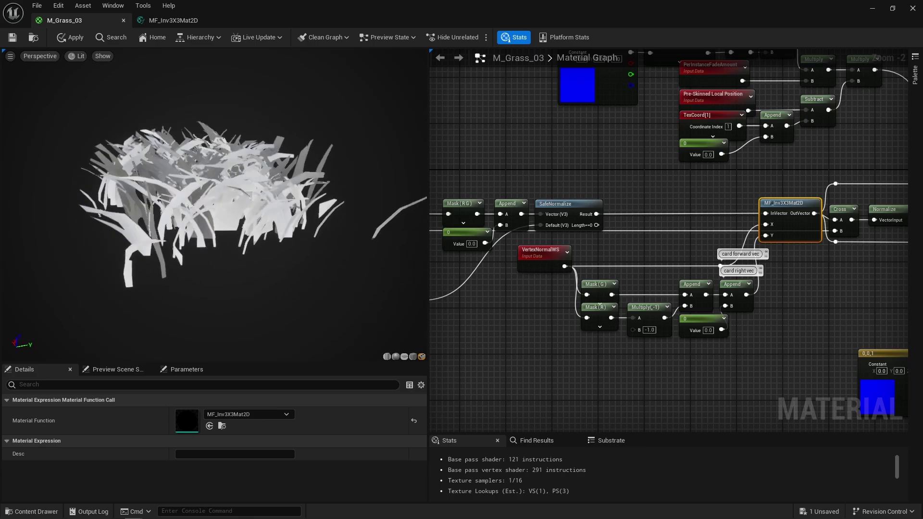
Check the M_Grass_03 grass preview from other angles, and review the SCALE and CLUMP POSITION node groups in M_Grass_01.
left_click_drag(214, 206, 255, 206)
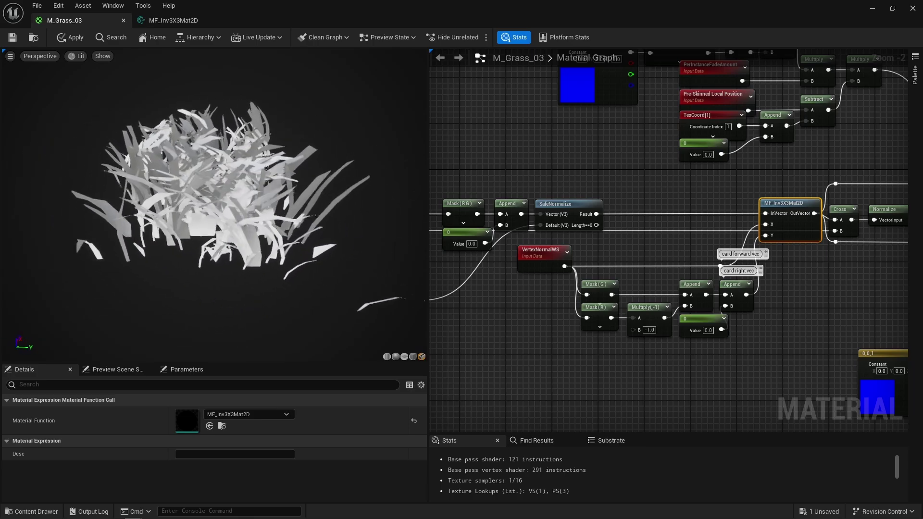
left_click_drag(254, 206, 356, 202)
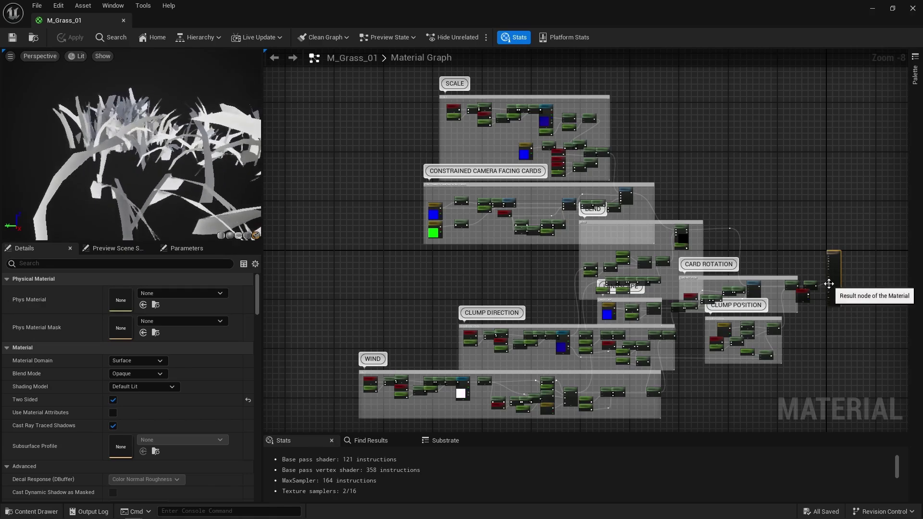
left_click_drag(397, 76, 643, 159)
left_click_drag(695, 317, 761, 358)
left_click(558, 338)
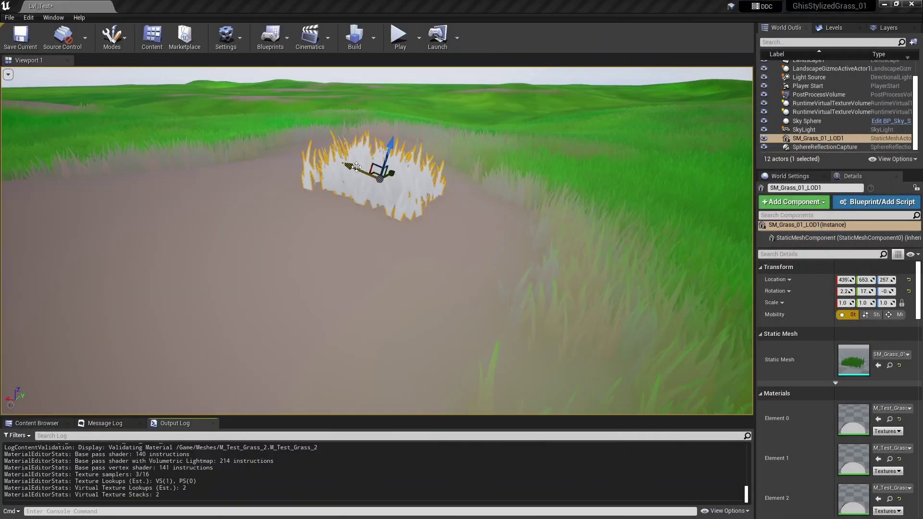
Move the SM_Grass_01_LOD1 mesh along one of its axes across the bare dirt patch in the level.
left_click_drag(344, 159, 402, 169)
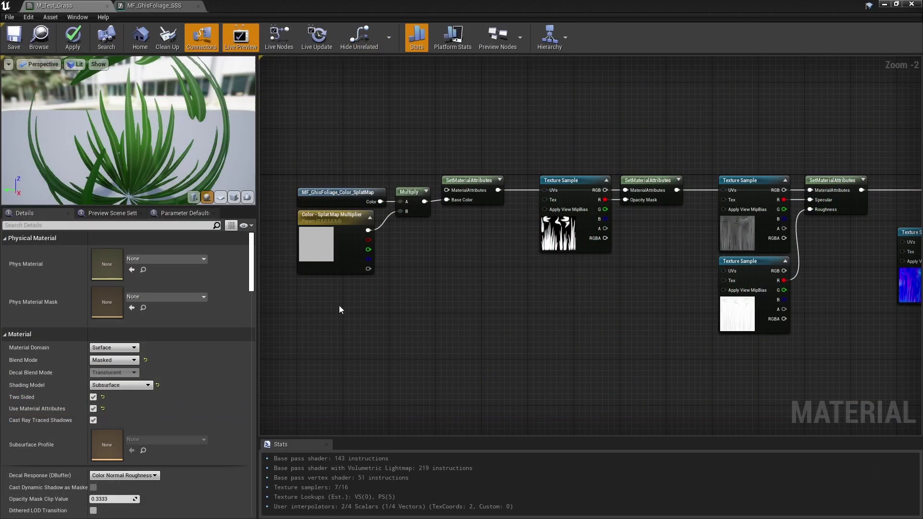
Add a Runtime Virtual Texture Sample node to M_Test_Grass in the empty area below the Color - Splat Map Multiplier.
right_click(338, 306)
type("runti")
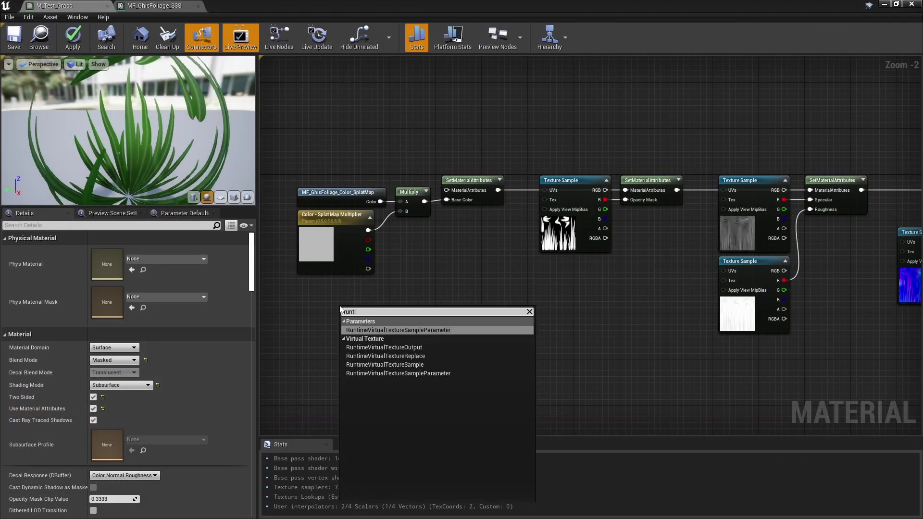
key("Down")
key("Down")
key("Down")
key("Return")
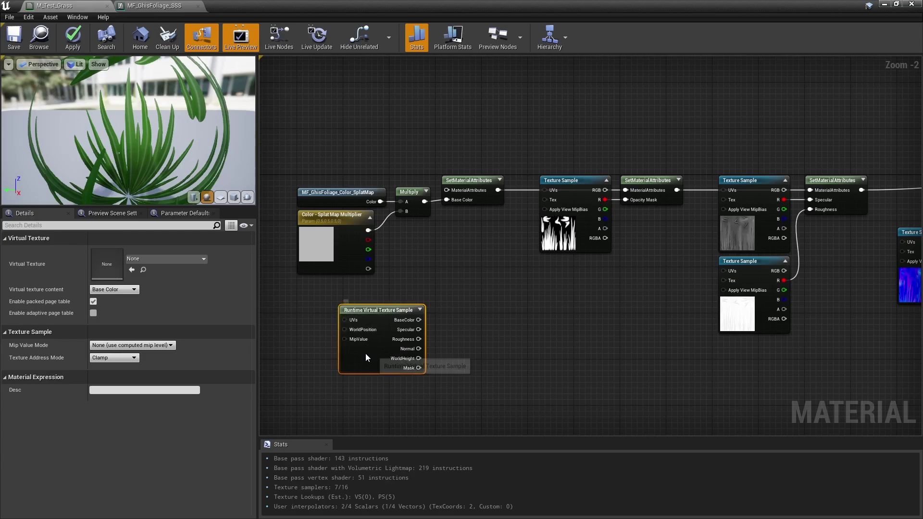
Assign RVT_Color to the virtual texture sample and connect its BaseColor to the first SetMaterialAttributes node's Base Color input.
left_click(154, 258)
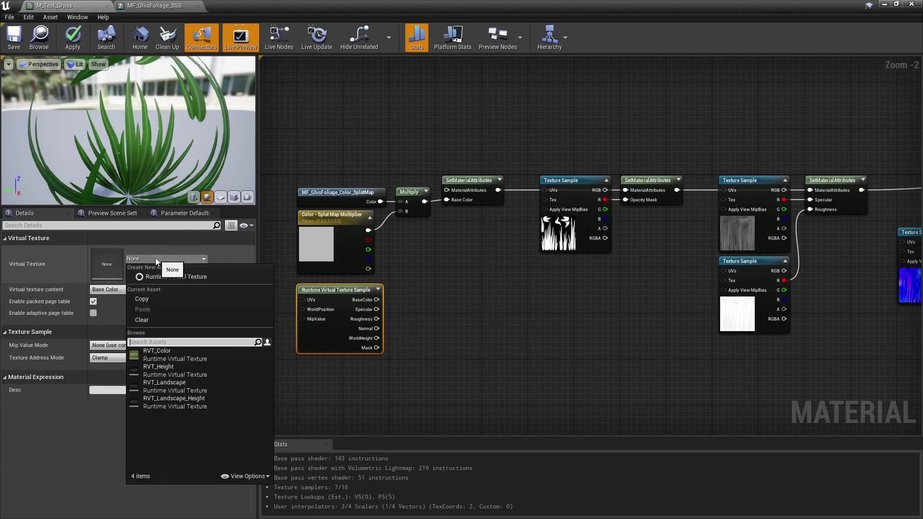
left_click(159, 354)
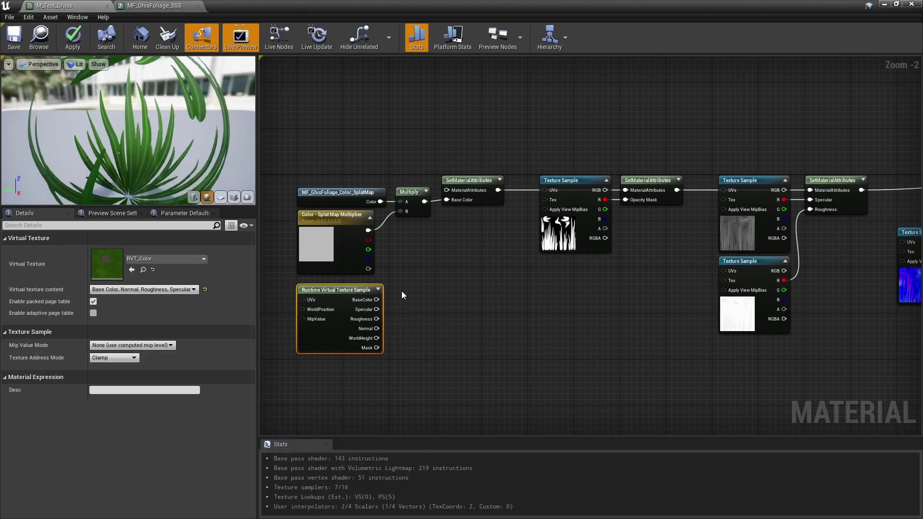
left_click_drag(377, 299, 446, 200)
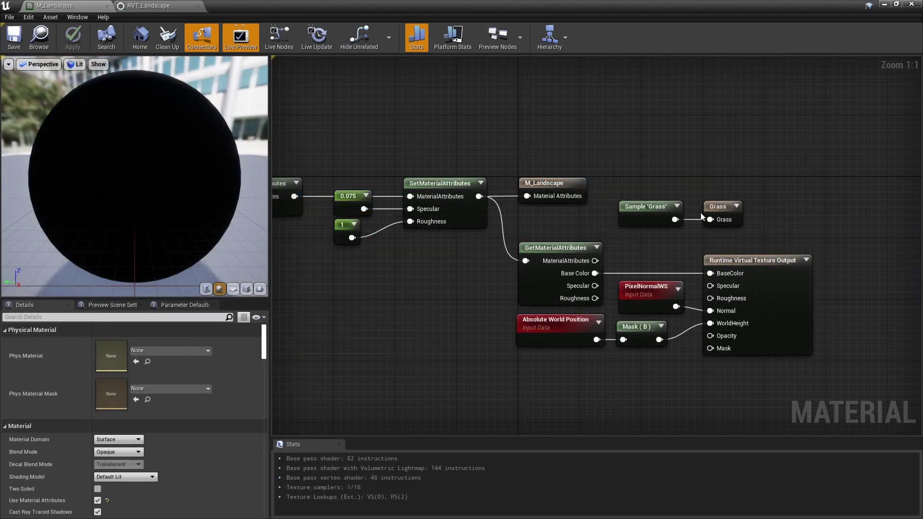
In M_Landscape, connect the Sample 'Grass' output to the Specular input of the Runtime Virtual Texture Output.
left_click_drag(675, 223, 686, 247)
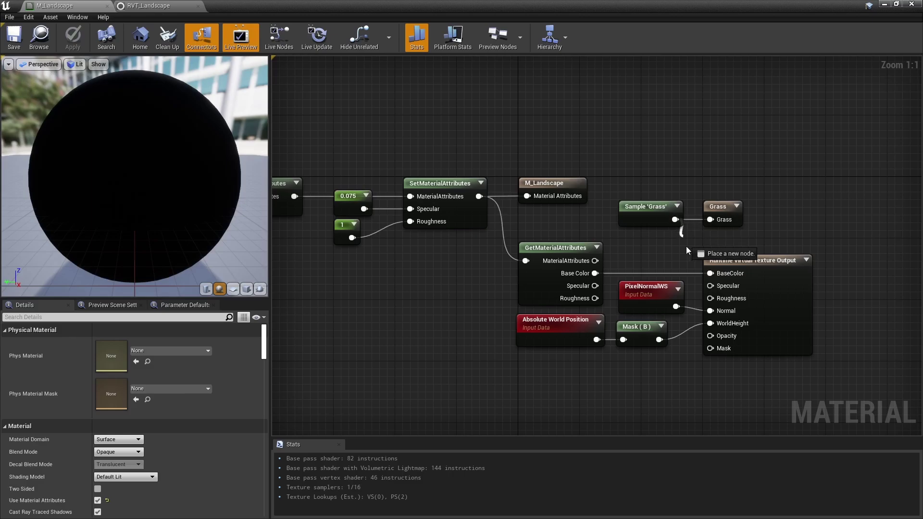
left_click_drag(716, 292, 711, 286)
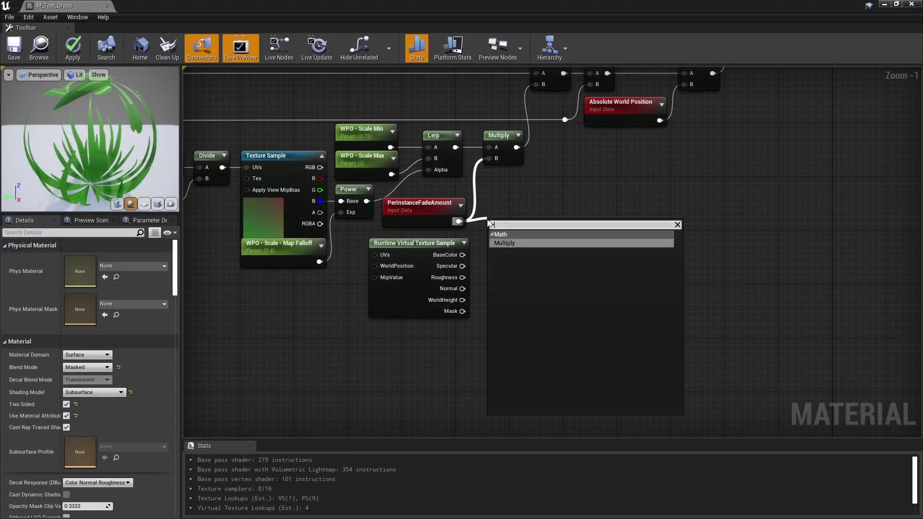
Multiply PerInstanceFadeAmount by the virtual texture sample's Specular, feed the product into the scale Multiply's B input, and save M_Test_Grass.
key("Return")
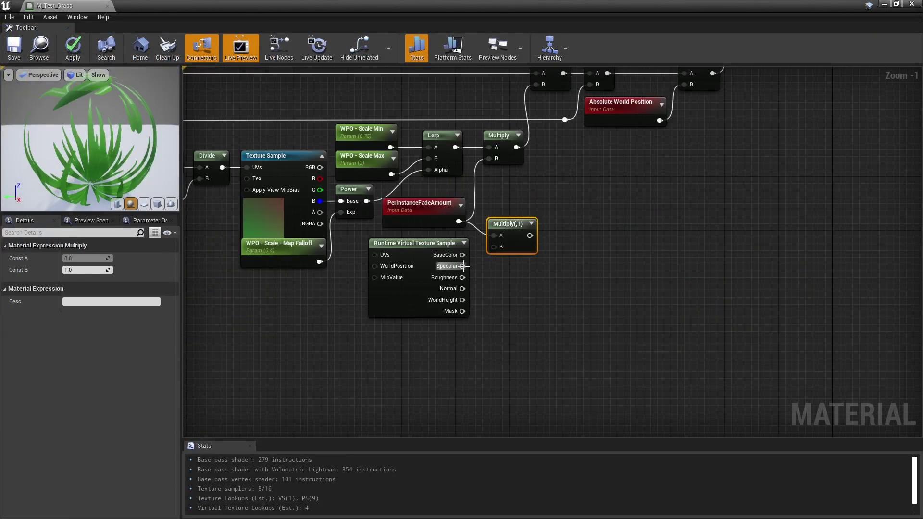
left_click_drag(462, 266, 489, 159)
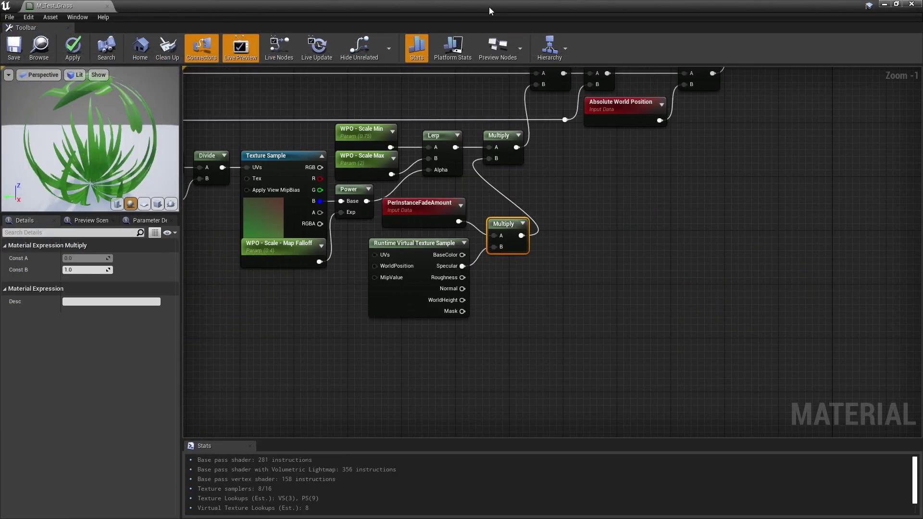
left_click_drag(488, 7, 634, 236)
left_click(367, 277)
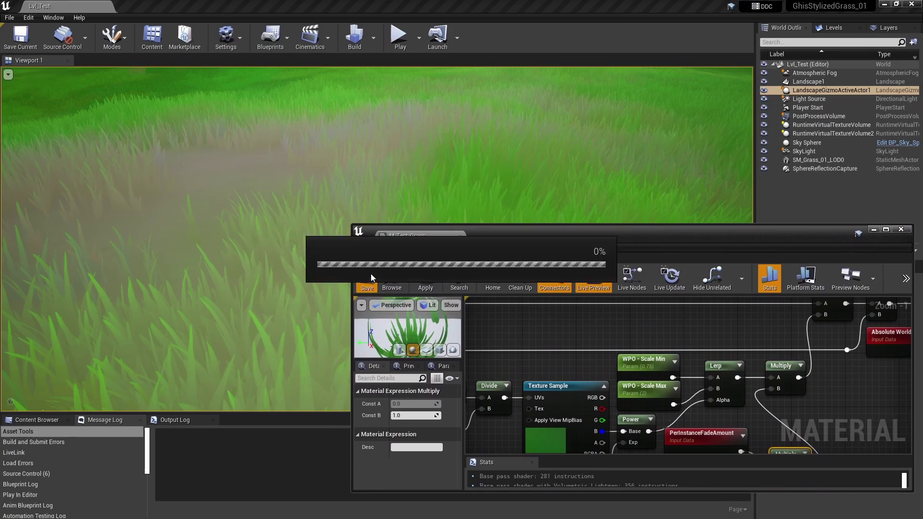
Switch to Landscape mode and paint the Dirt layer over several grassy areas in the full-screen level view.
left_click(109, 37)
left_click(132, 79)
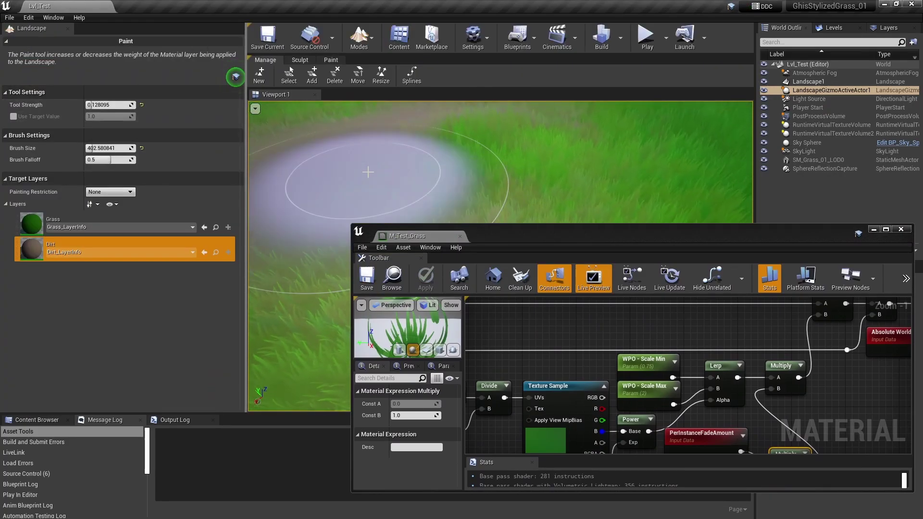
key("F11")
left_click_drag(523, 238, 922, 260)
right_click_drag(536, 180, 536, 130)
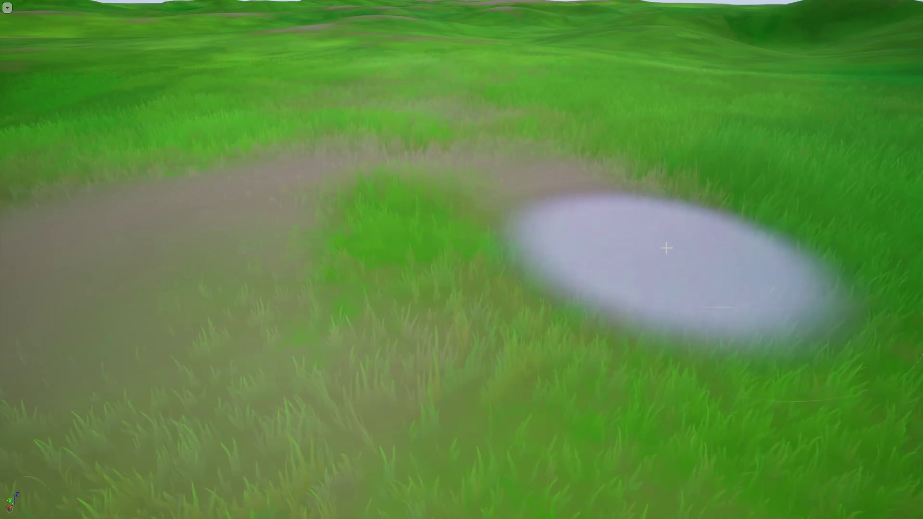
left_click_drag(666, 247, 677, 148)
key("w")
mouse_move(704, 173)
right_mouse_down()
mouse_move(843, 133)
mouse_move(713, 157)
right_mouse_up()
key("s")
left_click_drag(269, 220, 242, 226)
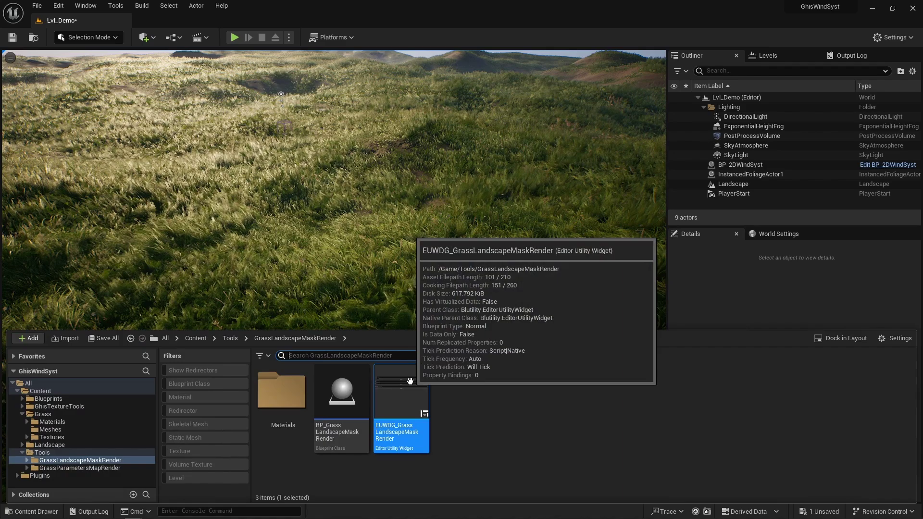
Run the EUWDG_GrassLandscapeMaskRender editor utility widget and choose the Landscape actor as its source.
right_click(410, 381)
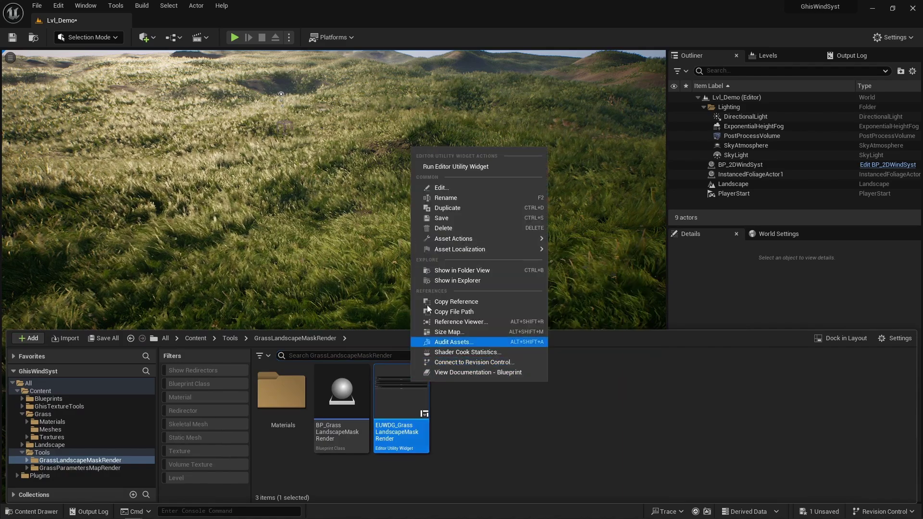
left_click(454, 168)
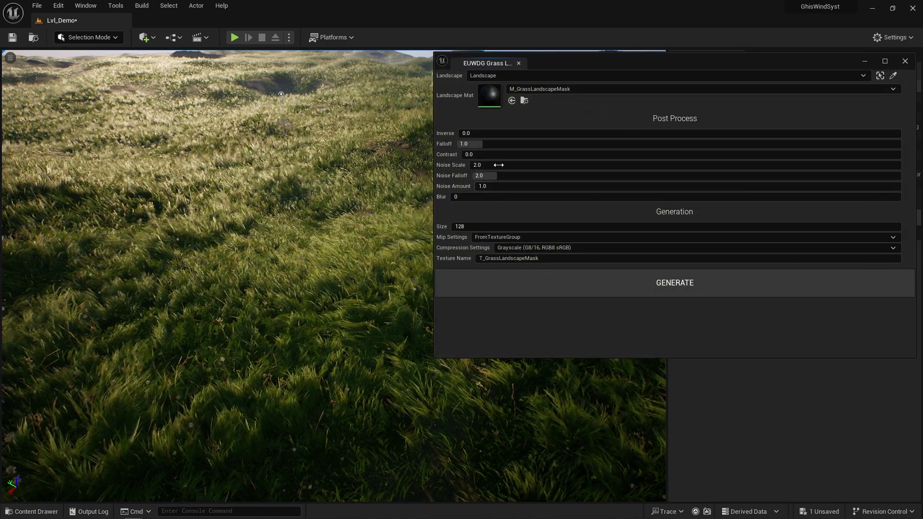
left_click(497, 76)
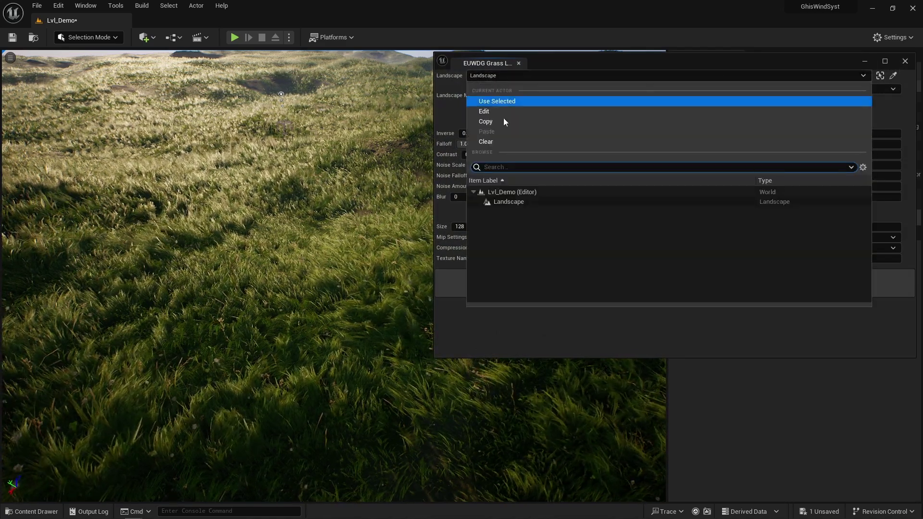
left_click(523, 201)
Inspect the Grass layer sample feeding Base Color in the M_GrassLandscapeMask material, and return to the mask tool.
double_click(492, 98)
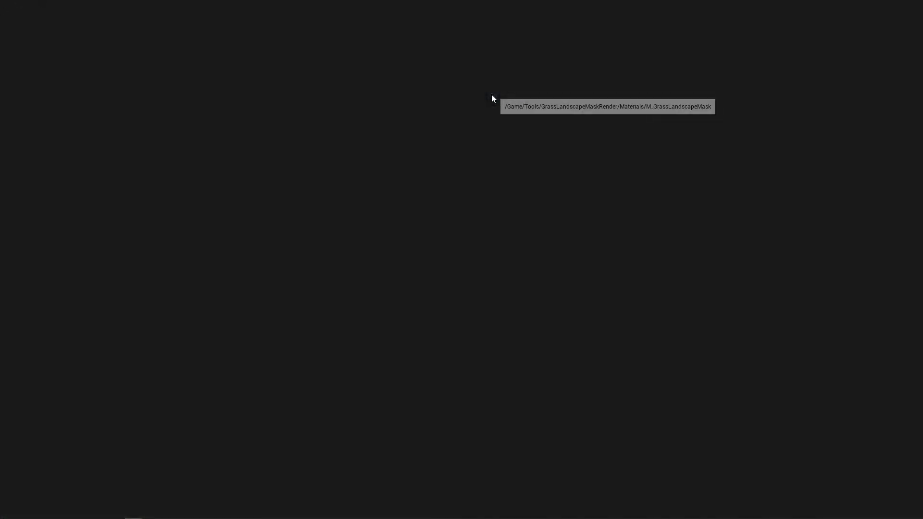
left_click_drag(392, 91, 490, 180)
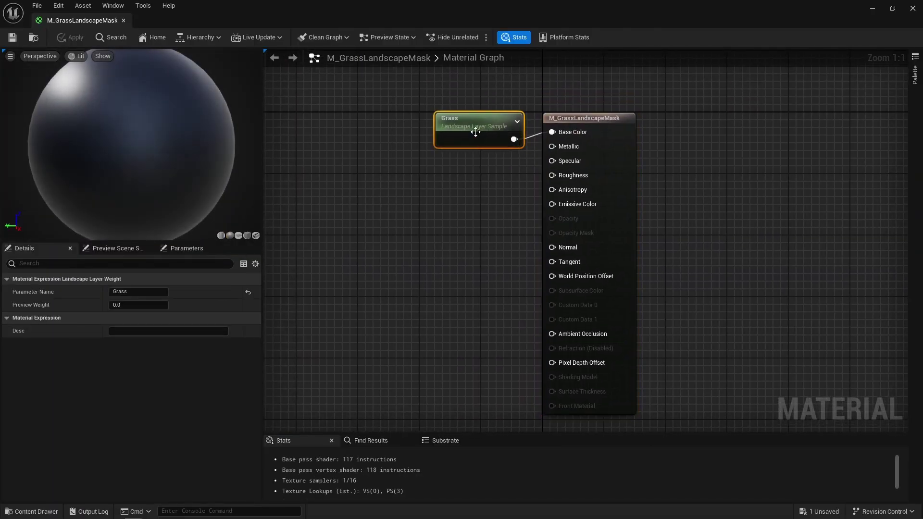
left_click(912, 9)
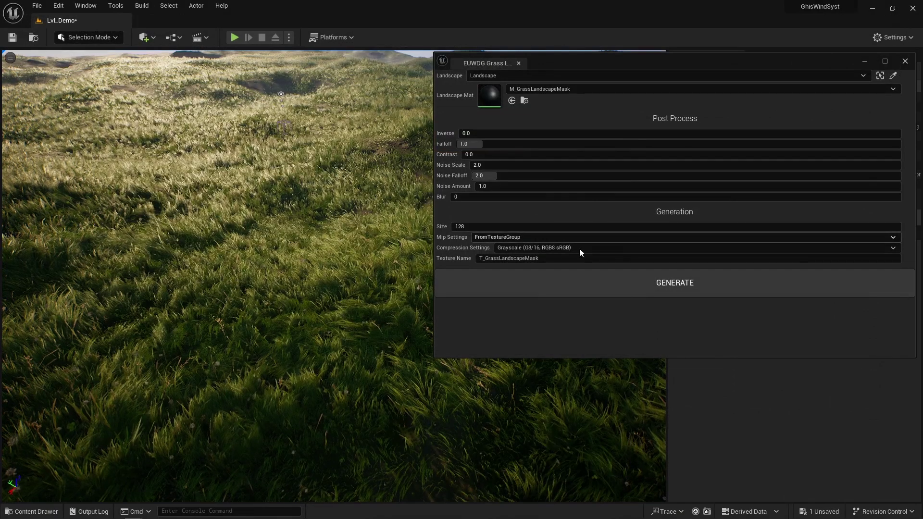
Generate the 128-size T_GrassLandscapeMask texture and inspect it in the texture editor.
left_click(561, 283)
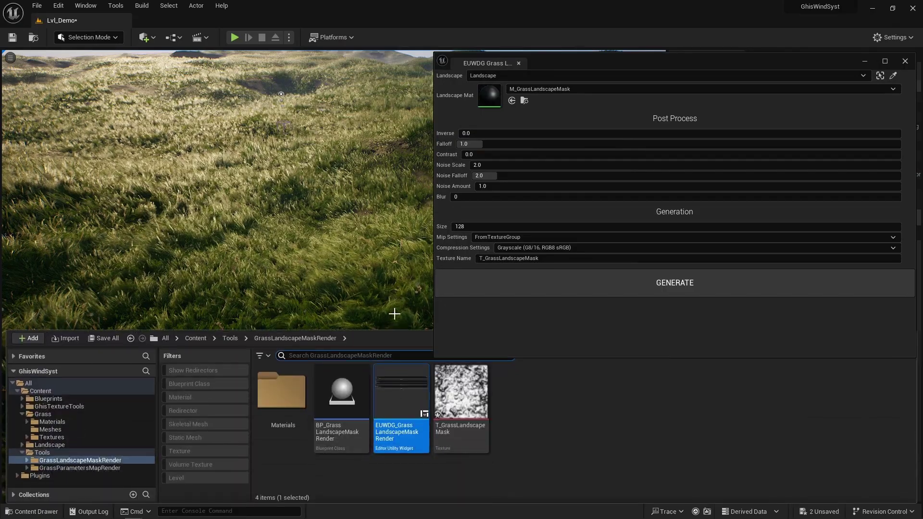
double_click(459, 395)
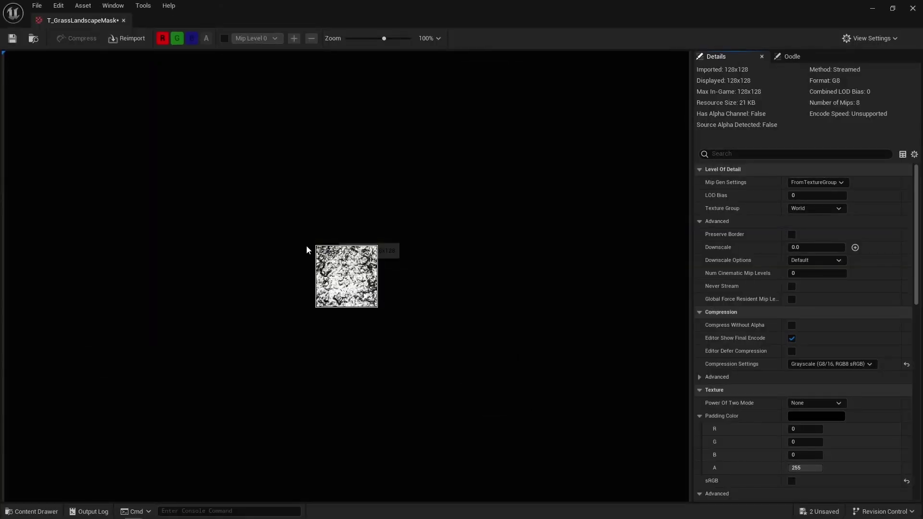
left_click(912, 8)
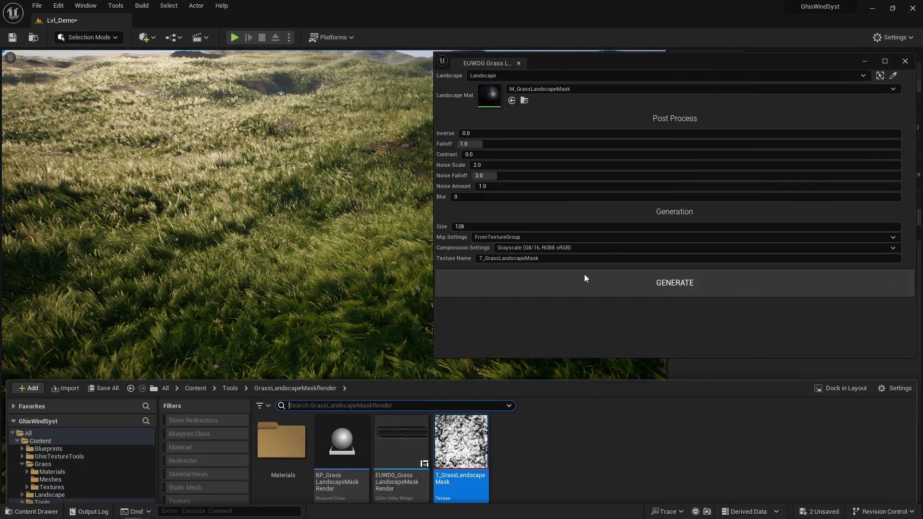
Show the metadata of the T_GrassLandscapeMask texture.
right_click(468, 399)
mouse_move(564, 252)
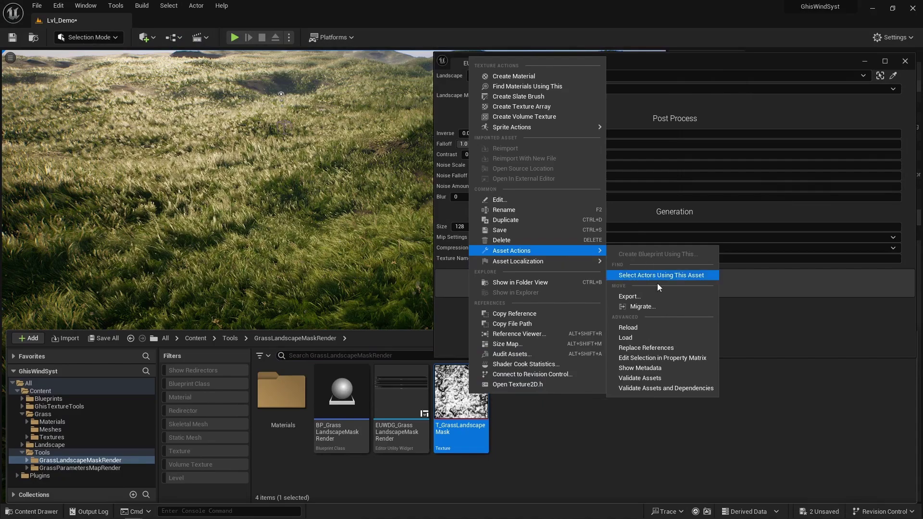
left_click(653, 368)
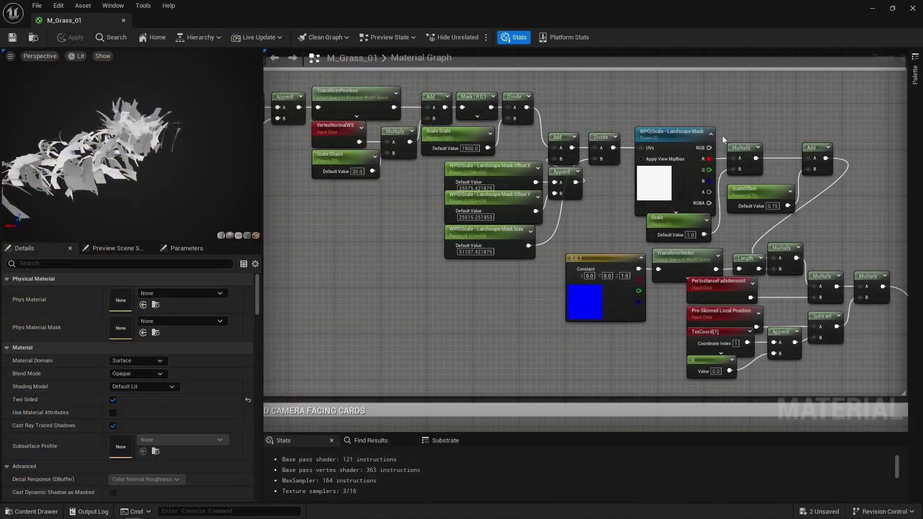
Review how M_Grass_01 scales and offsets the landscape mask and multiplies it with vector length, PerInstanceFadeAmount and local position.
left_click_drag(786, 104, 742, 157)
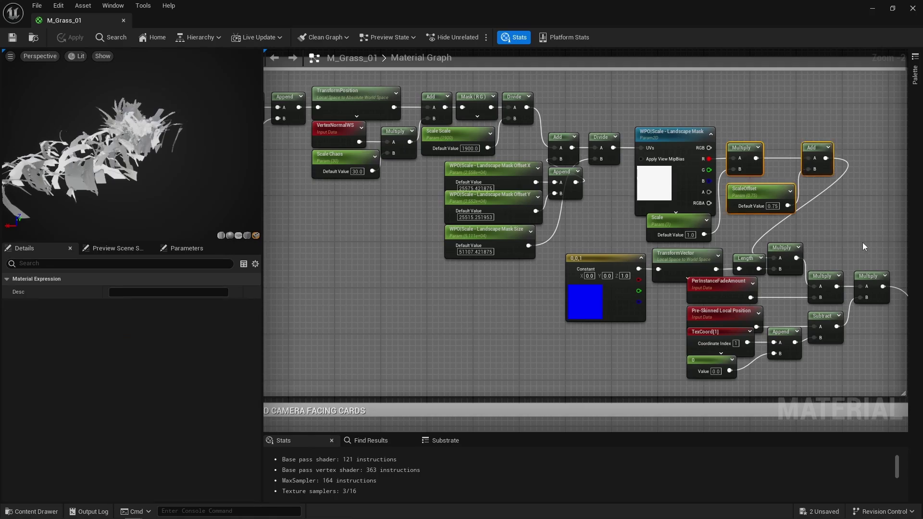
right_click_drag(862, 242, 715, 198)
left_click_drag(596, 177, 713, 243)
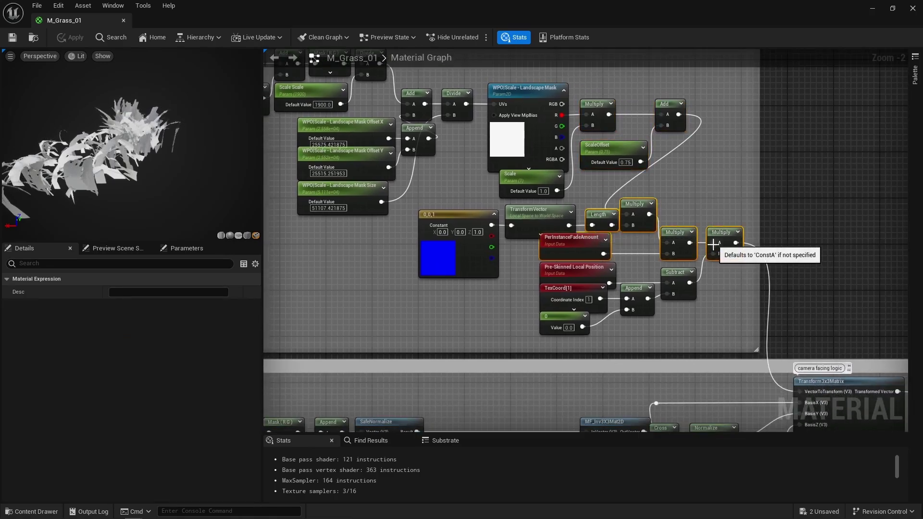
left_click(719, 287)
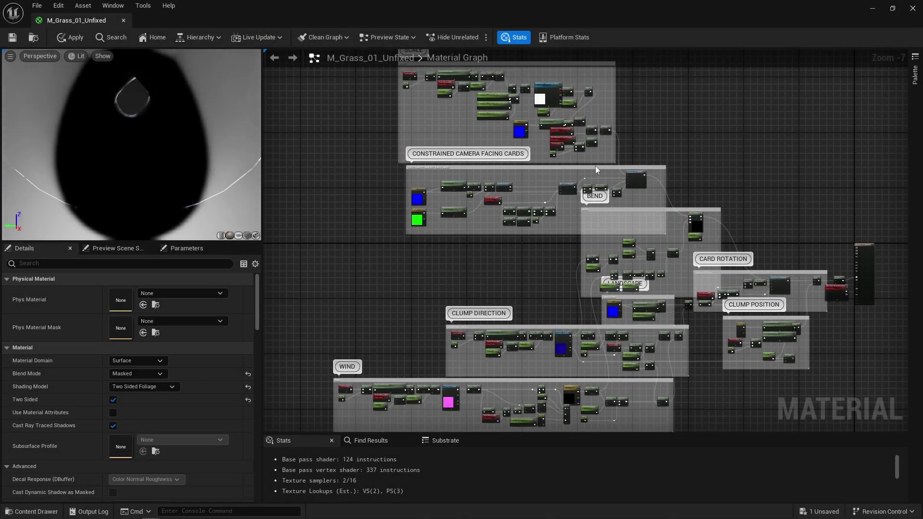
Review the M_Grass_01_Unfixed node groups and the material result node's World Position Offset and Normal inputs.
left_click_drag(354, 90, 825, 350)
right_click_drag(826, 350, 634, 244)
scroll(636, 243, "up", 6)
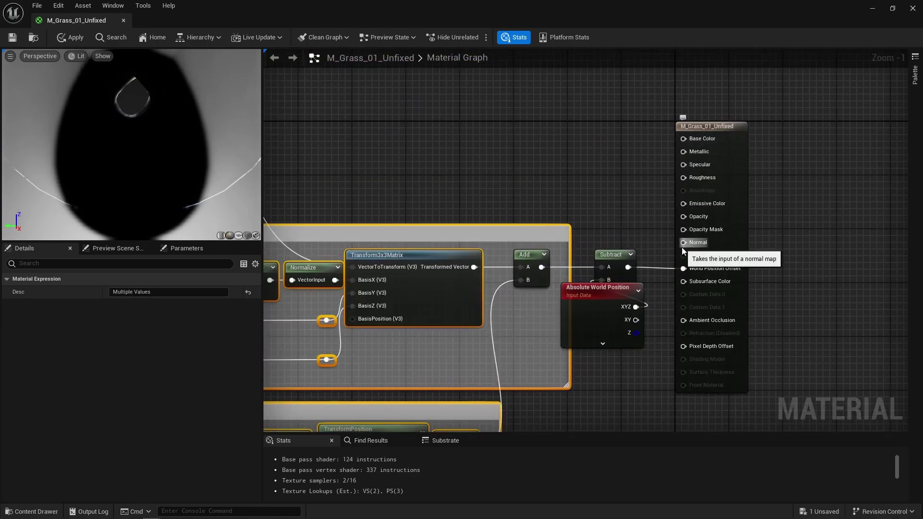
left_click(627, 235)
scroll(626, 235, "down", 6)
right_click_drag(569, 210, 773, 255)
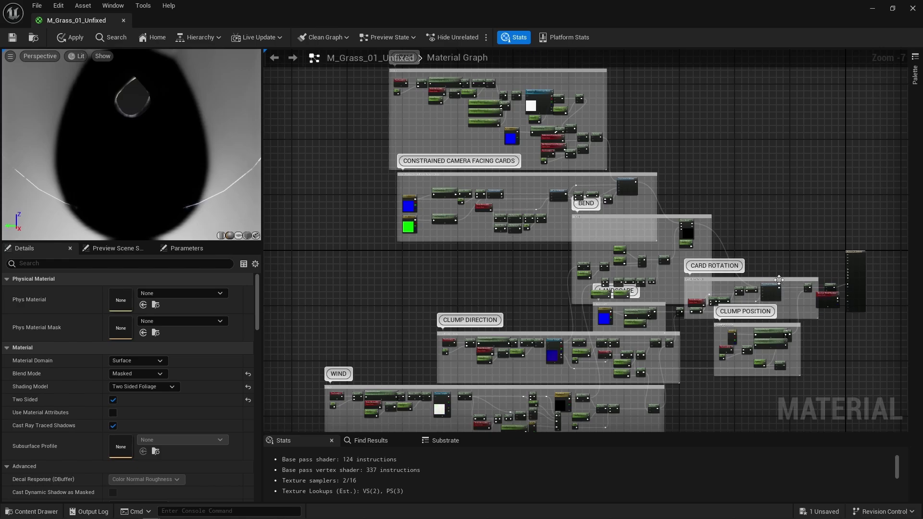
Examine the VertexNormalWS node that feeds the CARD ROTATION group.
scroll(778, 279, "up", 5)
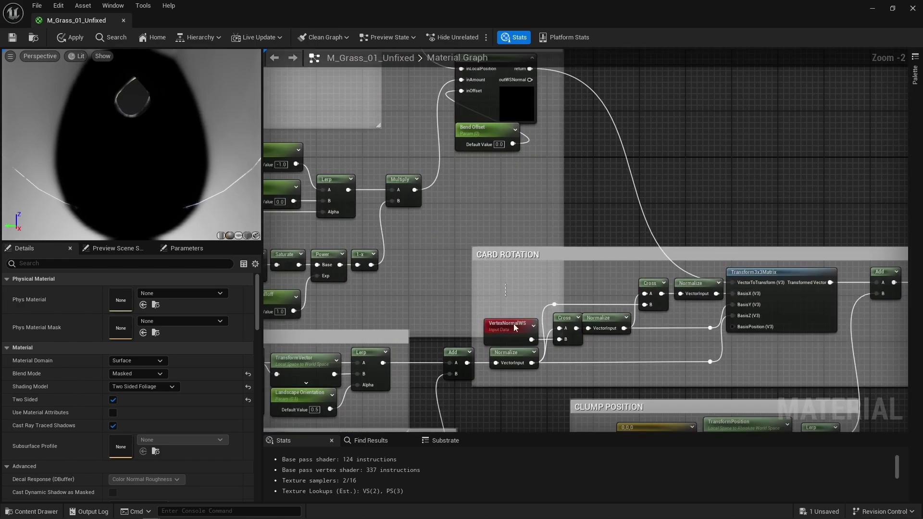
left_click(513, 324)
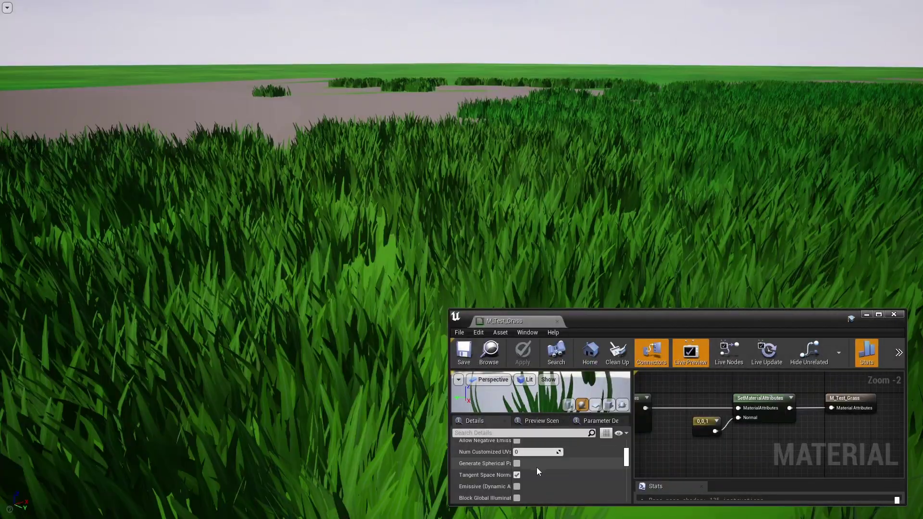
Save the M_Test_Grass material.
left_click(463, 350)
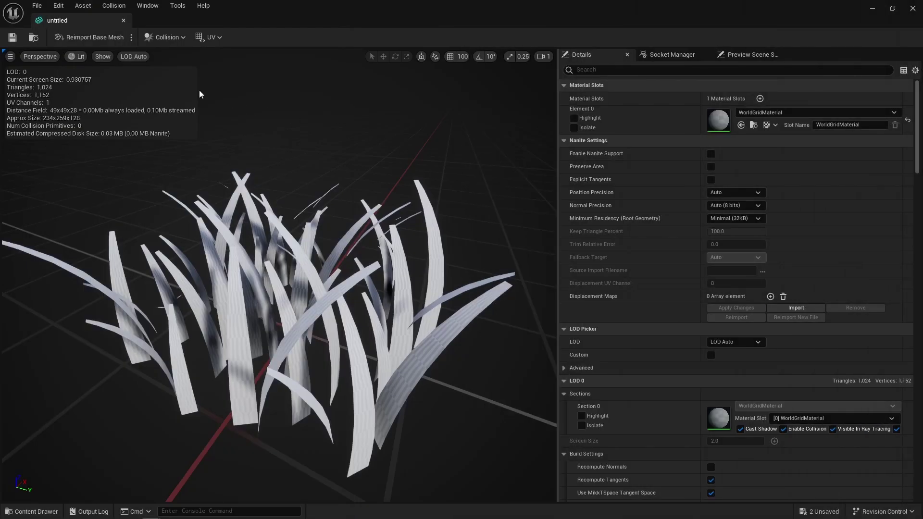
Change a display option in the grass mesh preview and inspect the blades from another angle.
left_click(108, 62)
left_click(135, 118)
left_click_drag(363, 147, 312, 147)
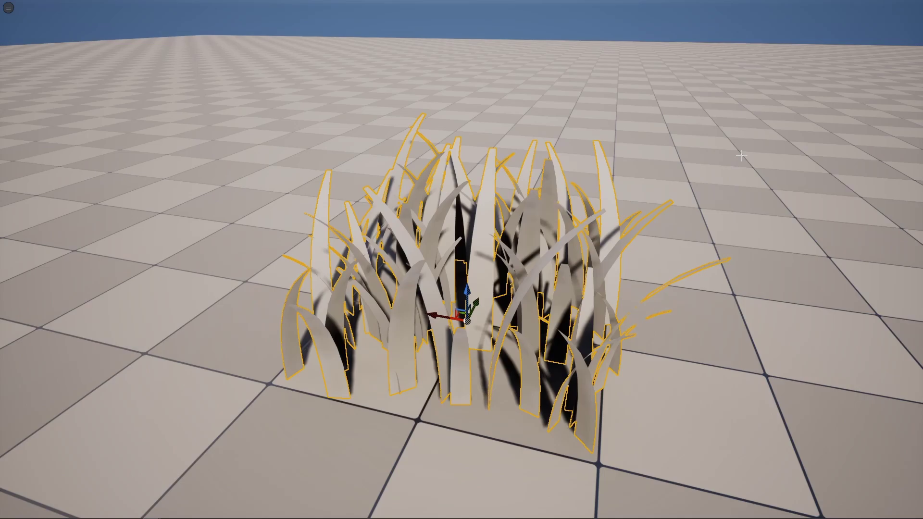
key("Escape")
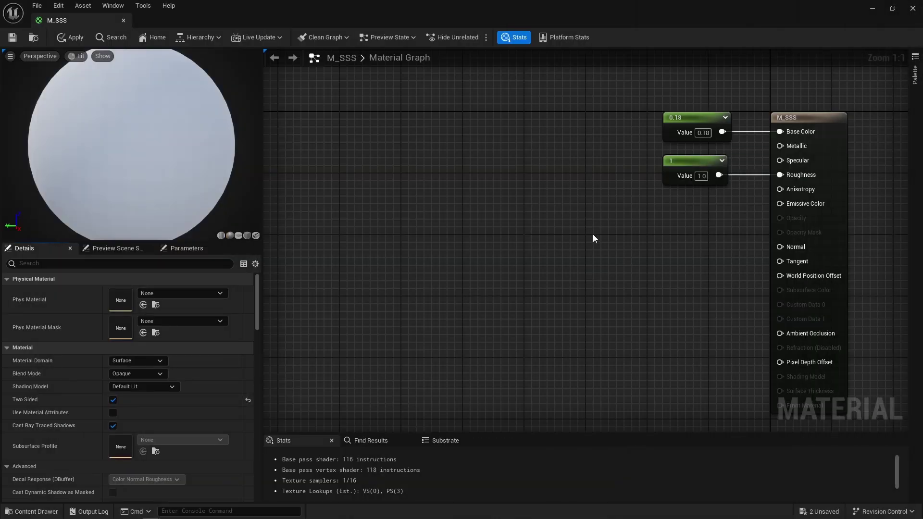
Set the M_SSS material's shading model to Two Sided Foliage.
left_click(154, 386)
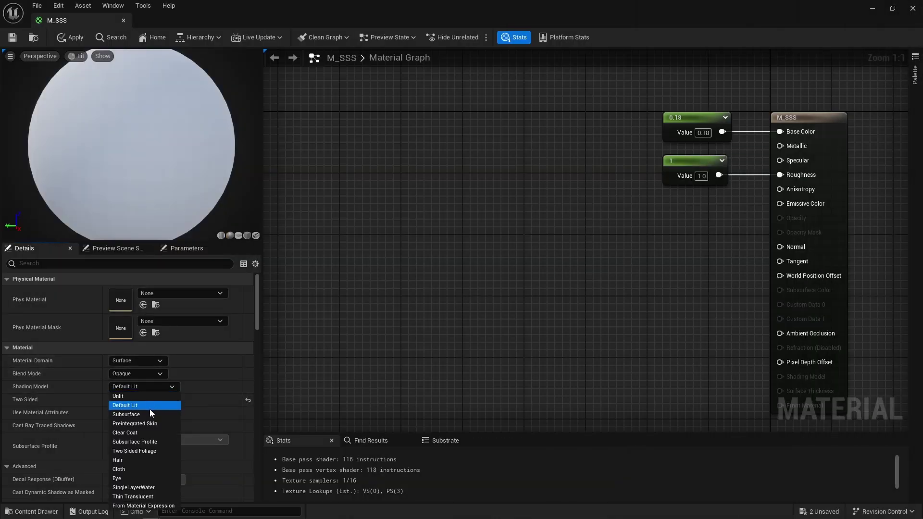
left_click(145, 452)
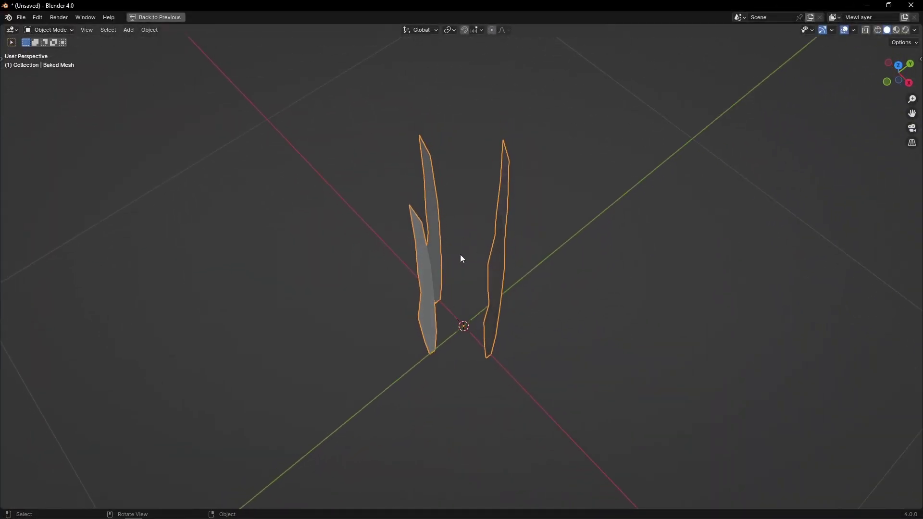
In Blender, examine the normals of the Baked Mesh grass blades in Edit Mode from above.
key("Tab")
middle_click_drag(460, 256, 489, 312)
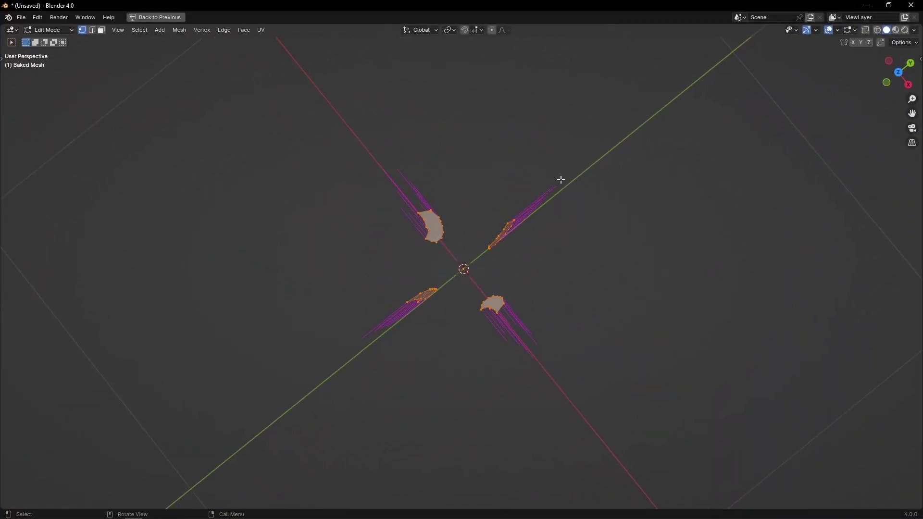
middle_click_drag(553, 252, 567, 222)
key("Tab")
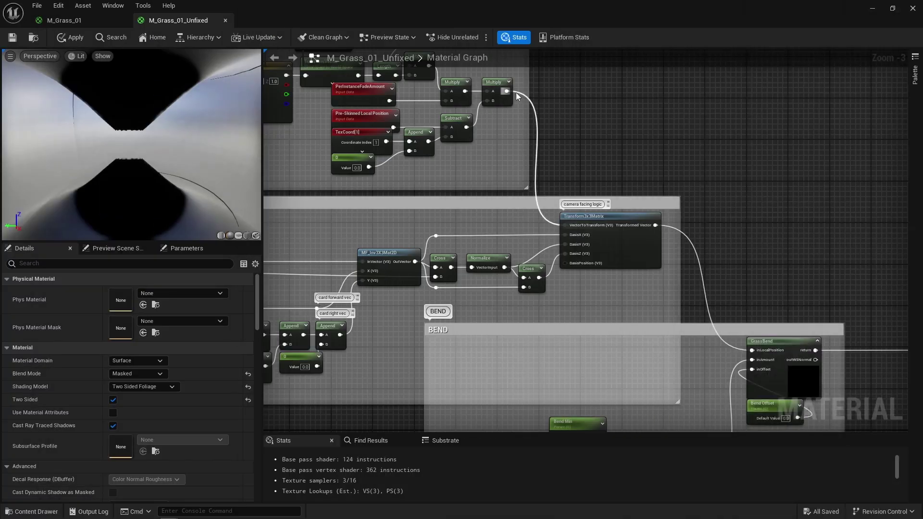
In Unreal Editor, connect the final Multiply directly to GrassBend's inLocalPosition, bypassing the camera-facing matrix, and disable Two Sided in M_Grass_01_Unfixed.
left_click_drag(563, 150, 751, 351)
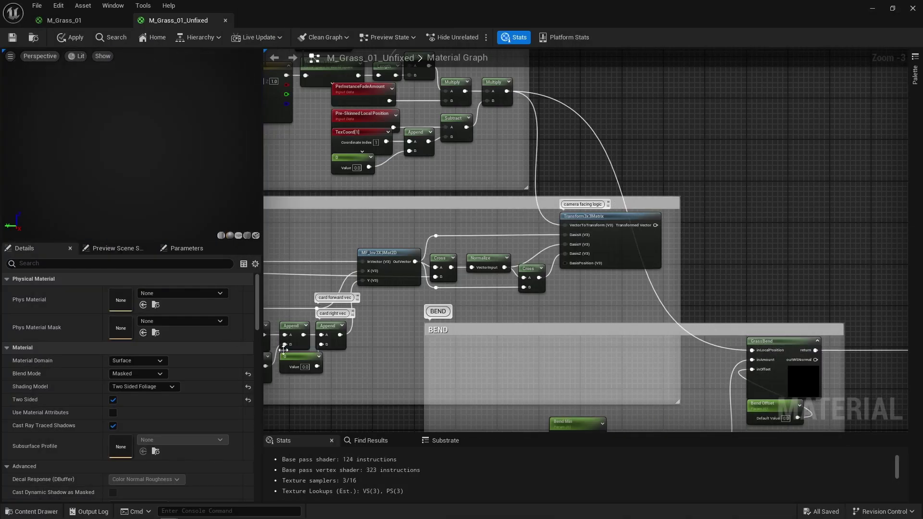
scroll(105, 389, "down", 3)
scroll(105, 386, "down", 4)
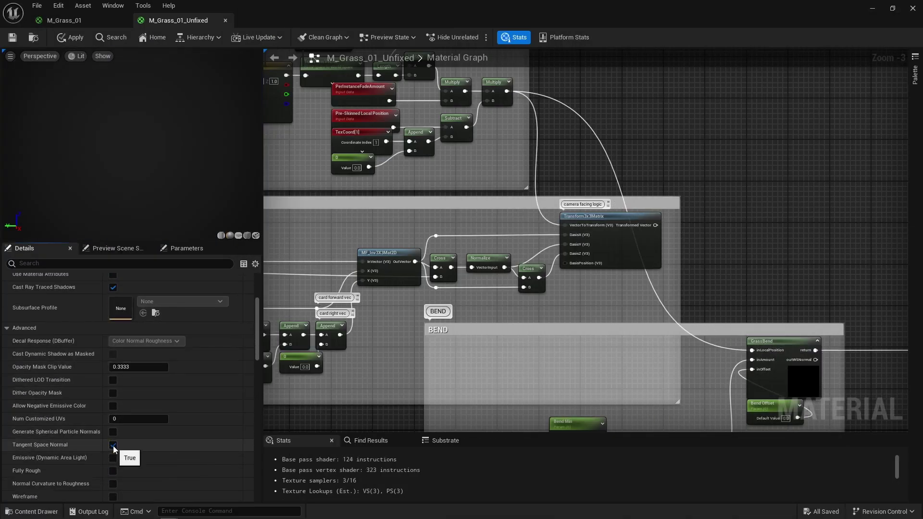
scroll(113, 444, "up", 4)
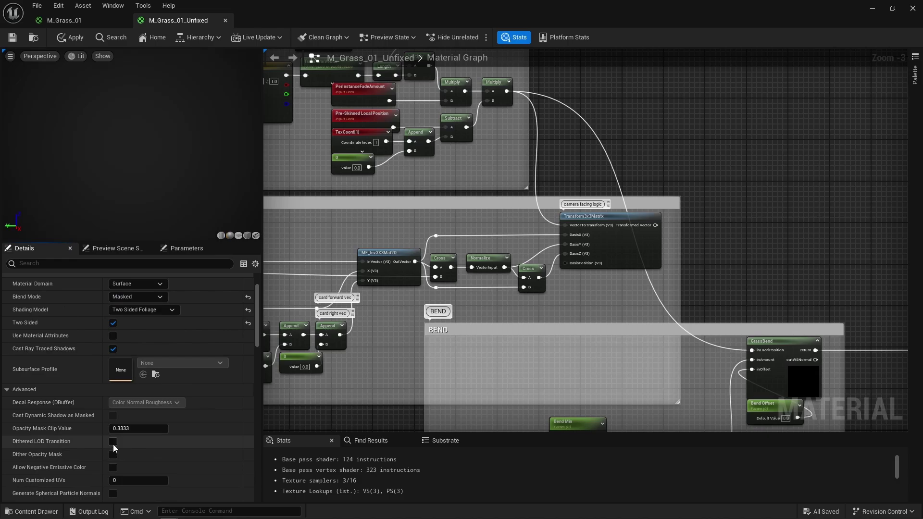
left_click(114, 325)
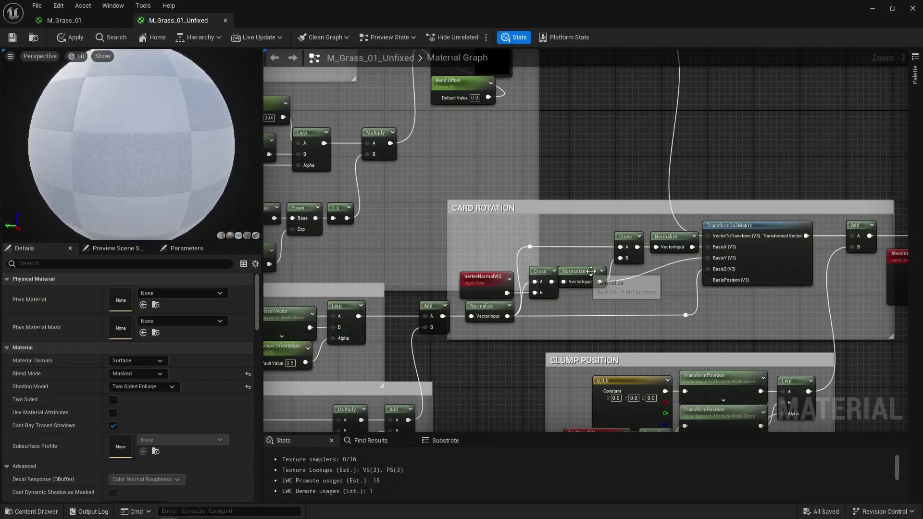
Examine the CARD ROTATION group, the VertexNormalWS card vectors and the camera facing logic leading to GrassBend.
left_click_drag(591, 271, 534, 247)
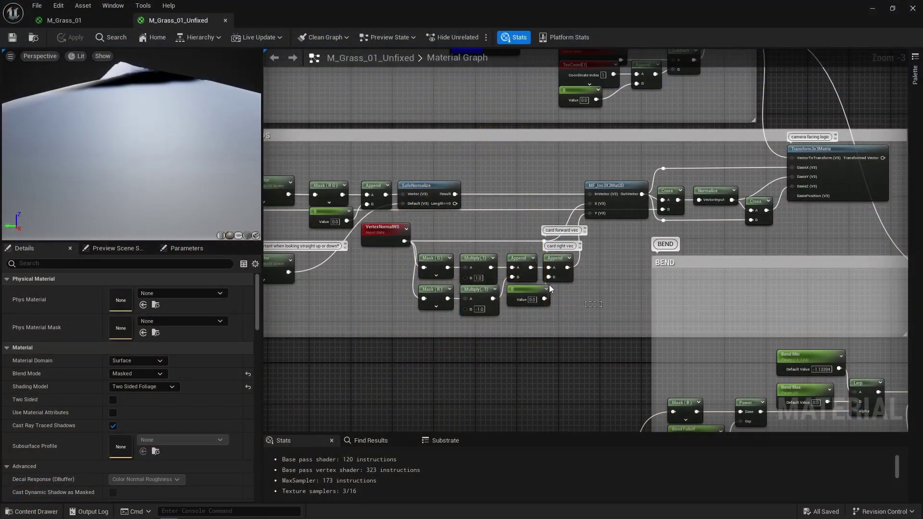
left_click_drag(549, 285, 435, 239)
right_click_drag(788, 193, 554, 232)
left_click_drag(648, 197, 746, 322)
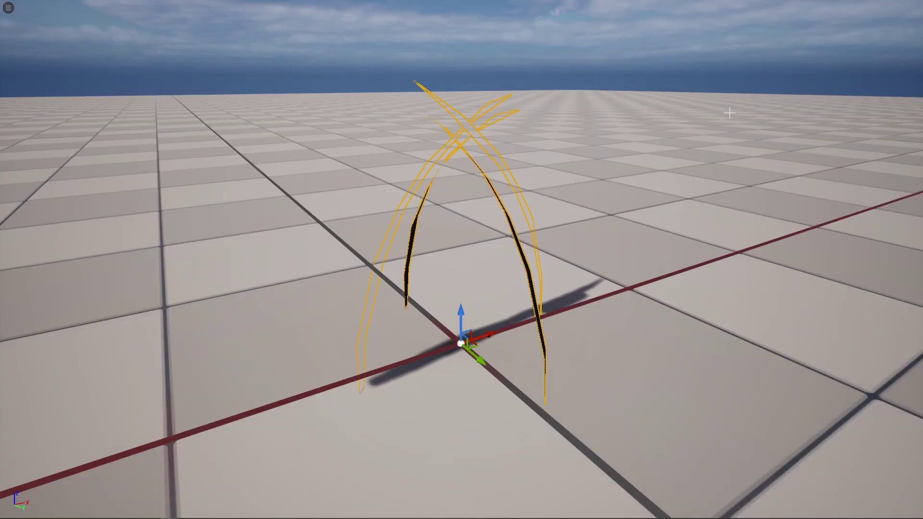
Inspect the test grass blades in Lvl_Test from several angles and display the level in the World Normal buffer visualization.
left_click_drag(729, 113, 576, 105, "alt")
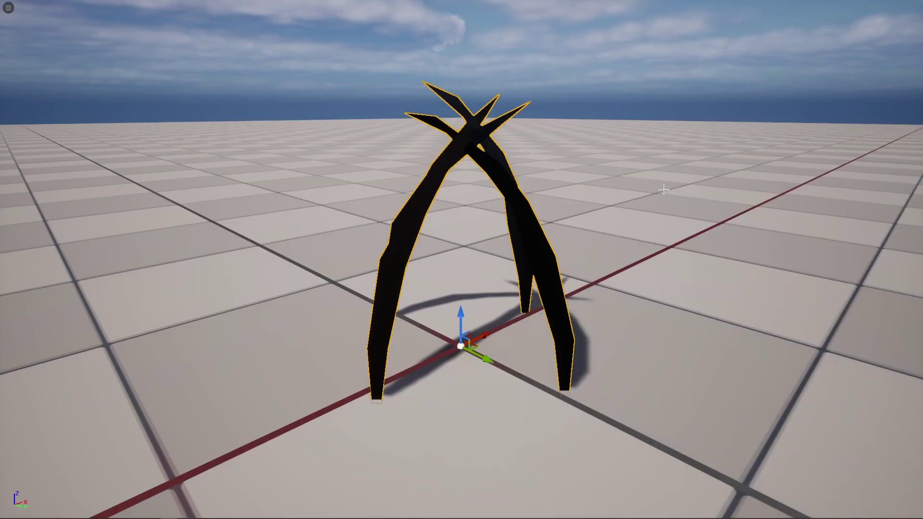
left_click_drag(577, 145, 384, 144, "alt")
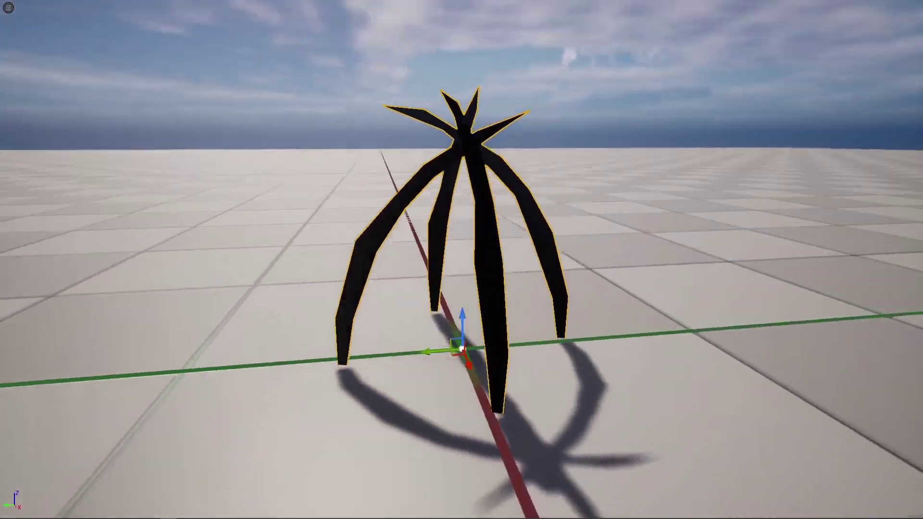
left_click_drag(461, 259, 394, 259, "alt")
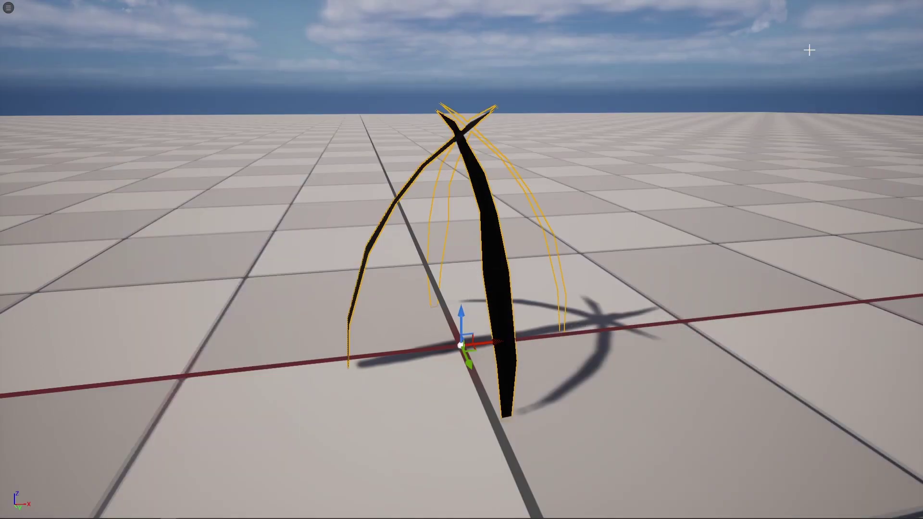
left_click_drag(461, 259, 384, 259, "alt")
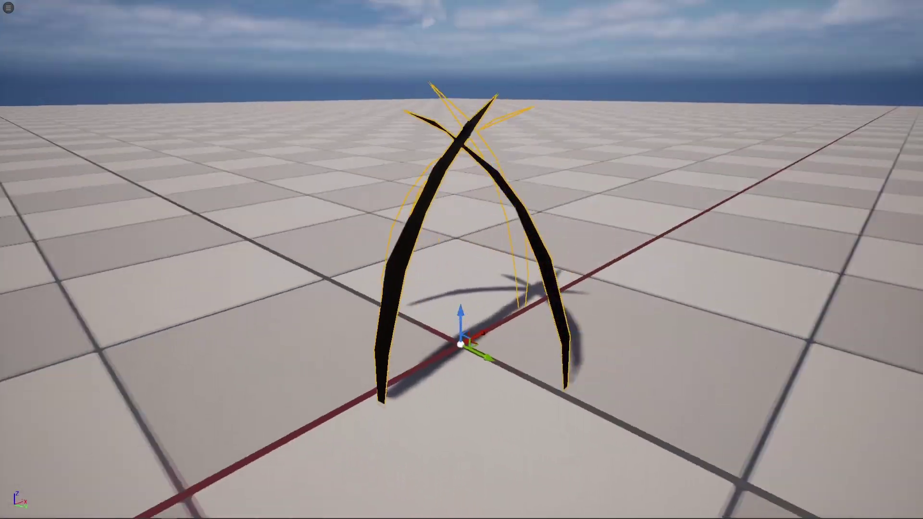
left_click(94, 59)
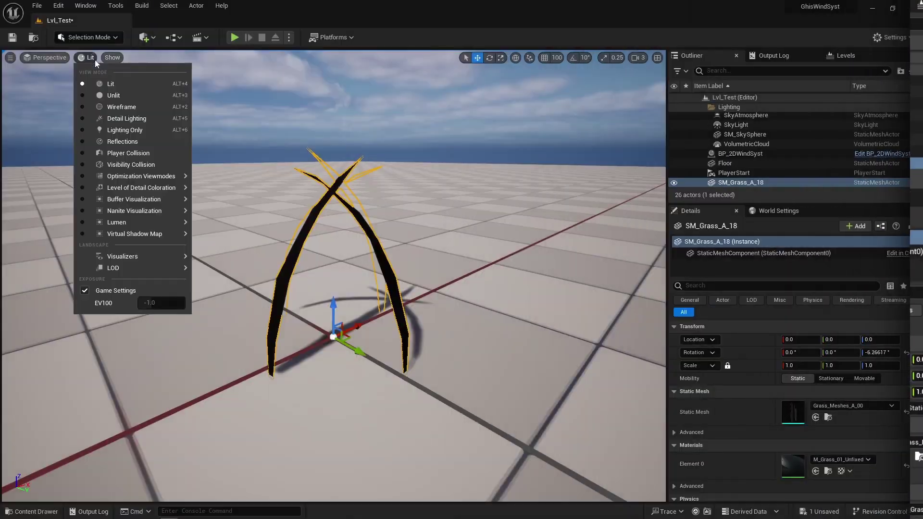
mouse_move(203, 201)
left_click(226, 390)
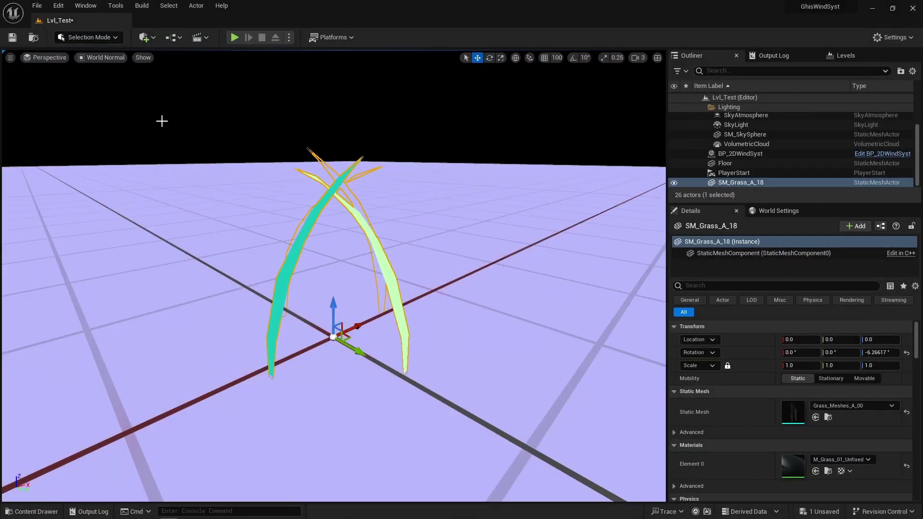
Add a sphere at the level's origin, set its scale to 0.5 and raise it along the vertical axis.
left_click(144, 37)
mouse_move(202, 148)
left_click(906, 340)
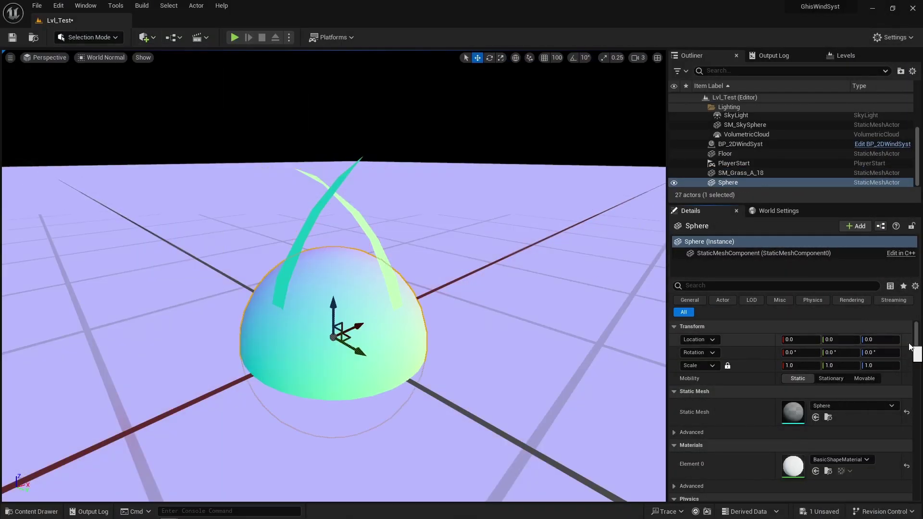
left_click(809, 365)
type("0.5")
key("Return")
left_click_drag(337, 297, 339, 254)
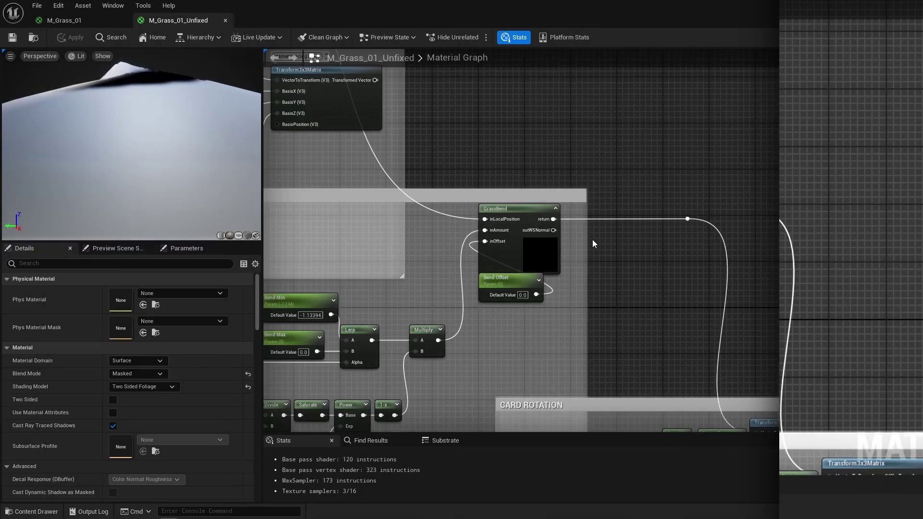
Add a named reroute declaration called UpwardNormal from GrassBend's outWSNormal output in M_Grass_01_Unfixed.
left_click_drag(554, 230, 634, 121)
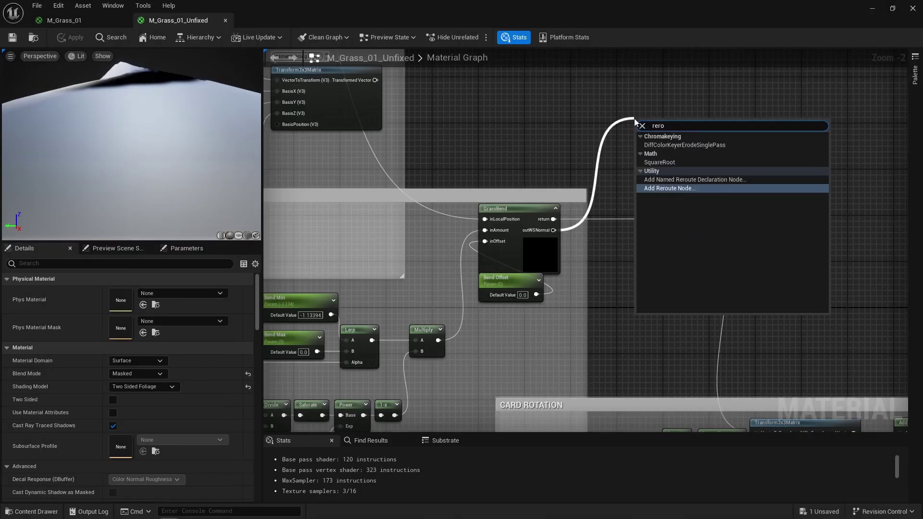
type("UpwardNormal")
key("Return")
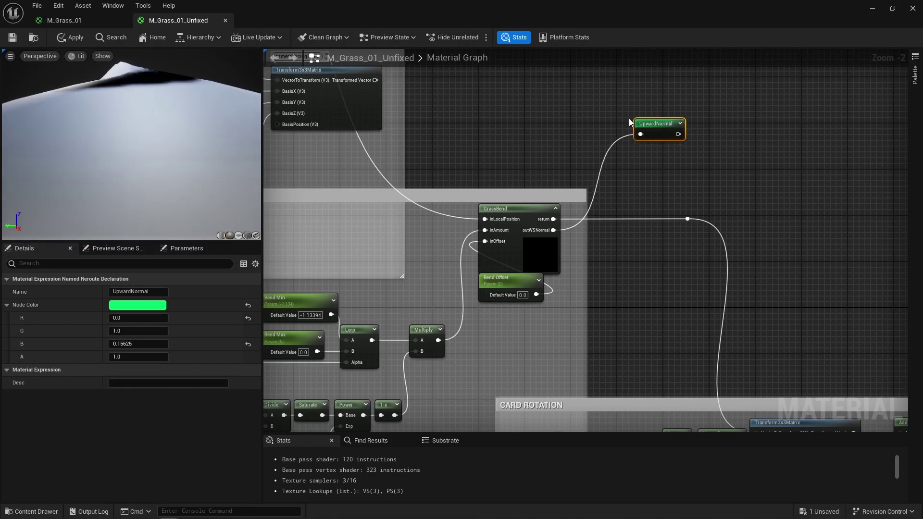
Set the UpwardNormal reroute's node color to R 1 and G 0.
left_click(128, 319)
type("1")
key("Tab")
type("0")
left_click(727, 182)
right_click_drag(688, 200, 579, 215)
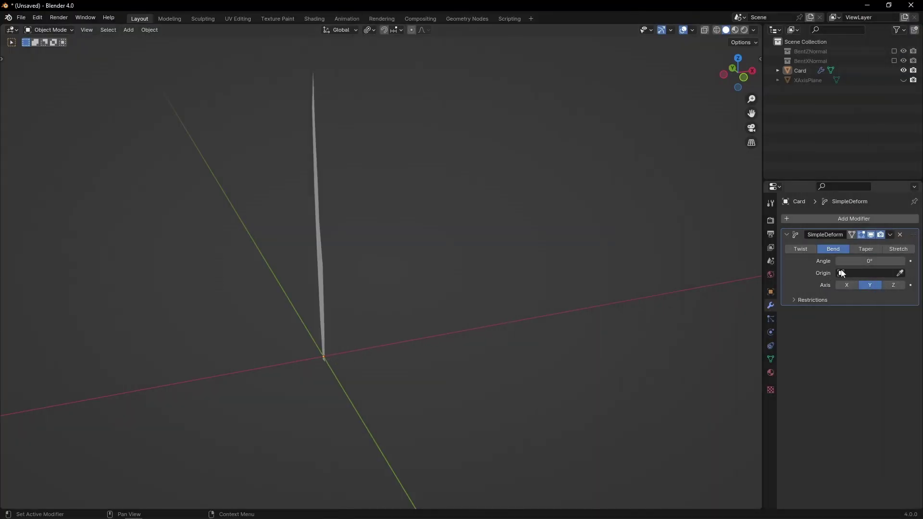
In Blender, set the card's SimpleDeform bend angle to 87.9° and enable the BentZNormal collection.
left_click_drag(848, 261, 901, 261)
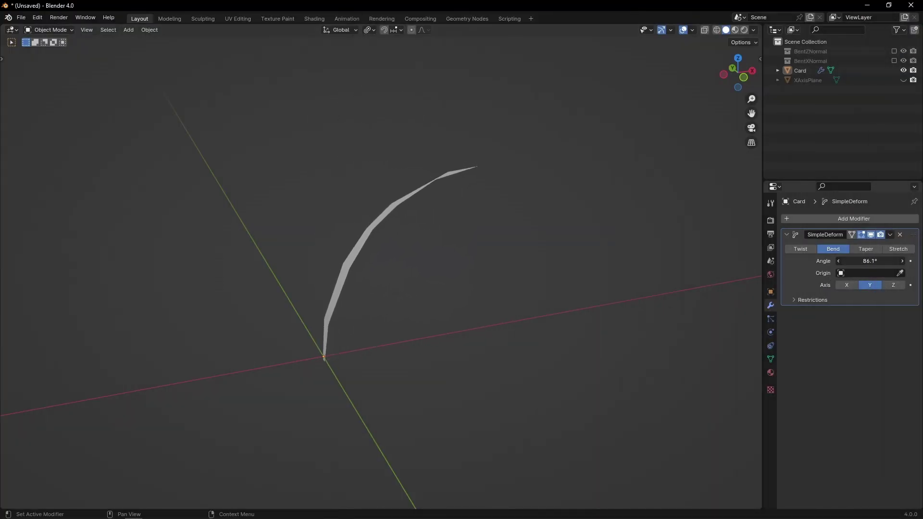
left_click(893, 51)
Compare the bent card's normals with the XAxisPlane, hide the plane again and enable the BentXNormal collection.
middle_click_drag(616, 212, 481, 222)
left_click(903, 79)
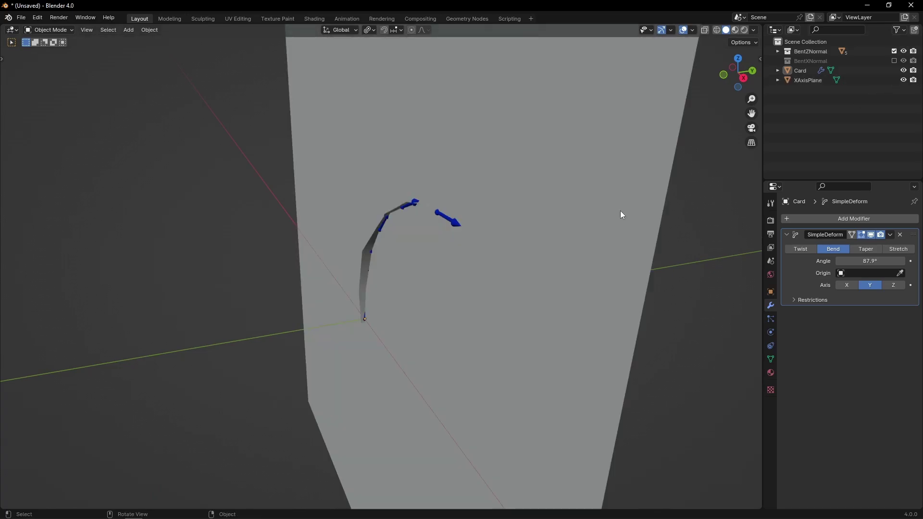
mouse_move(619, 214)
middle_mouse_down()
mouse_move(591, 227)
mouse_move(625, 226)
middle_mouse_up()
left_click(903, 80)
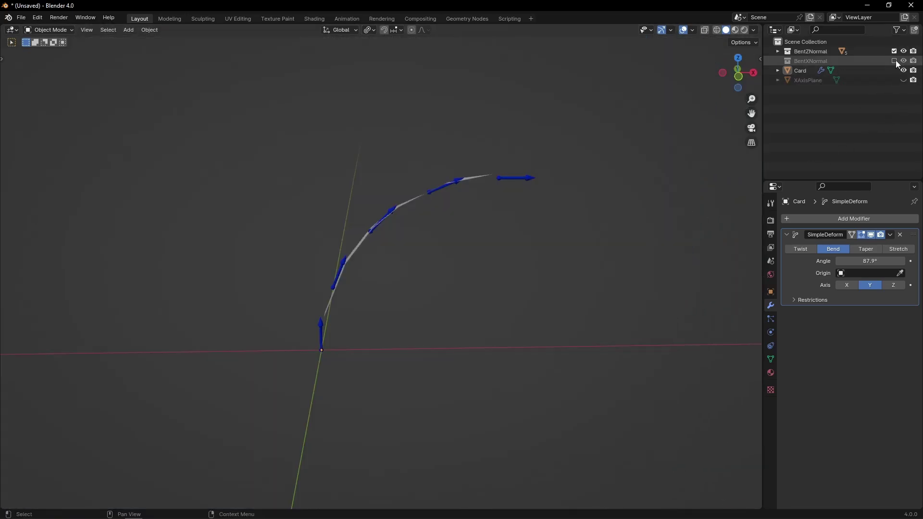
left_click(893, 61)
middle_click_drag(505, 274, 538, 263)
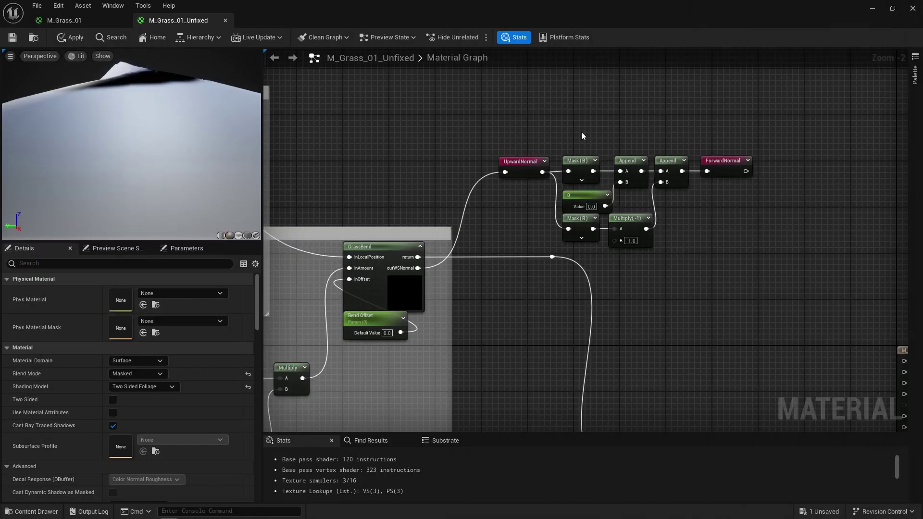
In Unreal Editor, insert an Abs node between the Multiply by -1 and the last Append's B input in the ForwardNormal chain.
left_click_drag(581, 131, 760, 272)
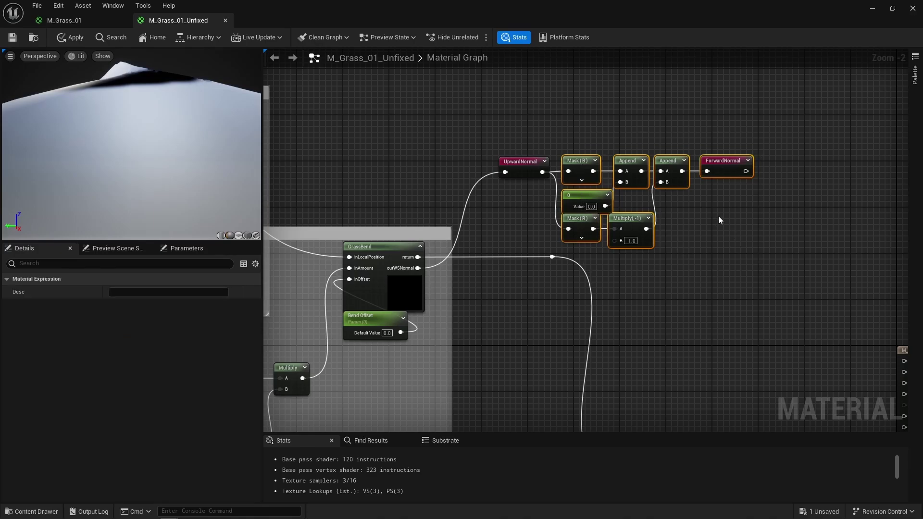
scroll(718, 215, "up", 2)
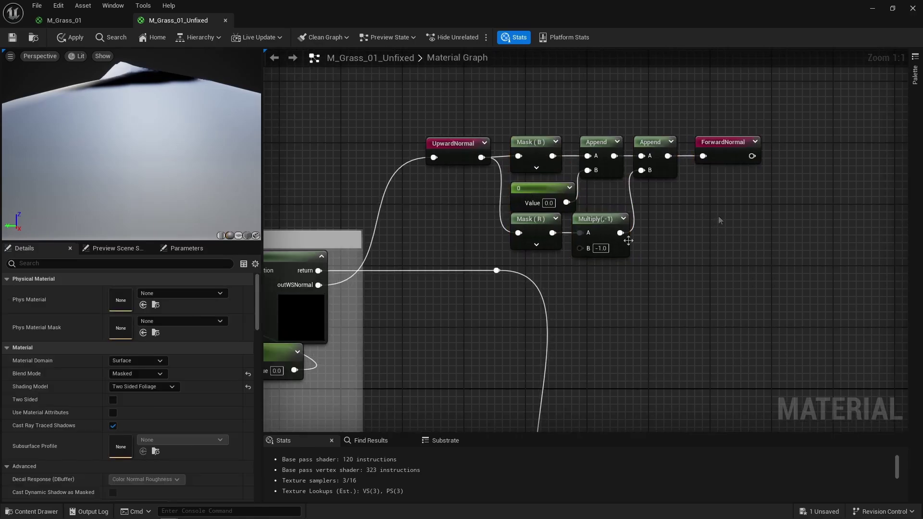
left_click_drag(620, 233, 641, 171)
key("Escape")
type("abs")
key("Return")
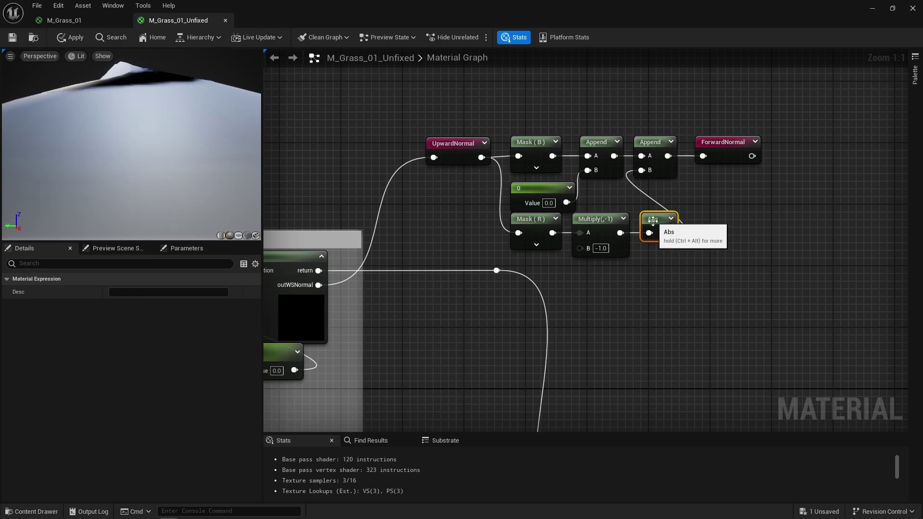
left_click(656, 272)
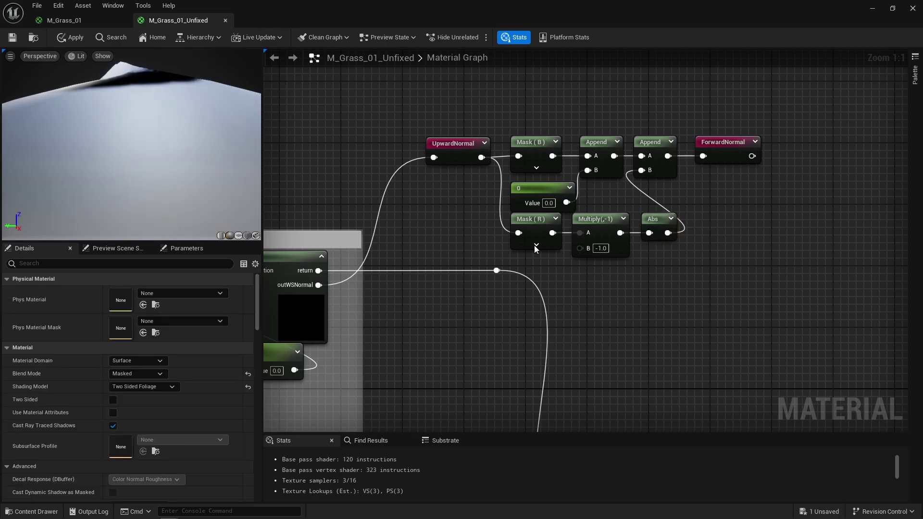
Connect the Lerp of UpwardNormal and ForwardNormal to the material's Normal input.
left_click_drag(455, 124, 455, 123)
left_click_drag(713, 87, 733, 198)
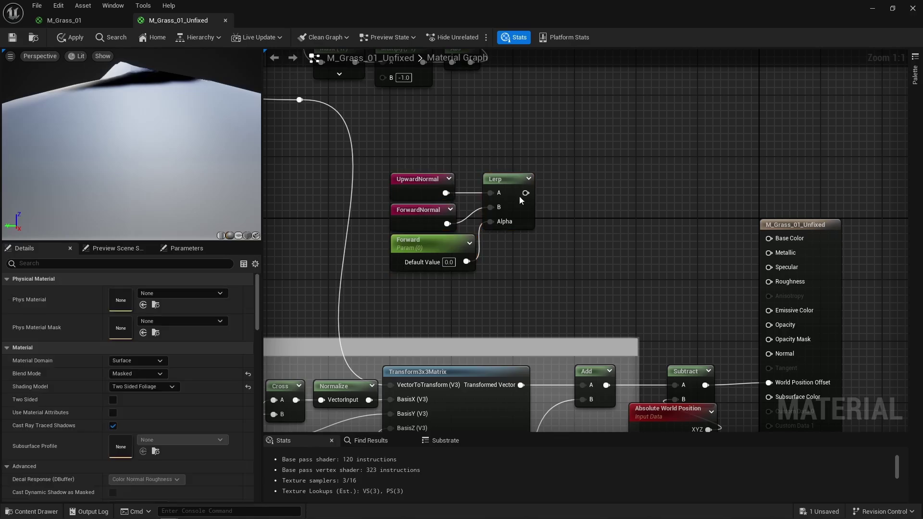
left_click_drag(524, 193, 769, 354)
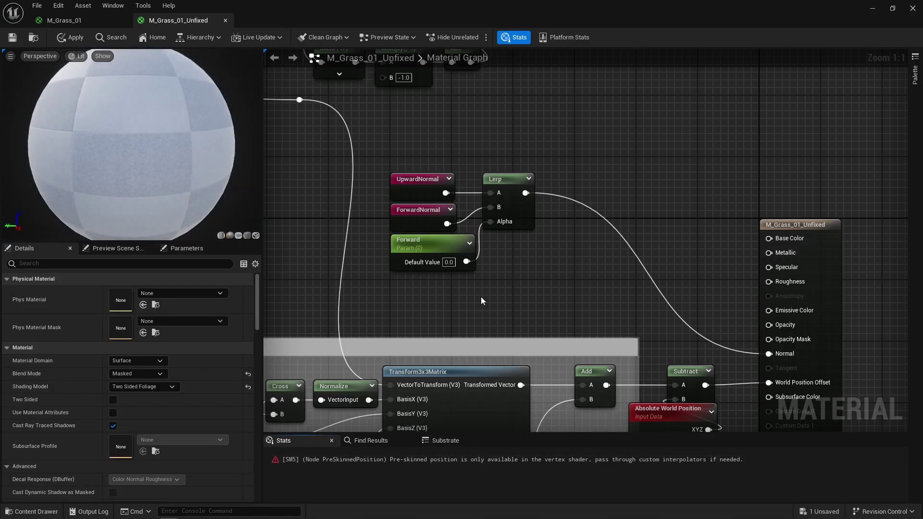
Locate and select the Pre-Skinned Local Position node in the scale section of the graph.
scroll(596, 284, "down", 4)
right_click_drag(499, 271, 907, 307)
right_click_drag(704, 150, 662, 289)
scroll(704, 200, "up", 4)
left_click(704, 200)
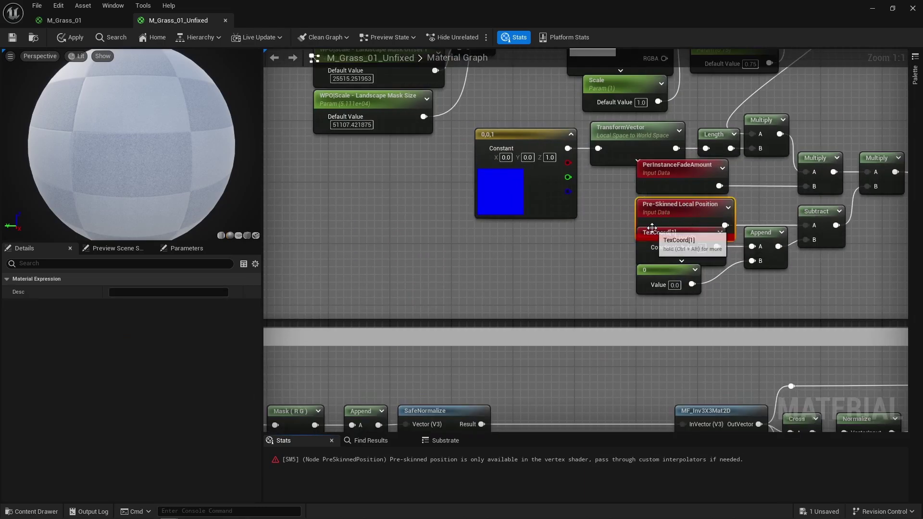
Insert a VertexInterpolator between the UpwardNormal/ForwardNormal Lerp and the material's Normal input.
scroll(652, 227, "down", 1)
scroll(651, 227, "down", 3)
right_click_drag(733, 281, 365, 133)
right_click_drag(807, 332, 587, 253)
scroll(612, 237, "up", 4)
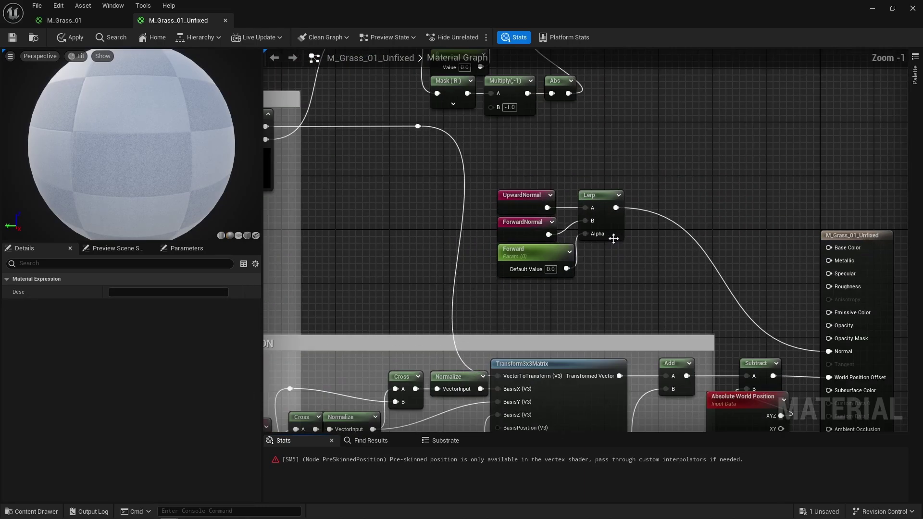
left_click(620, 249)
left_click_drag(617, 206, 654, 203)
type("vertex")
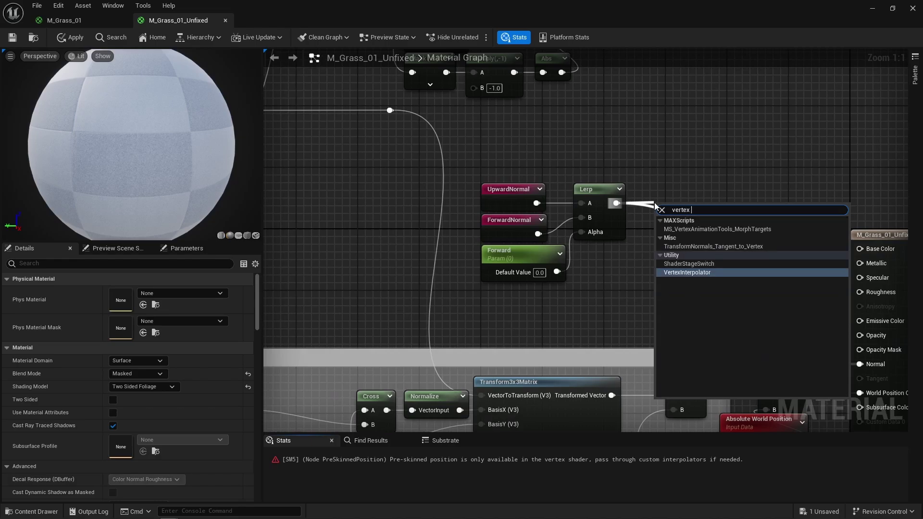
key("Return")
left_click_drag(720, 223, 860, 363)
left_click(661, 249)
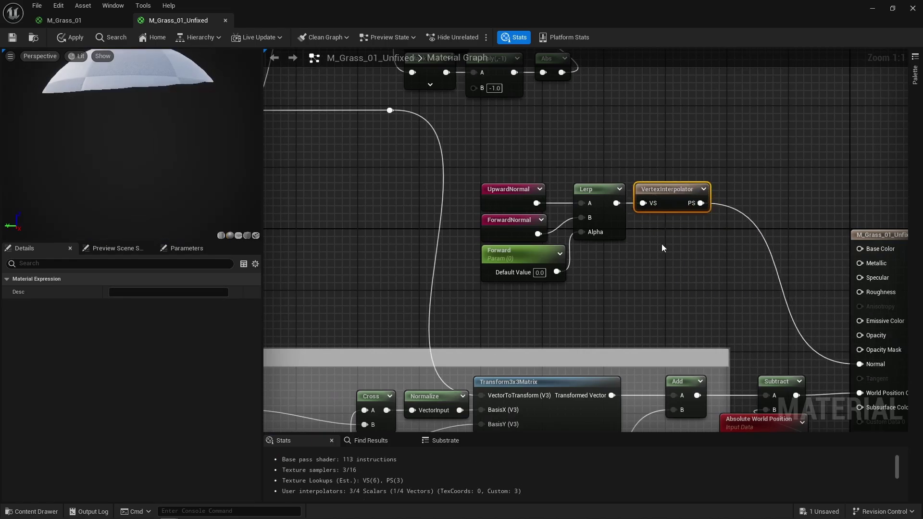
Set the Forward parameter feeding the normal Lerp's alpha to 1.0.
right_click_drag(662, 249, 786, 296)
scroll(786, 297, "down", 1)
scroll(786, 296, "down", 6)
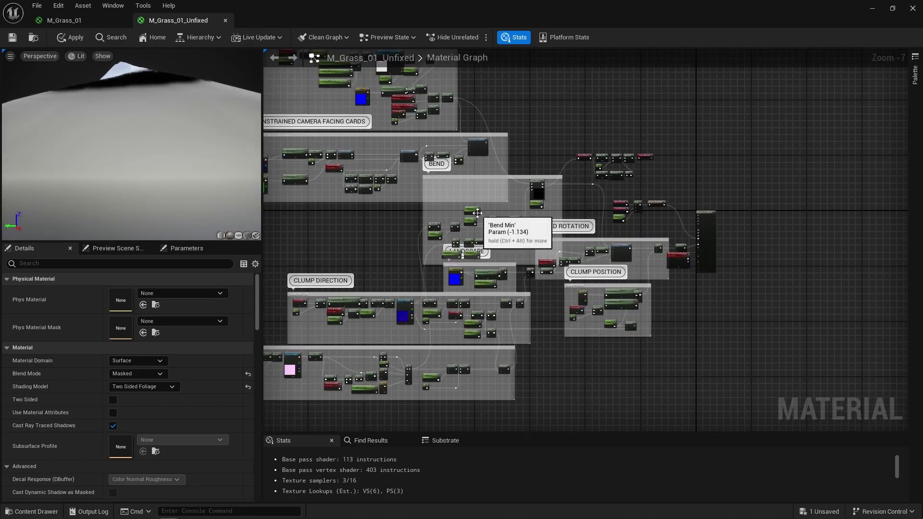
scroll(577, 276, "up", 6)
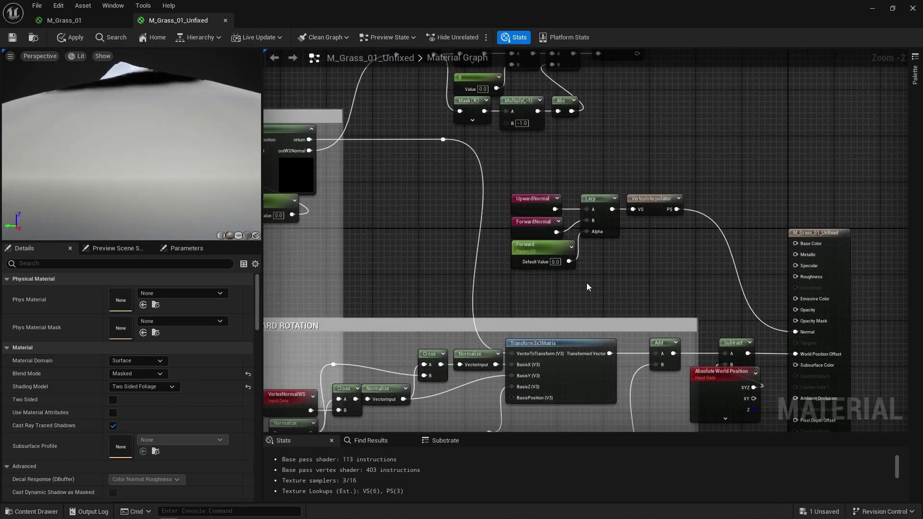
scroll(579, 274, "up", 1)
left_click(548, 260)
type("1")
key("Return")
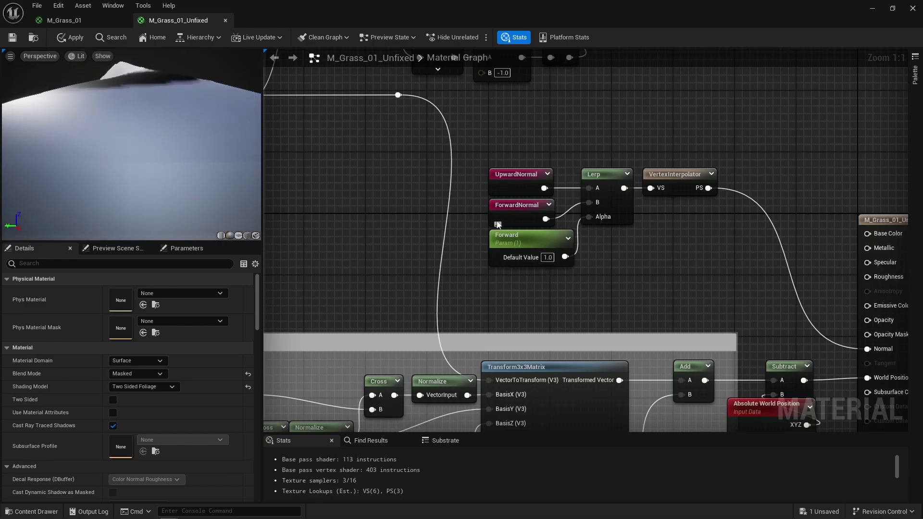
left_click(496, 214)
left_click(513, 286)
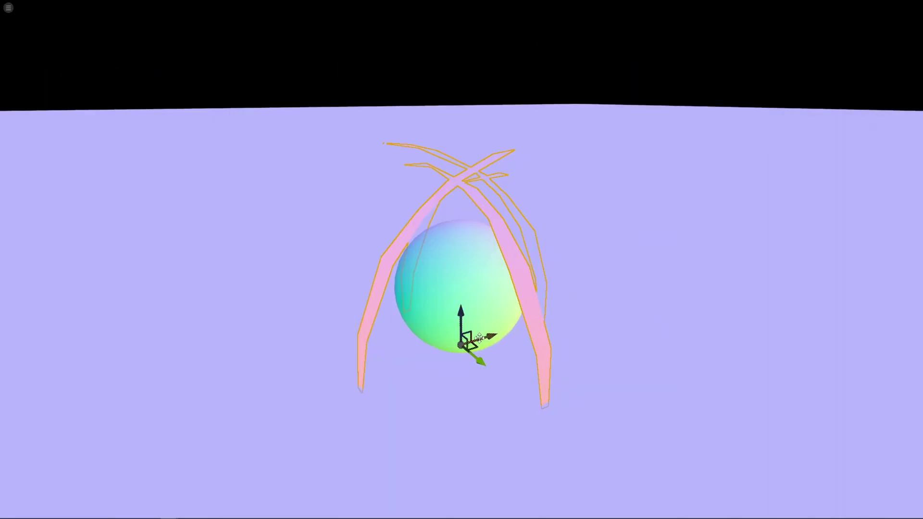
Examine the world normals of the bent grass cards against the sphere from several sides and from above.
left_click_drag(525, 401, 303, 383, "alt")
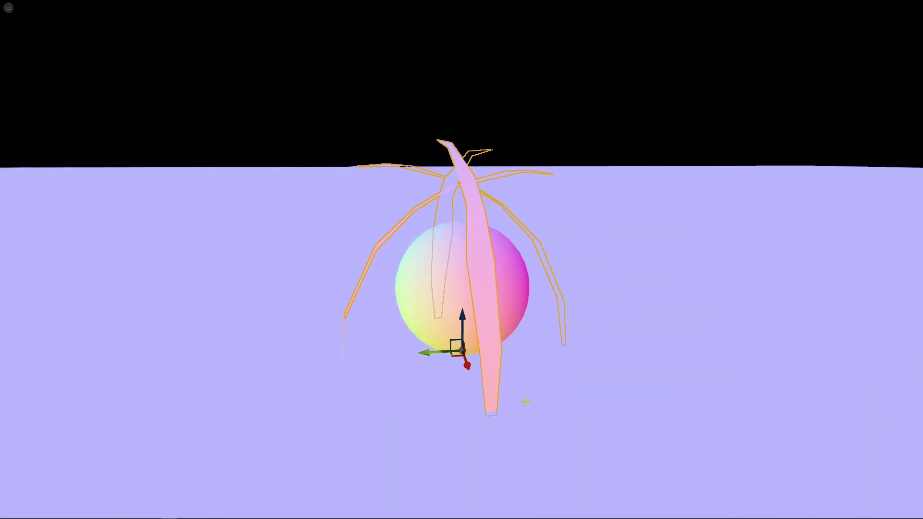
left_click_drag(466, 381, 473, 245, "alt")
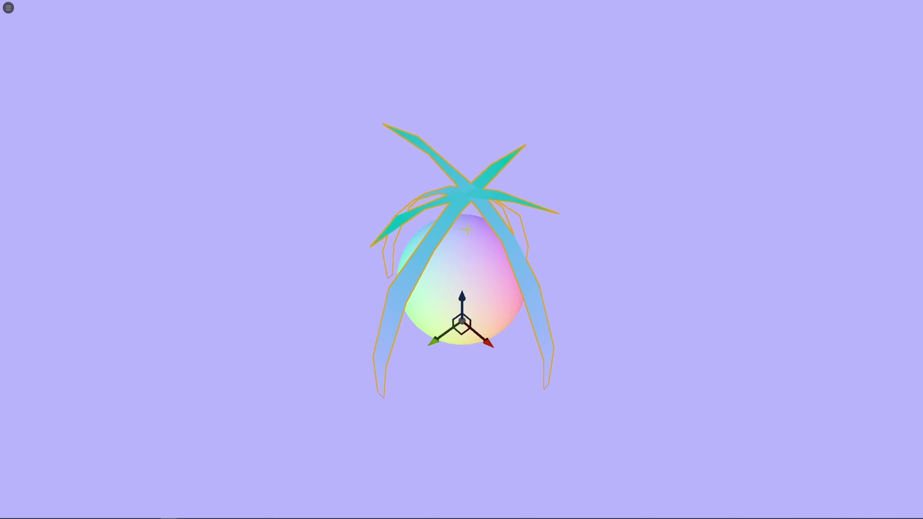
left_click_drag(467, 229, 375, 293, "alt")
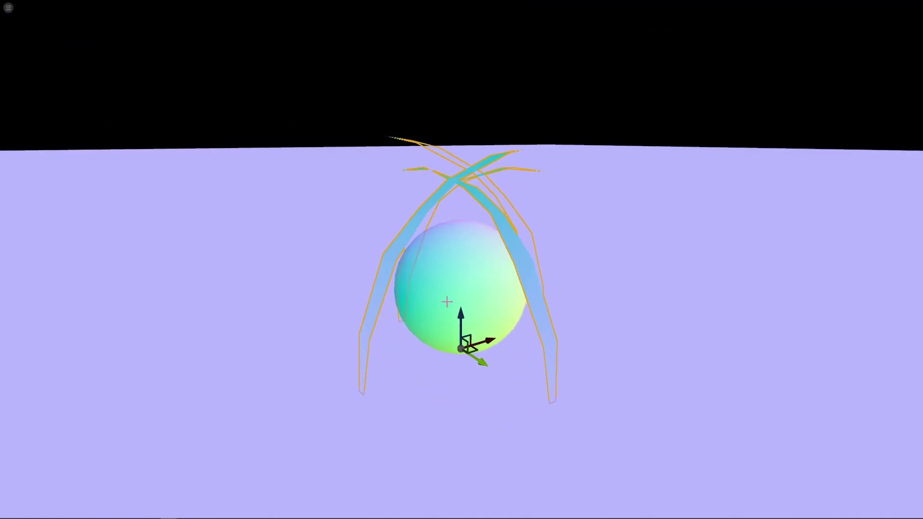
left_click_drag(447, 301, 488, 278, "alt")
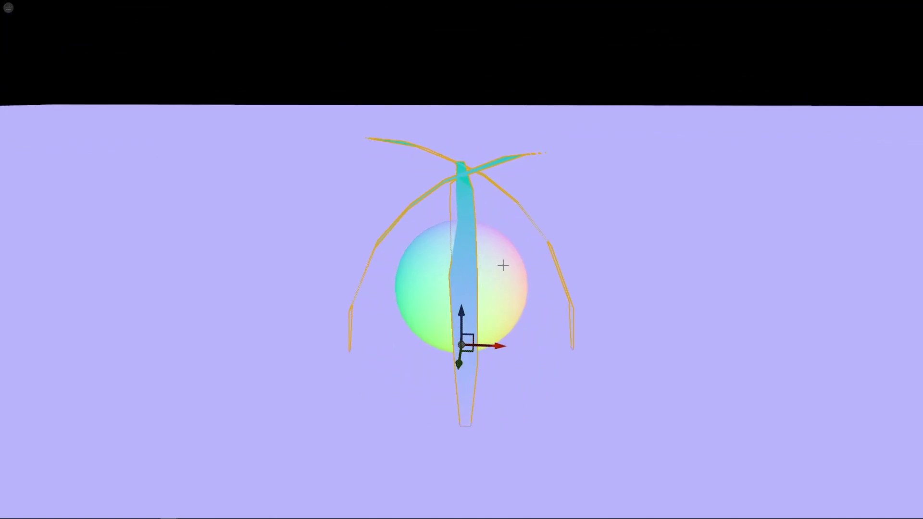
left_click_drag(542, 303, 571, 313, "alt")
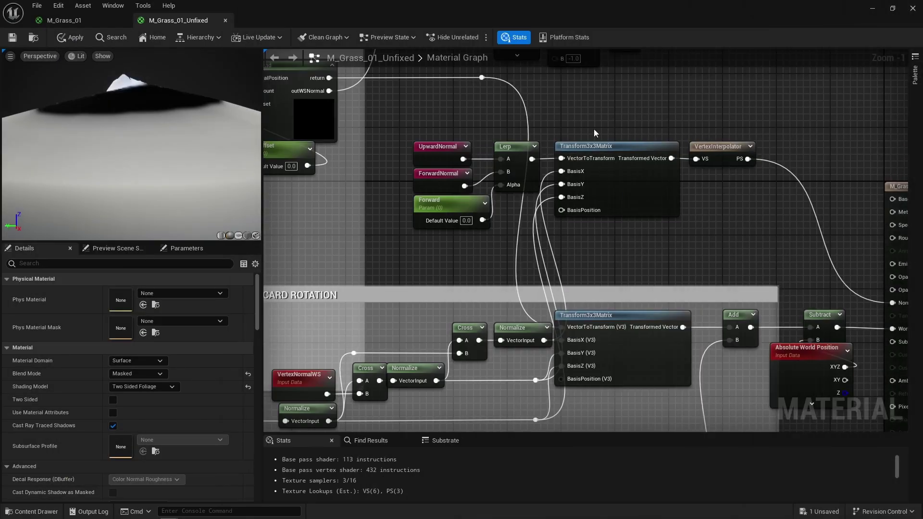
Compare the normal chain's Transform3x3Matrix with the Card Rotation one, and set the Forward parameter to 1.0.
left_click(607, 186)
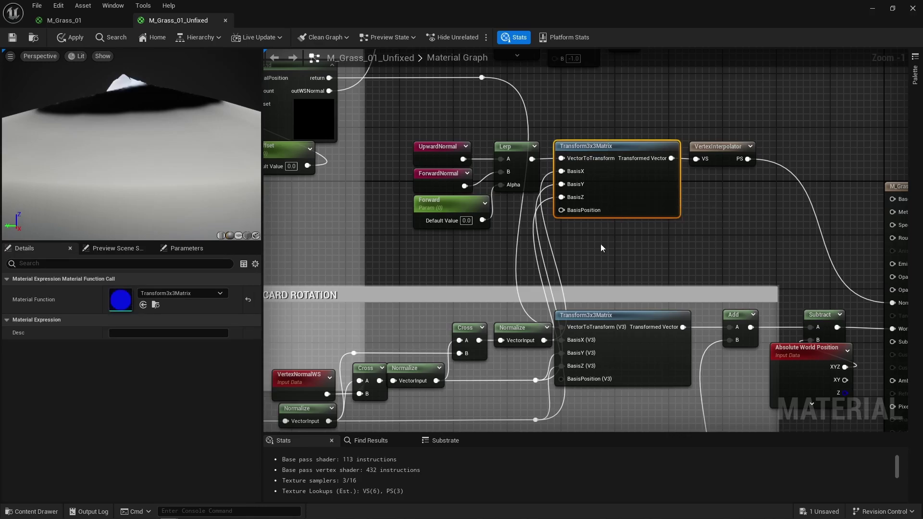
left_click(620, 350)
left_click(587, 243)
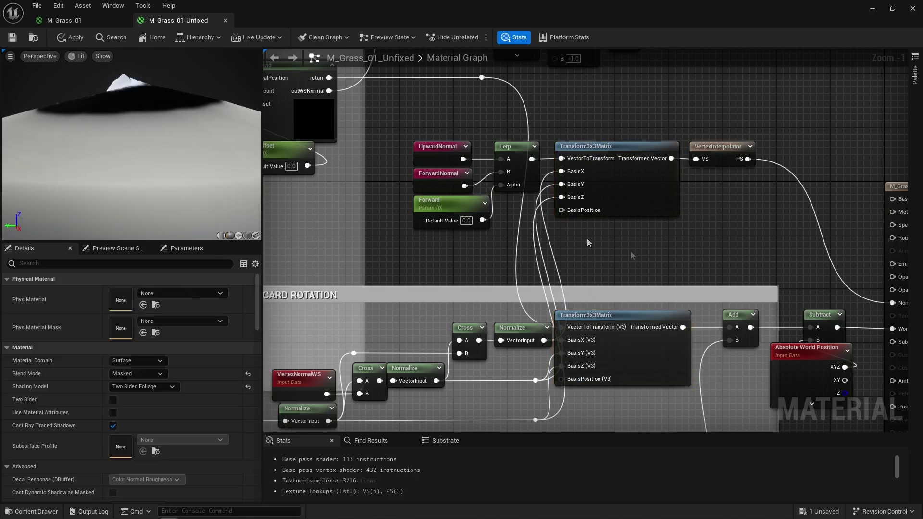
left_click(465, 220)
type("1")
key("Return")
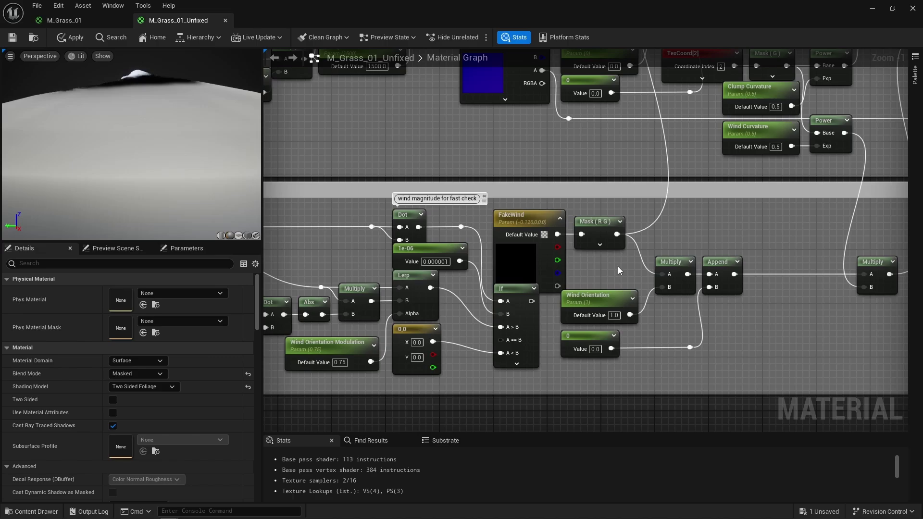
Locate the FakeWind parameter and its Mask (R G) node, and set Bend Min and Bend Max to 0.0 in the Bend section.
left_click_drag(618, 266, 491, 208)
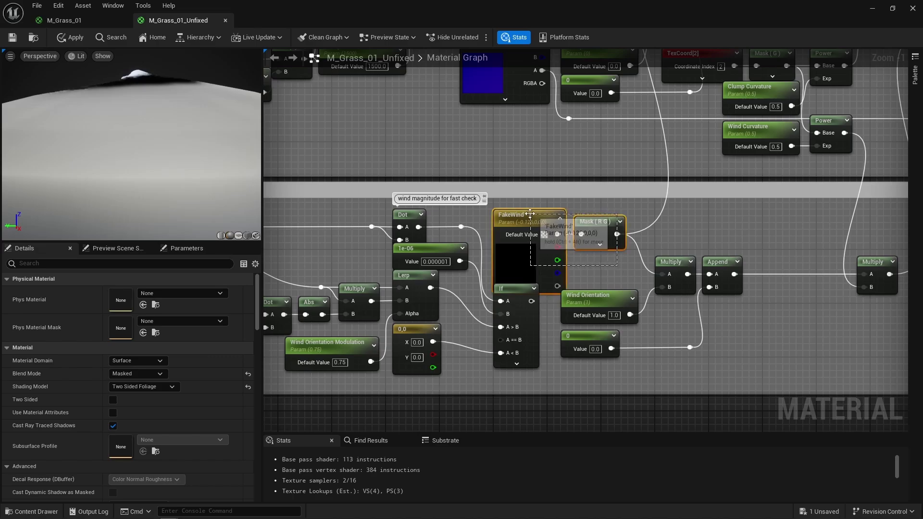
left_click(705, 232)
scroll(704, 230, "down", 2)
right_click_drag(704, 166, 620, 333)
right_click_drag(659, 132, 630, 227)
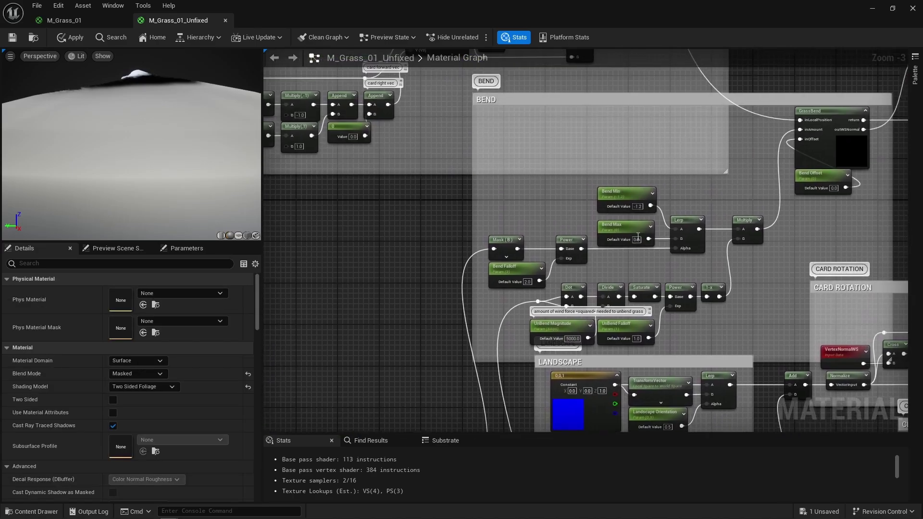
scroll(631, 225, "up", 2)
right_click_drag(713, 178, 553, 158)
scroll(552, 159, "down", 1)
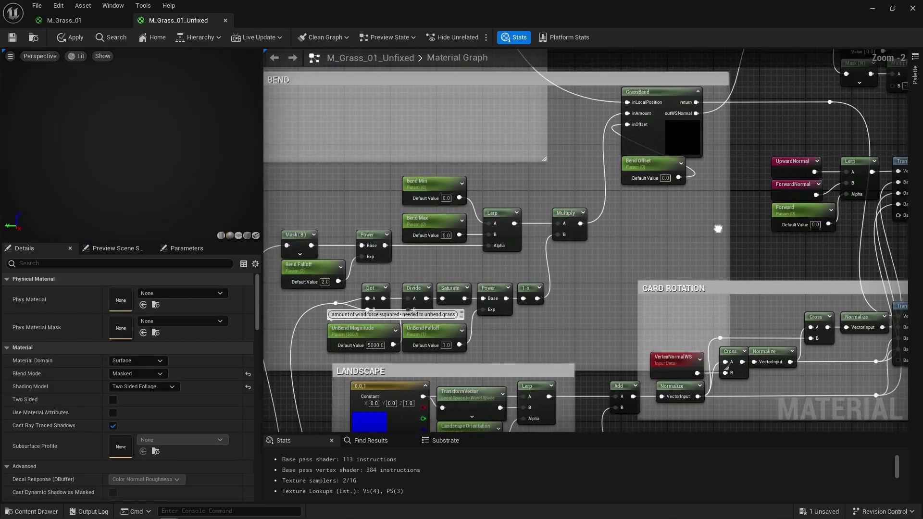
right_click_drag(786, 233, 517, 243)
left_click(603, 226)
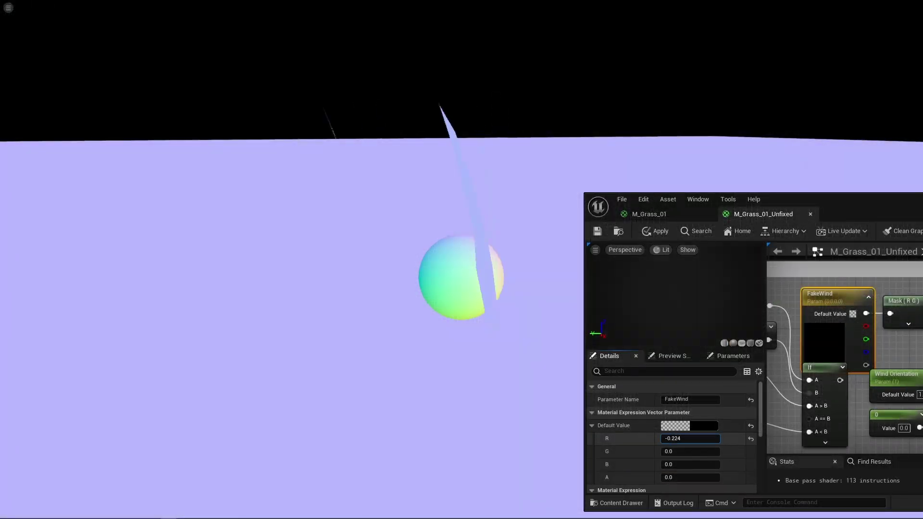
Vary FakeWind's R value below zero to test the cards' bending, and set the Forward parameter to 1.0.
left_click_drag(687, 438, 562, 438)
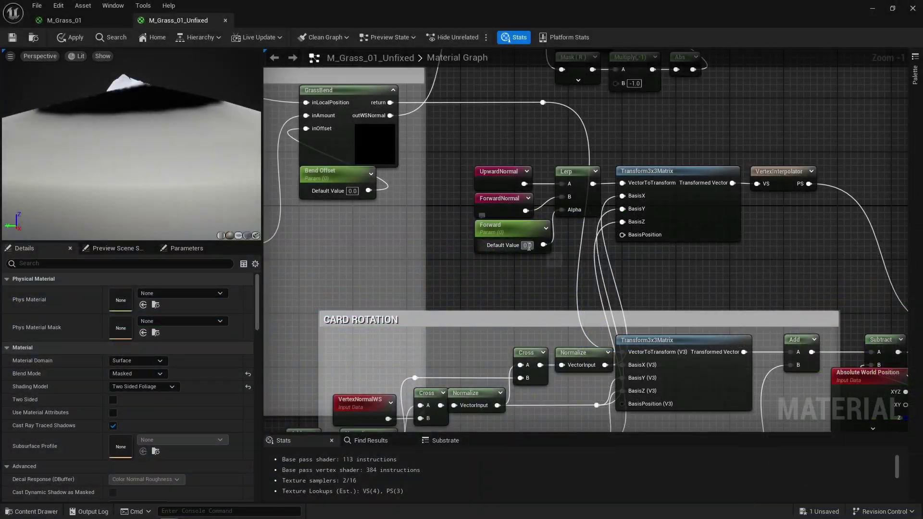
key("Return")
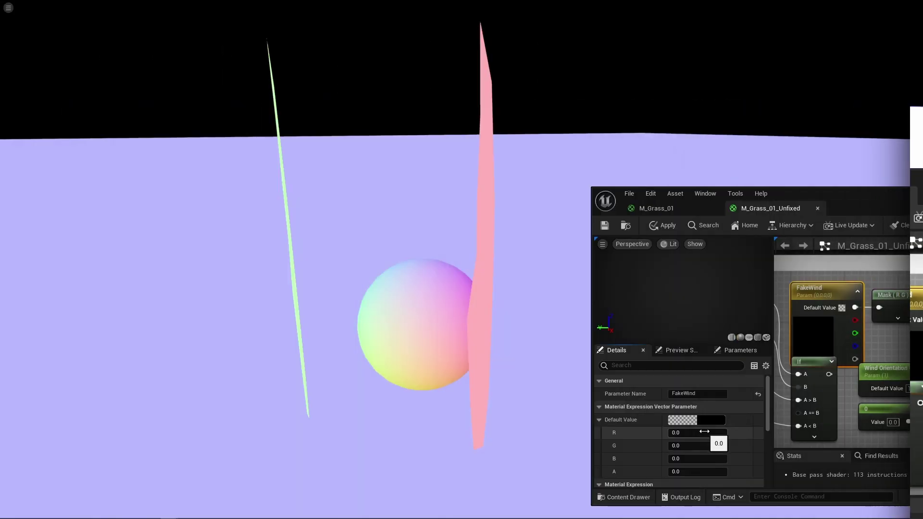
Vary FakeWind's R value between 0 and about -5.42 while examining the cards' world normals from several sides.
mouse_move(697, 433)
left_mouse_down()
mouse_move(672, 433)
mouse_move(702, 431)
left_mouse_up()
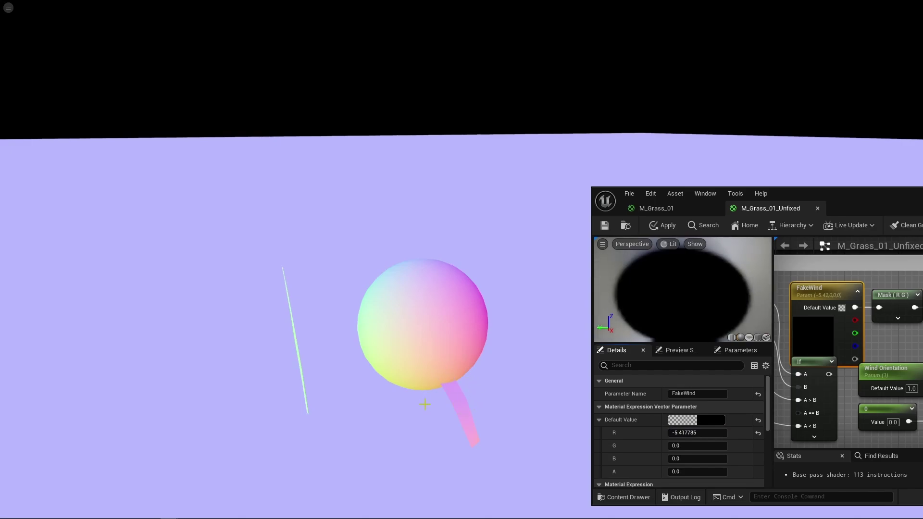
left_click_drag(444, 356, 444, 356, "alt")
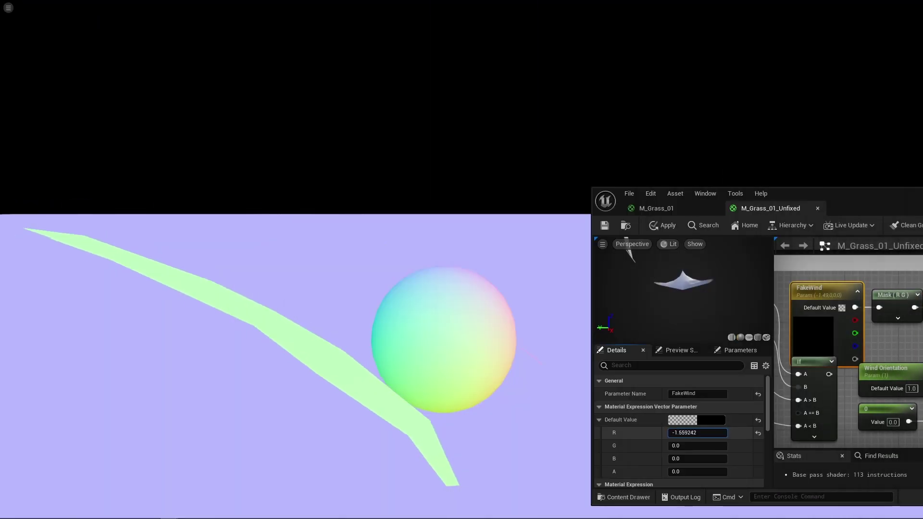
left_click_drag(673, 433, 697, 433)
left_click_drag(533, 420, 493, 427, "alt")
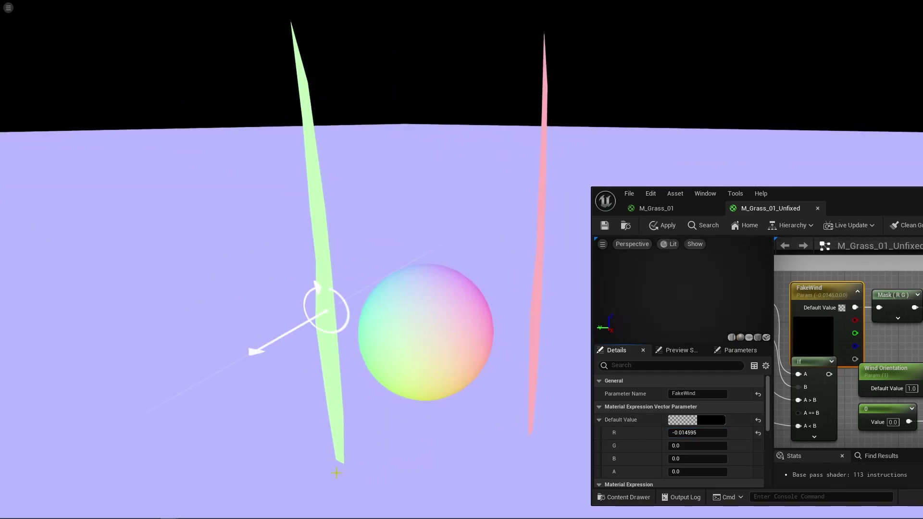
left_click_drag(697, 437, 676, 435)
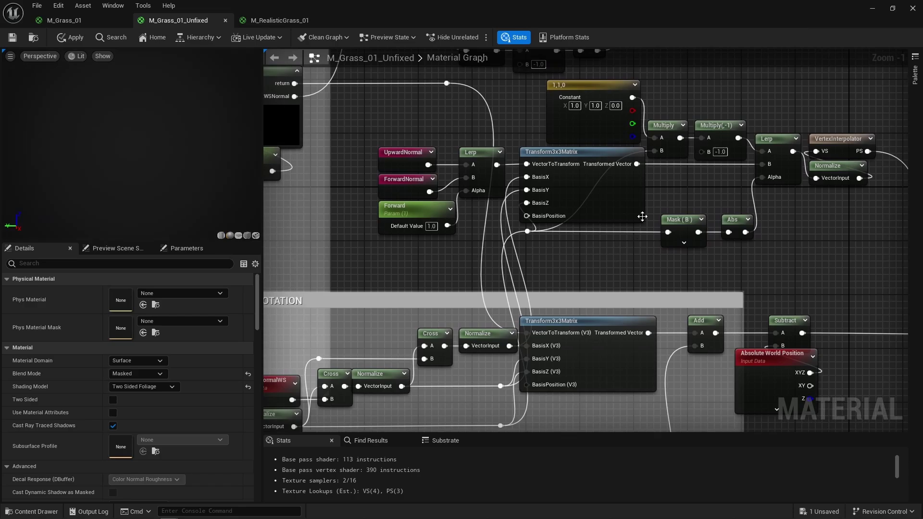
Examine the Lerp correcting the transformed normal, its 1,1,0 constant with Multiply, and its Mask (B) and Abs alpha nodes.
left_click(781, 157)
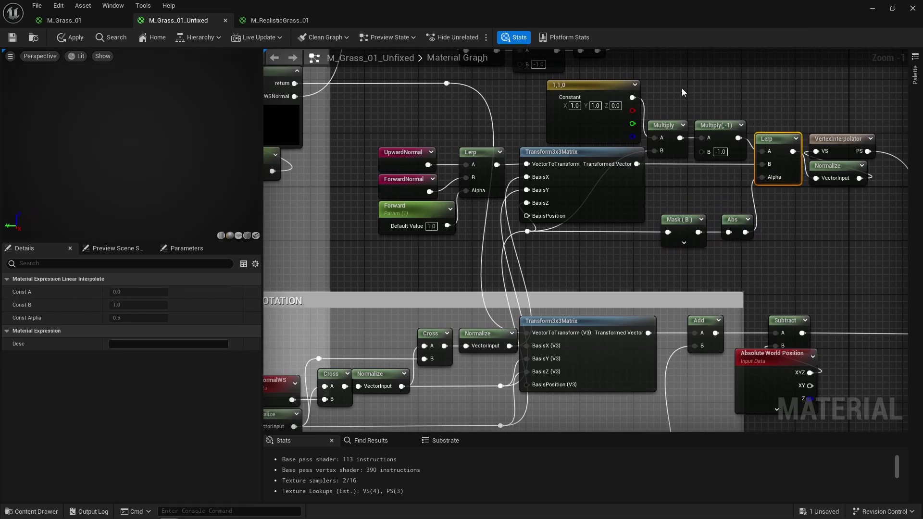
left_click_drag(684, 91, 617, 144)
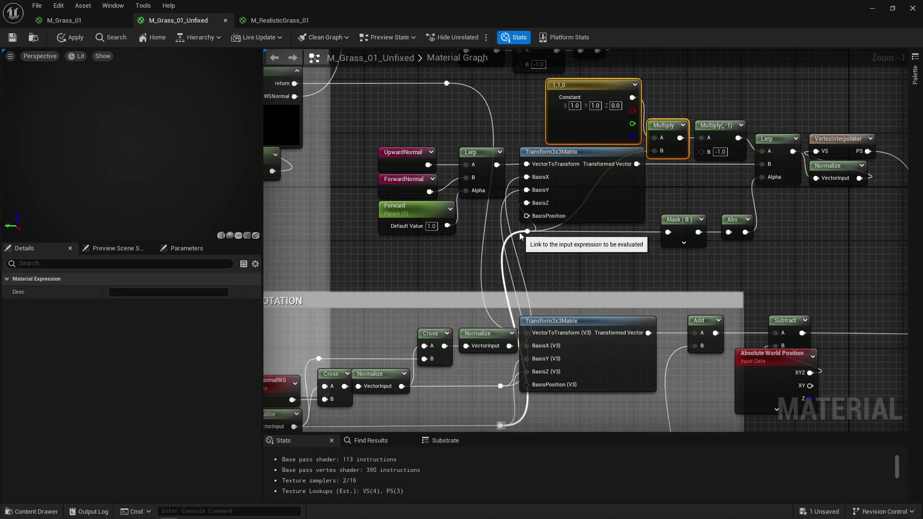
left_click_drag(657, 261, 772, 223)
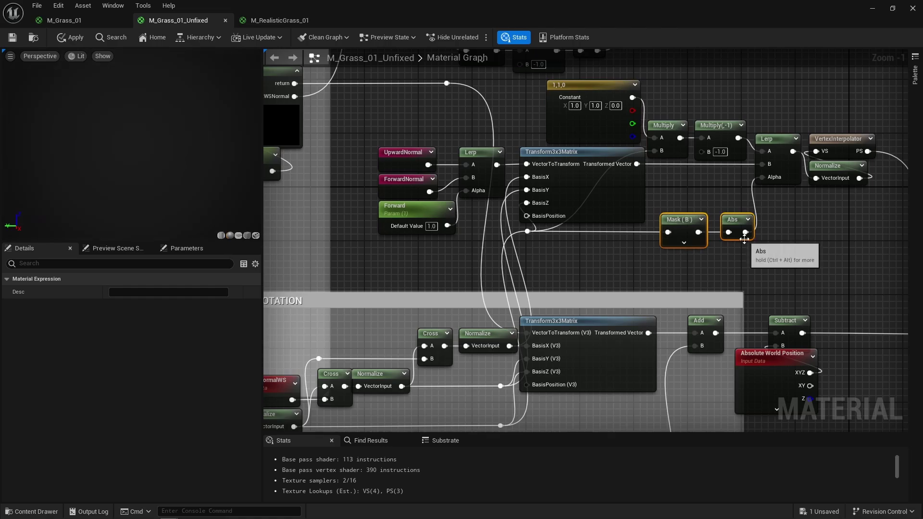
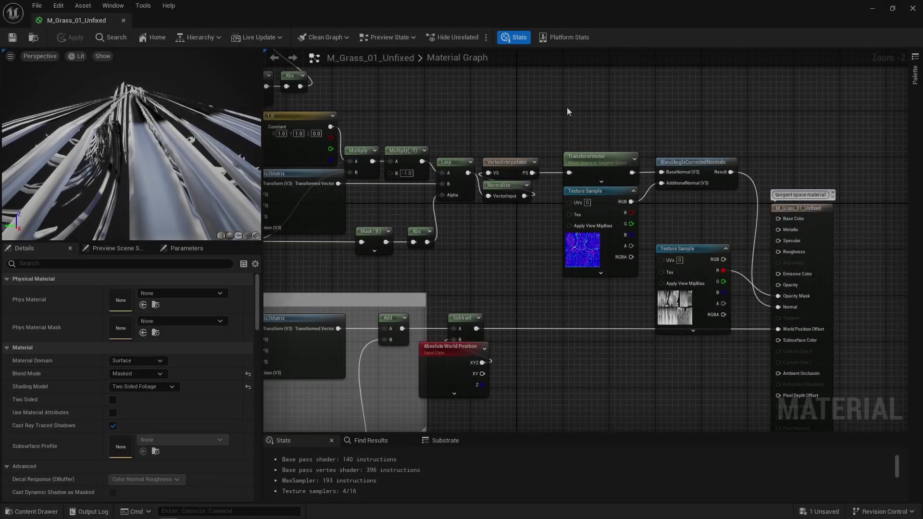
Examine the World Space to Tangent Space TransformVector and the BlendAngleCorrectedNormals node ahead of the Normal input.
left_click_drag(566, 108, 629, 162)
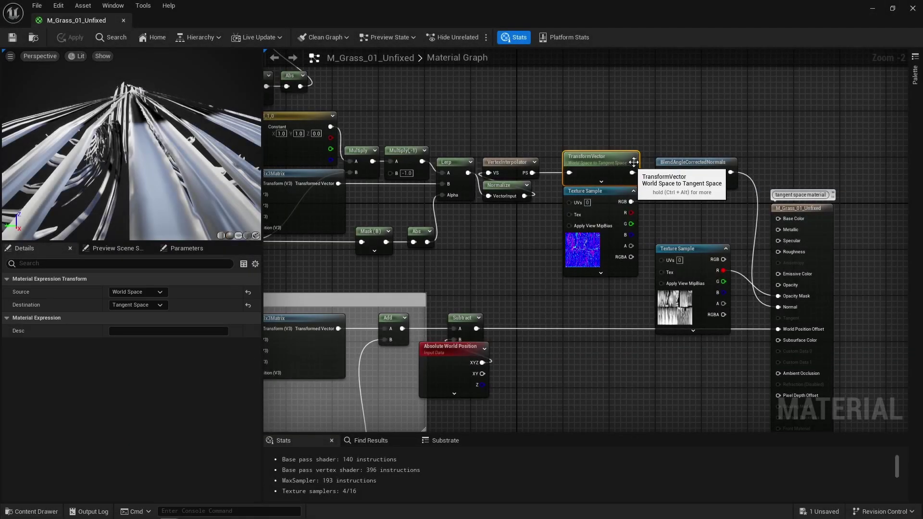
left_click(656, 130)
left_click_drag(661, 132, 717, 218)
left_click(717, 221)
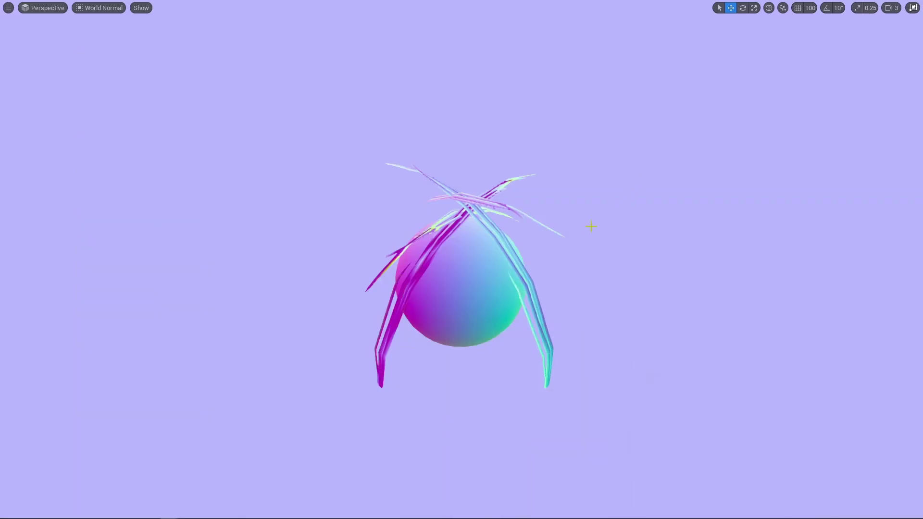
Examine the textured grass cards' blended world normals up close and from several angles around the sphere.
left_click_drag(591, 226, 533, 225, "alt")
scroll(533, 223, "up", 5)
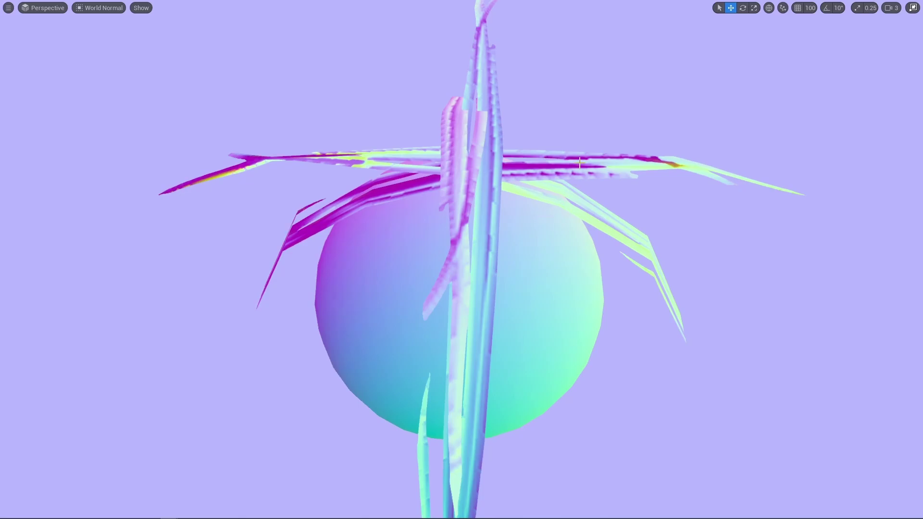
mouse_move(611, 145)
left_mouse_down("alt")
mouse_move(889, 152)
mouse_move(615, 153)
left_mouse_up("alt")
scroll(552, 185, "down", 5)
left_click_drag(552, 184, 549, 206, "alt")
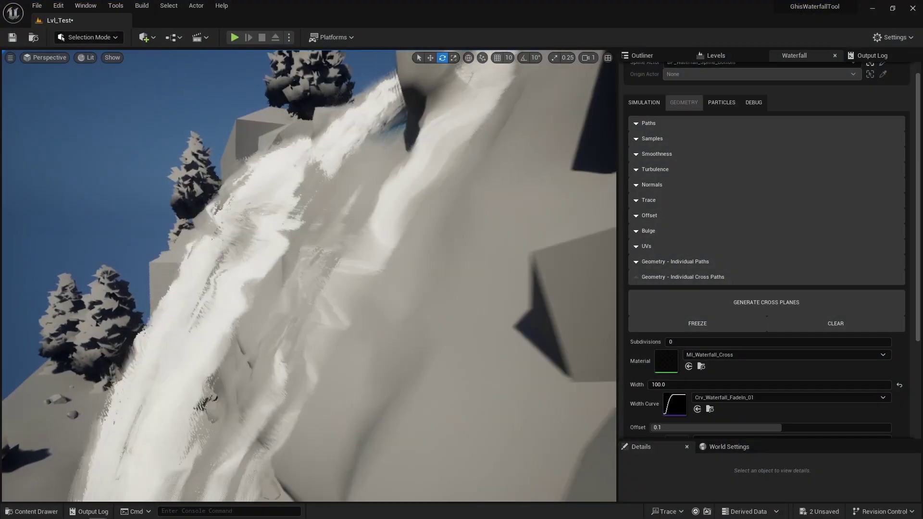
right_click_drag(309, 276, 269, 252)
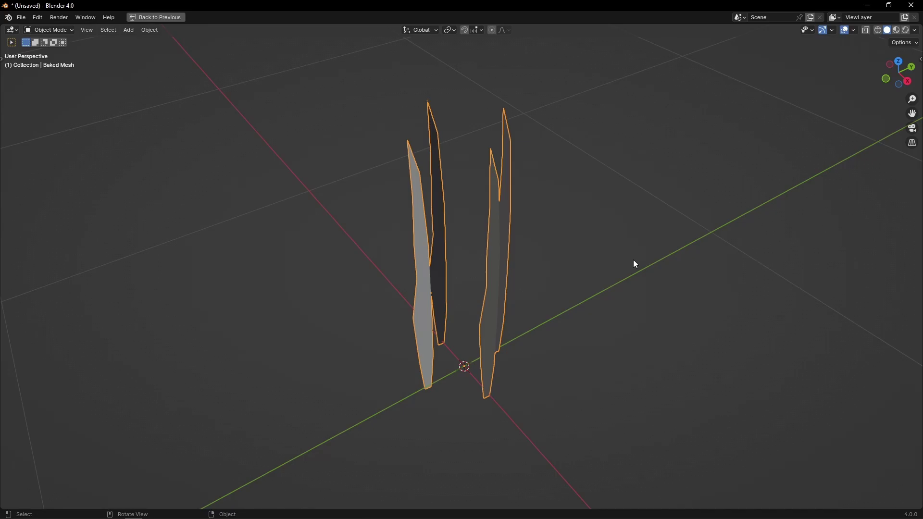
Switch to Blender, put the Baked Mesh into Edit Mode and examine its grass card normals from above.
middle_click_drag(632, 262, 634, 288)
key("Tab")
middle_click_drag(443, 317, 486, 347)
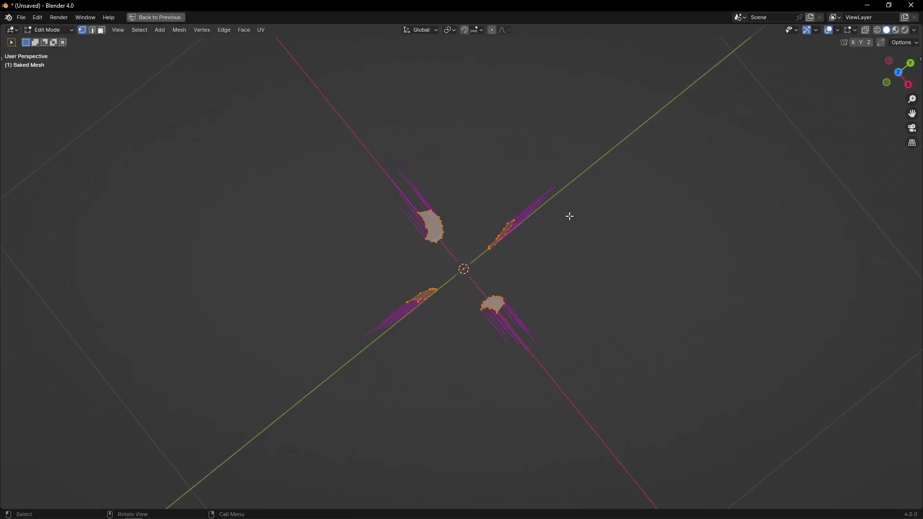
Leave the Baked Mesh's Edit Mode, show the hidden ZAxisPlane in the card scene and examine its normal-map texture.
middle_click_drag(553, 251, 570, 214)
key("Tab")
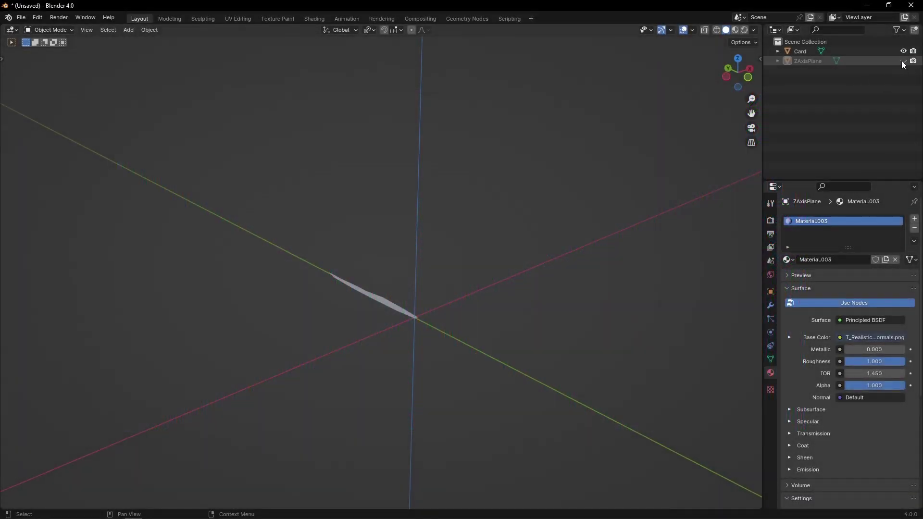
left_click(903, 60)
middle_click_drag(457, 307, 440, 319)
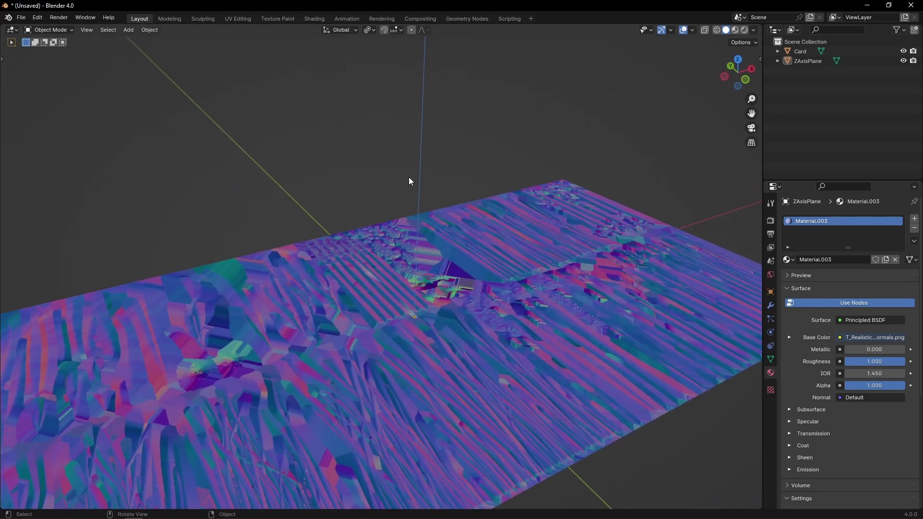
middle_click_drag(409, 181, 426, 270)
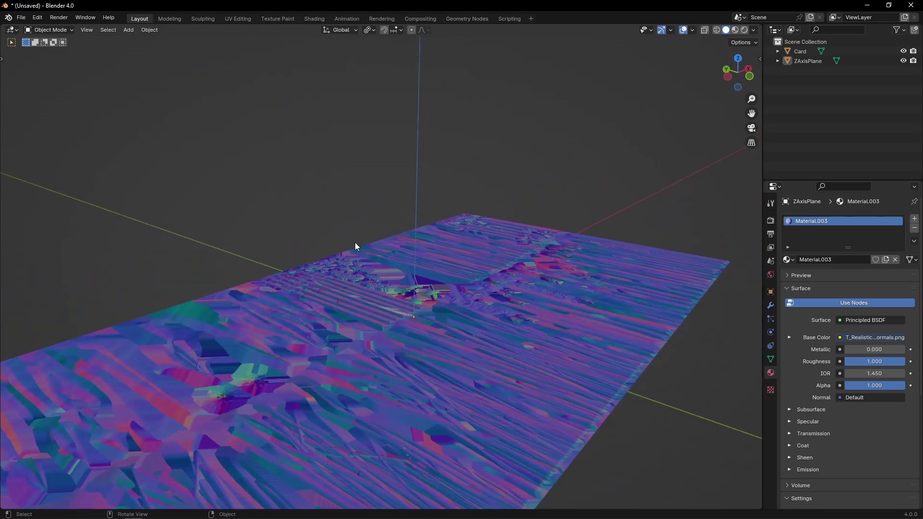
Hide the ZAxisPlane and examine the lone grass card lying along the Y axis.
left_click(600, 267)
key("h")
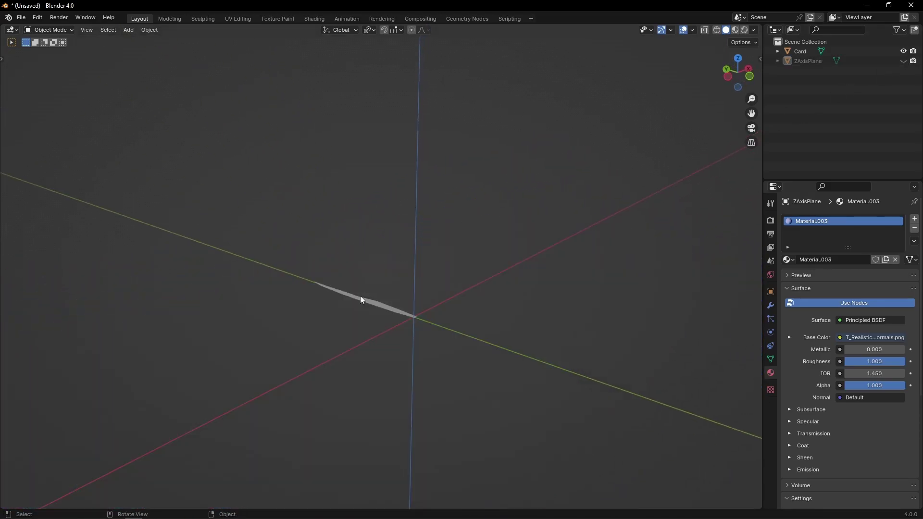
mouse_move(385, 305)
middle_mouse_down()
mouse_move(393, 318)
mouse_move(373, 318)
middle_mouse_up()
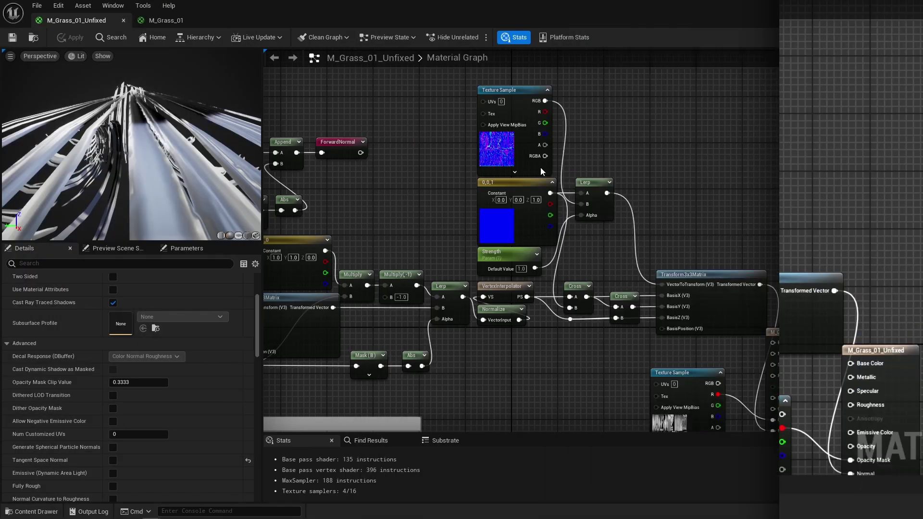
In Unreal's M_Grass_01_Unfixed graph, examine the T_Grass_Normals sample, Strength Lerp, and two Cross nodes feeding the final Transform3x3Matrix.
scroll(650, 218, "up", 1)
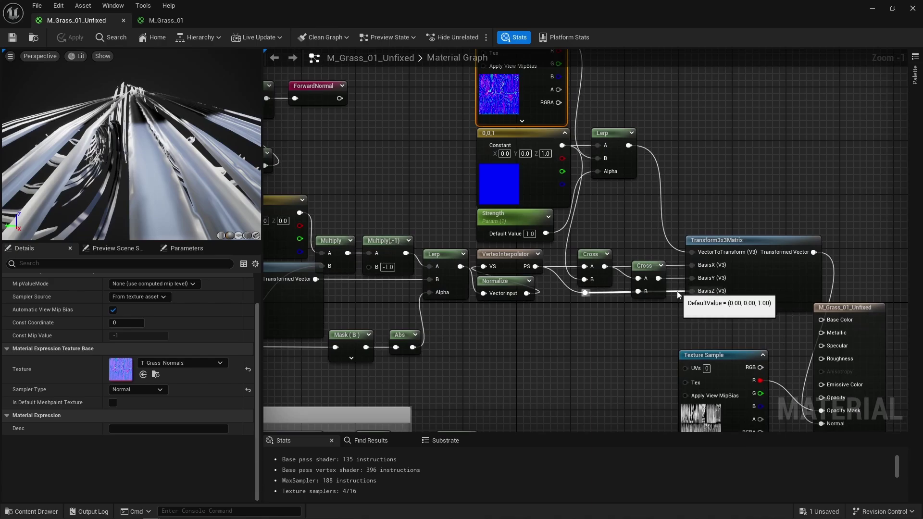
left_click(587, 252)
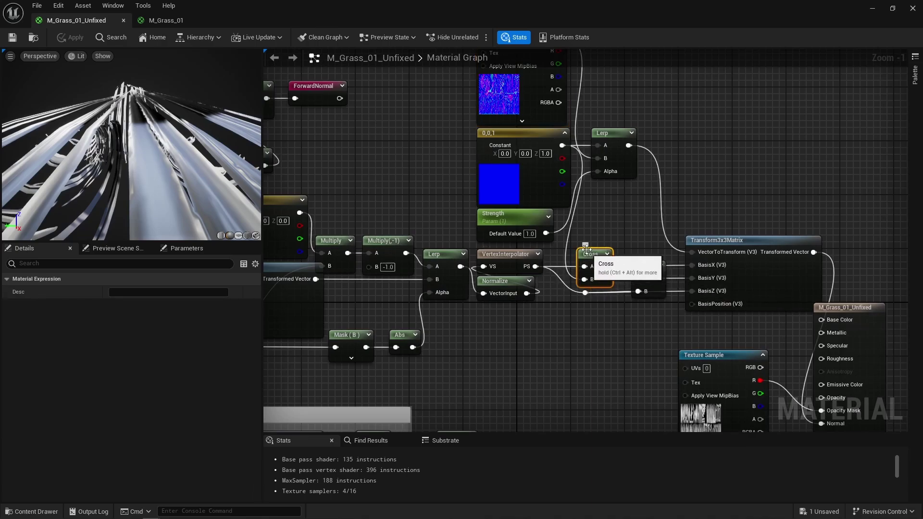
left_click(513, 180)
left_click(608, 219)
left_click_drag(634, 226, 583, 218)
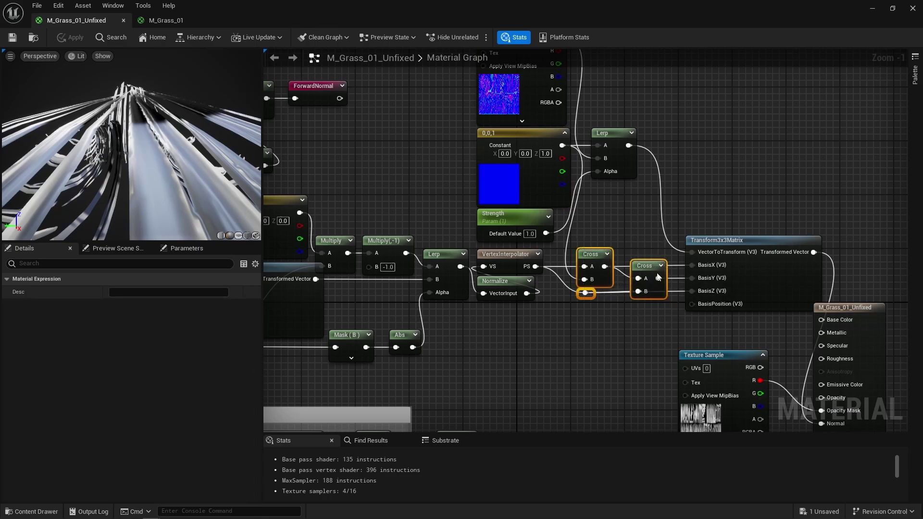
left_click(610, 316)
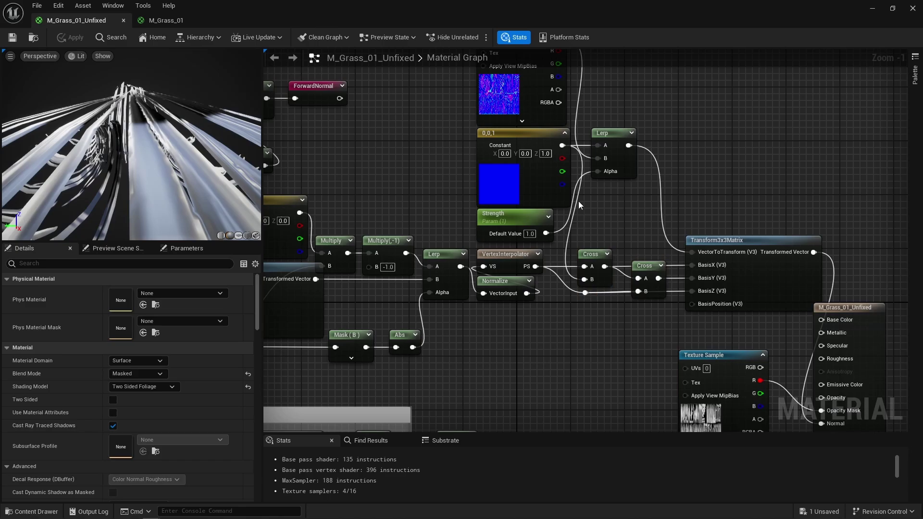
left_click_drag(578, 203, 756, 316)
left_click(659, 303)
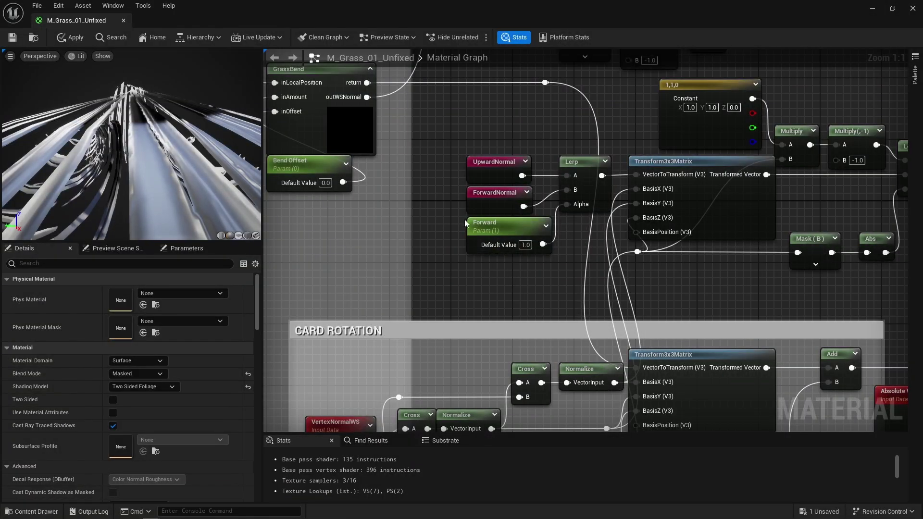
Examine the UpwardNormal and ForwardNormal nodes blended by the Forward parameter ahead of the Transform3x3Matrix.
left_click_drag(497, 210, 493, 208)
left_click_drag(456, 135, 491, 166)
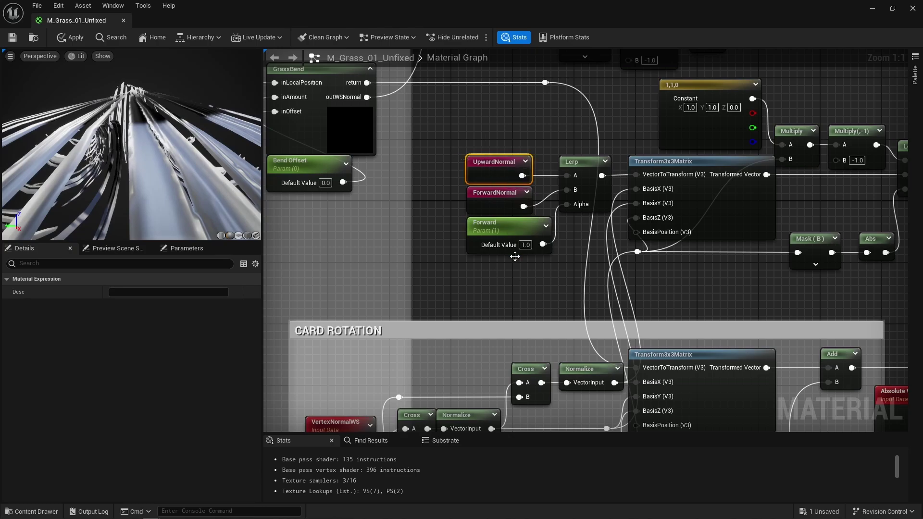
left_click(520, 267)
left_click_drag(523, 246, 525, 266)
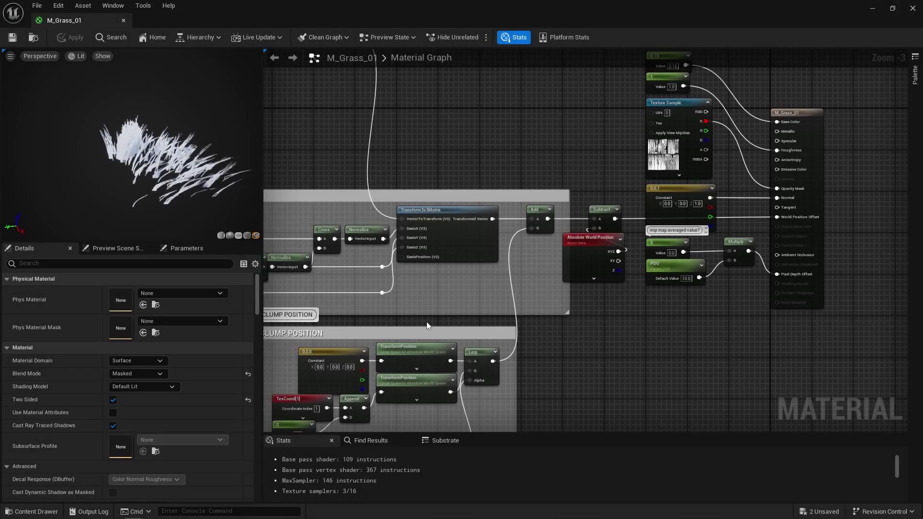
Enable Dithered LOD Transition in the M_Grass_01 material's advanced settings.
scroll(70, 386, "down", 4)
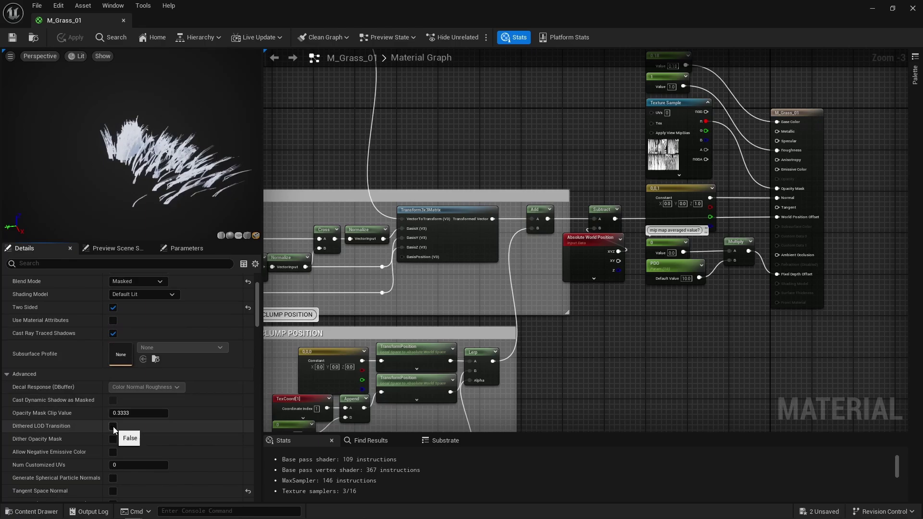
left_click(113, 427)
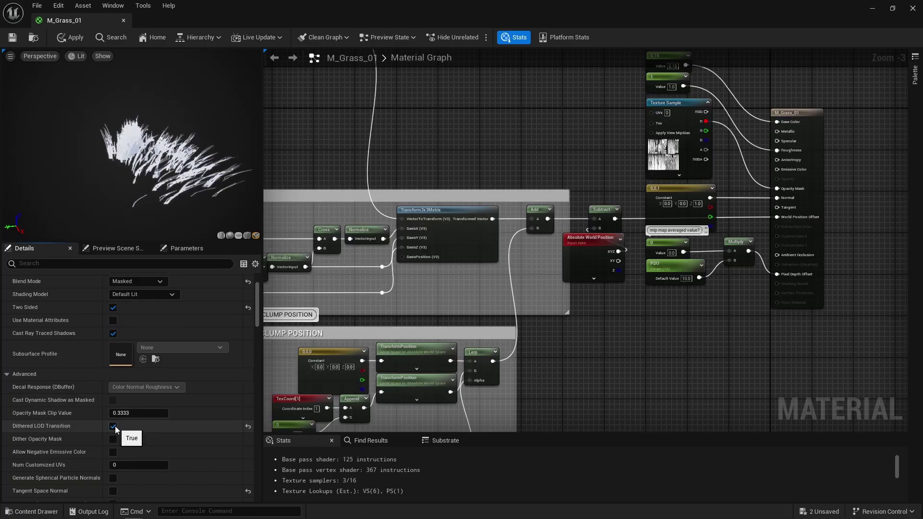
Look over the whole M_Grass_01 graph, including the Wind, Clump Direction, Card Rotation and Clump Position groups and the material output.
scroll(580, 264, "down", 5)
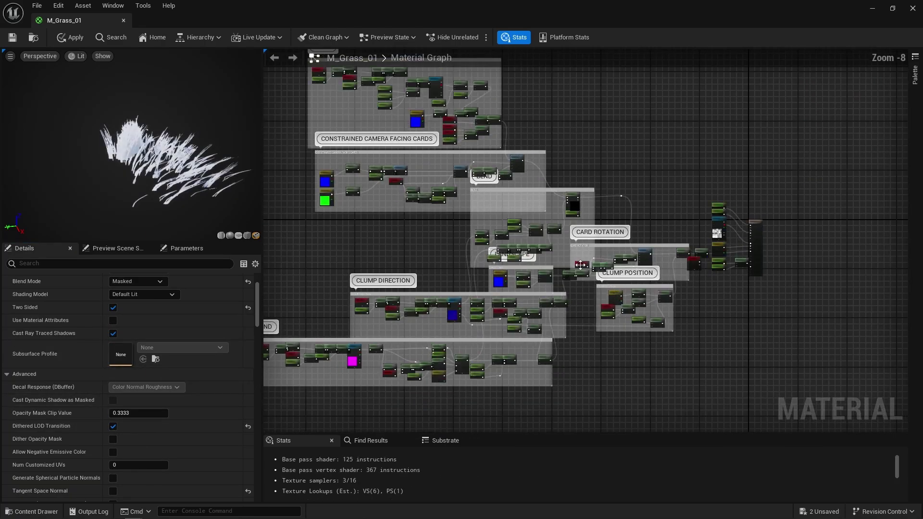
right_click_drag(580, 264, 600, 224)
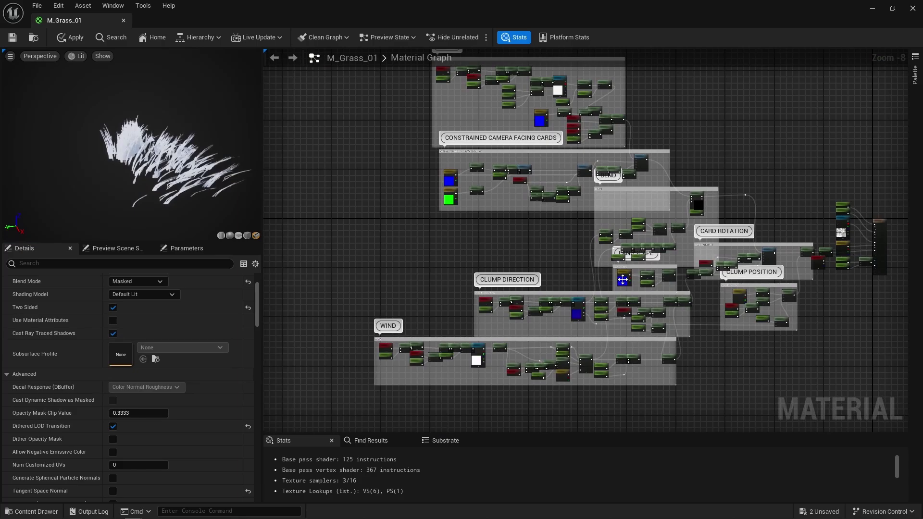
left_click_drag(365, 109, 767, 376)
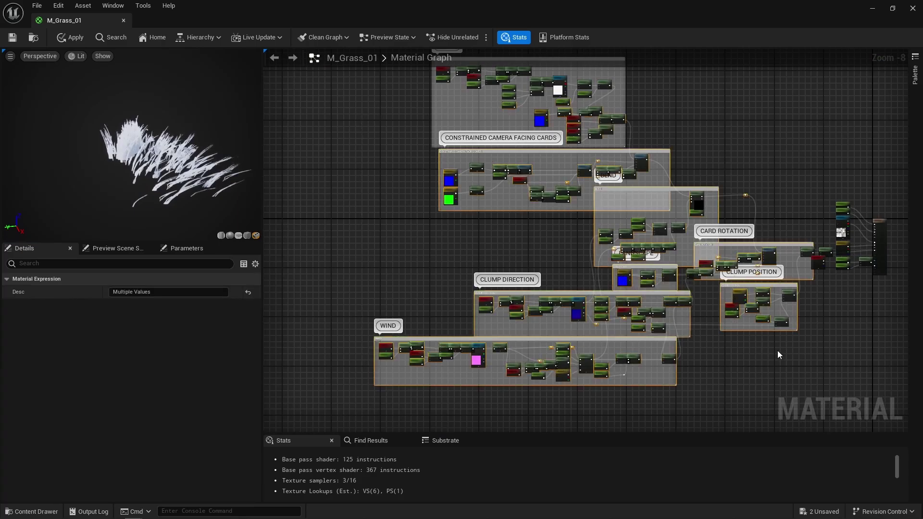
left_click(777, 350)
scroll(824, 271, "up", 6)
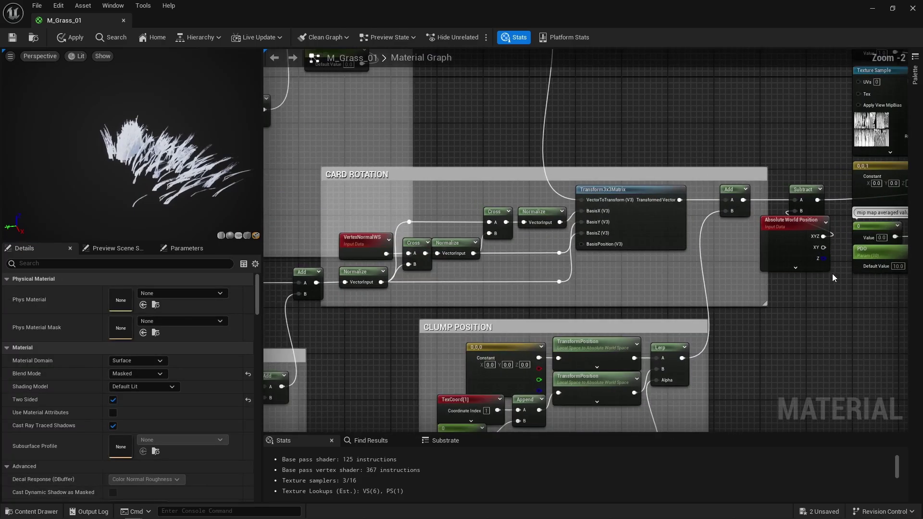
right_click_drag(831, 273, 634, 312)
Enable Dither Opacity Mask alongside Dithered LOD Transition and view the grass preview from another angle.
scroll(96, 411, "down", 3)
left_click(113, 457)
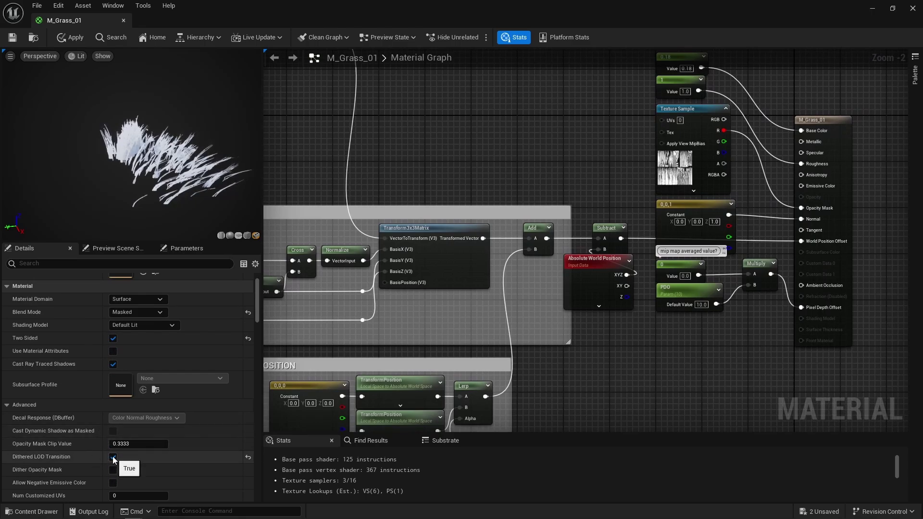
left_click(113, 469)
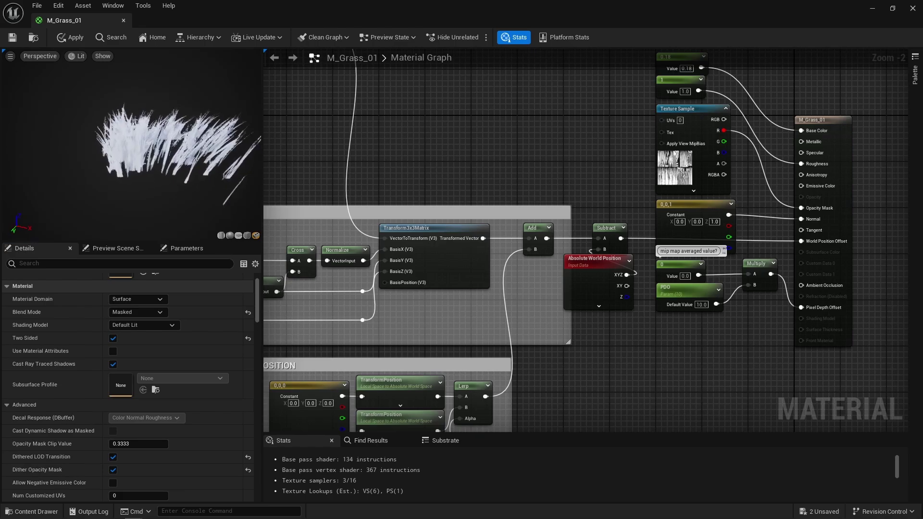
mouse_move(163, 167)
left_mouse_down()
mouse_move(137, 168)
mouse_move(164, 168)
left_mouse_up()
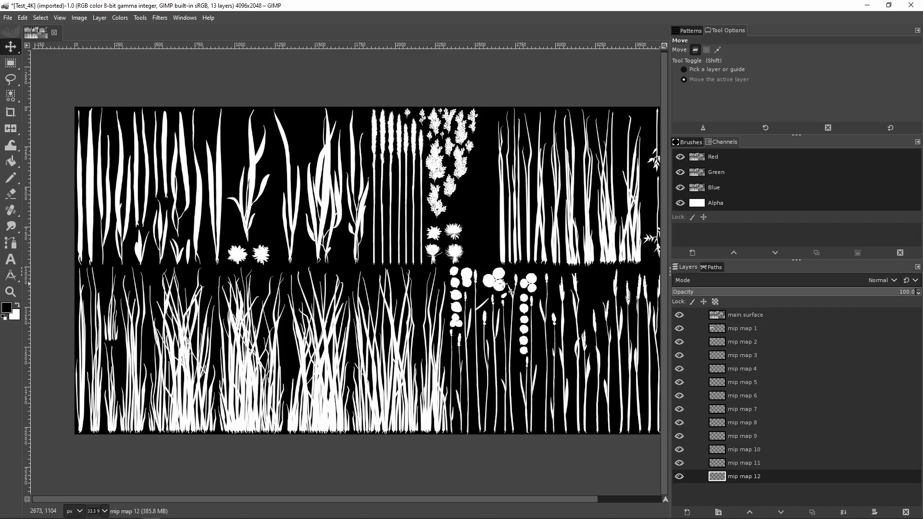
Switch to GIMP, hide the main surface and mip map 1 to 11 layers, and examine mip map 12 at pixel level.
left_click_drag(679, 314, 679, 463)
scroll(309, 159, "up", 11, "ctrl")
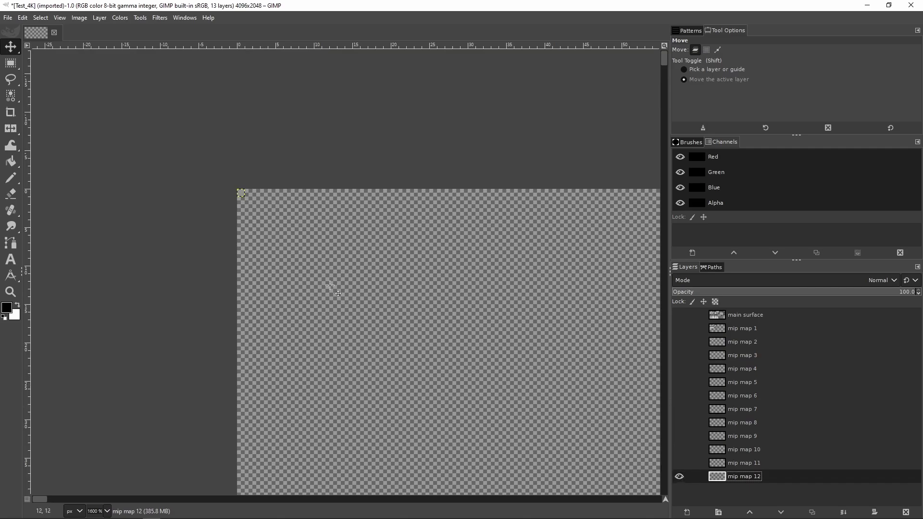
scroll(230, 187, "up", 3, "ctrl")
scroll(229, 188, "up", 1, "ctrl")
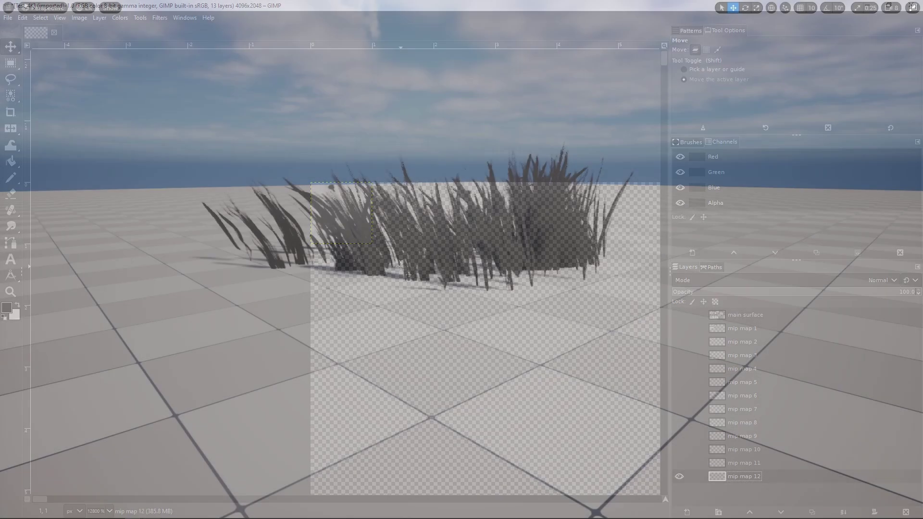
key("s")
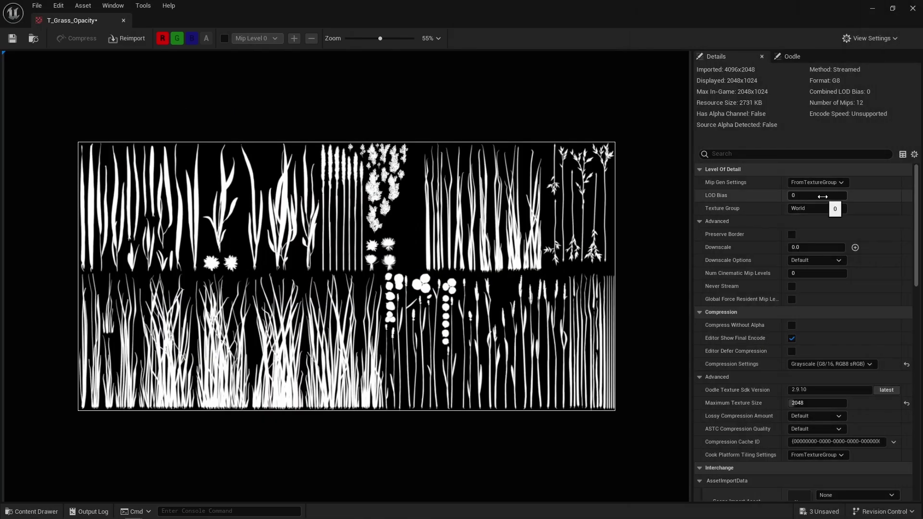
In Unreal, set the T_Grass_Opacity texture's Mip Gen Settings to Sharpen8 and inspect the texture at reduced sizes.
left_click(823, 183)
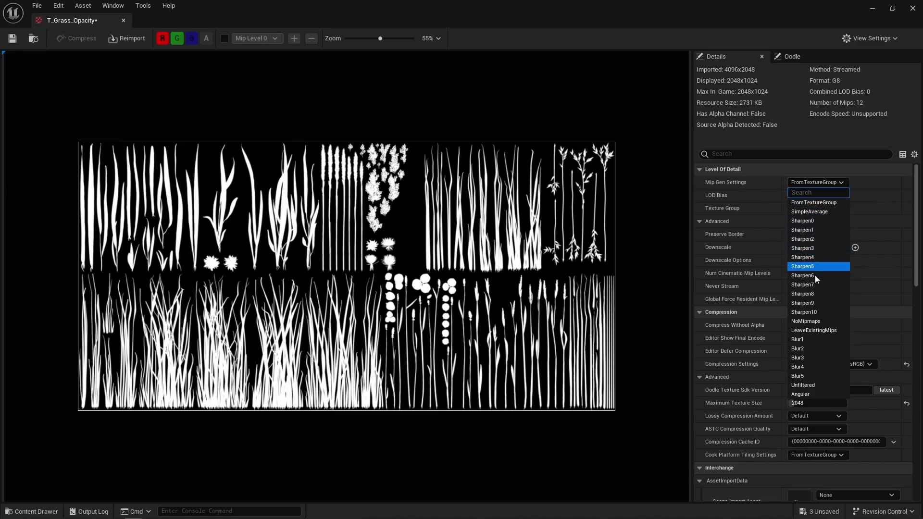
left_click(814, 296)
scroll(552, 265, "down", 10)
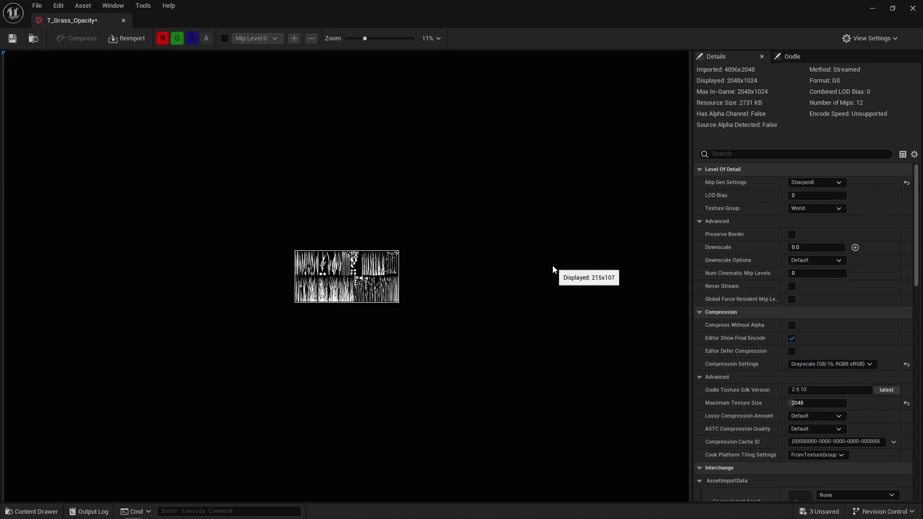
scroll(552, 266, "up", 4)
scroll(552, 265, "down", 5)
Enable Do Scale Mips for Alpha Coverage on T_Grass_Opacity, toggling it off and on to compare the zoomed-out texture.
scroll(754, 307, "down", 5)
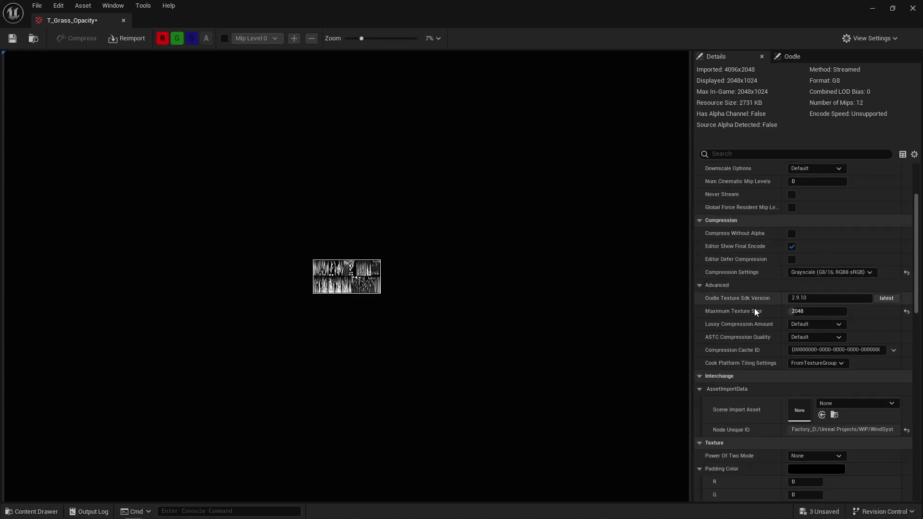
scroll(754, 308, "down", 5)
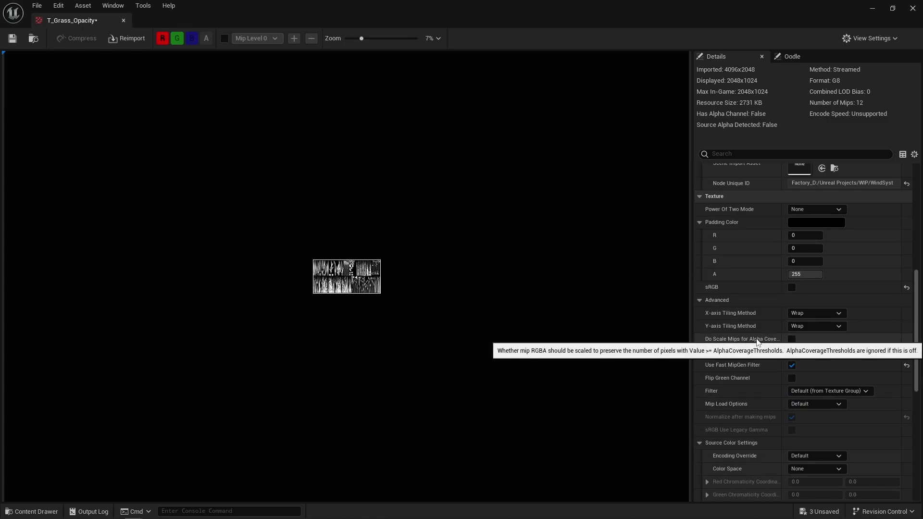
left_click(791, 340)
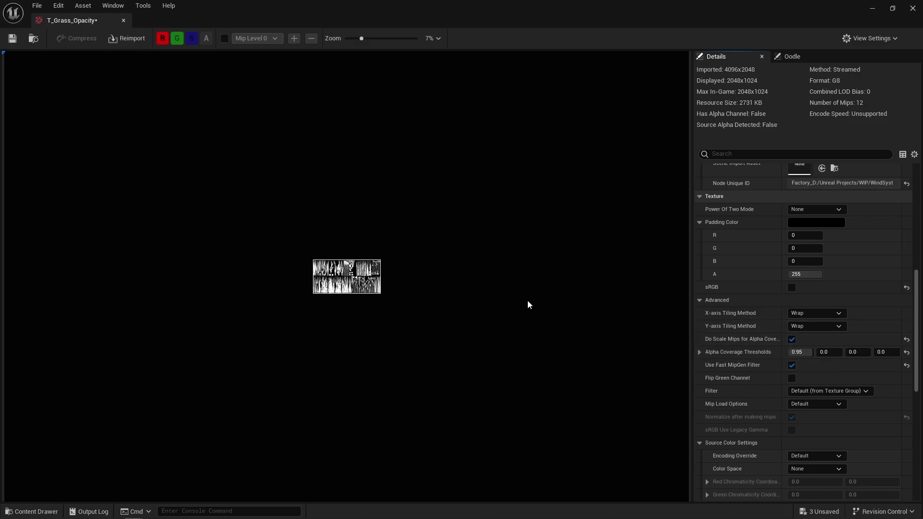
scroll(510, 298, "down", 5)
left_click(791, 339)
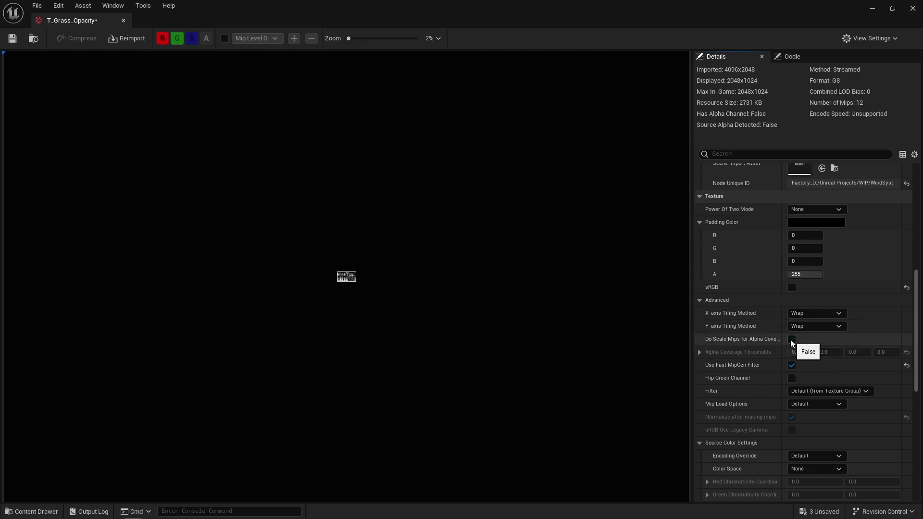
left_click(791, 339)
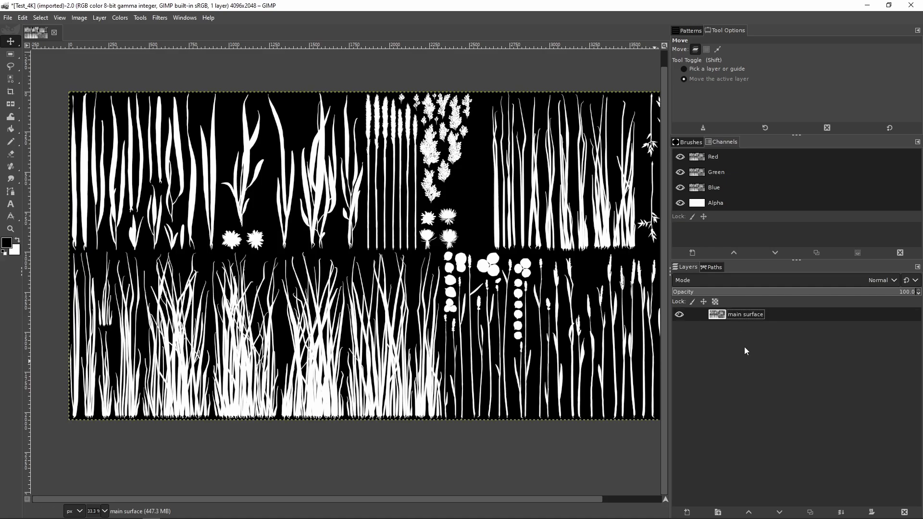
Switch to GIMP, duplicate the main surface layer, place the copy beneath it and name it "mip map 1".
key("shift+ctrl+d")
left_click_drag(746, 316, 752, 332)
double_click(745, 328)
type("m")
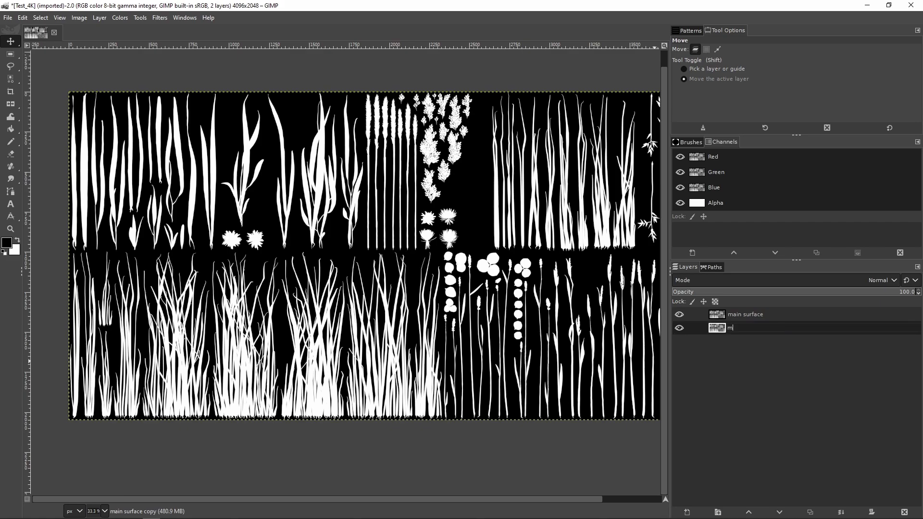
type("ip map 1")
key("Return")
Scale the mip map 1 layer to 50% and align it with the canvas's upper-left corner.
right_click(749, 331)
left_click(774, 367)
type("50")
left_click(483, 332)
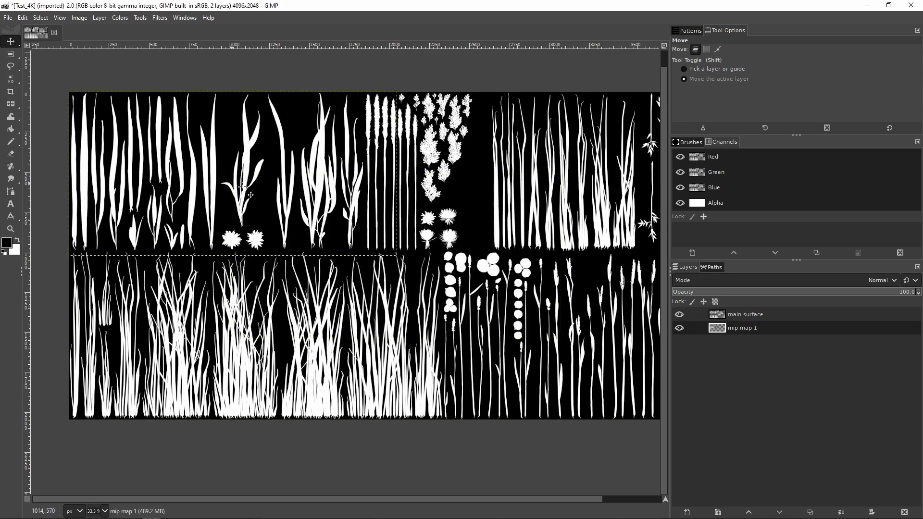
Duplicate mip map 1 beneath itself as "mip map 2", scale the copy down and move it to the canvas's upper-left corner.
key("shift+ctrl+d")
left_click_drag(726, 331, 740, 346)
double_click(741, 343)
type("2")
left_click(484, 332)
left_click_drag(296, 186, 213, 146)
Keep duplicating the smallest mip layer downward, naming the copies mip map 3 through mip map 11.
key("shift+ctrl+d")
type("3")
key("shift+ctrl+d")
left_click_drag(741, 357, 742, 371)
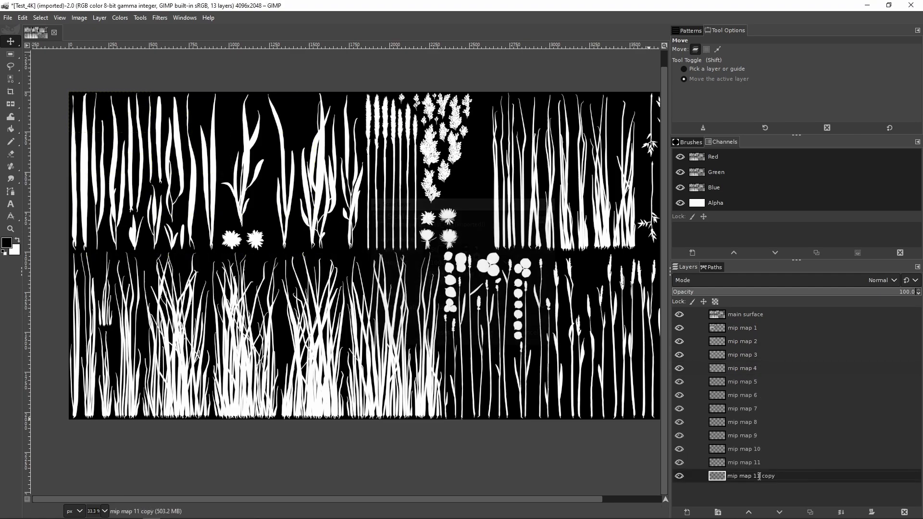
Rename the lowest layer copy as "mip map 12" and scale it to 50%.
double_click(757, 476)
type("2")
right_click(750, 476)
left_click(774, 367)
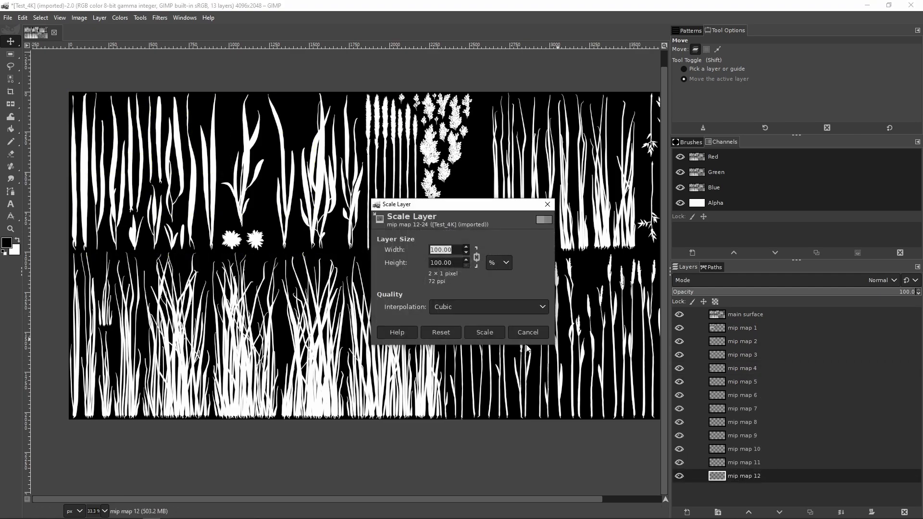
type("50")
left_click(483, 332)
Start exporting the layered image and choose the mipmap option for its hand-built mip layers.
key("ctrl+e")
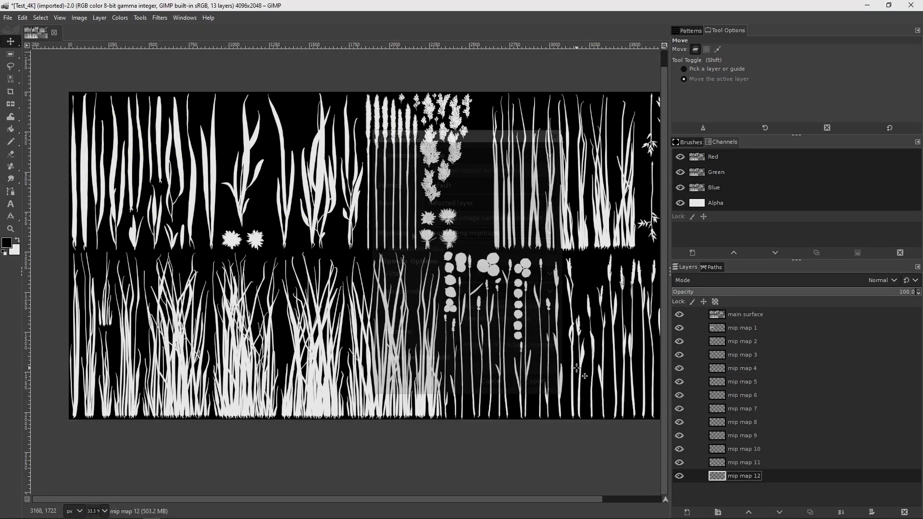
left_click(437, 233)
left_click(448, 270)
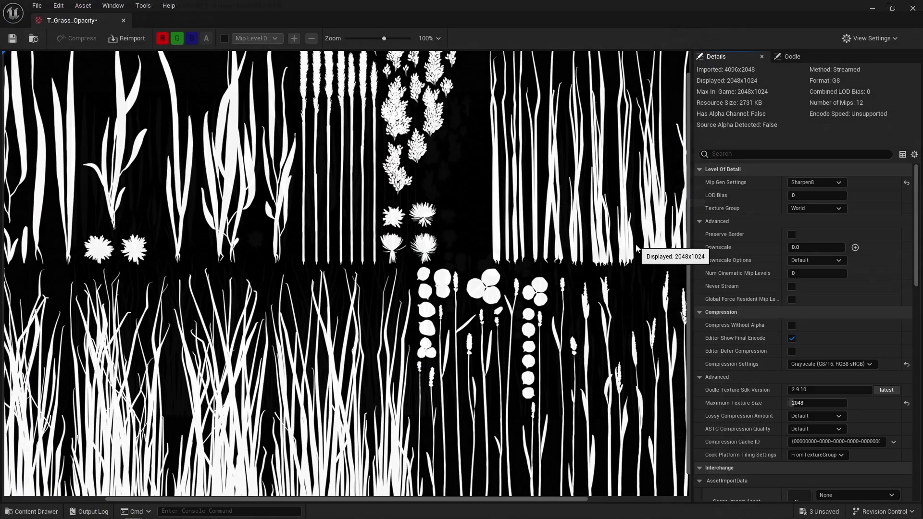
Switch to Unreal Editor and set the T_Grass_Opacity texture's Mip Gen Settings to LeaveExistingMips.
left_click(820, 183)
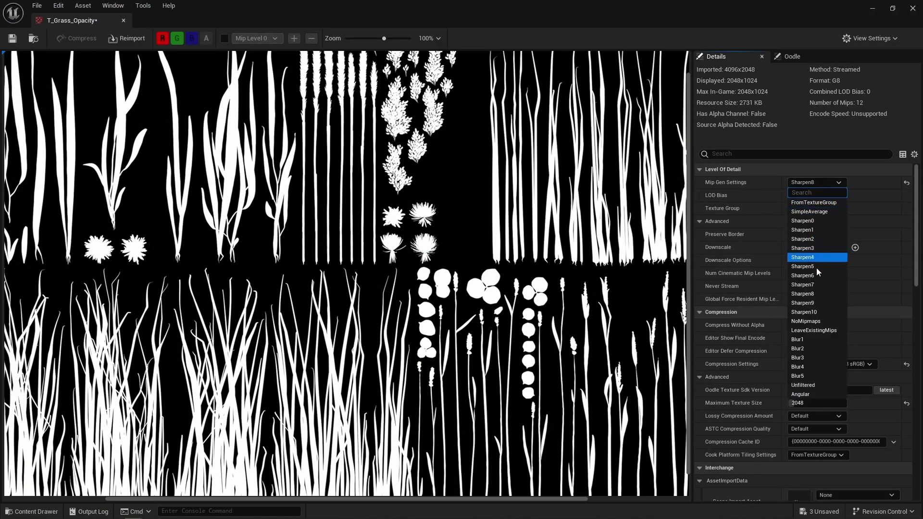
left_click(819, 331)
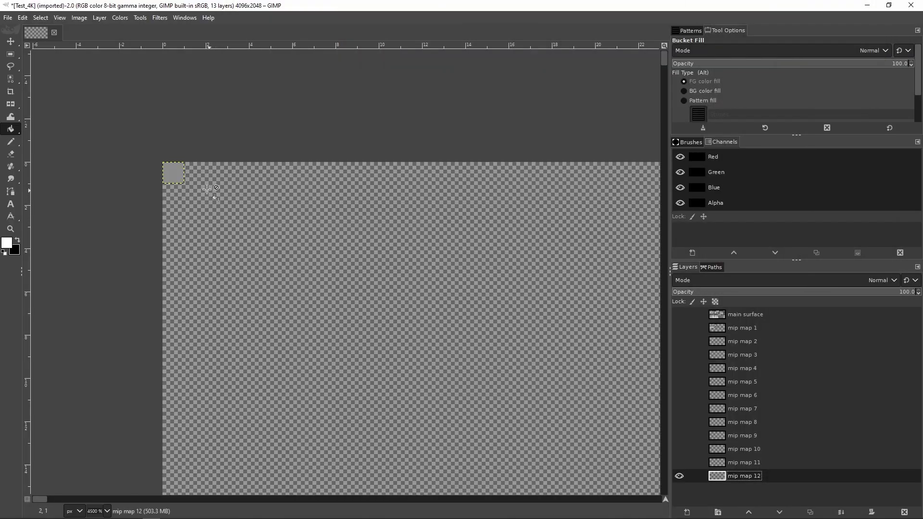
Back in GIMP, fill the mip map 12, 11 and 10 layers with white, making each one visible in turn.
left_click(179, 177)
left_click(679, 463)
left_click(727, 463)
left_click(197, 175)
left_click(679, 448)
left_click(726, 450)
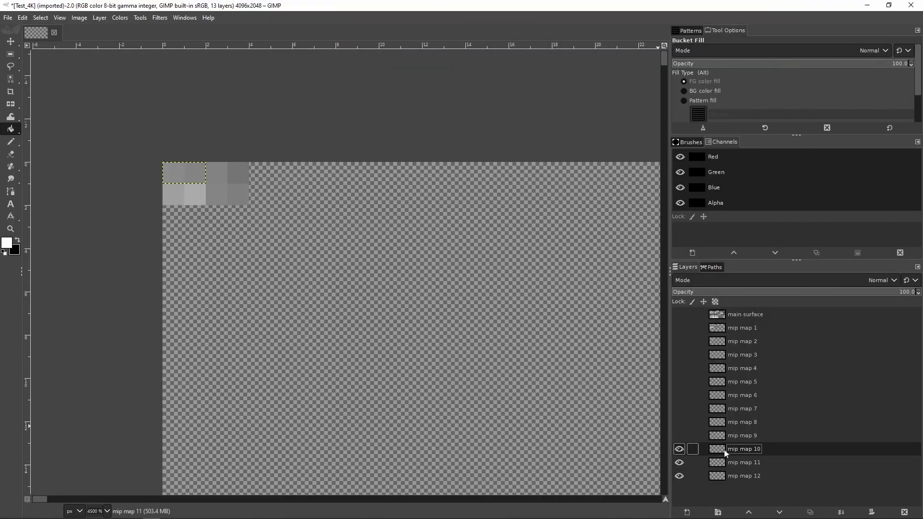
left_click(233, 193)
Make mip maps 9 and 7 visible and fill mip map 7 with the white foreground colour.
left_click(679, 436)
left_click(727, 437)
left_click(679, 409)
left_click(727, 409)
left_click(529, 332)
Make mip map 6 visible and slightly raise its brightness with Brightness-Contrast.
left_click(679, 395)
left_click(727, 396)
scroll(239, 237, "down", 4, "ctrl")
left_click(120, 18)
left_click(152, 115)
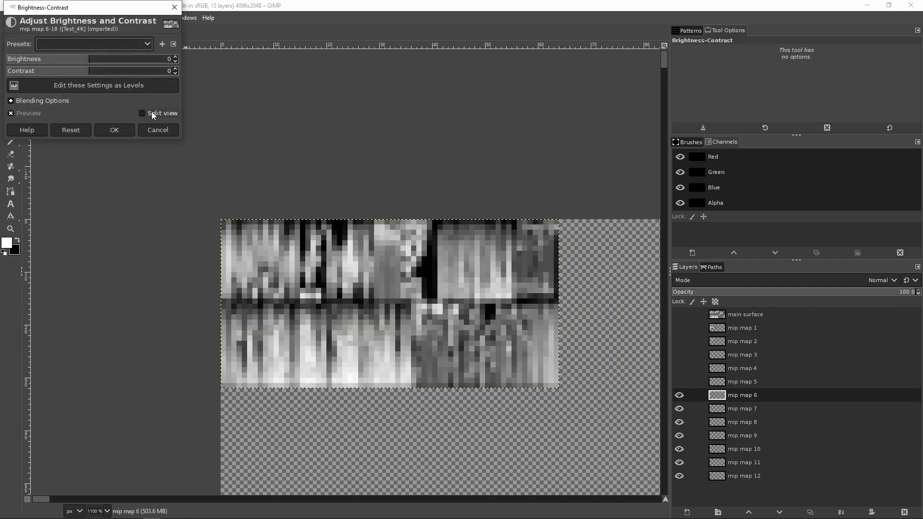
left_click_drag(93, 60, 103, 60)
left_click(114, 130)
Make mip maps 4 to 1 and the main surface layer visible.
scroll(265, 242, "down", 2, "ctrl")
left_click(679, 368)
left_click(679, 355)
left_click(679, 341)
left_click(679, 328)
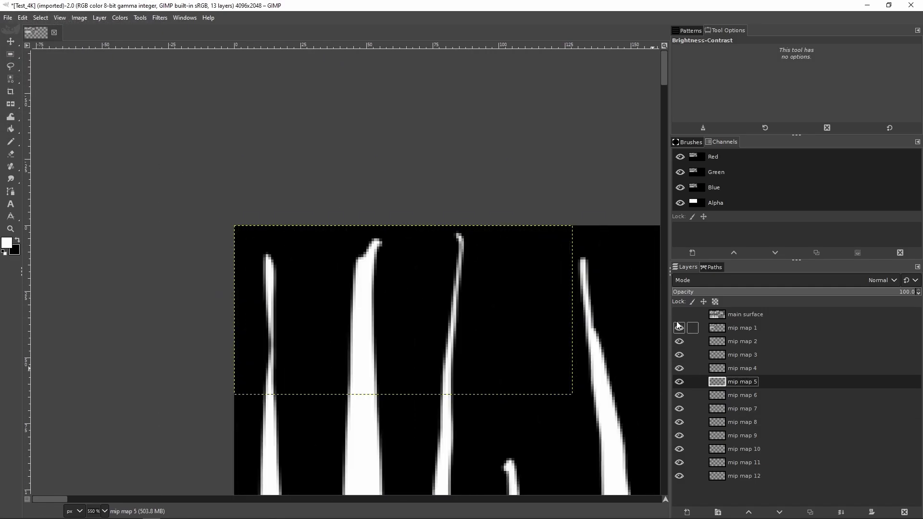
left_click(679, 314)
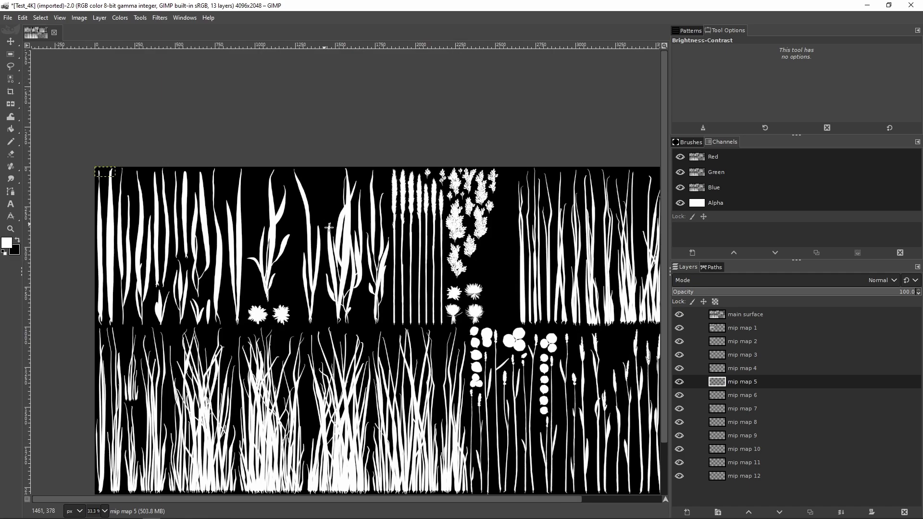
Bucket-fill the main surface layer with black.
key("shift+b")
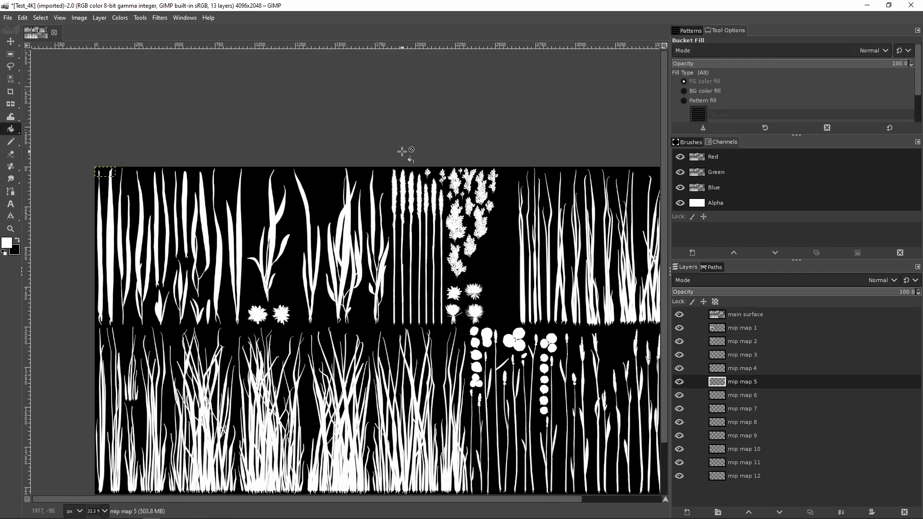
key("x")
left_click(750, 315)
left_click(491, 264)
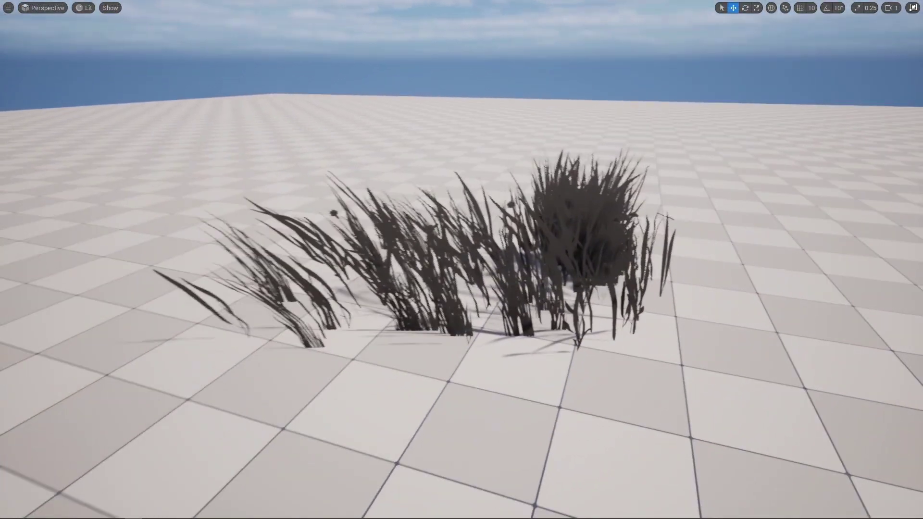
Open the test texture in Unreal Editor and examine its mip levels, along with those of T_Grass_DST.
key("ctrl+space")
double_click(699, 392)
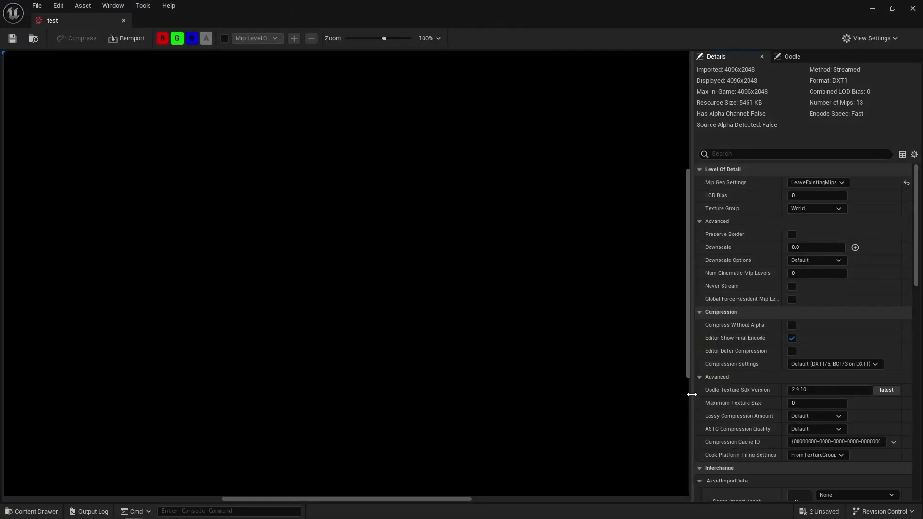
scroll(520, 298, "up", 4)
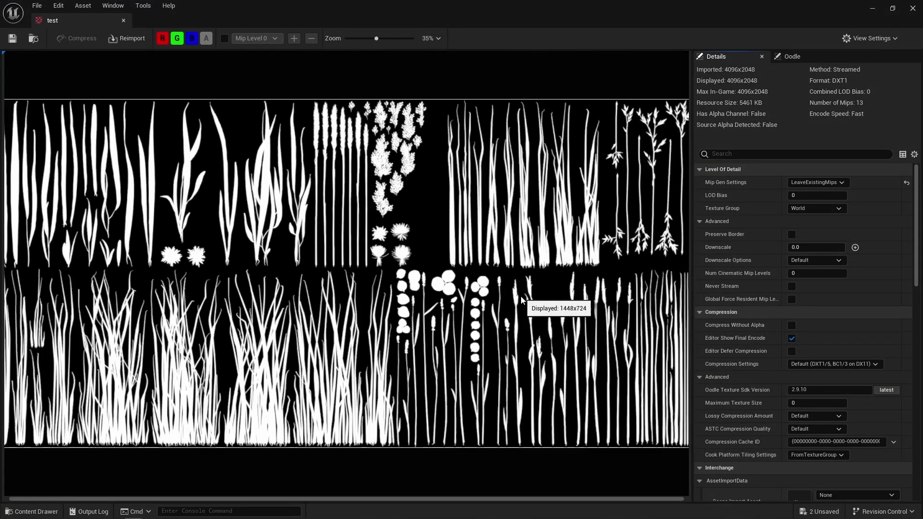
scroll(520, 299, "up", 1)
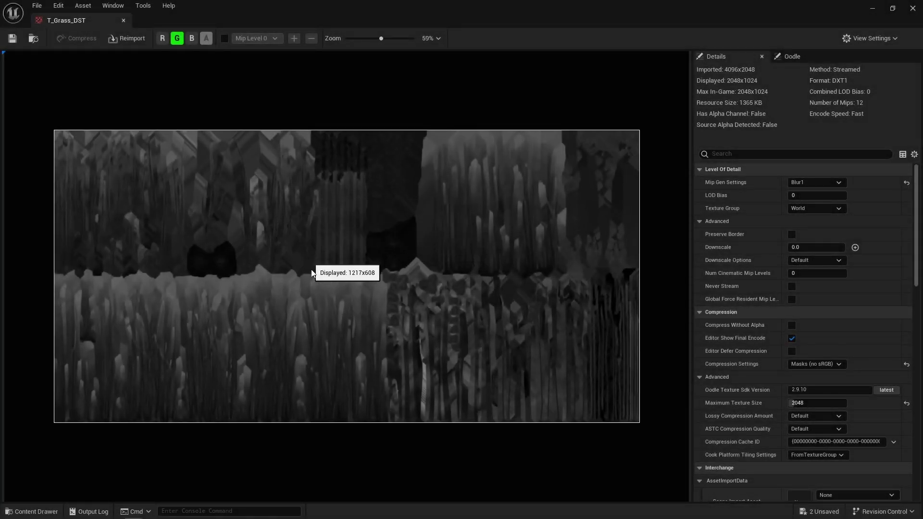
scroll(321, 282, "down", 1)
scroll(321, 282, "down", 6)
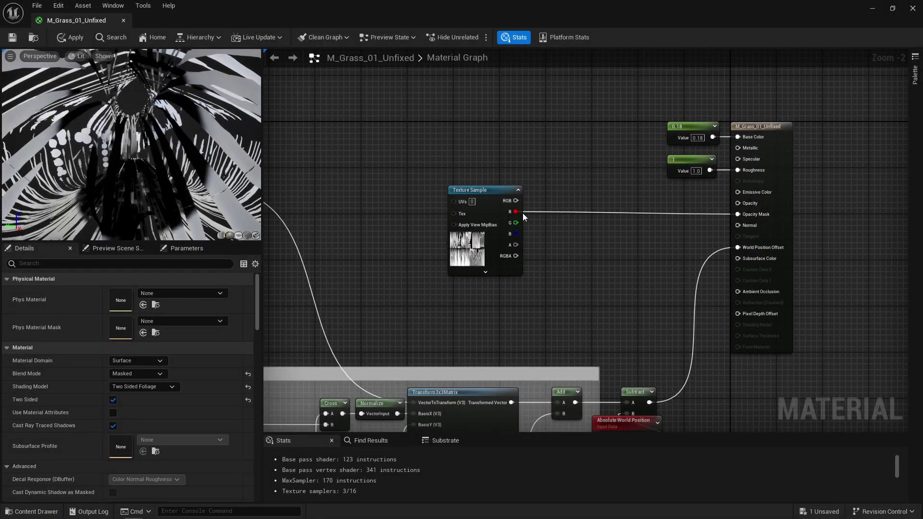
Insert a Shadow Pass Switch between the opacity texture's red channel and Opacity Mask, with a Constant on its Shadow input.
left_click_drag(517, 212, 567, 263)
type("shadow")
key("Return")
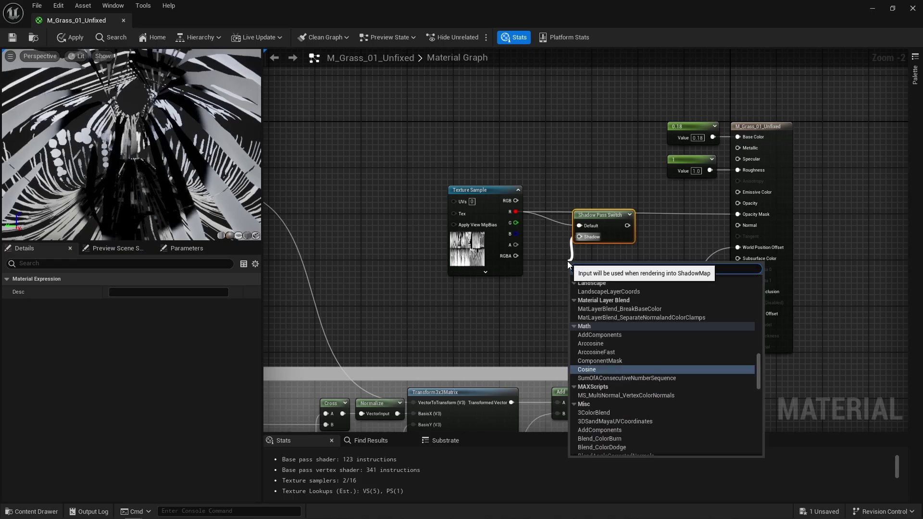
type("constant")
key("Return")
left_click_drag(627, 225, 738, 214)
left_click(679, 198)
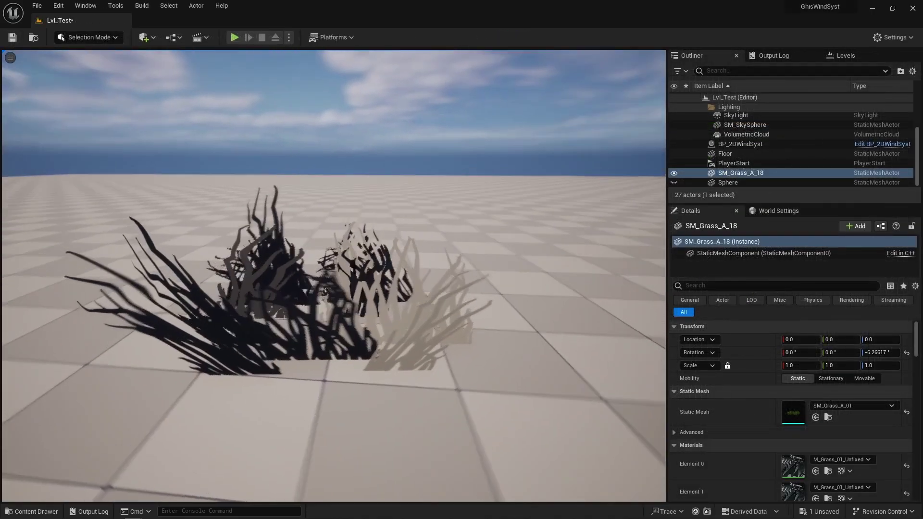
Examine the shadows cast by the SM_Grass_A_18 grass clump in the level.
left_click_drag(333, 288, 432, 290, "alt")
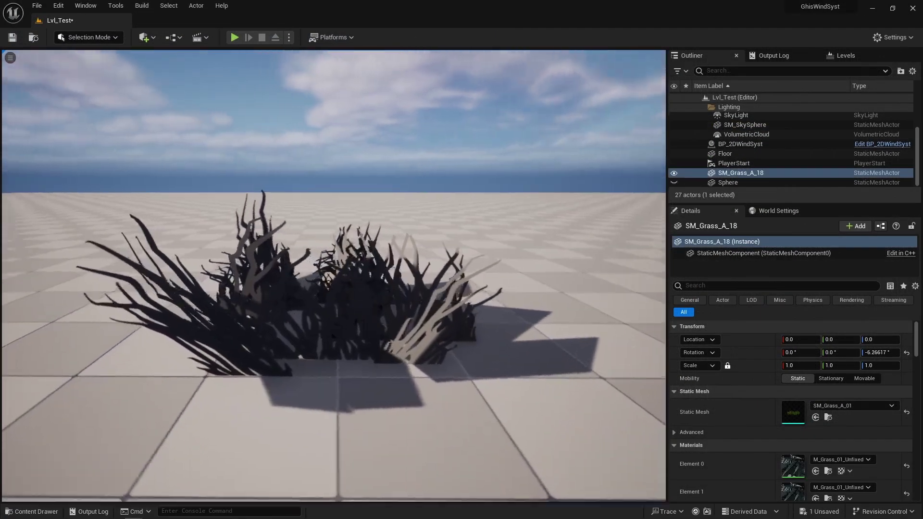
left_click_drag(333, 288, 399, 270, "alt")
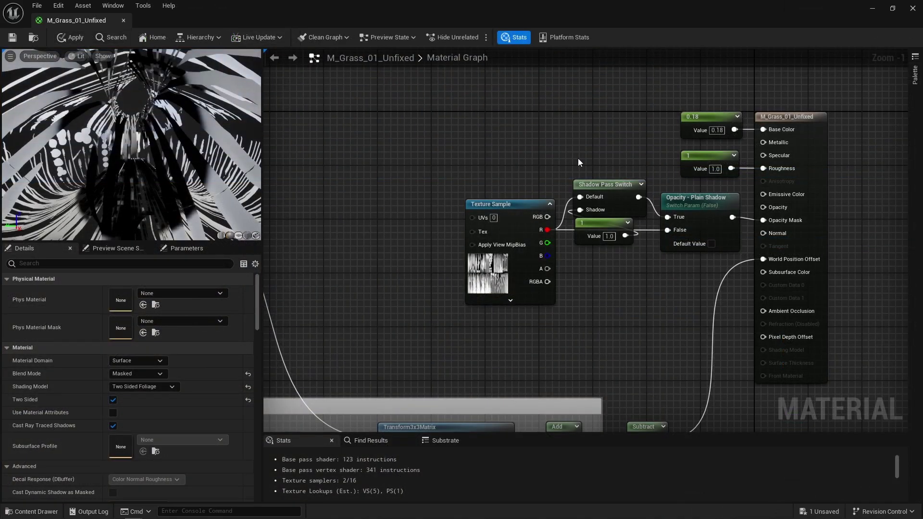
Enable the Opacity - Plain Shadow switch's default value and choose another preview LOD for the SM_Grass_A_01 mesh.
left_click(710, 244)
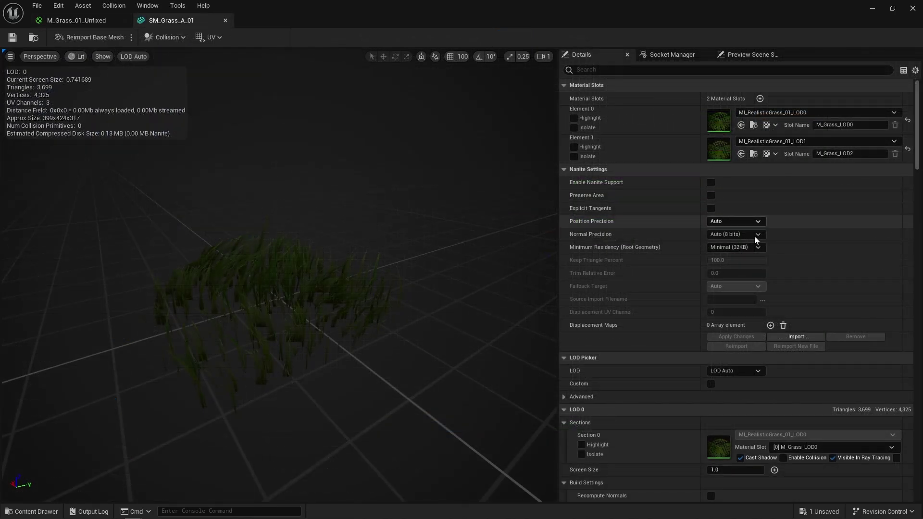
left_click(730, 372)
left_click(734, 415)
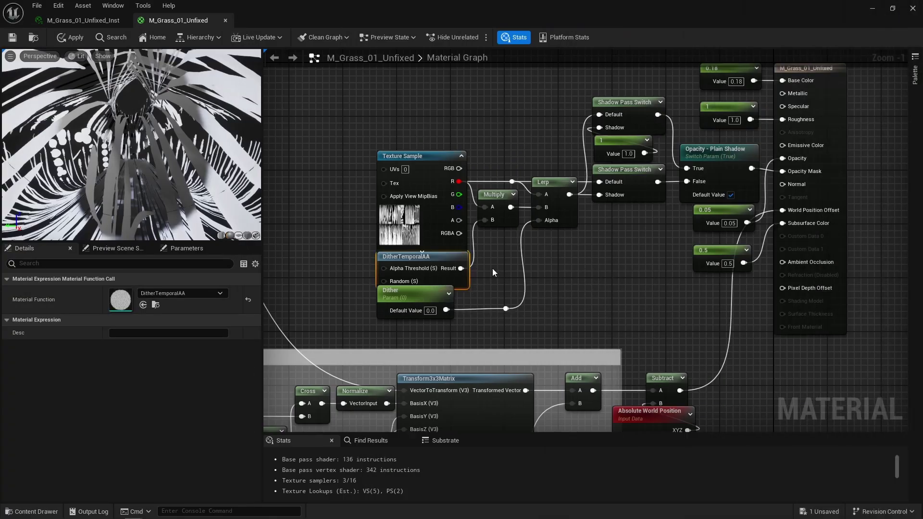
Open the Dither parameter's default value for editing.
left_click(496, 266)
left_click(431, 311)
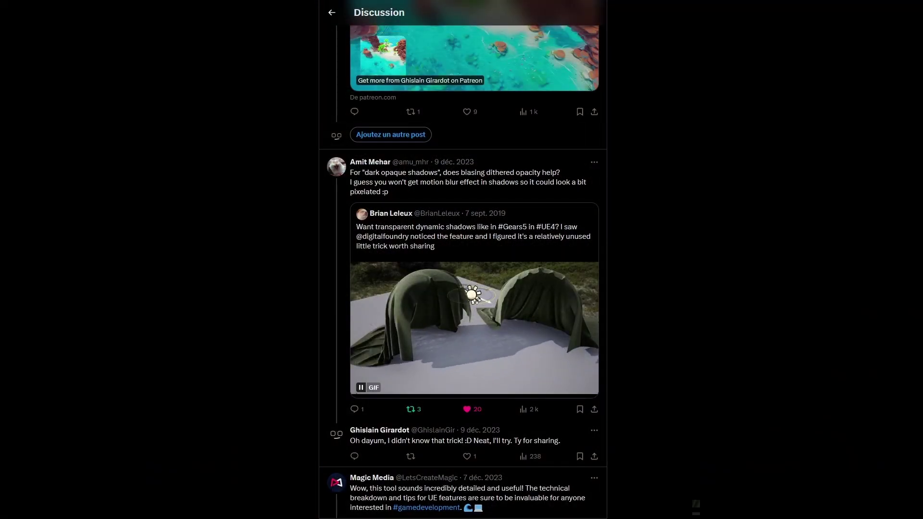
Open the quoted post about transparent dynamic shadows and read through its thread.
left_click(394, 232)
scroll(466, 273, "down", 4)
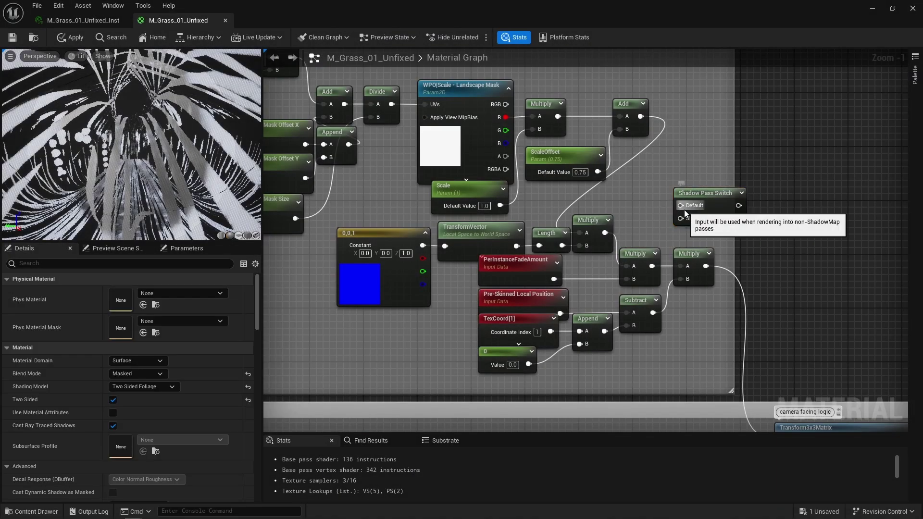
Place the Shadow Pass Switch before the last scale Multiply and feed its Shadow input with the incoming value multiplied by 2.
left_click_drag(650, 269, 798, 254)
left_click_drag(704, 208, 723, 269)
left_click_drag(652, 266, 686, 309)
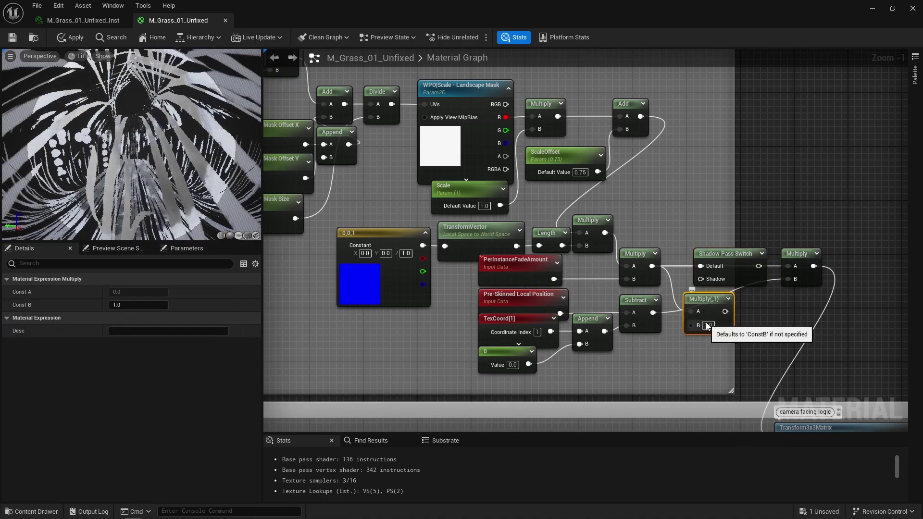
left_click(707, 325)
type("2")
left_click_drag(726, 312, 726, 220)
left_click(709, 306)
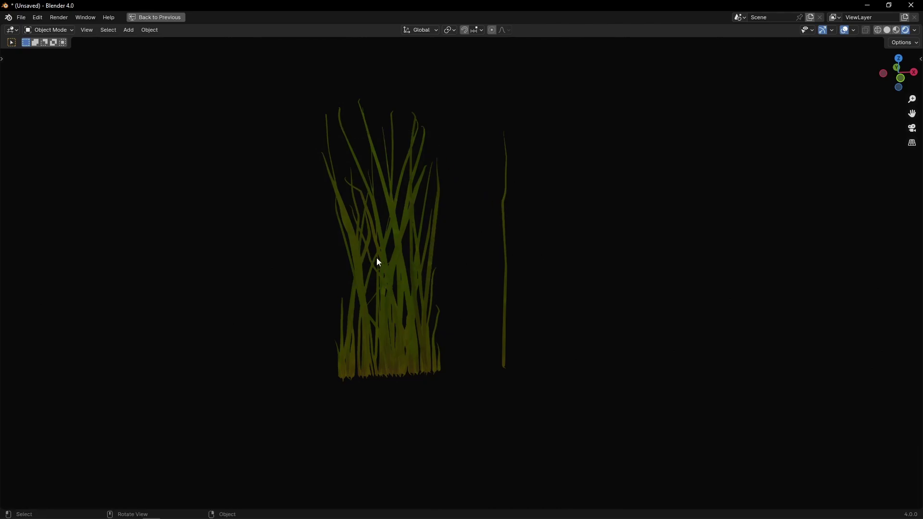
middle_click_drag(377, 259, 469, 282)
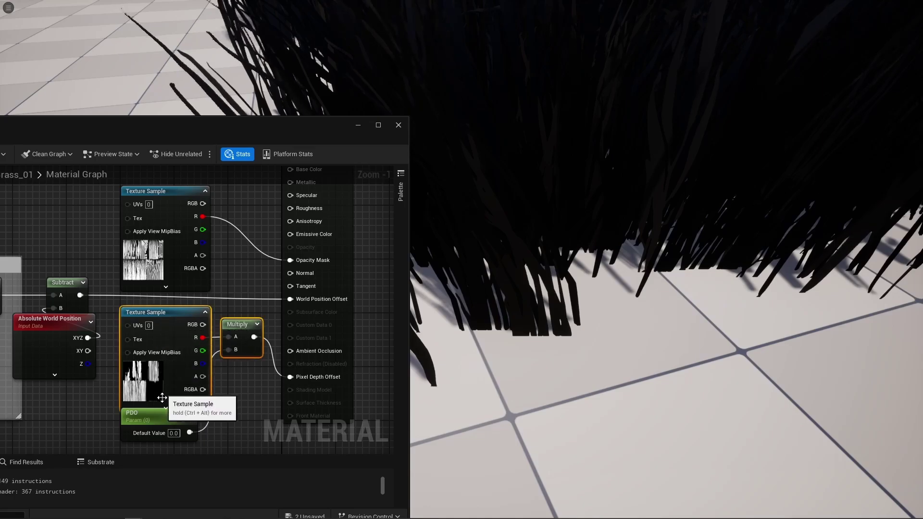
Try PDO default values of 10, 20 and 30 in M_Grass_01 and set it back to 0.
left_click(175, 434)
type("10")
key("Return")
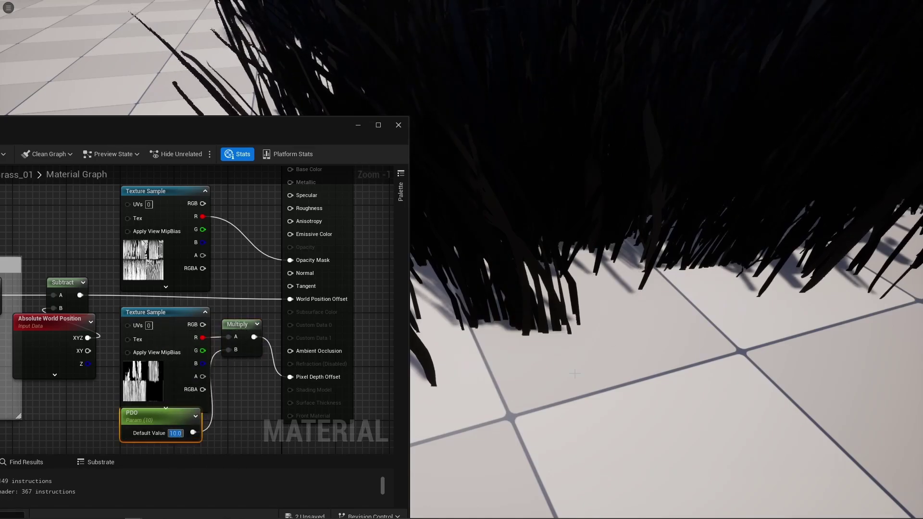
type("20")
key("Return")
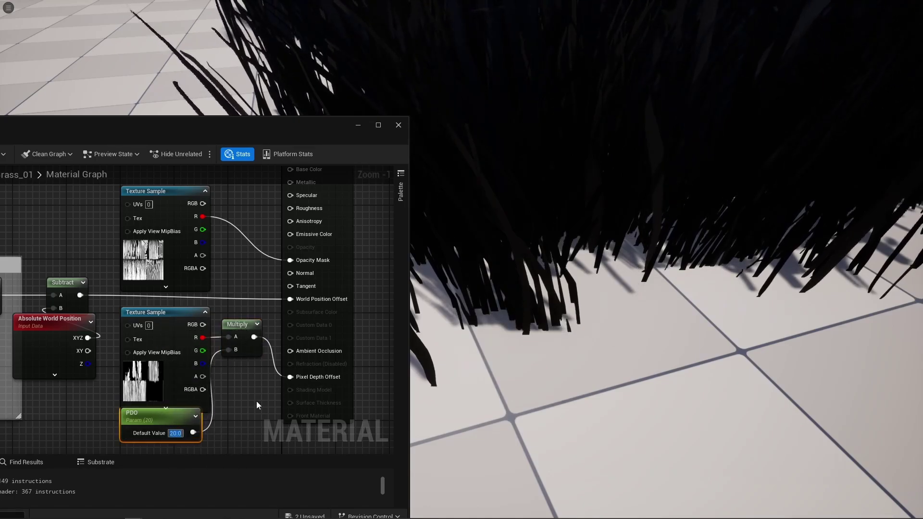
type("30")
key("Return")
type("0")
key("Return")
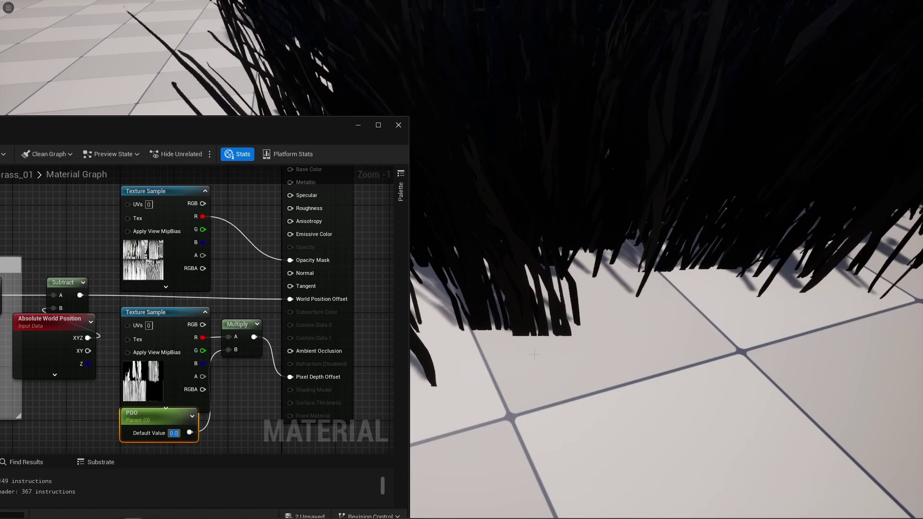
Set the PDO parameter's default value to 10, increase it to 20 and check the grass.
type("10")
key("Return")
type("20")
key("Return")
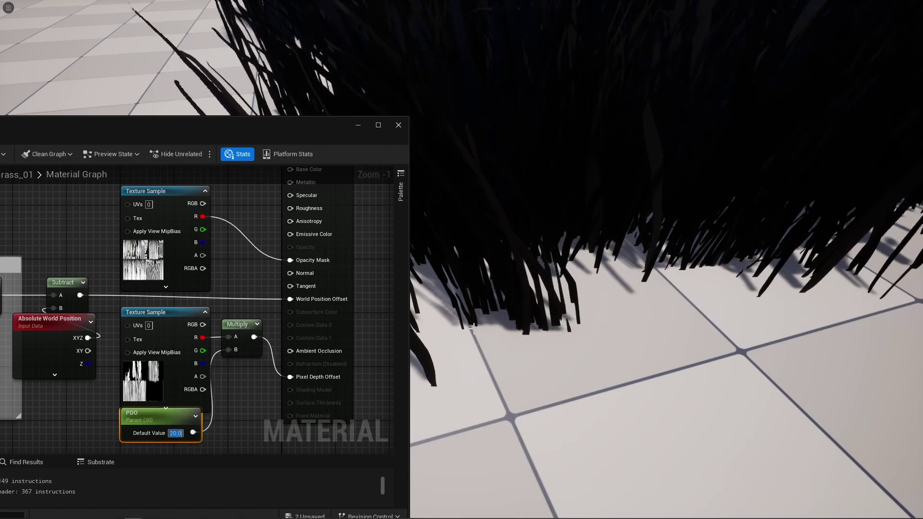
left_click_drag(490, 336, 462, 317, "alt")
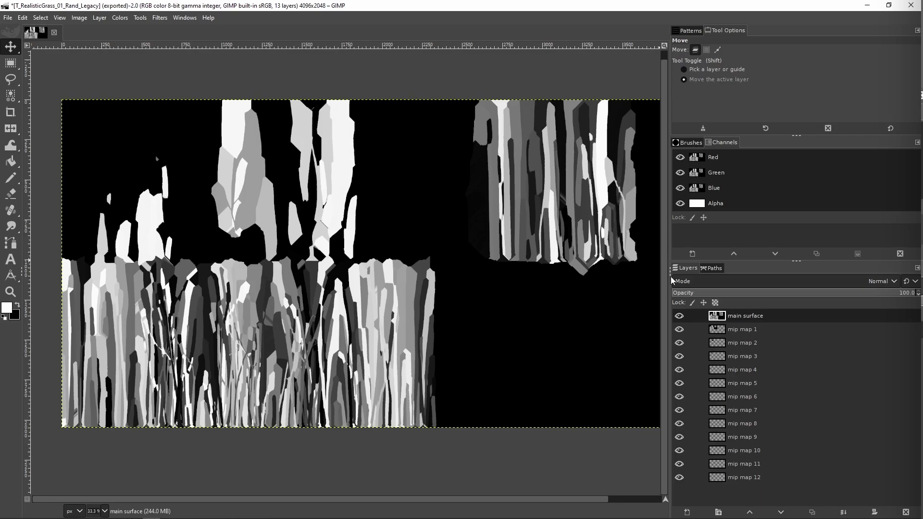
Switch to GIMP and hide the main surface and mip maps 1 to 11 to examine the random mask's smaller mip levels.
left_click_drag(678, 316, 678, 403)
left_click(677, 400)
middle_click_drag(65, 100, 269, 145)
scroll(269, 144, "up", 11, "ctrl")
left_click(678, 411)
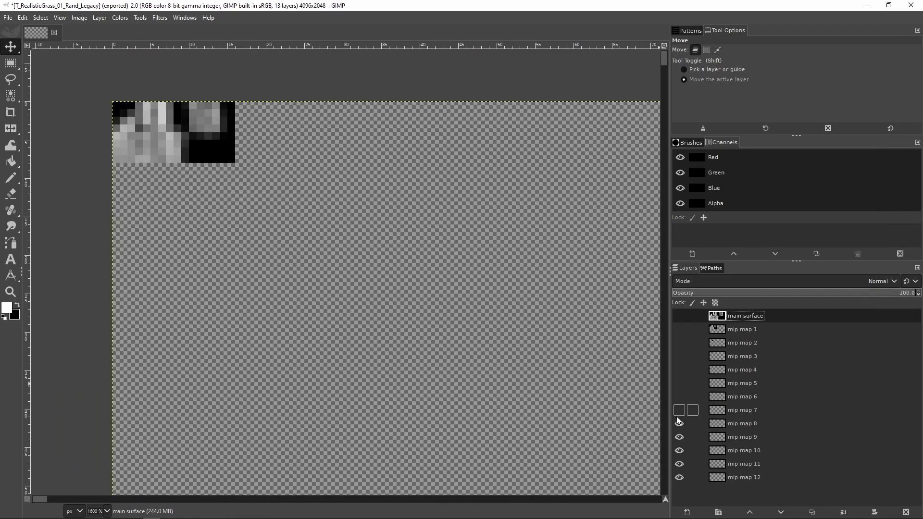
left_click(678, 425)
left_click(678, 437)
left_click(678, 451)
left_click(678, 463)
scroll(115, 104, "up", 8, "ctrl")
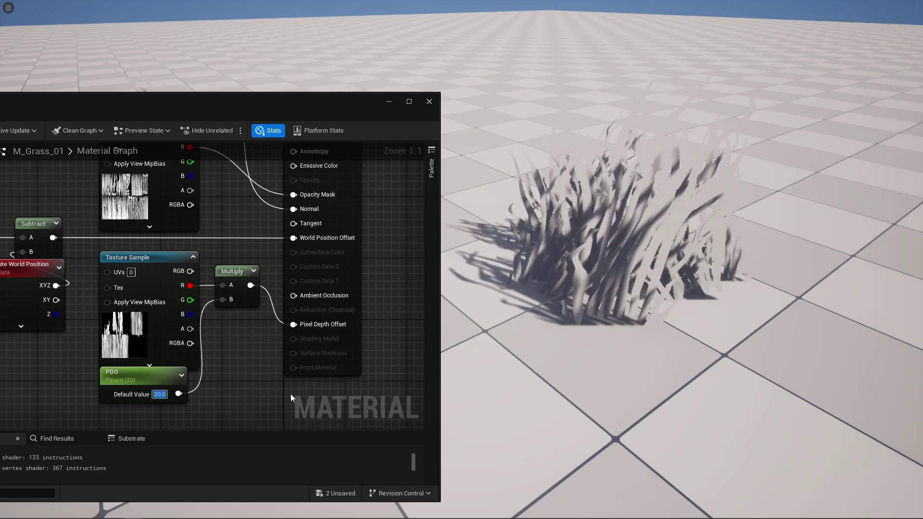
Try PDO default values of 0 and 10, comparing the grass with the depth texture and with the averaged 0.25834 constant.
key("Return")
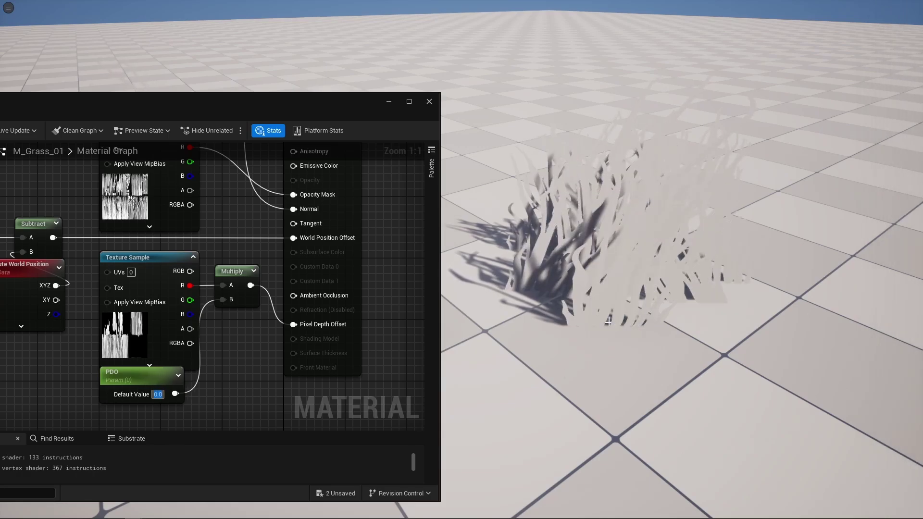
type("10")
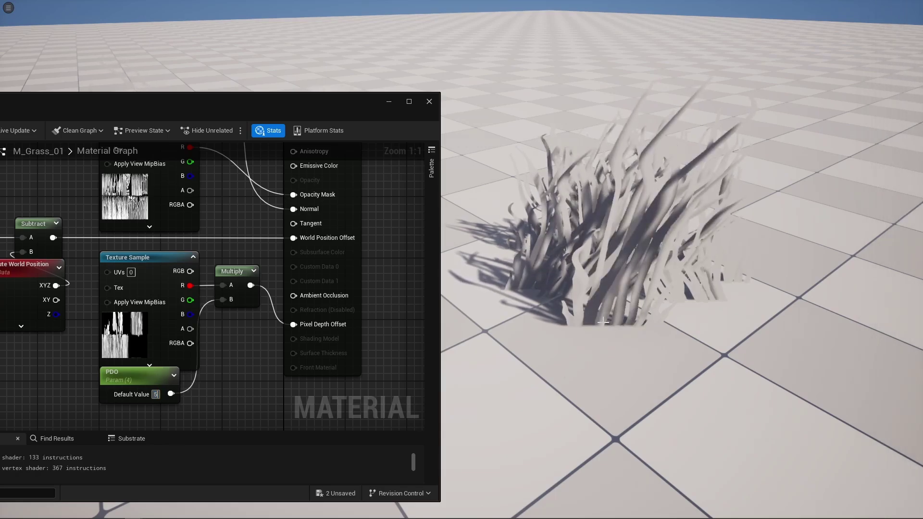
key("Return")
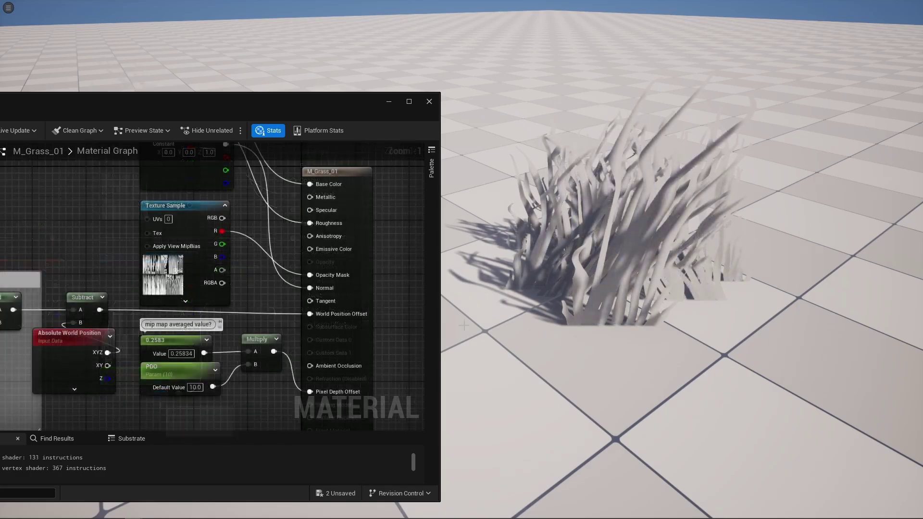
left_click(195, 345)
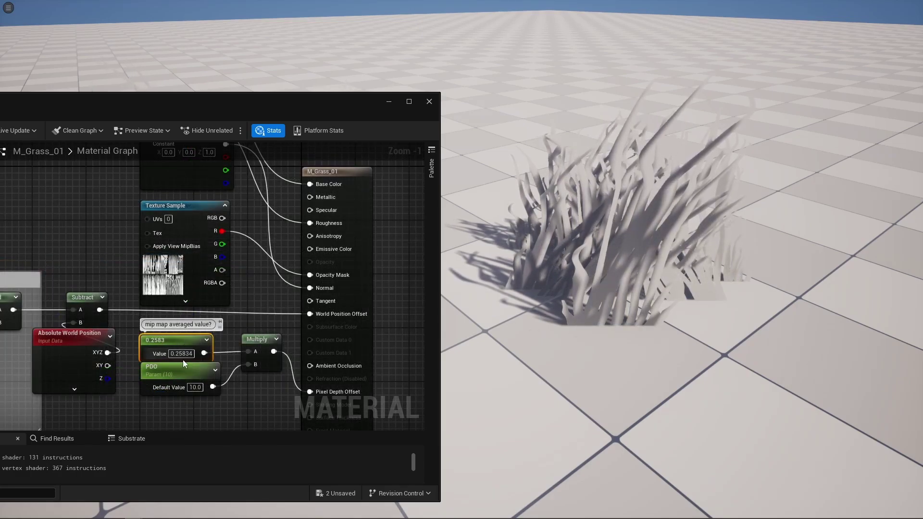
type("0")
key("Return")
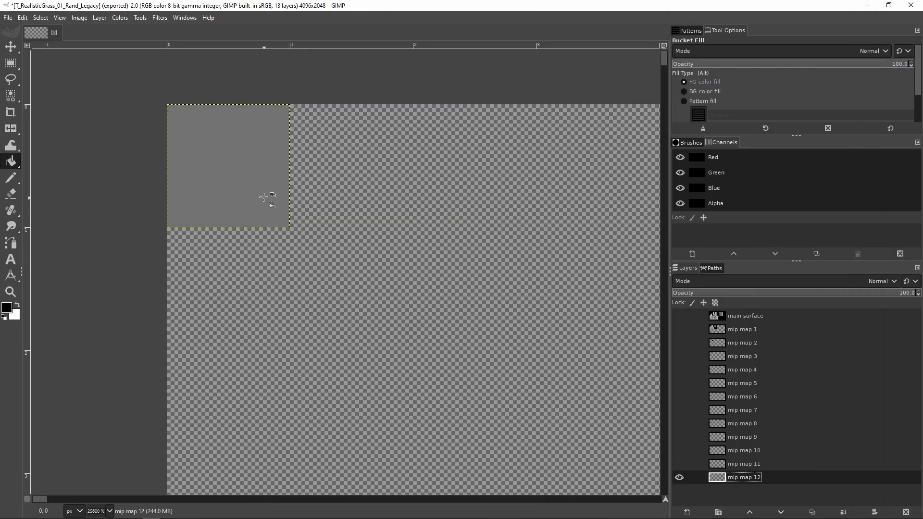
Switch to GIMP, show mip maps 11, 10 and 9 of the random mask, and fill mip map 9 with black.
left_click(678, 464)
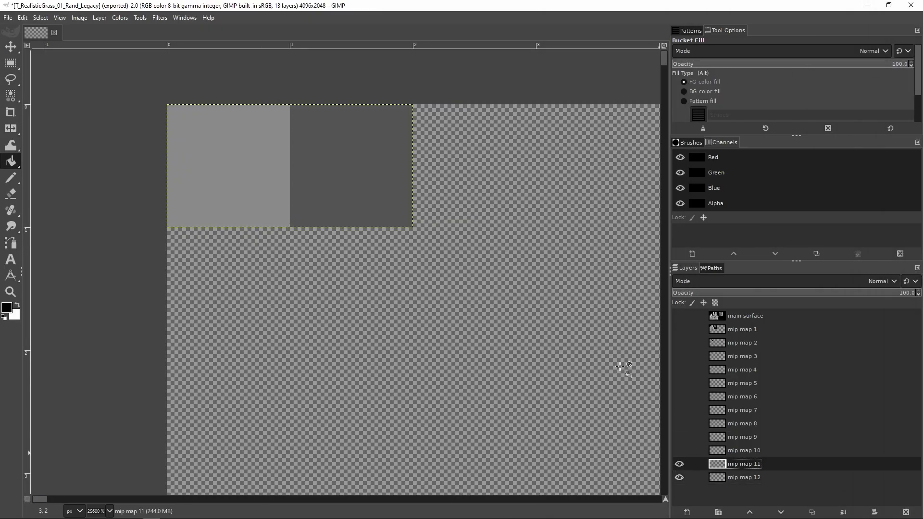
left_click(678, 450)
left_click(679, 437)
left_click(717, 437)
left_click(580, 340)
scroll(580, 340, "down", 5, "ctrl")
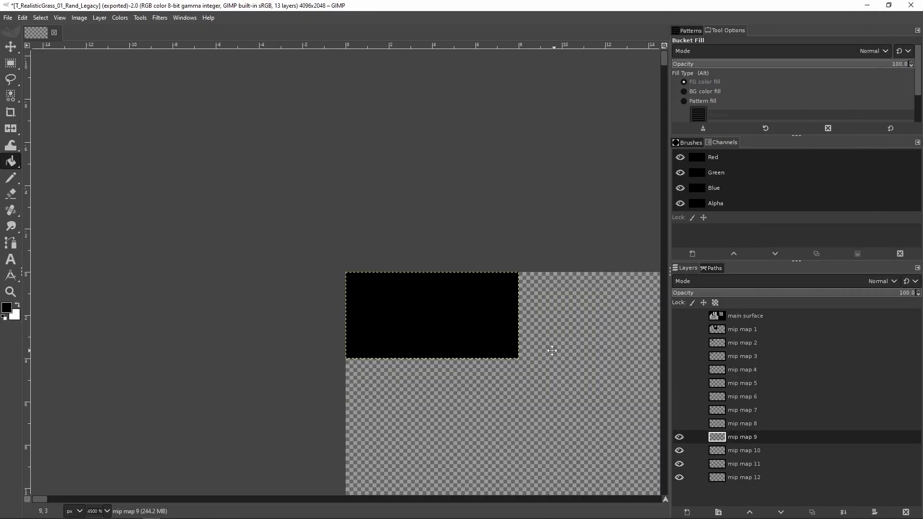
Show the mip map 8 layer and fill it with black.
middle_click_drag(572, 342, 433, 277)
left_click(681, 424)
left_click(717, 424)
left_click(524, 336)
Show the mip map 7 layer and darken it strongly by lowering its brightness.
left_click(679, 409)
left_click(717, 410)
scroll(524, 327, "down", 3, "ctrl")
middle_click_drag(523, 327, 384, 291)
key("ctrl+b")
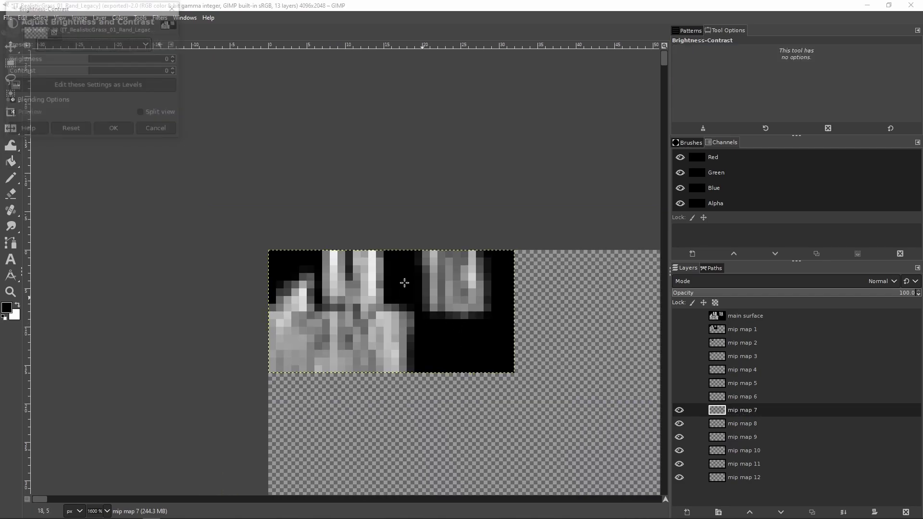
left_click_drag(72, 58, 6, 58)
left_click(124, 127)
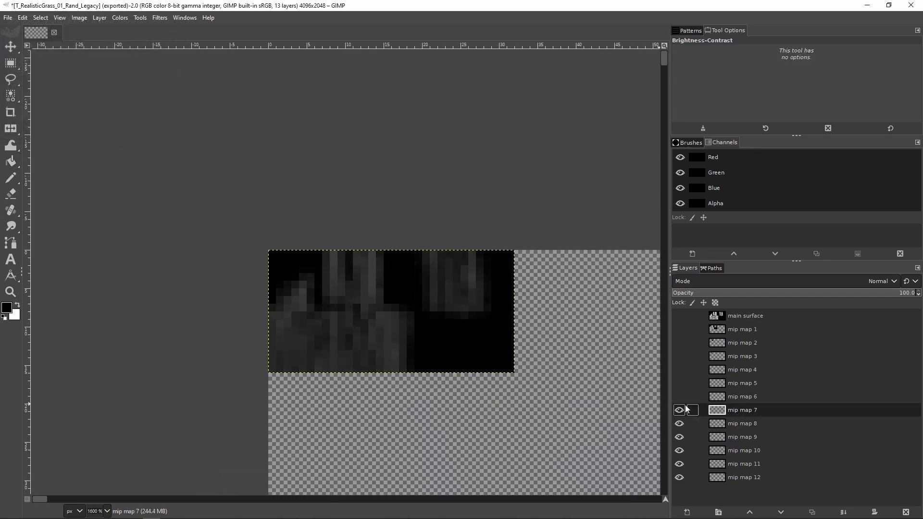
Show the mip map 6 layer and darken it by lowering its brightness.
left_click(679, 396)
left_click(717, 397)
middle_click_drag(529, 325, 366, 208)
key("ctrl+b")
left_click_drag(89, 59, 48, 58)
left_click(115, 129)
Show the mip map 5 layer and apply a Brightness-Contrast adjustment to it.
left_click(679, 383)
left_click(717, 383)
key("ctrl+b")
left_click(109, 132)
scroll(146, 171, "down", 3, "ctrl")
Show mip maps 4 to 1 and the main surface layer again, with the full texture in view.
left_click(679, 370)
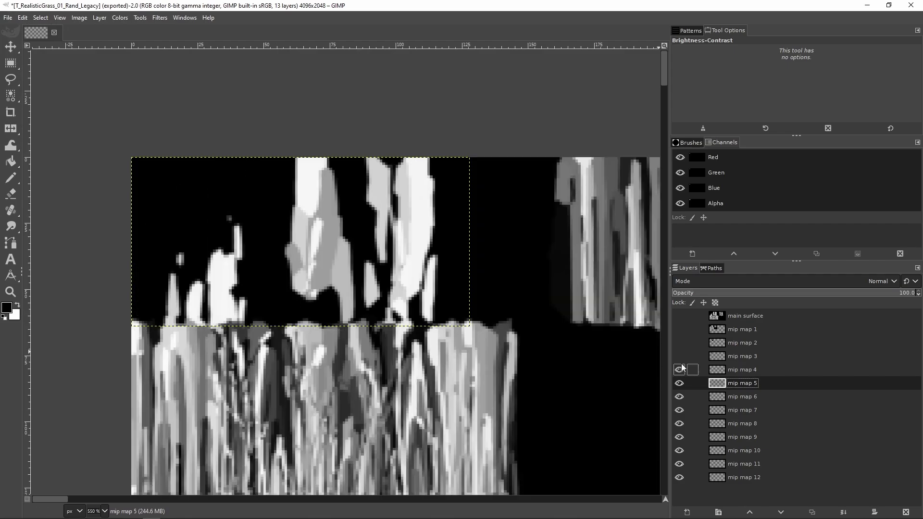
left_click(679, 356)
left_click(679, 343)
left_click(679, 329)
left_click(678, 315)
scroll(433, 301, "down", 10, "ctrl")
middle_click_drag(543, 336, 352, 258)
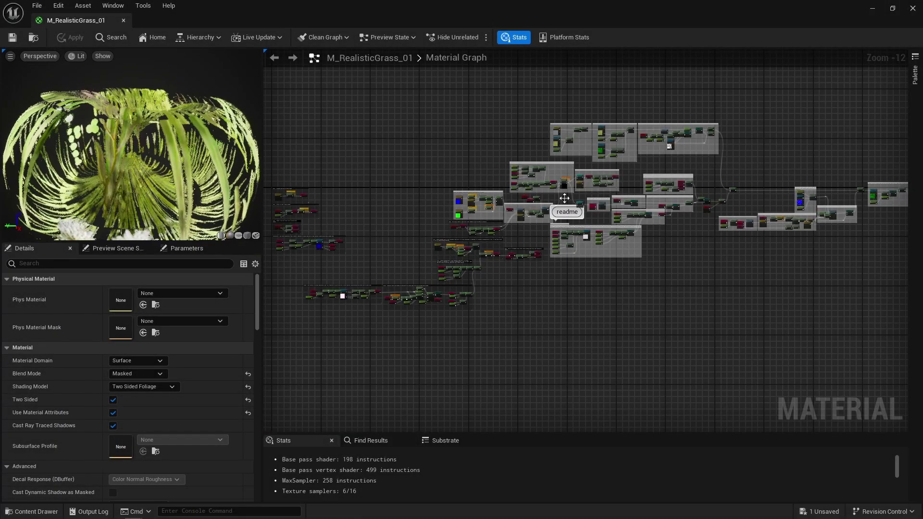
Switch to Unreal's M_RealisticGrass_01 graph and examine the Color, PBR roughness and specular, and dithered Opacity node groups.
scroll(579, 142, "up", 10)
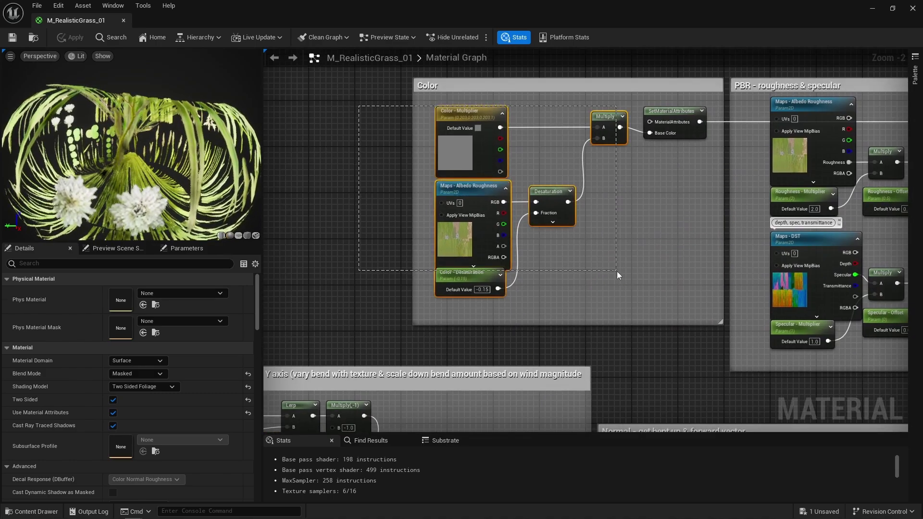
left_click_drag(616, 272, 617, 272)
left_click_drag(560, 250, 464, 199)
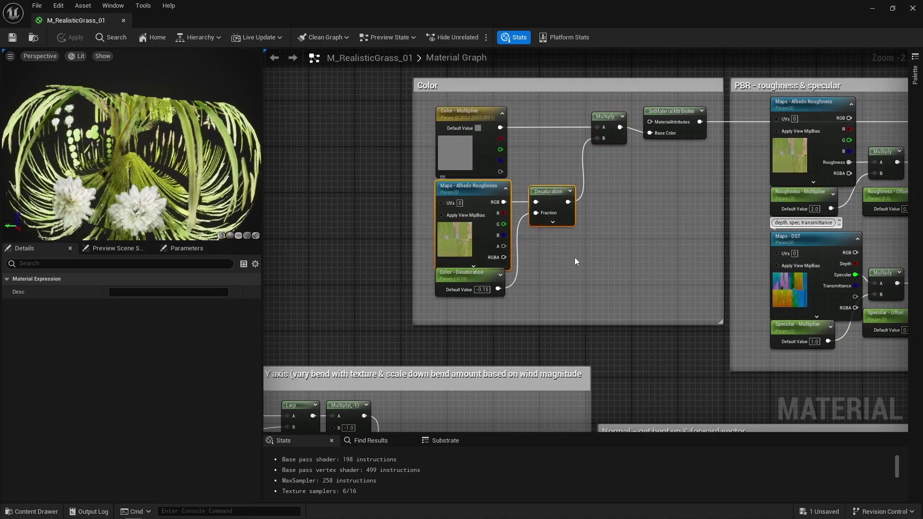
left_click(654, 225)
right_click_drag(653, 225, 316, 223)
left_click_drag(621, 232, 495, 168)
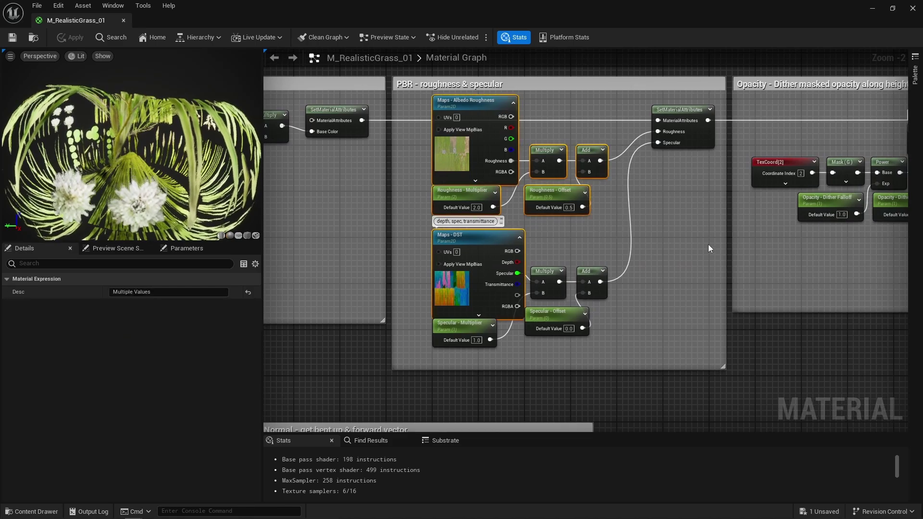
left_click(709, 247)
right_click_drag(792, 262, 381, 251)
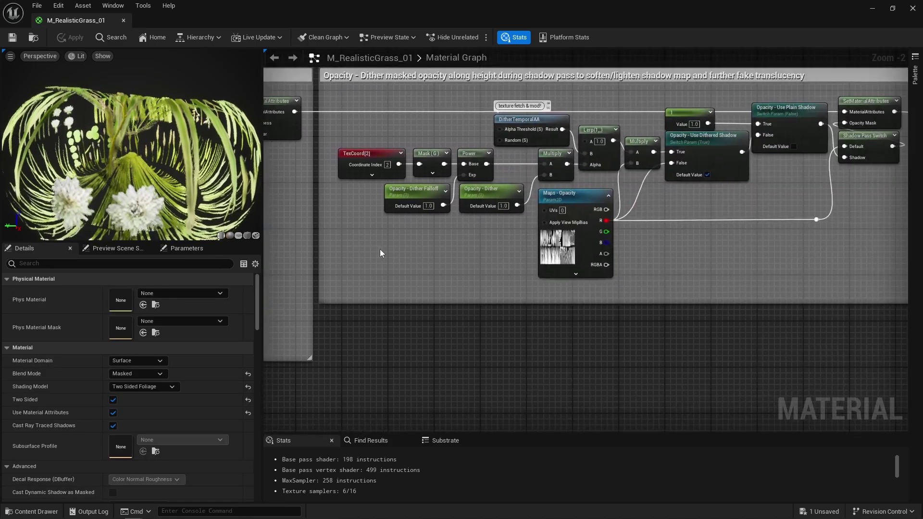
left_click_drag(722, 273, 506, 124)
Examine the nodes that set World Position Offset, Normal and Pixel Depth Offset in the material graph.
right_click_drag(852, 288, 439, 128)
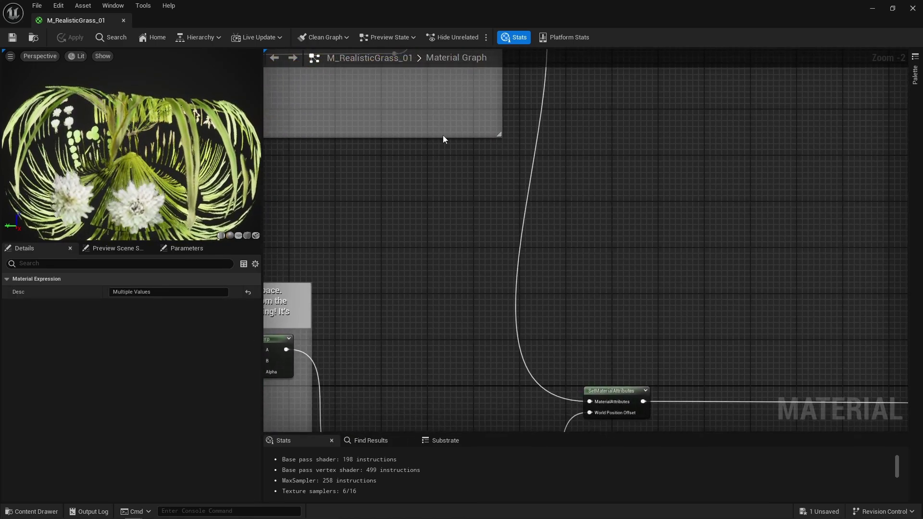
scroll(509, 269, "down", 1)
right_click_drag(536, 309, 541, 175)
left_click_drag(547, 197, 655, 321)
right_click_drag(762, 327, 290, 268)
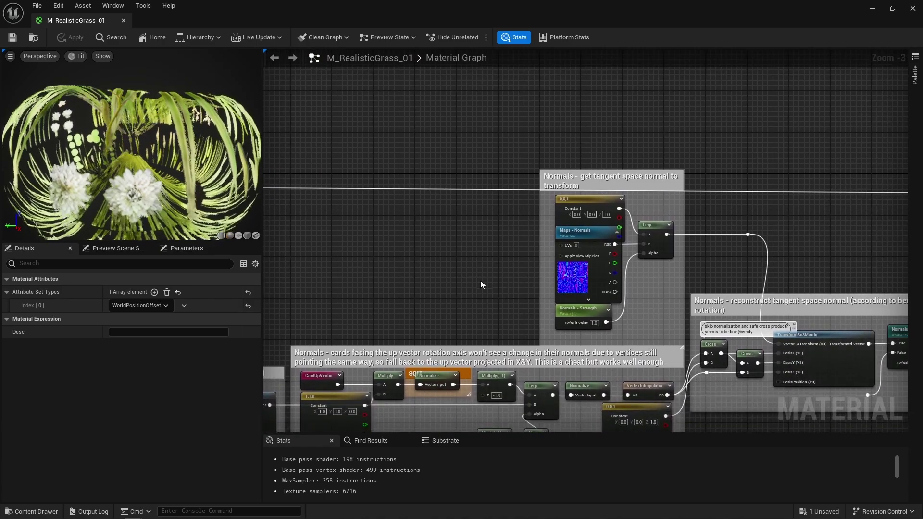
right_click_drag(751, 195, 614, 143)
left_click_drag(841, 179, 843, 185)
right_click_drag(843, 186, 403, 186)
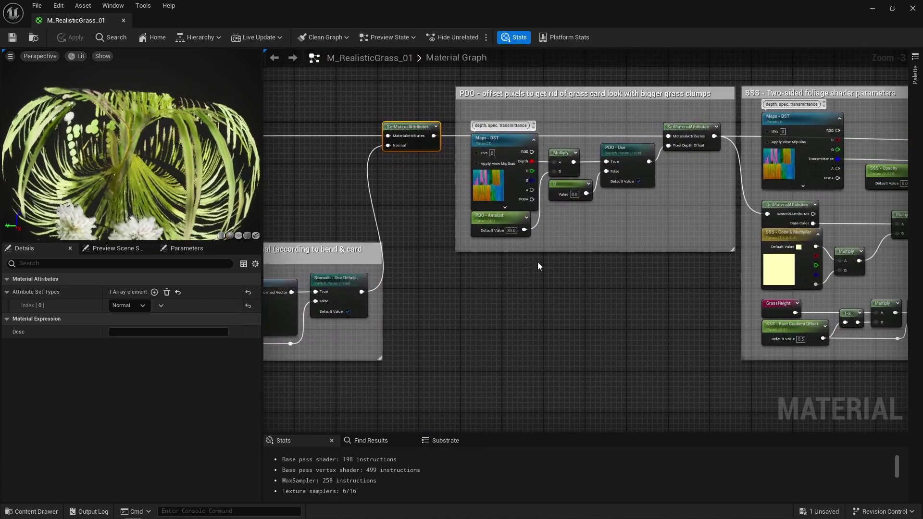
left_click_drag(537, 262, 711, 135)
Inspect the SSS two-sided foliage group, including its GetMaterialAttributes node and the SSS - Opacity parameter.
right_click_drag(720, 180, 437, 179)
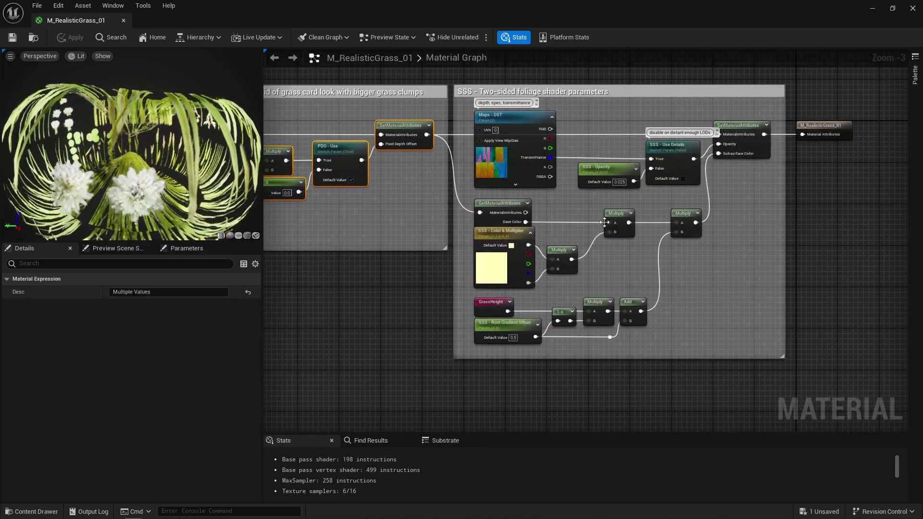
left_click(730, 162)
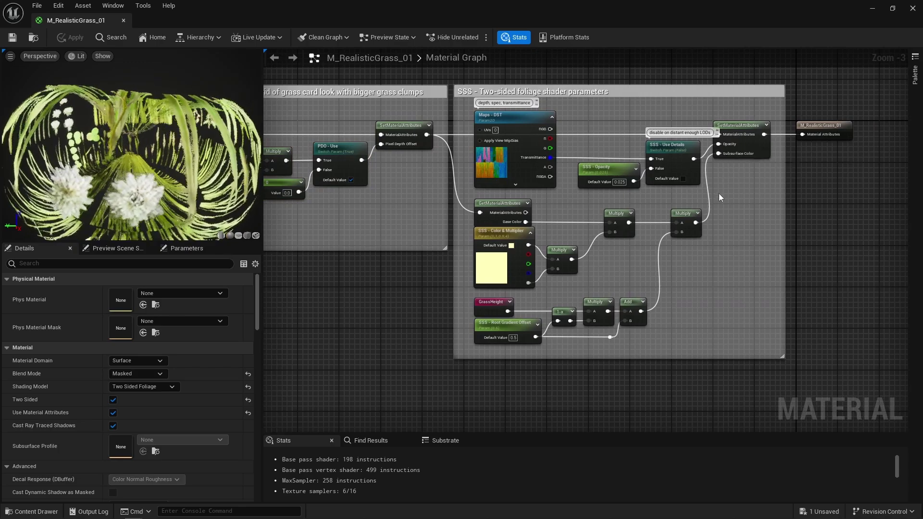
left_click(526, 204)
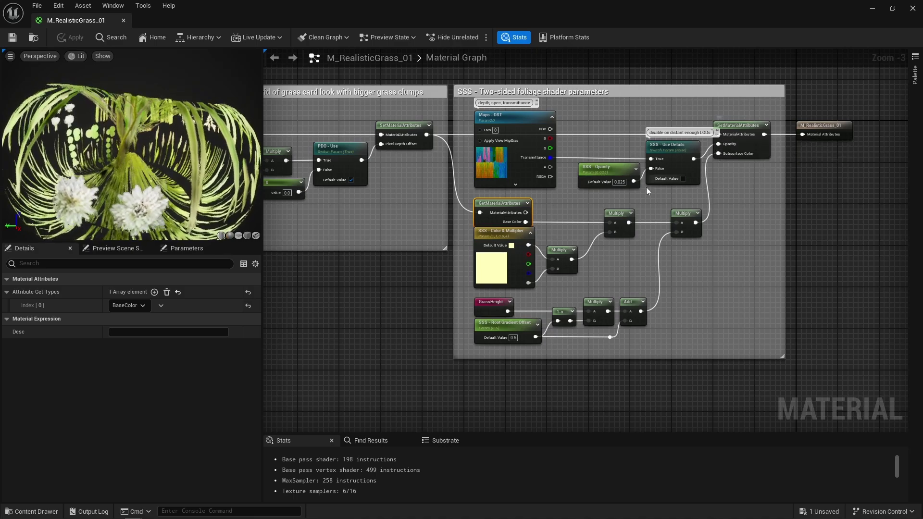
left_click(582, 168)
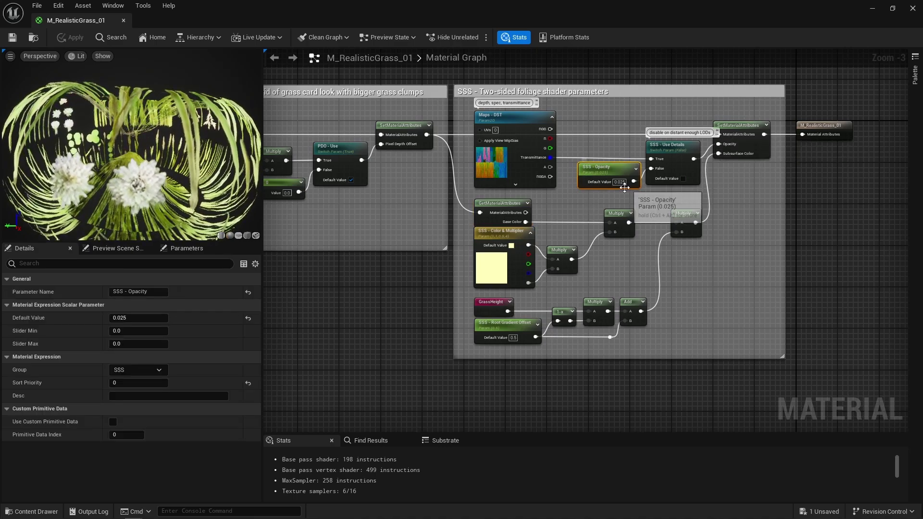
scroll(595, 192, "up", 2)
left_click(596, 198)
scroll(596, 199, "down", 8)
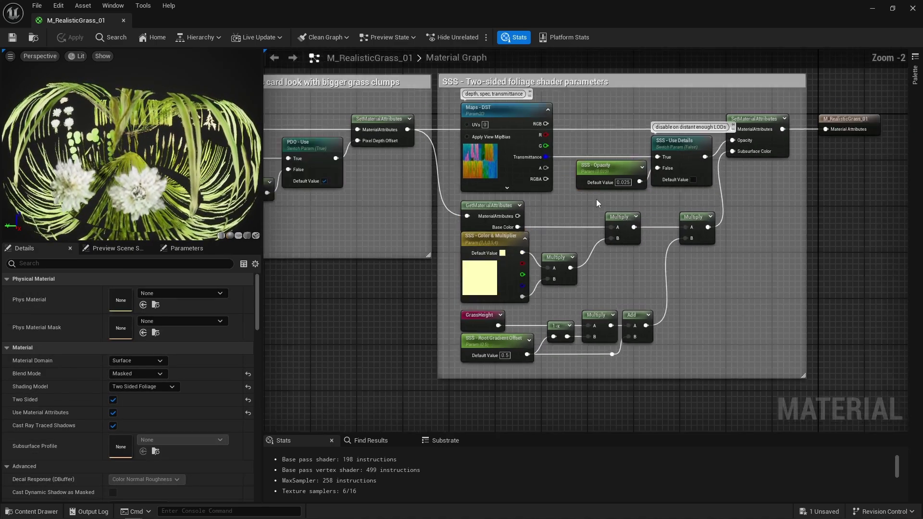
Look over the whole grass material graph, from the Color and PBR groups to the wind and offset node groups.
right_click_drag(532, 217, 682, 229)
scroll(685, 221, "up", 5)
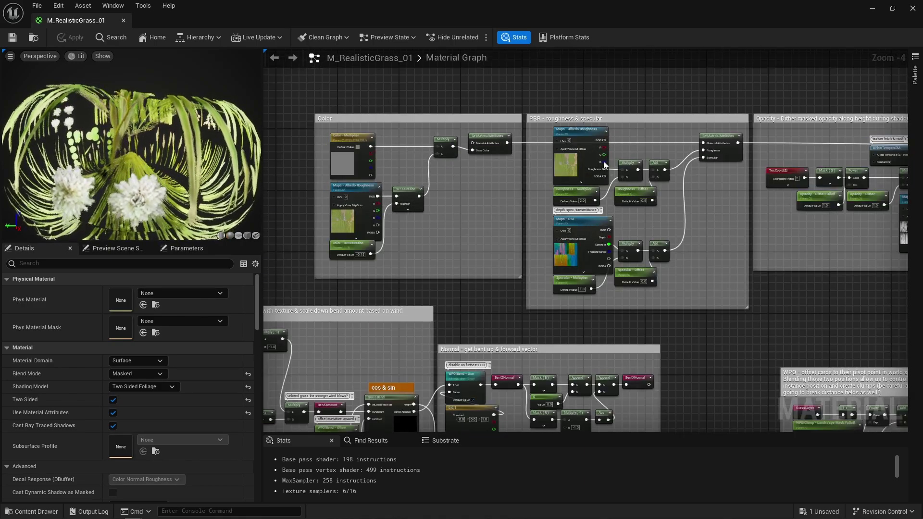
right_click_drag(755, 256, 456, 211)
scroll(826, 289, "down", 4)
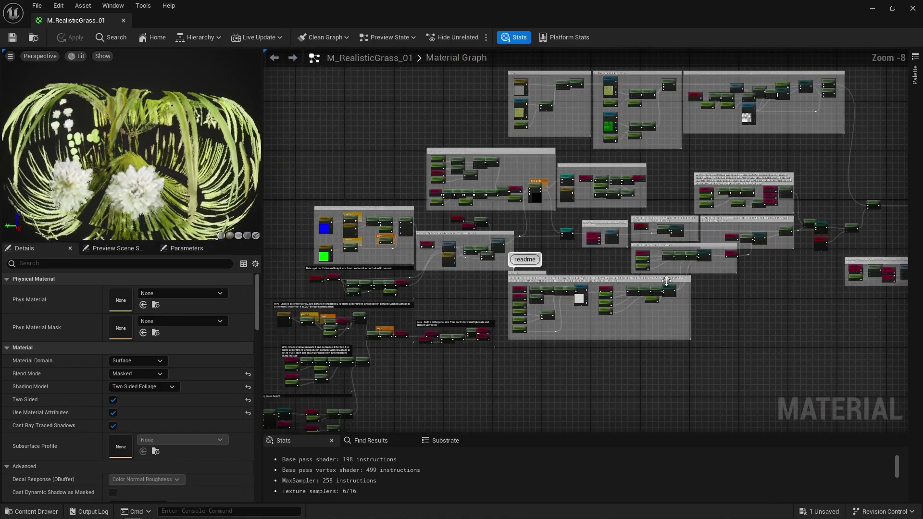
right_click_drag(302, 287, 583, 209)
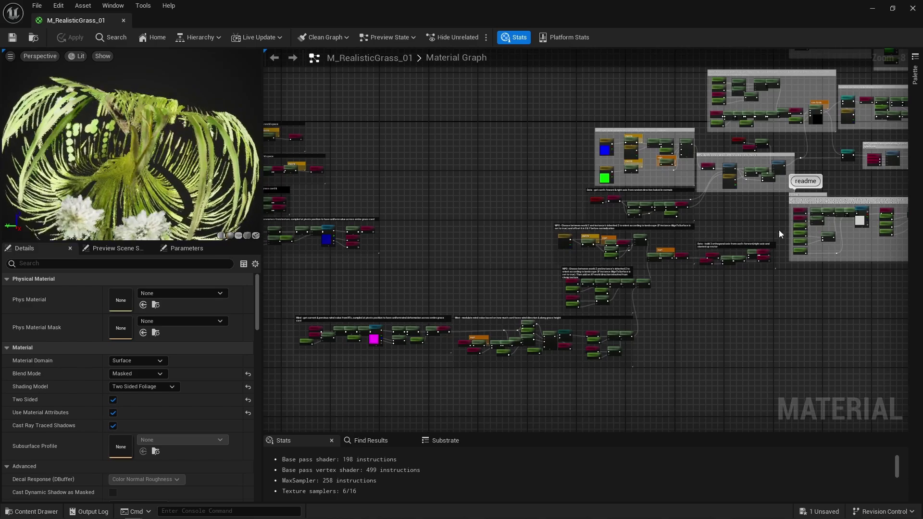
right_click_drag(780, 234, 522, 273)
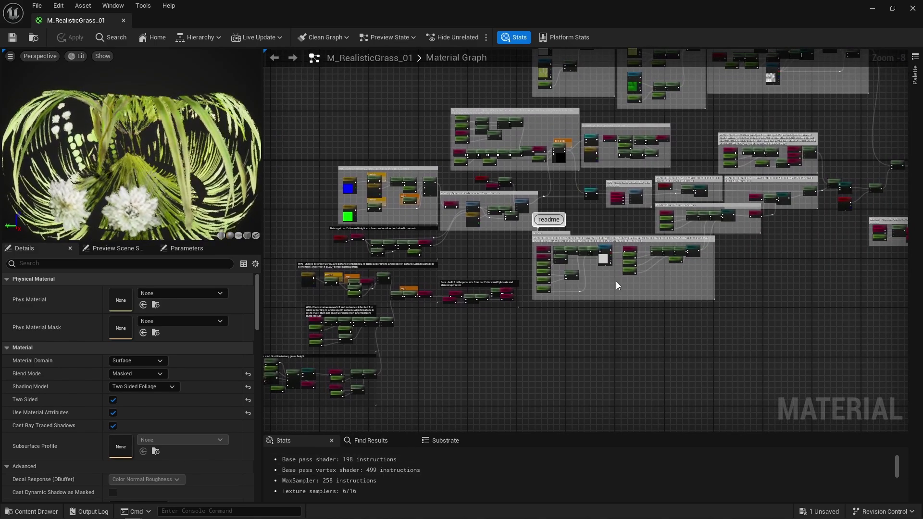
right_click_drag(617, 285, 457, 312)
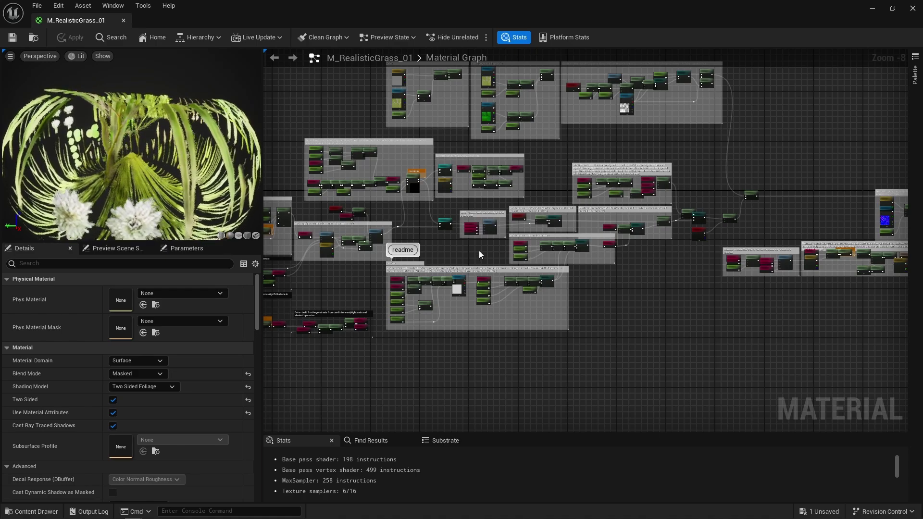
scroll(479, 250, "down", 3)
right_click_drag(455, 231, 420, 205)
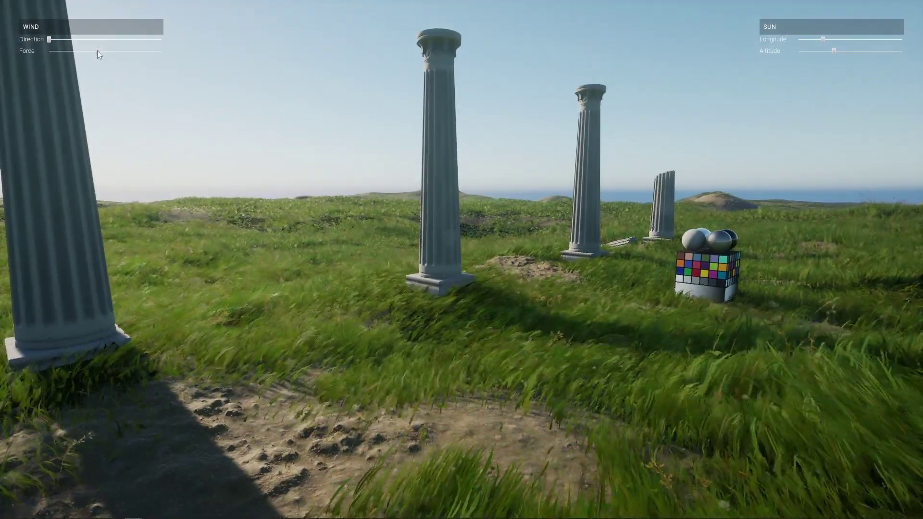
In the running grass demo, raise the wind force, shift the wind direction slightly, and reduce the force to a light wind.
left_click_drag(98, 51, 138, 52)
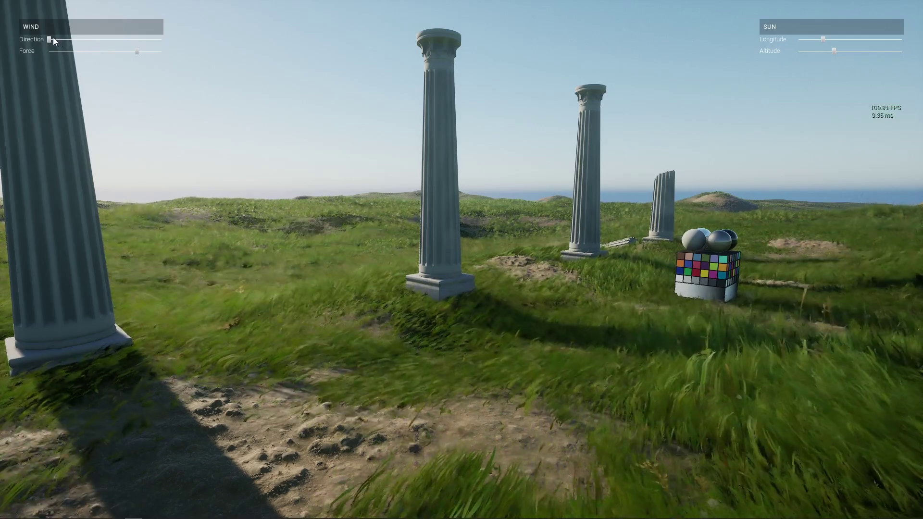
left_click_drag(49, 39, 80, 38)
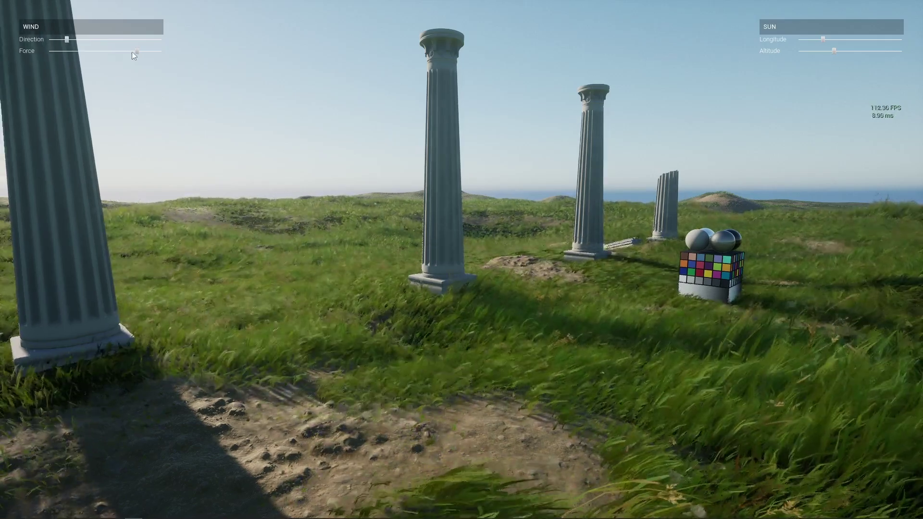
left_click_drag(136, 52, 81, 48)
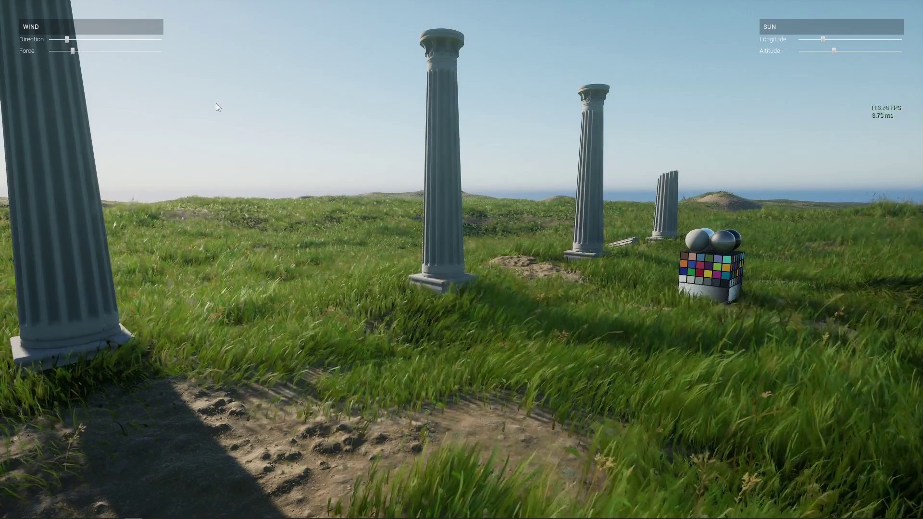
Move forward between the columns and look around to examine the grass from several angles.
right_click_drag(217, 107, 305, 110)
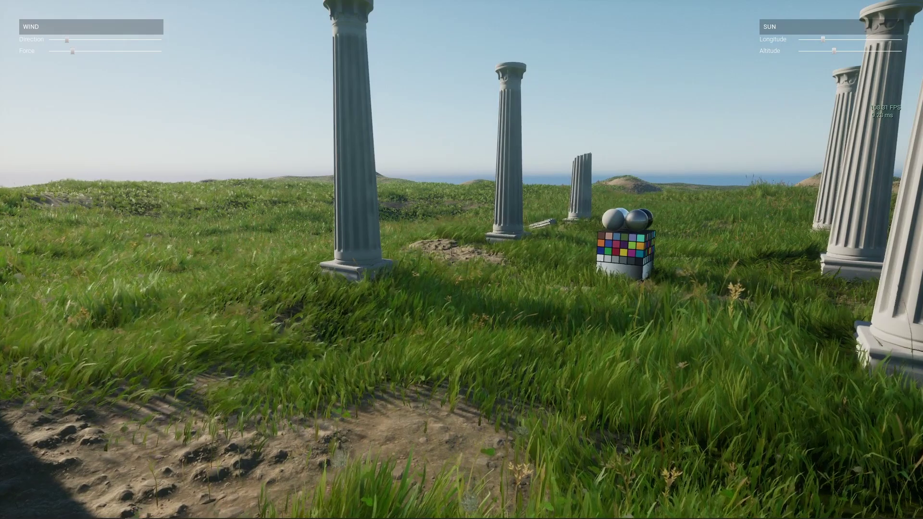
key("w")
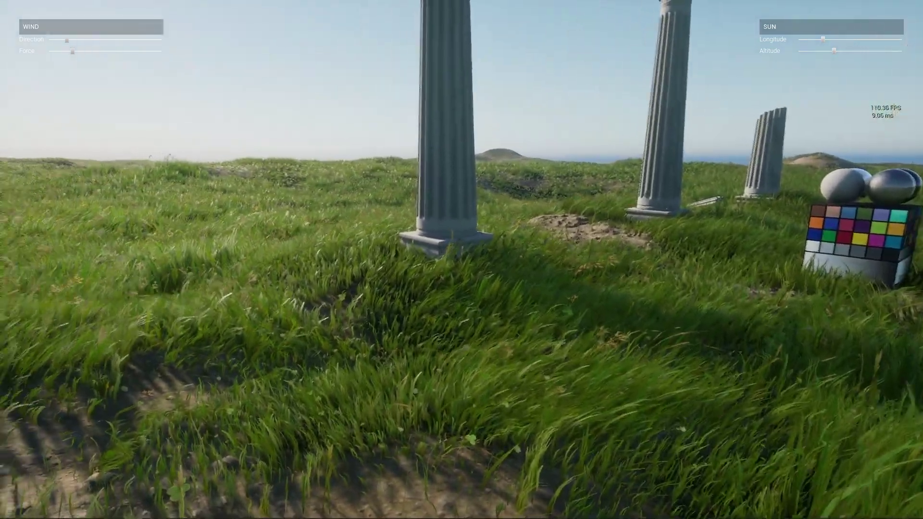
right_click_drag(305, 110, 252, 105)
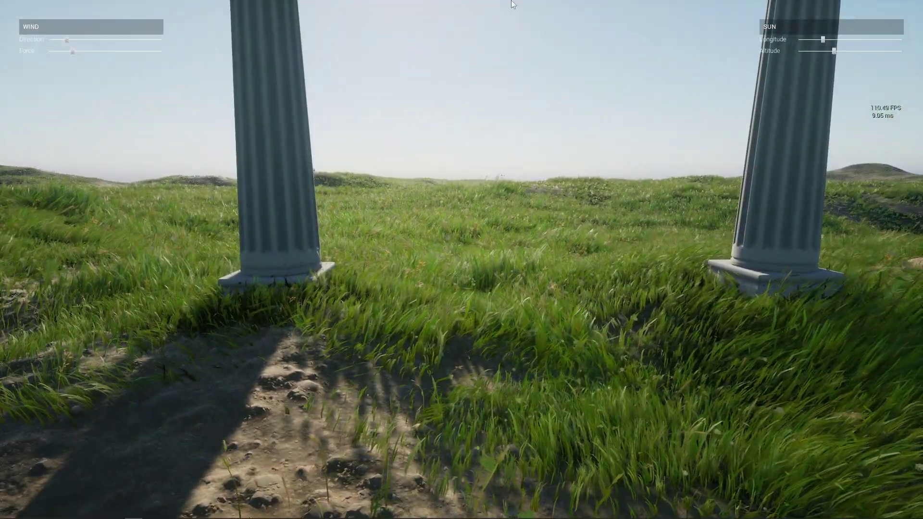
Change the sun's altitude in the running grass demo.
left_click_drag(834, 51, 846, 50)
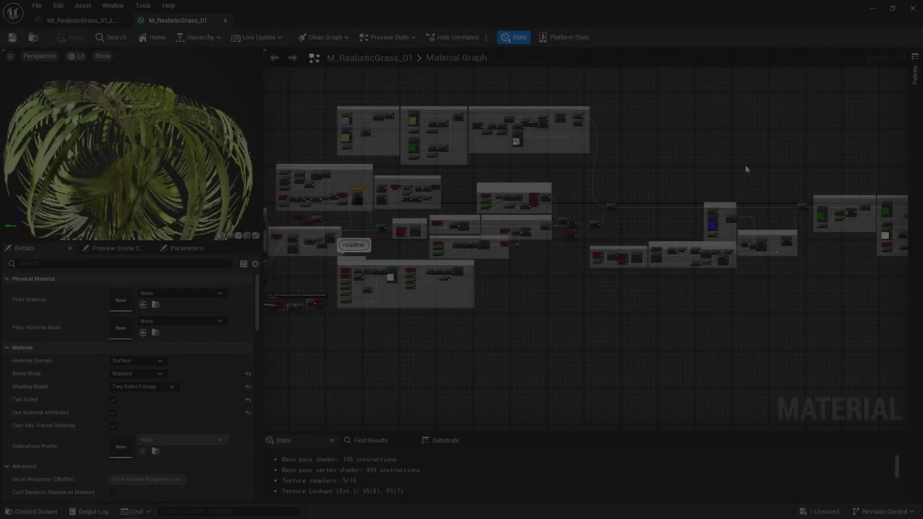
In the M_RealisticGrass_01 material graph, look over the node groups and examine the Normals groups that handle the tangent space normals.
right_click_drag(650, 171, 828, 178)
scroll(828, 177, "down", 1)
scroll(818, 179, "up", 1)
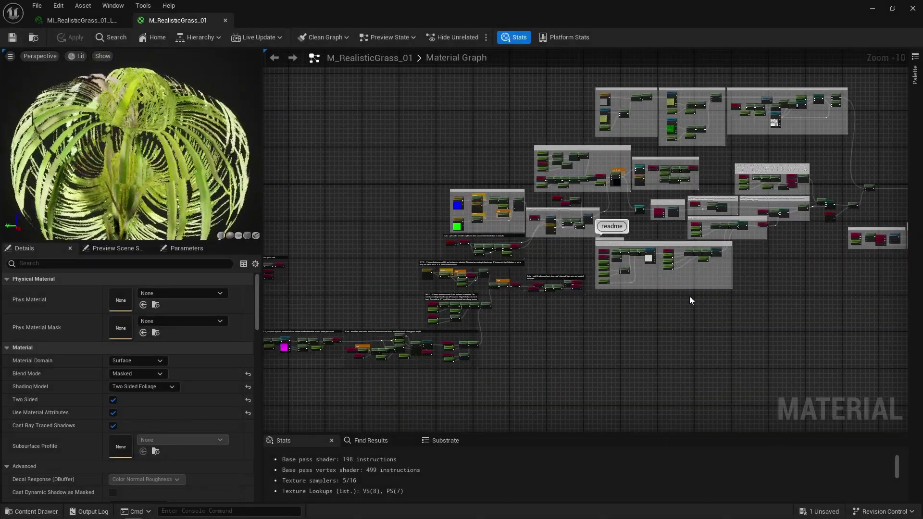
right_click_drag(816, 269, 490, 272)
scroll(553, 250, "up", 2)
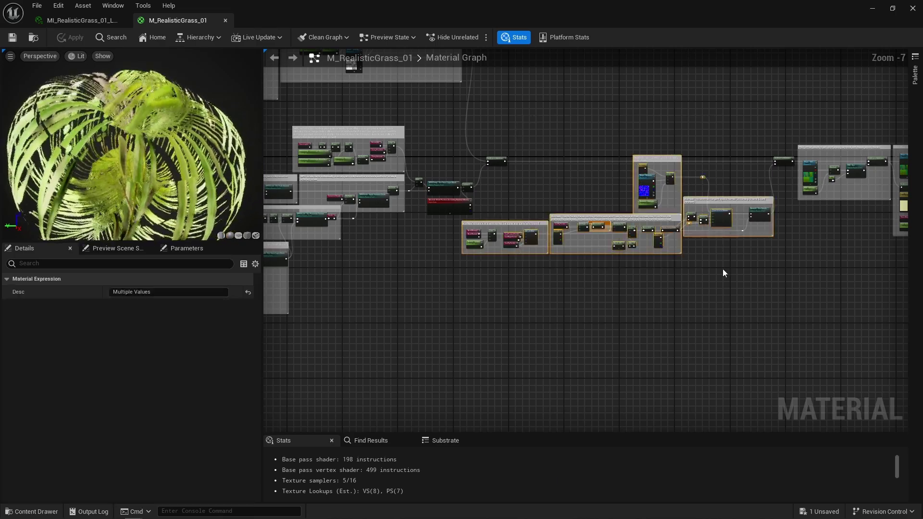
scroll(678, 207, "up", 3)
right_click_drag(748, 165, 705, 186)
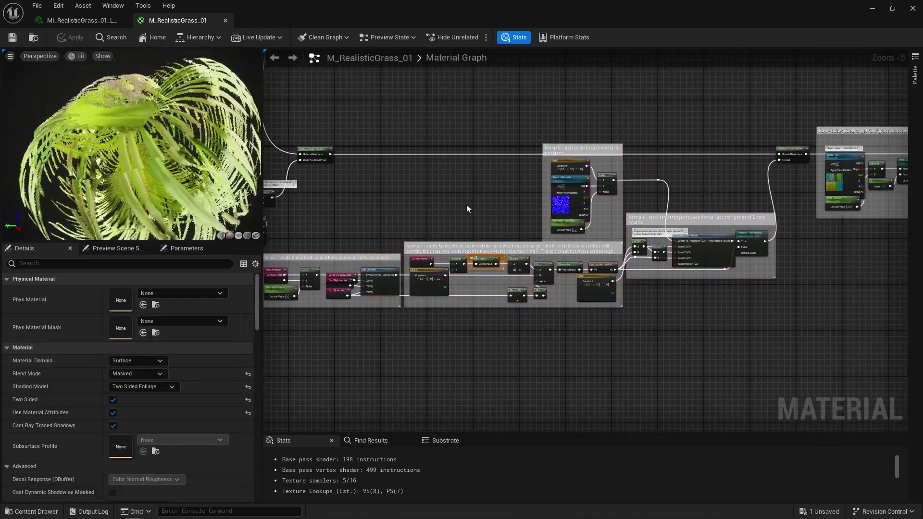
right_click_drag(466, 204, 768, 198)
scroll(609, 246, "down", 2)
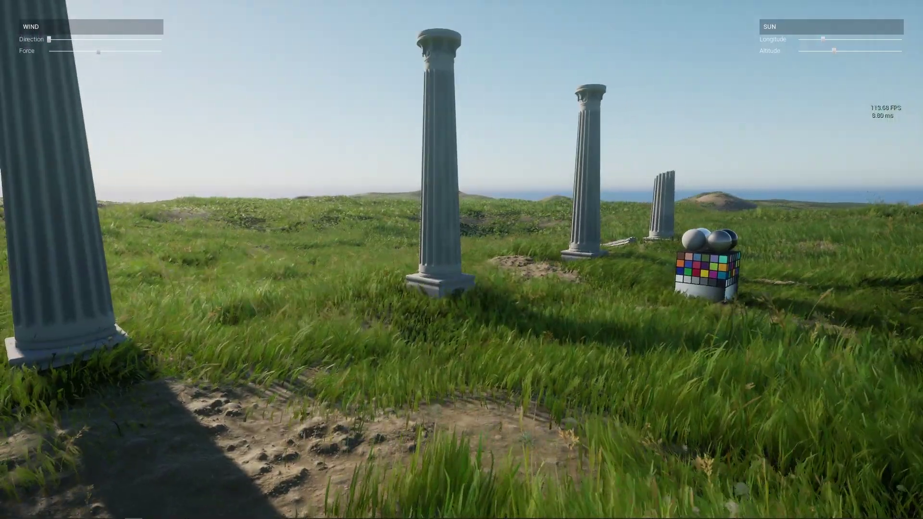
In the running grass demo, strengthen the wind force, turn the wind direction slightly, and bring the force back down.
left_click_drag(99, 50, 137, 51)
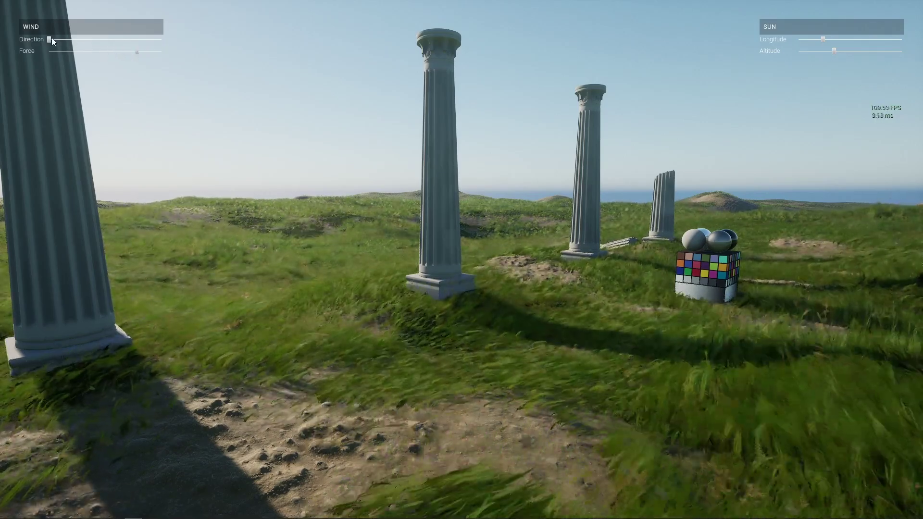
mouse_move(49, 39)
left_mouse_down()
mouse_move(80, 39)
mouse_move(67, 38)
left_mouse_up()
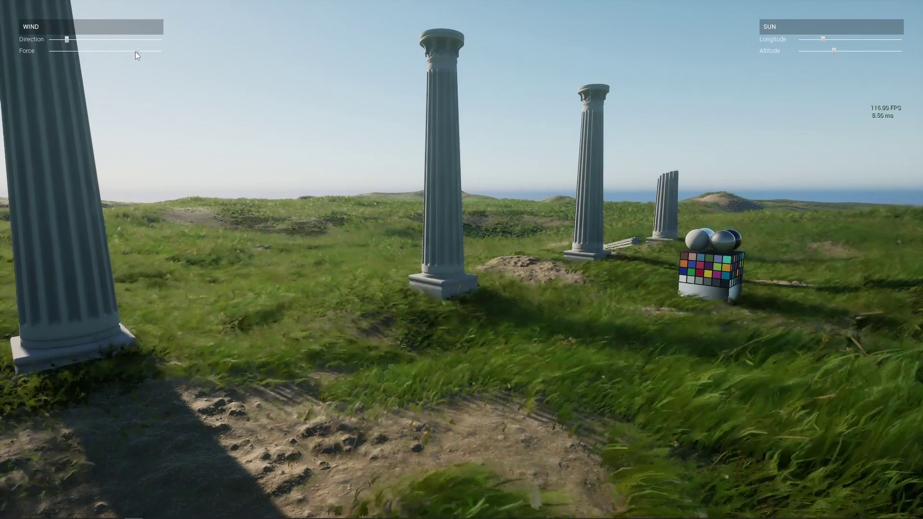
left_click_drag(136, 51, 88, 50)
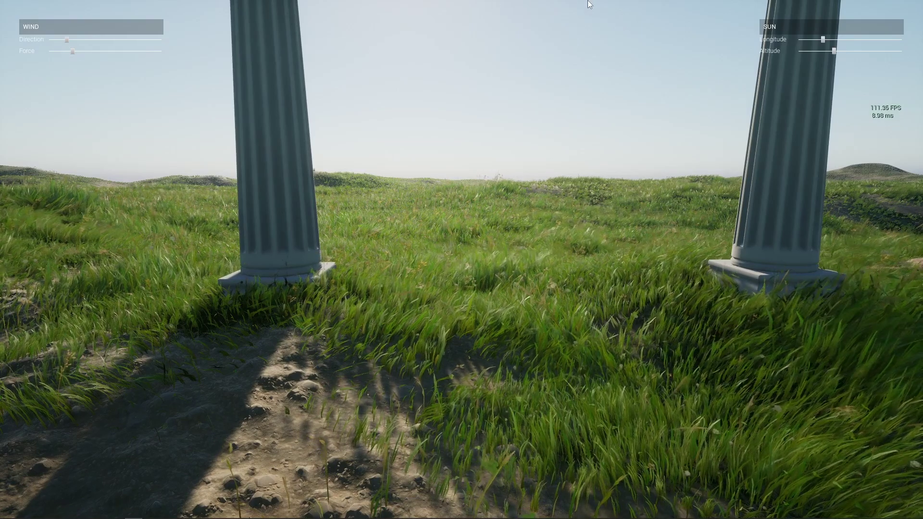
Lower the sun's altitude and increase its longitude, and move forward through the grass towards the colour chart.
mouse_move(833, 50)
left_mouse_down()
mouse_move(846, 50)
mouse_move(830, 50)
mouse_move(840, 39)
left_mouse_up()
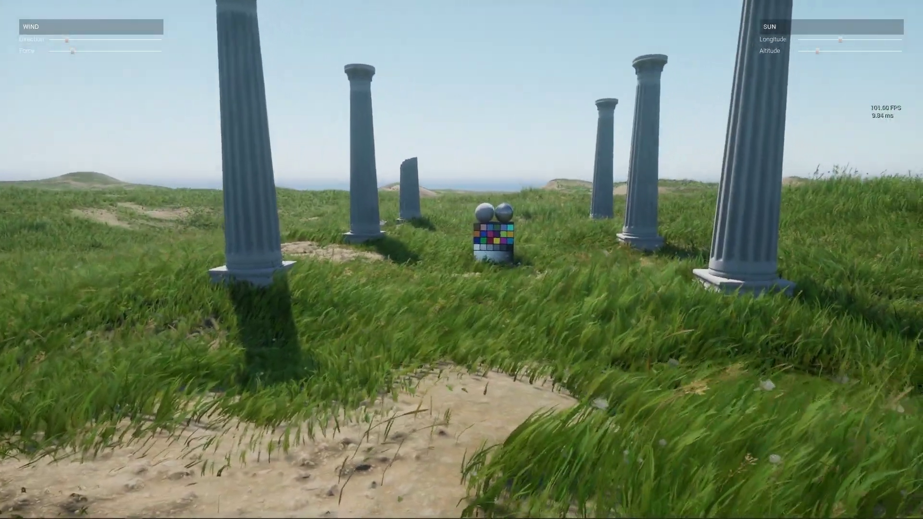
key("w")
key("w")
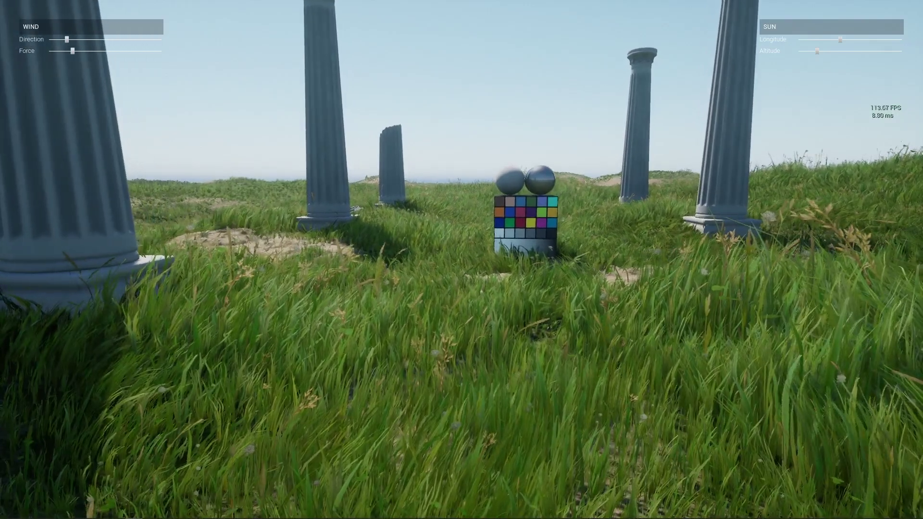
key("w")
key("d")
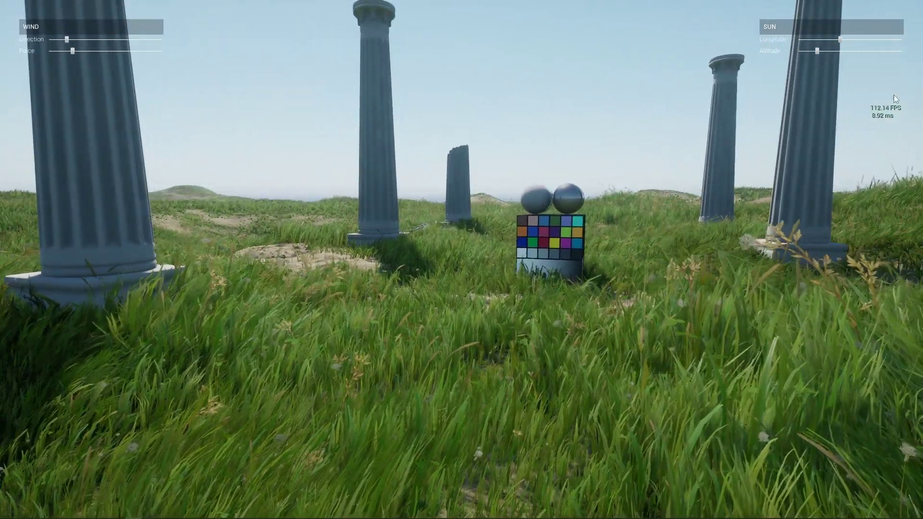
Raise the wind force to a strong wind with a slight direction change, and back away from the colour chart.
mouse_move(72, 50)
left_mouse_down()
mouse_move(118, 50)
mouse_move(72, 39)
left_mouse_up()
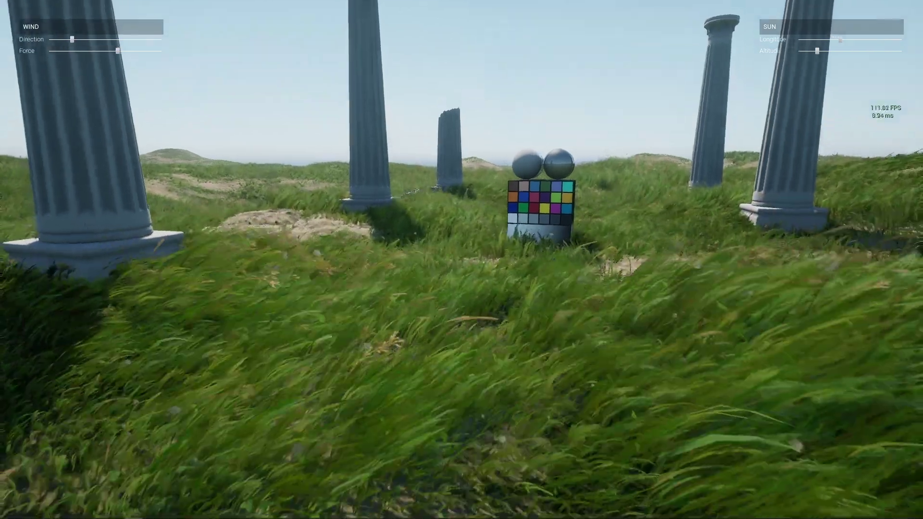
key("s")
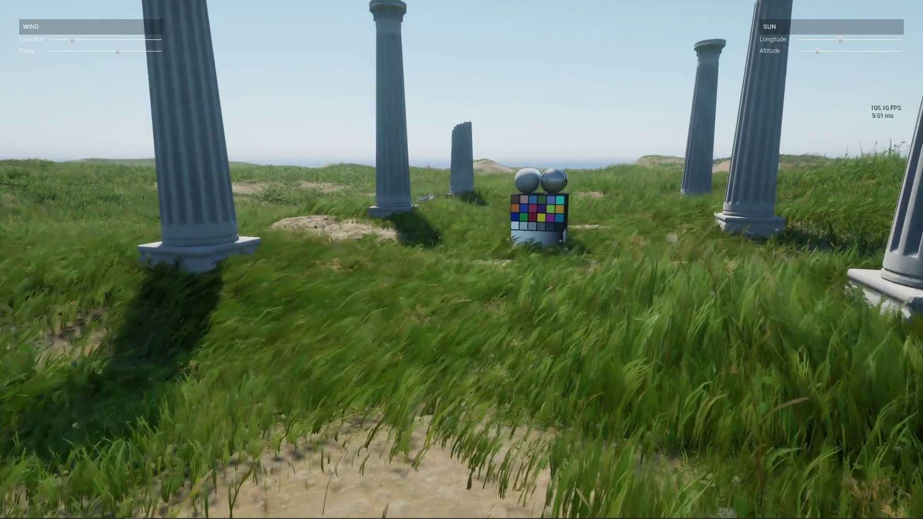
key("d")
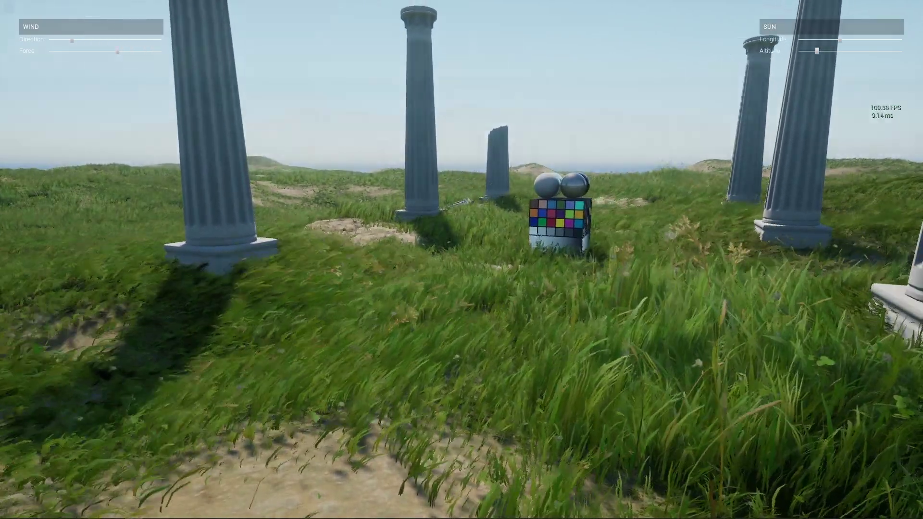
key("s")
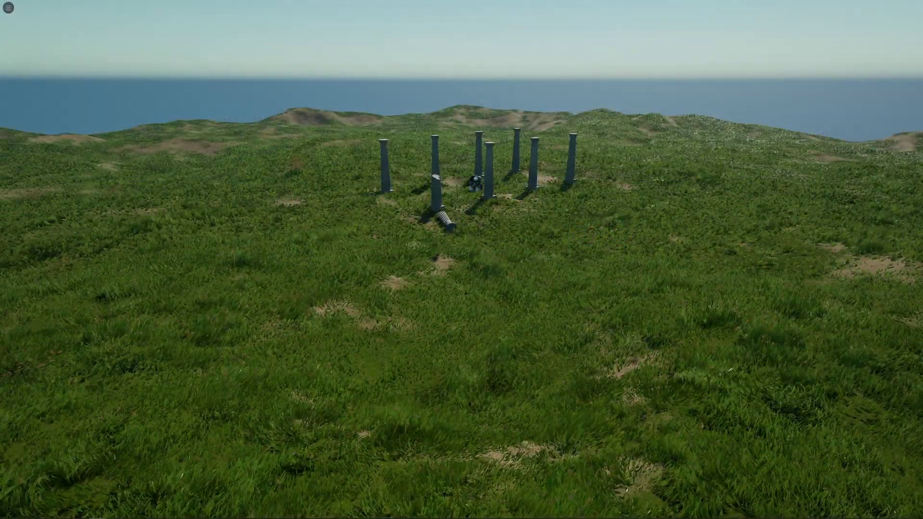